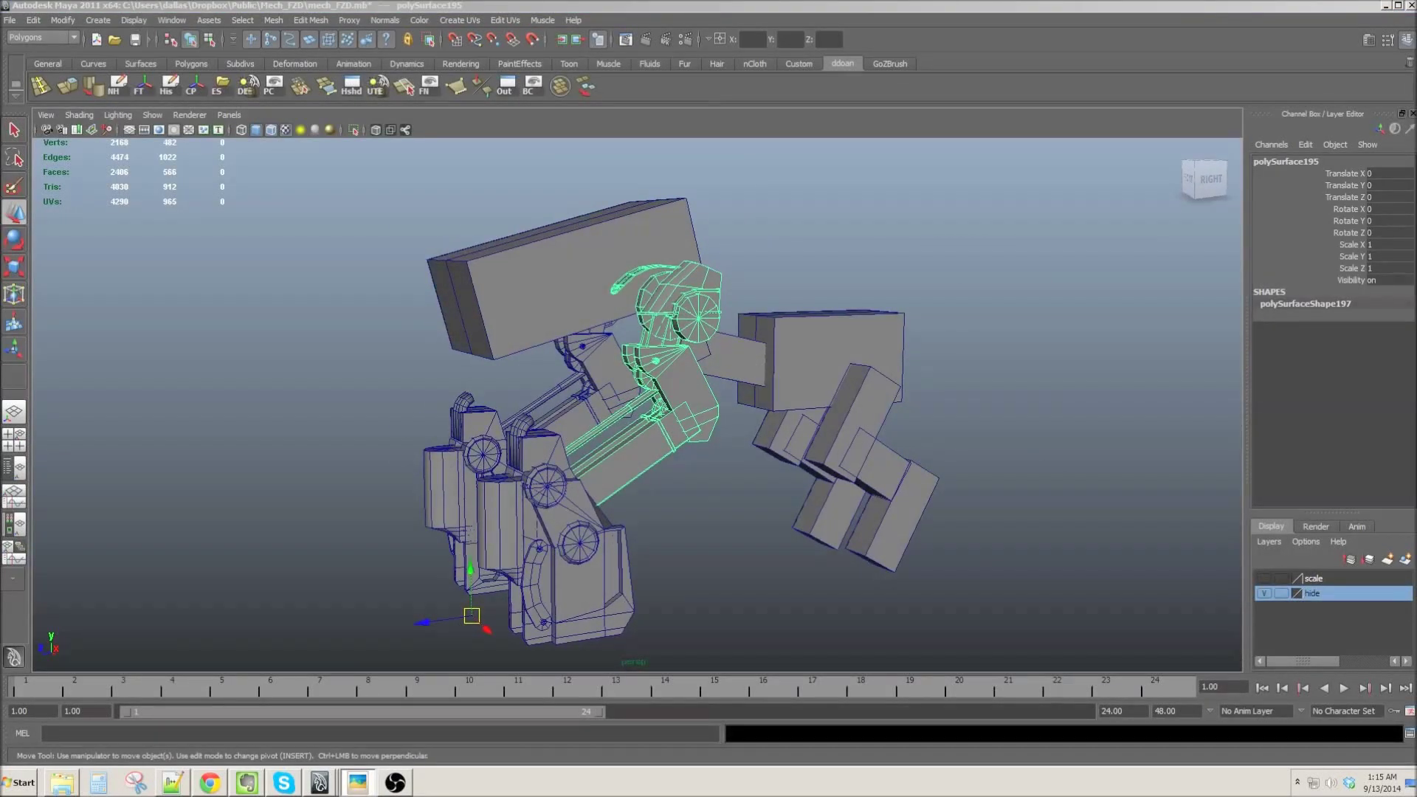
Step: Select the mech's top body box and orbit in close to it
left_click_drag(942, 239, 871, 251, "alt")
left_click(959, 590)
mouse_move(812, 295)
left_mouse_down("alt")
mouse_move(738, 302)
mouse_move(590, 236)
mouse_move(632, 303)
left_mouse_up("alt")
left_click(775, 347)
scroll(566, 225, "up", 3)
left_click(565, 225)
scroll(622, 352, "down", 2)
left_click(622, 352)
left_click_drag(622, 352, 612, 401, "alt")
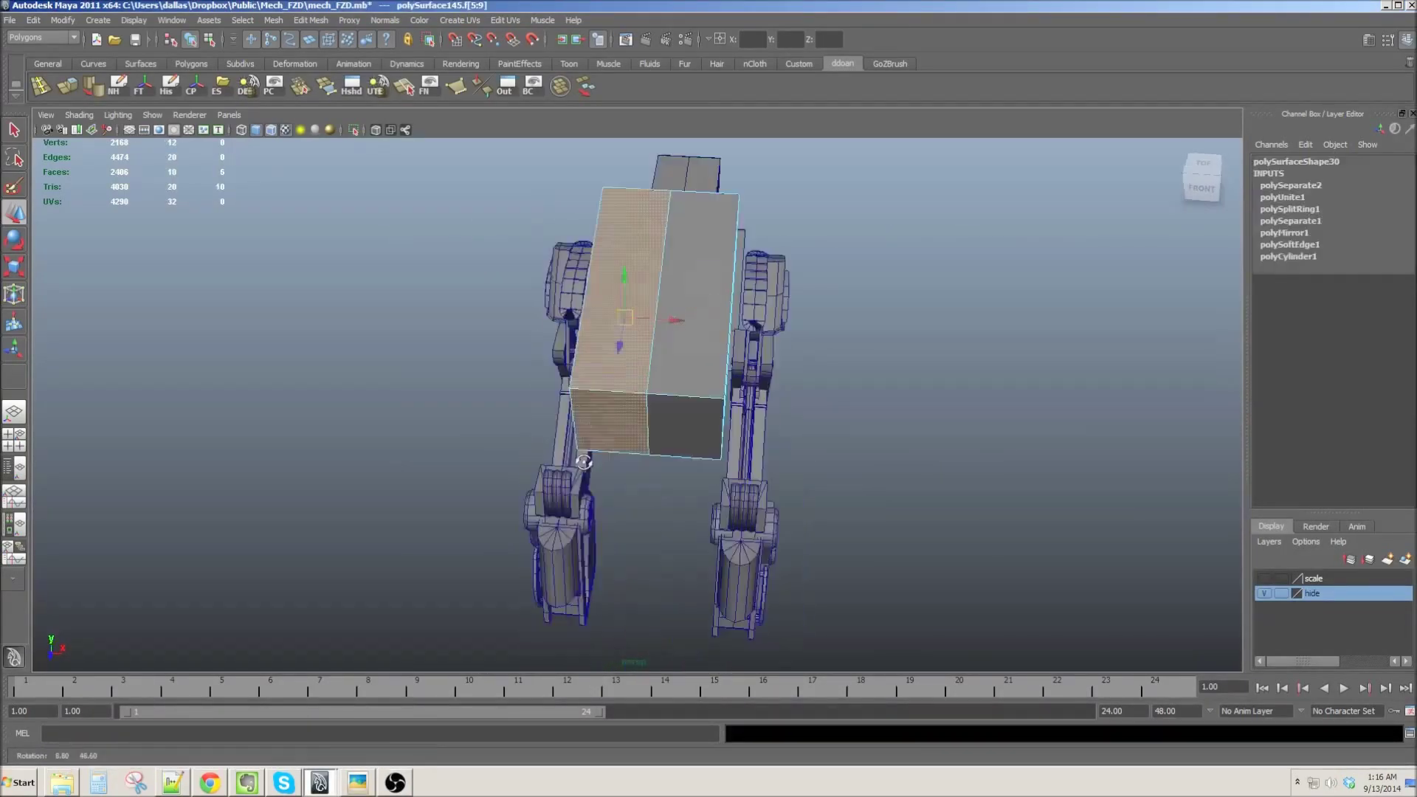
left_click(756, 310)
mouse_move(756, 310)
left_mouse_down("alt")
mouse_move(721, 401)
mouse_move(701, 399)
left_mouse_up("alt")
right_click_drag(701, 399, 701, 355, "shift")
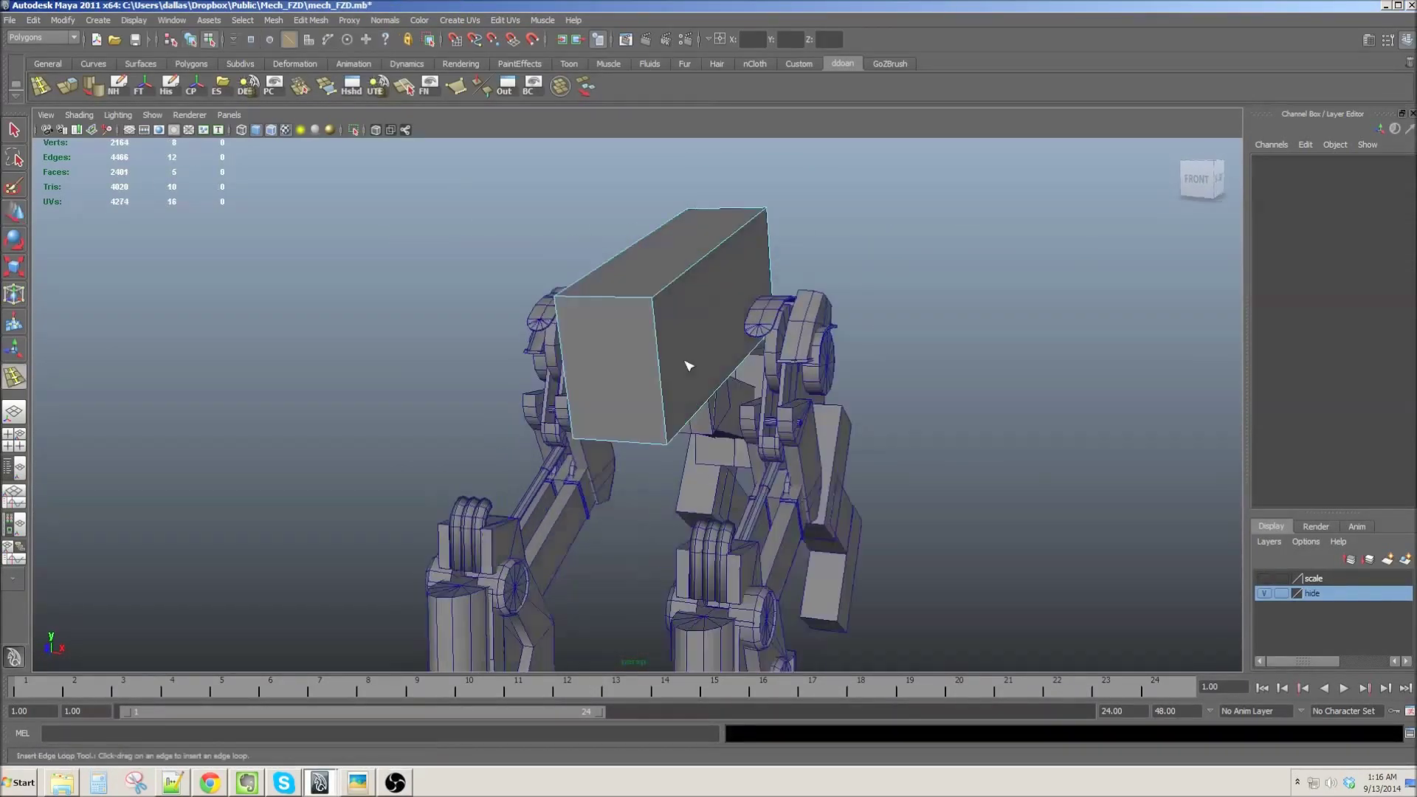
Step: Insert two edge loops across the top box and delete a top face
left_click(662, 379)
mouse_move(690, 367)
left_mouse_down("alt")
mouse_move(756, 361)
mouse_move(688, 348)
left_mouse_up("alt")
mouse_move(573, 296)
left_mouse_down("alt")
mouse_move(853, 325)
mouse_move(749, 244)
left_mouse_up("alt")
left_click(738, 278)
key("Delete")
Step: Cap the opening with two appended polygon faces
left_click(325, 85)
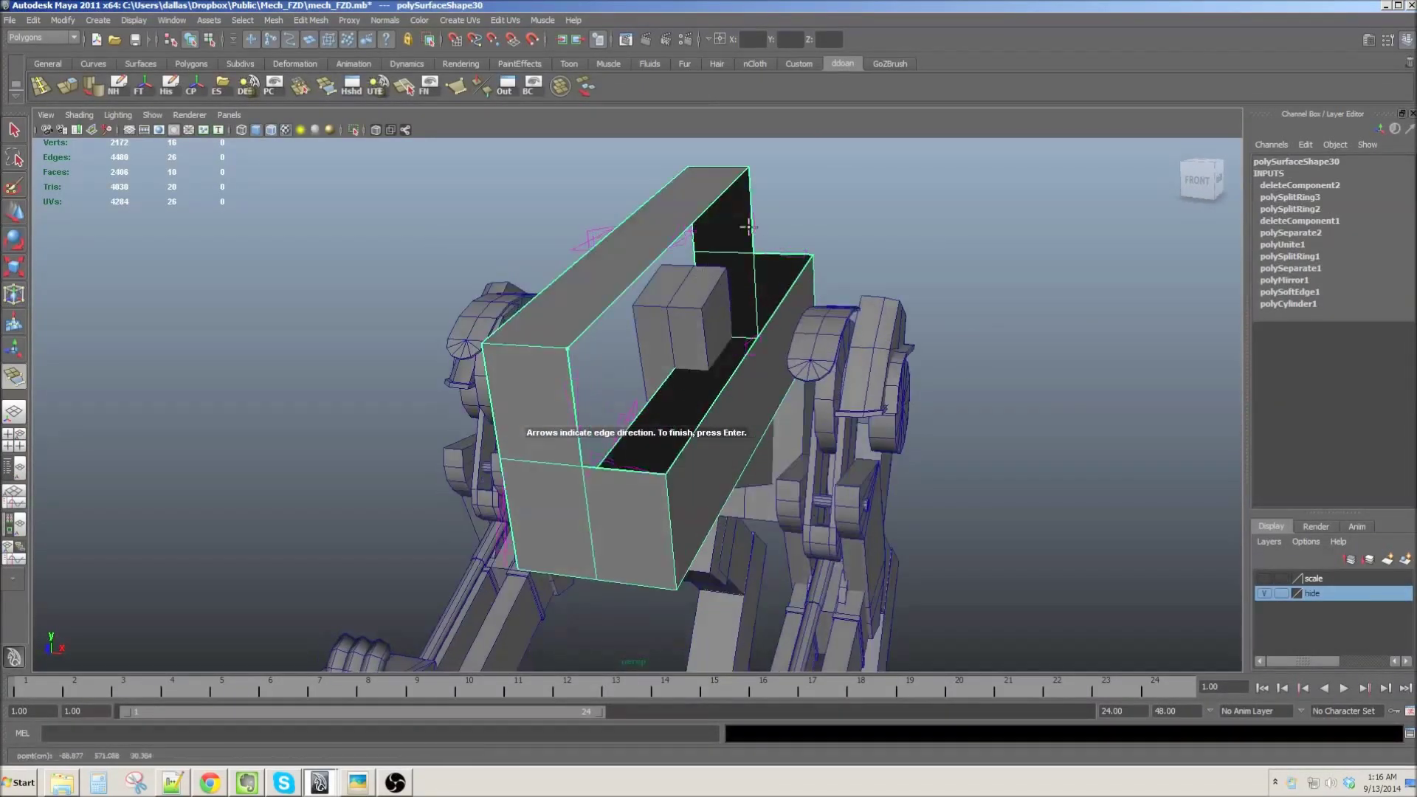
left_click(748, 227)
left_click_drag(748, 227, 567, 296, "alt")
key("Return")
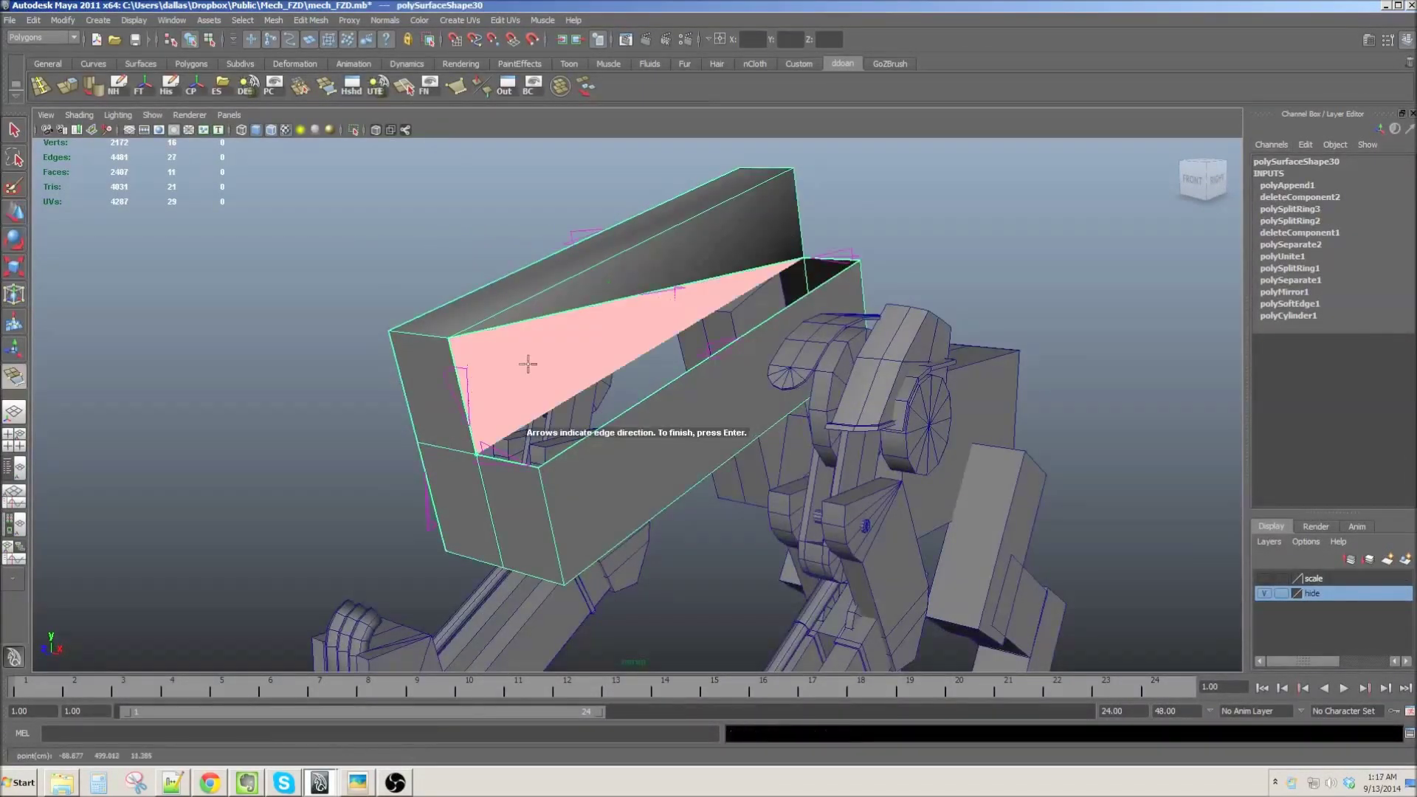
key("Return")
left_click_drag(527, 363, 684, 224, "alt")
Step: Delete the stray edge, fill the remaining hole and soften the edges
left_click(242, 90)
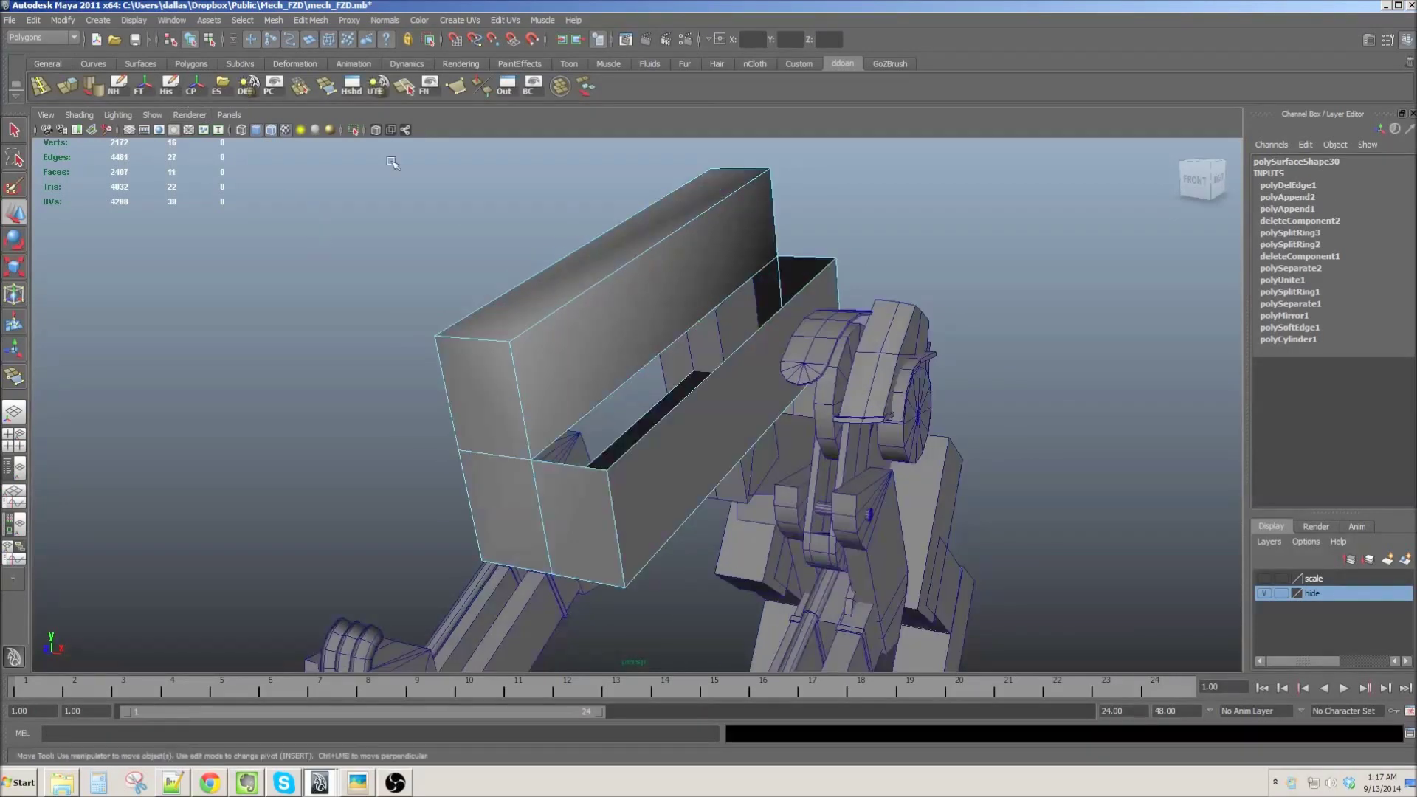
left_click(677, 340)
key("Return")
left_click_drag(576, 307, 869, 325, "alt")
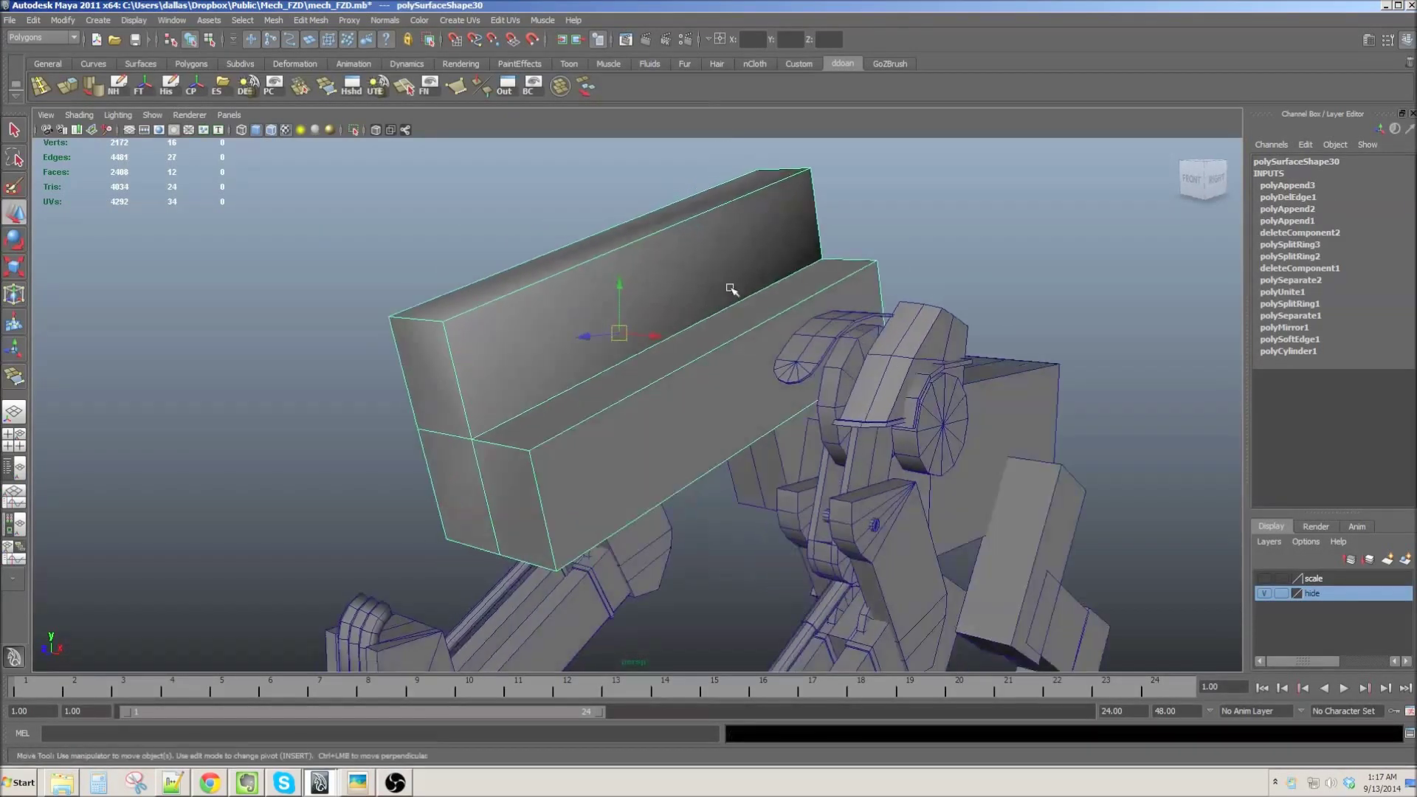
left_click(385, 20)
left_click(427, 166)
left_click_drag(426, 165, 553, 270, "alt")
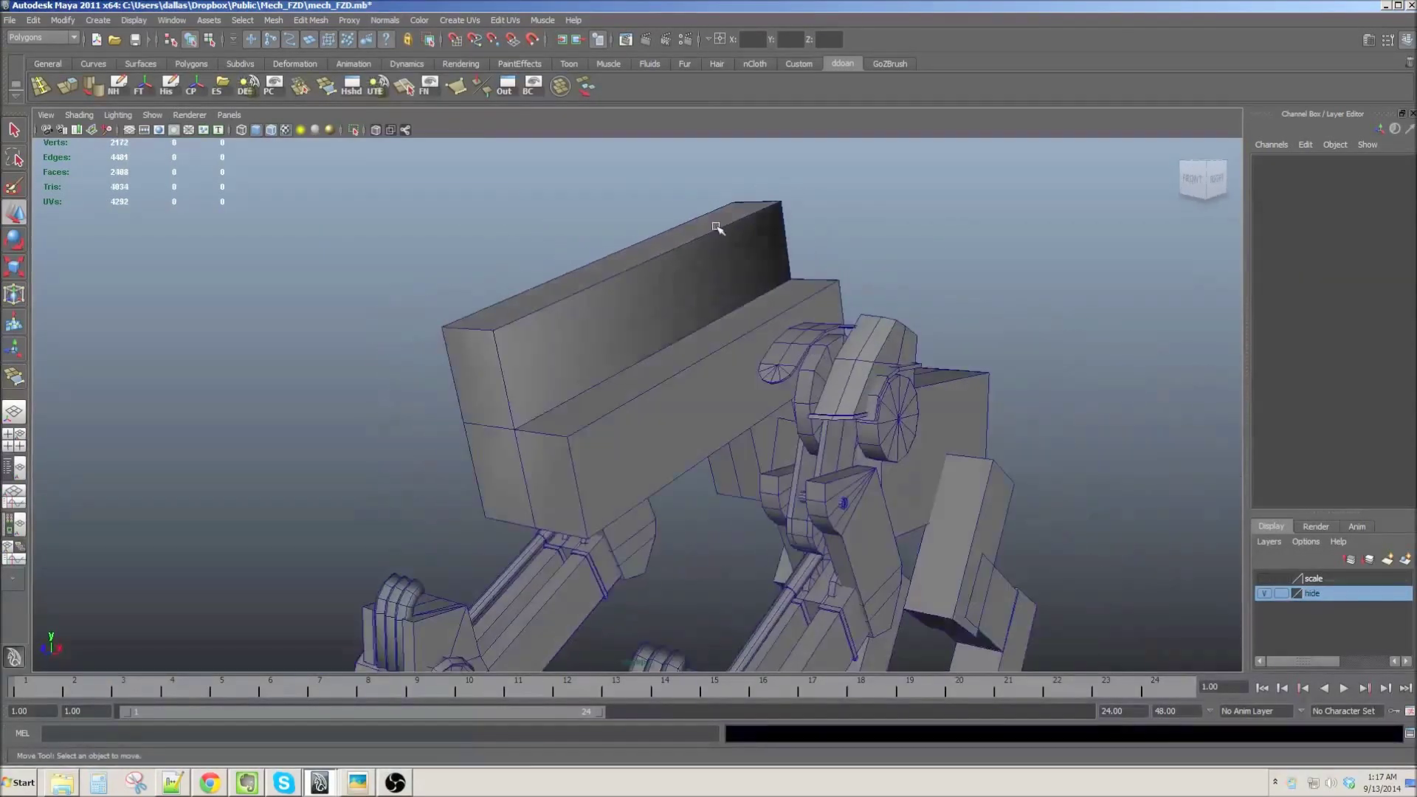
Step: Soften another edge of the box, then clear the selection
left_click(407, 165)
left_click_drag(407, 165, 748, 339, "alt")
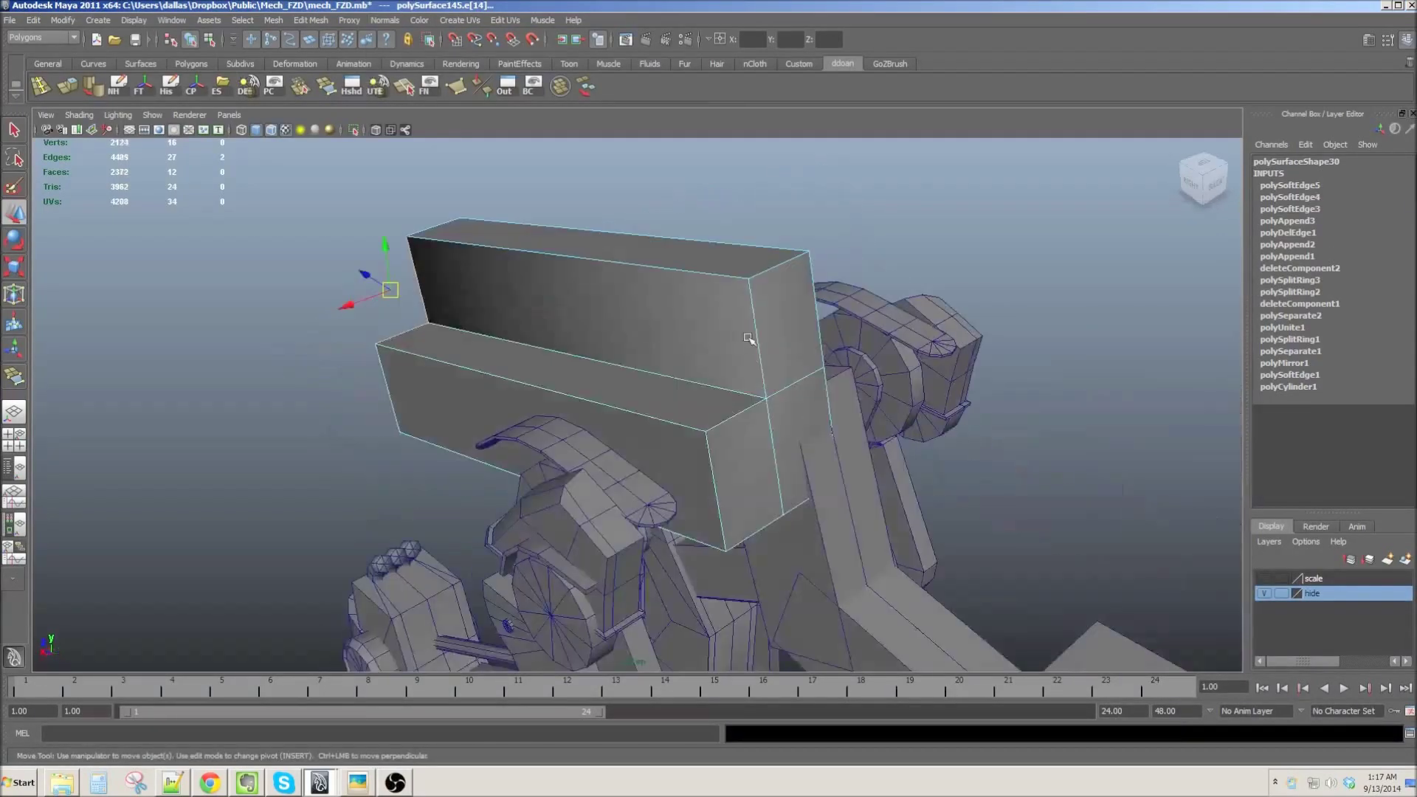
left_click(390, 30)
left_click_drag(517, 221, 712, 221, "alt")
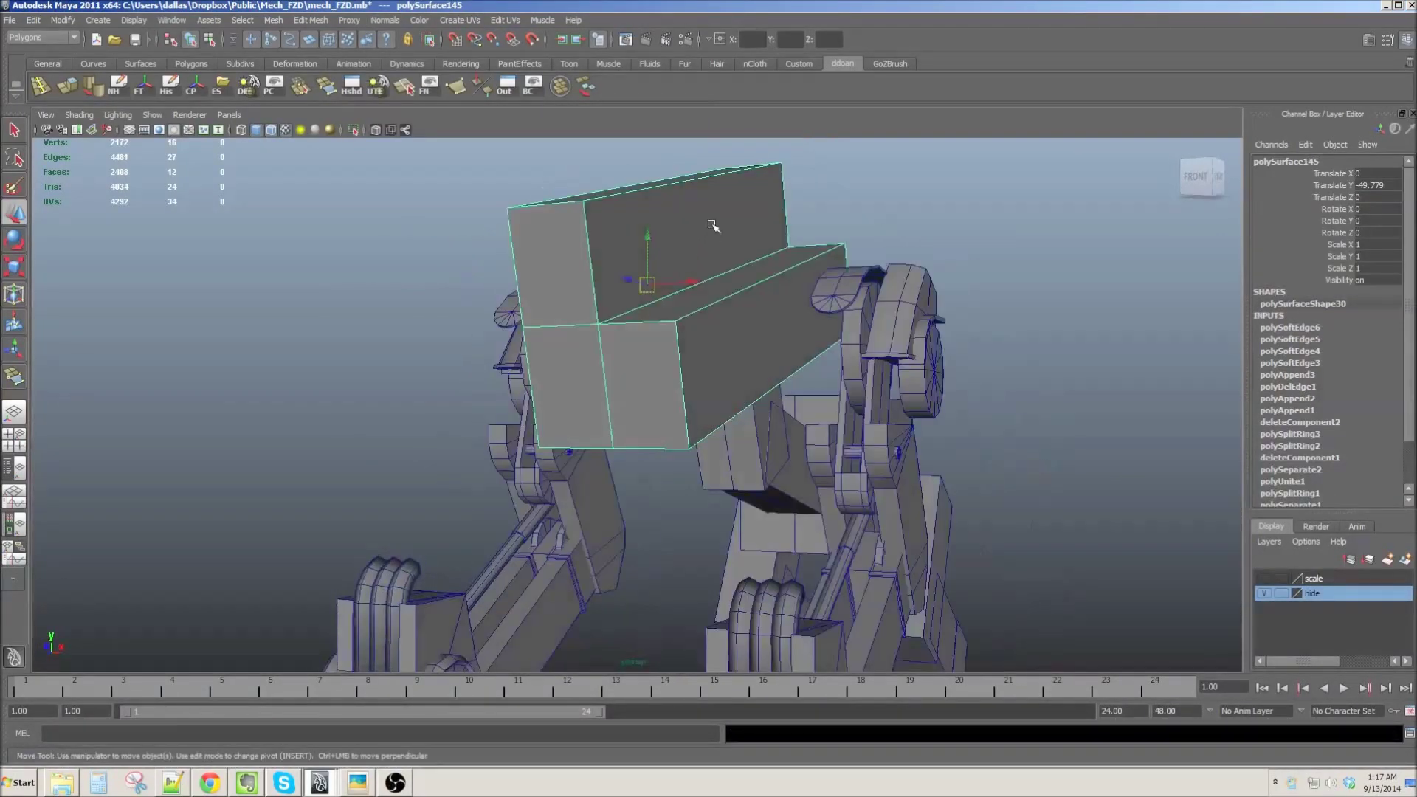
left_click(710, 279)
mouse_move(711, 279)
left_mouse_down("alt")
mouse_move(899, 264)
mouse_move(619, 254)
left_mouse_up("alt")
Step: Tilt the body block forward by setting Rotate X to -15
key("F8")
key("e")
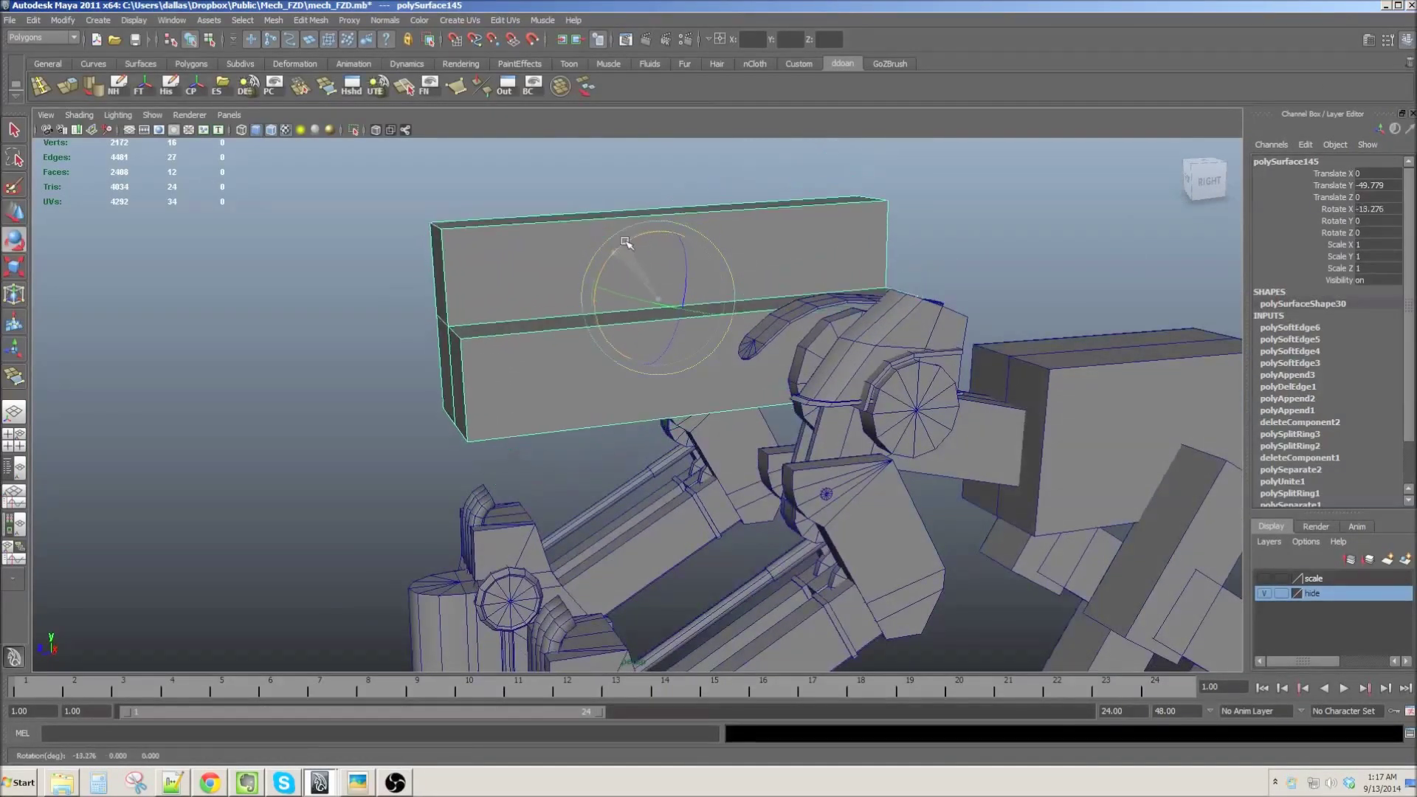
type("15")
key("Return")
mouse_move(812, 347)
left_mouse_down("alt")
mouse_move(669, 344)
mouse_move(674, 357)
mouse_move(648, 342)
mouse_move(673, 316)
mouse_move(634, 323)
mouse_move(632, 342)
mouse_move(684, 373)
mouse_move(783, 338)
left_mouse_up("alt")
key("w")
key("ctrl+z")
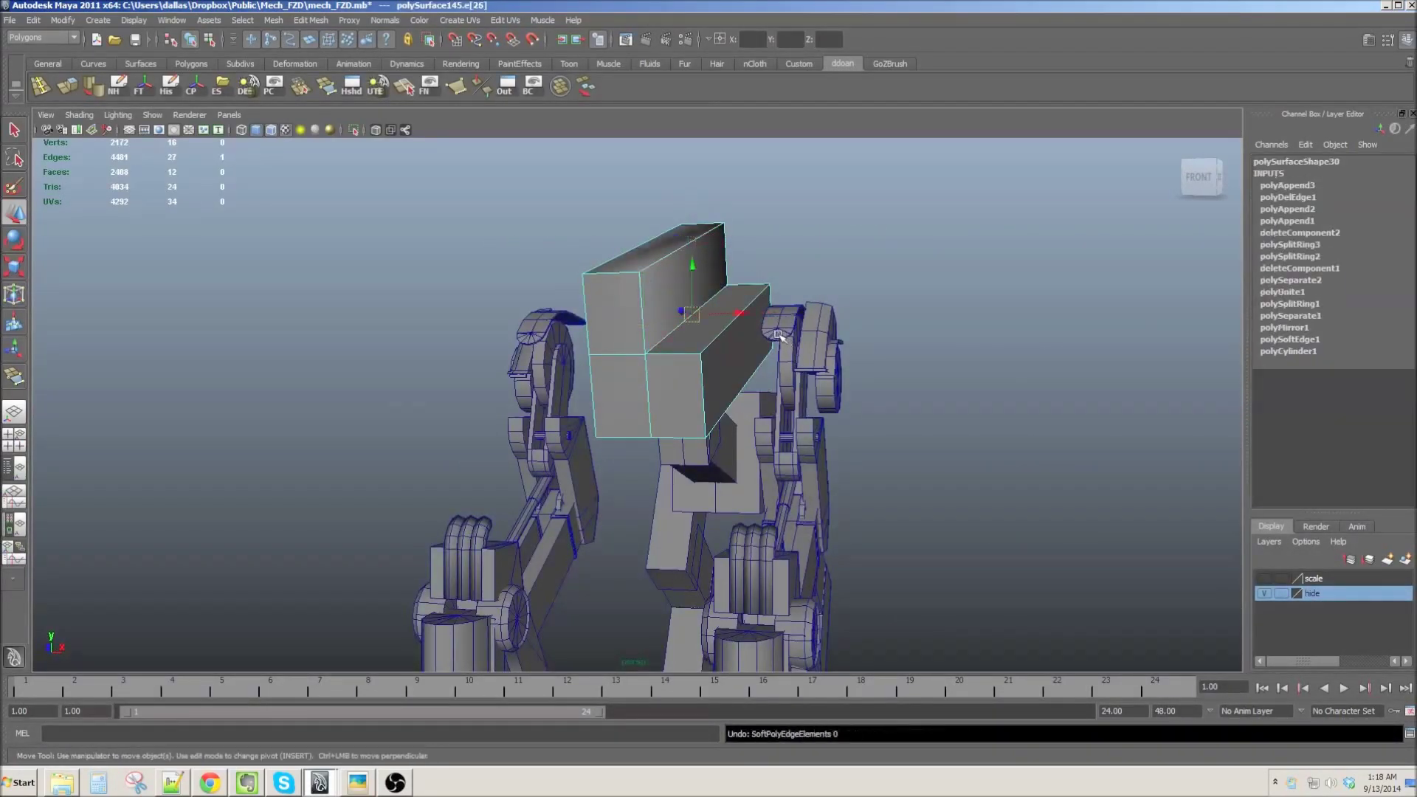
key("F8")
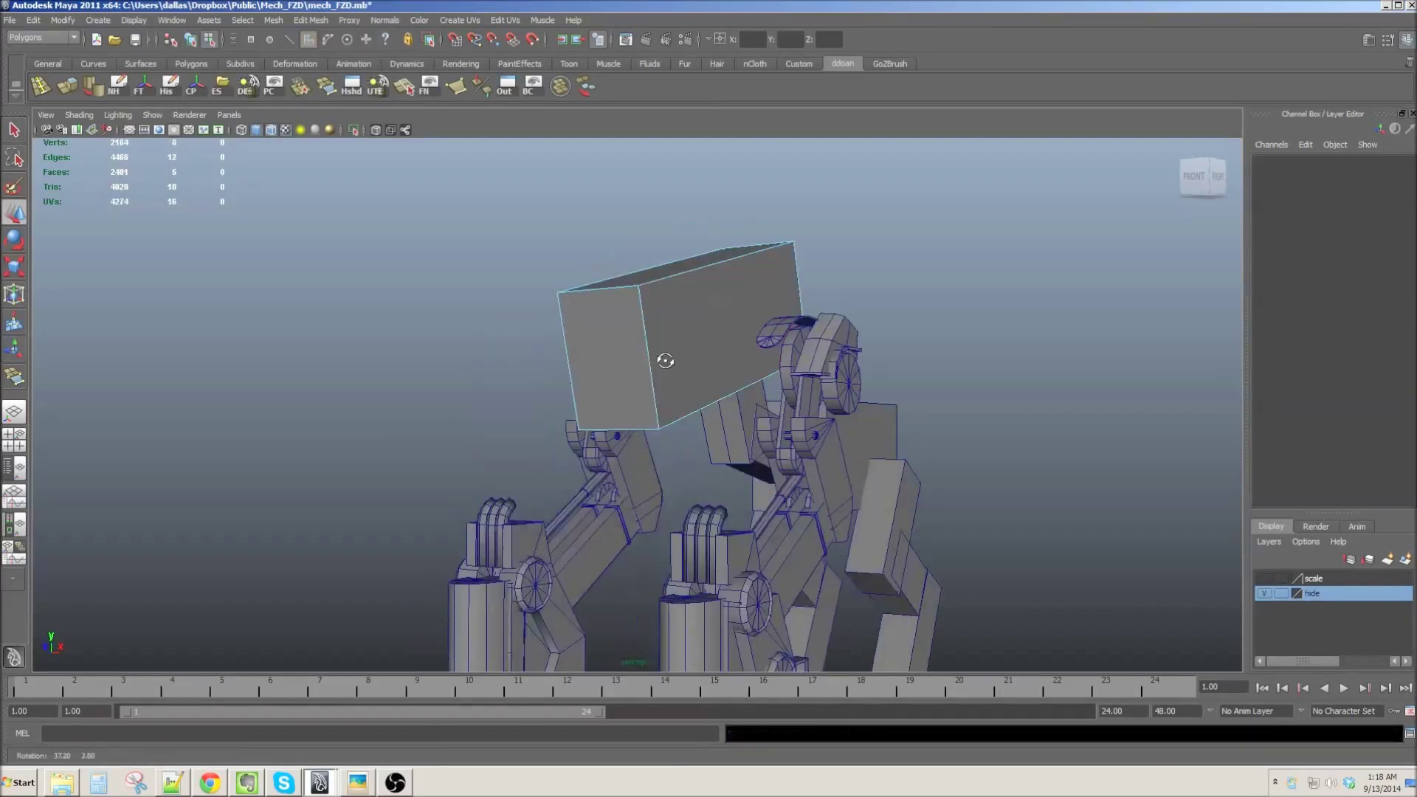
Step: Duplicate the body block and slide it along X, then undo that attempt
left_click_drag(775, 333, 849, 369, "alt")
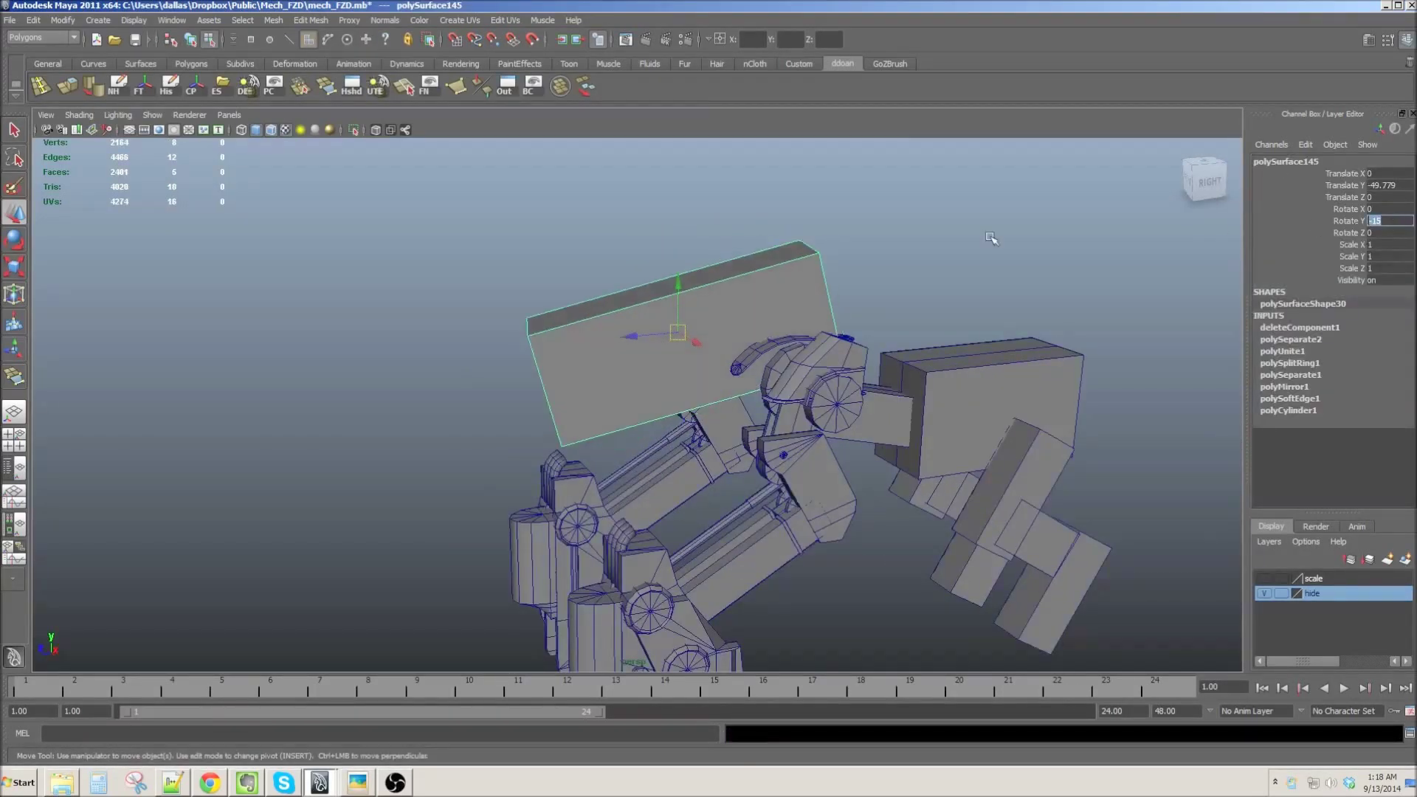
key("ctrl+d")
mouse_move(701, 310)
left_mouse_down("alt")
mouse_move(738, 301)
mouse_move(711, 287)
left_mouse_up("alt")
key("ctrl+z")
key("ctrl+z")
key("ctrl+z")
Step: Duplicate the block again, move it to Translate X 16.514 and narrow it to Scale X 0.404
key("r")
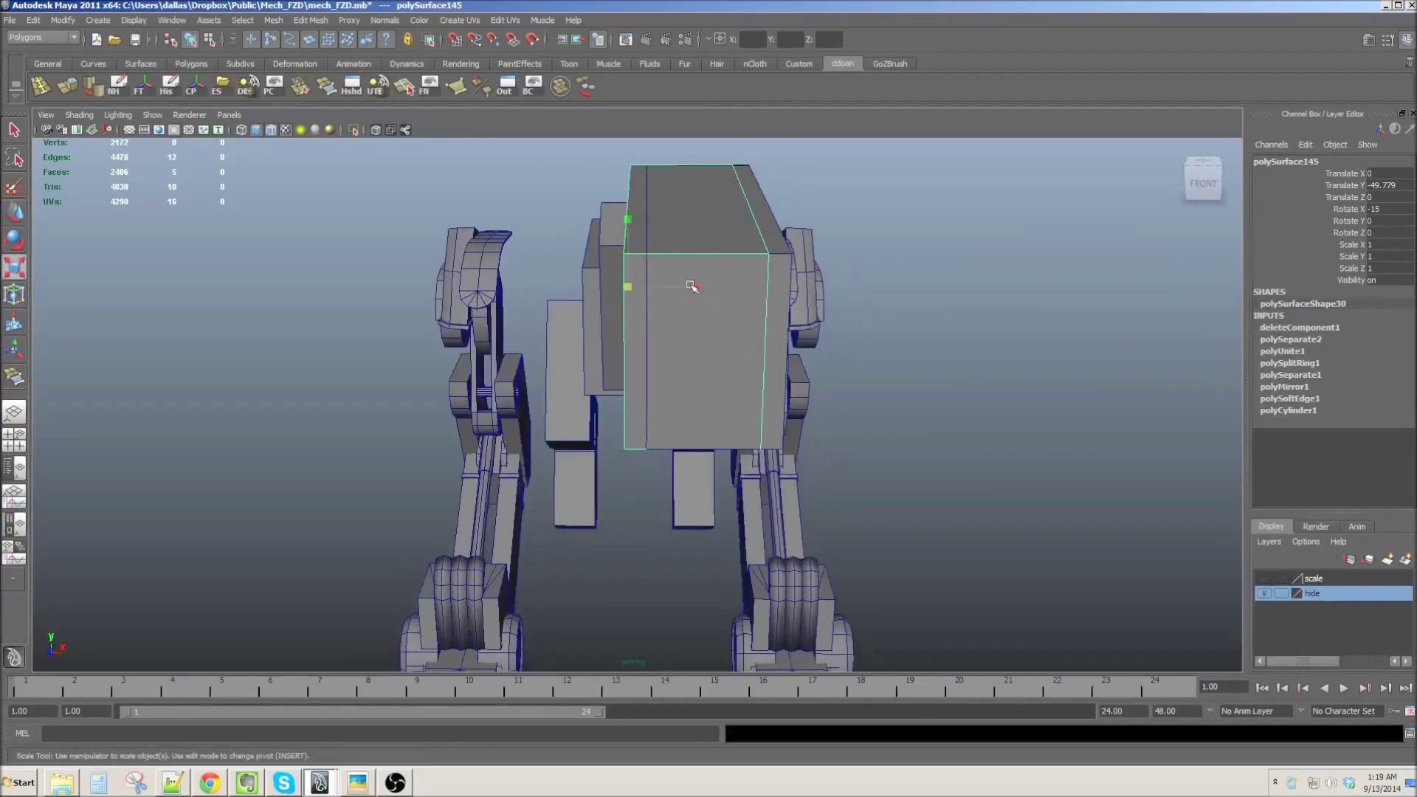
key("shift+z")
left_click_drag(693, 289, 749, 294, "alt")
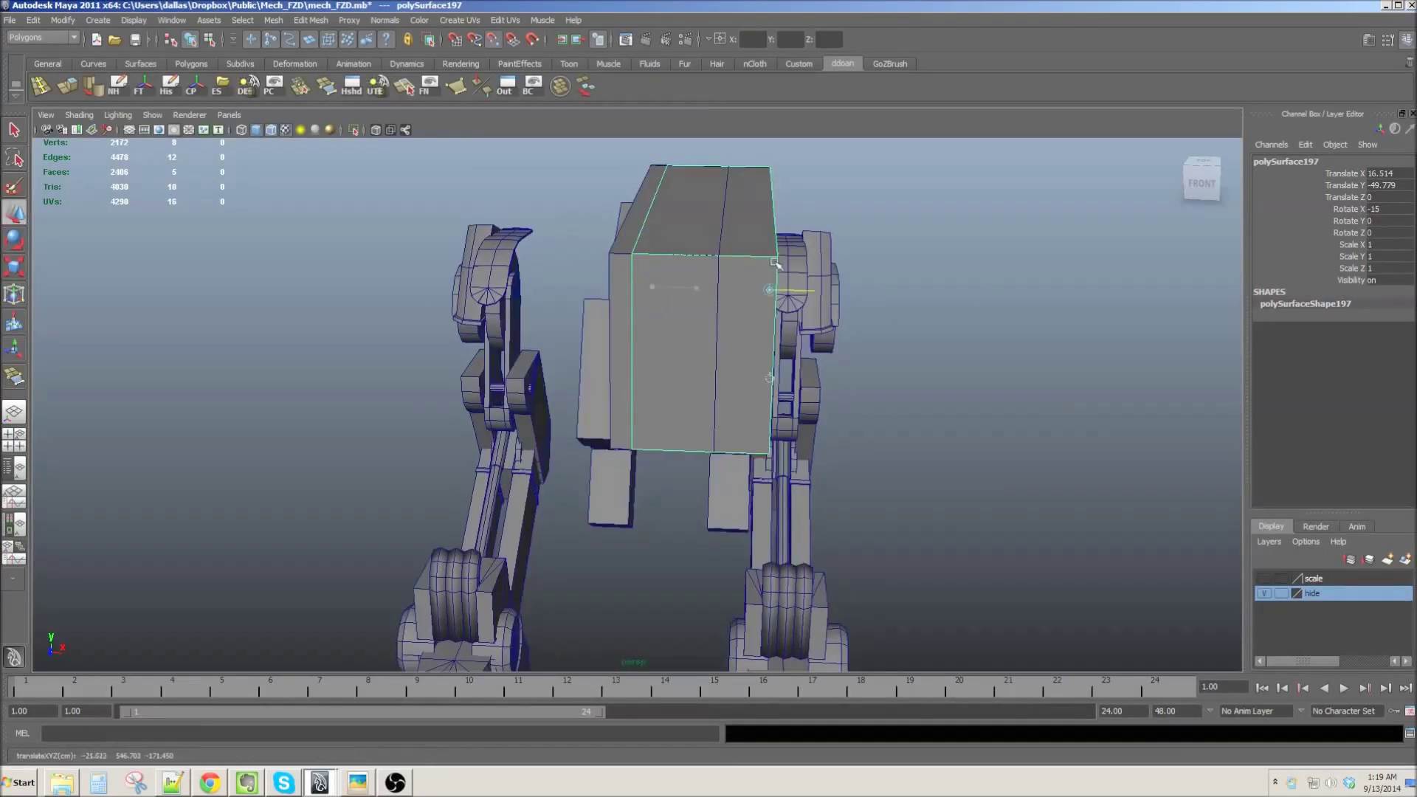
left_click_drag(808, 296, 754, 267, "alt")
key("r")
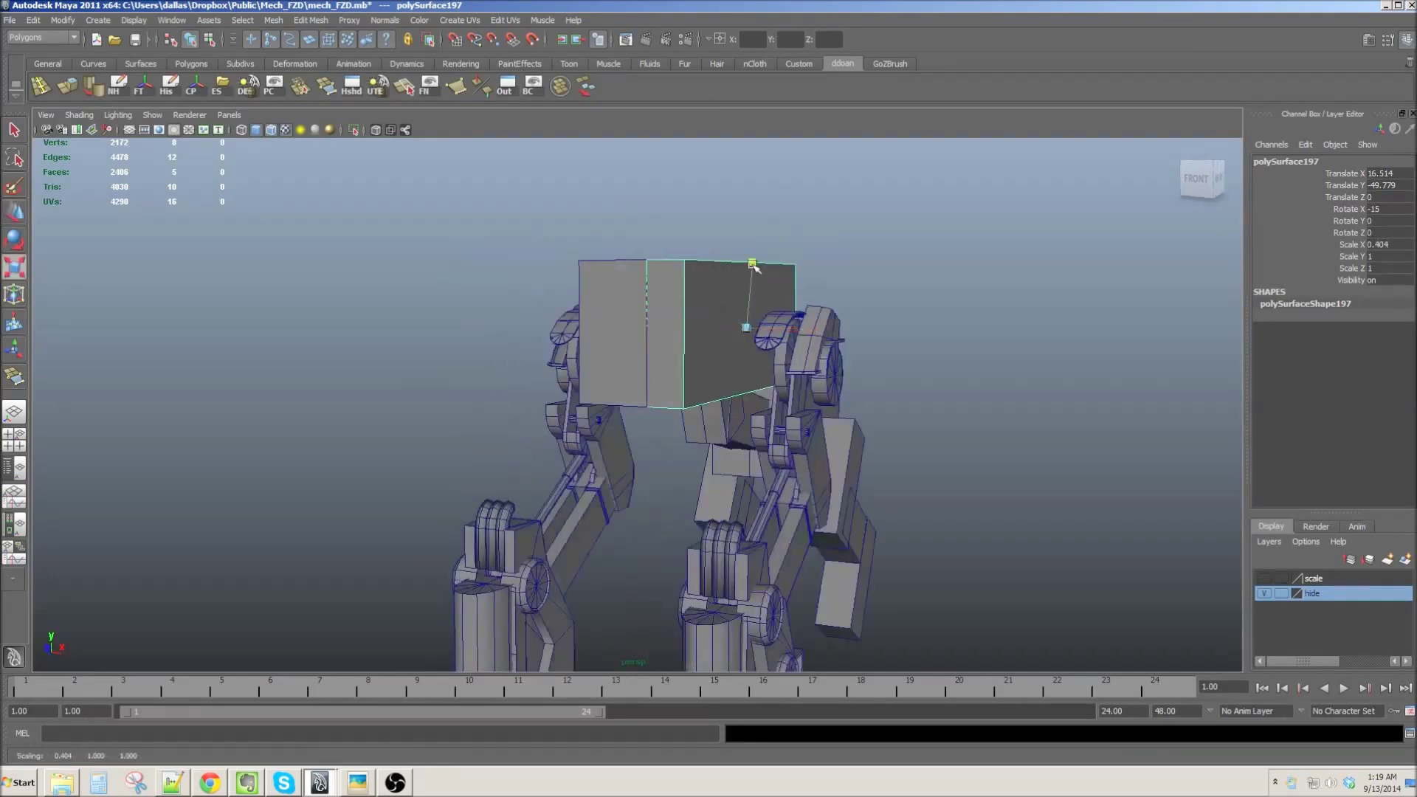
Step: Reset the Scale tool's axis orientation and orbit closer to the narrow copy
double_click(14, 272)
left_click(363, 157)
left_click(470, 137)
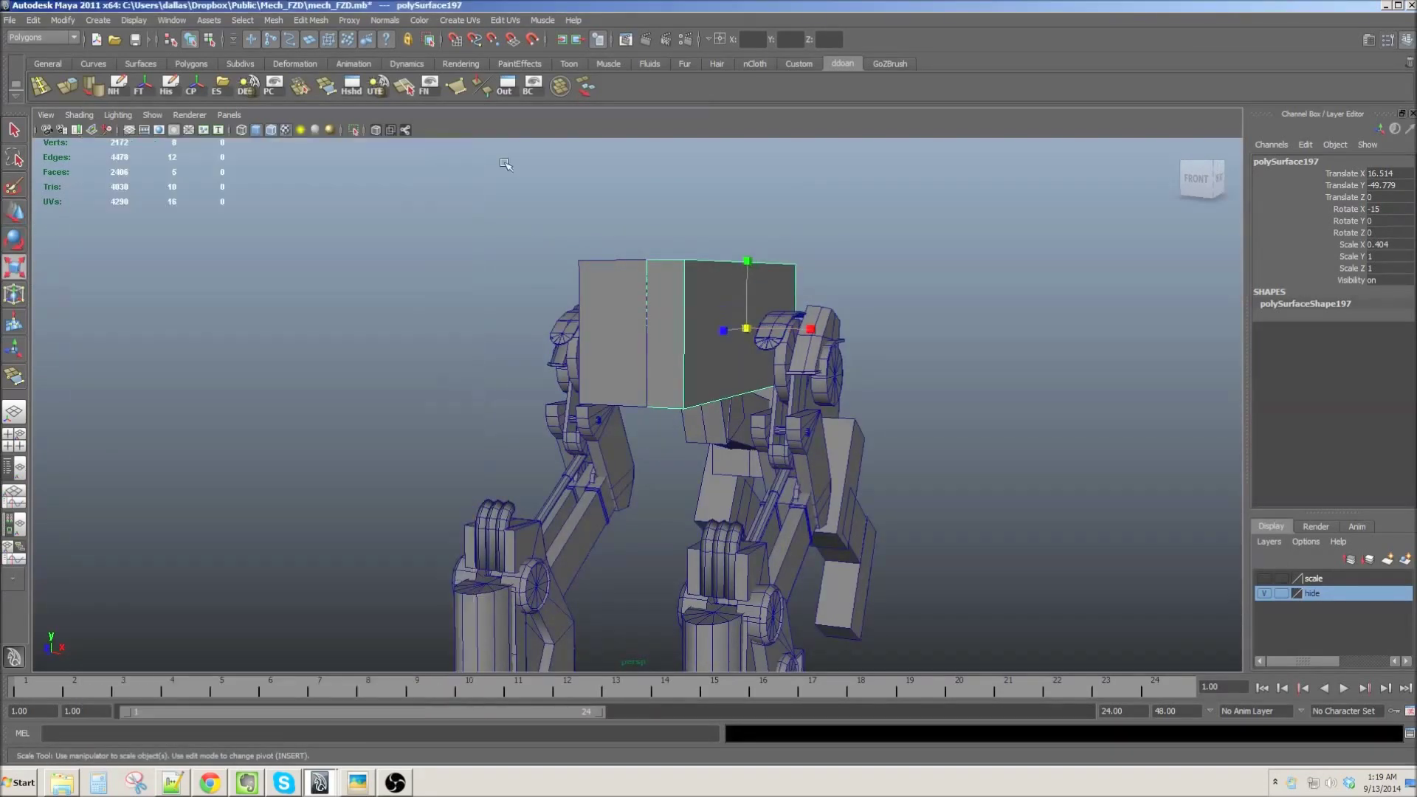
key("w")
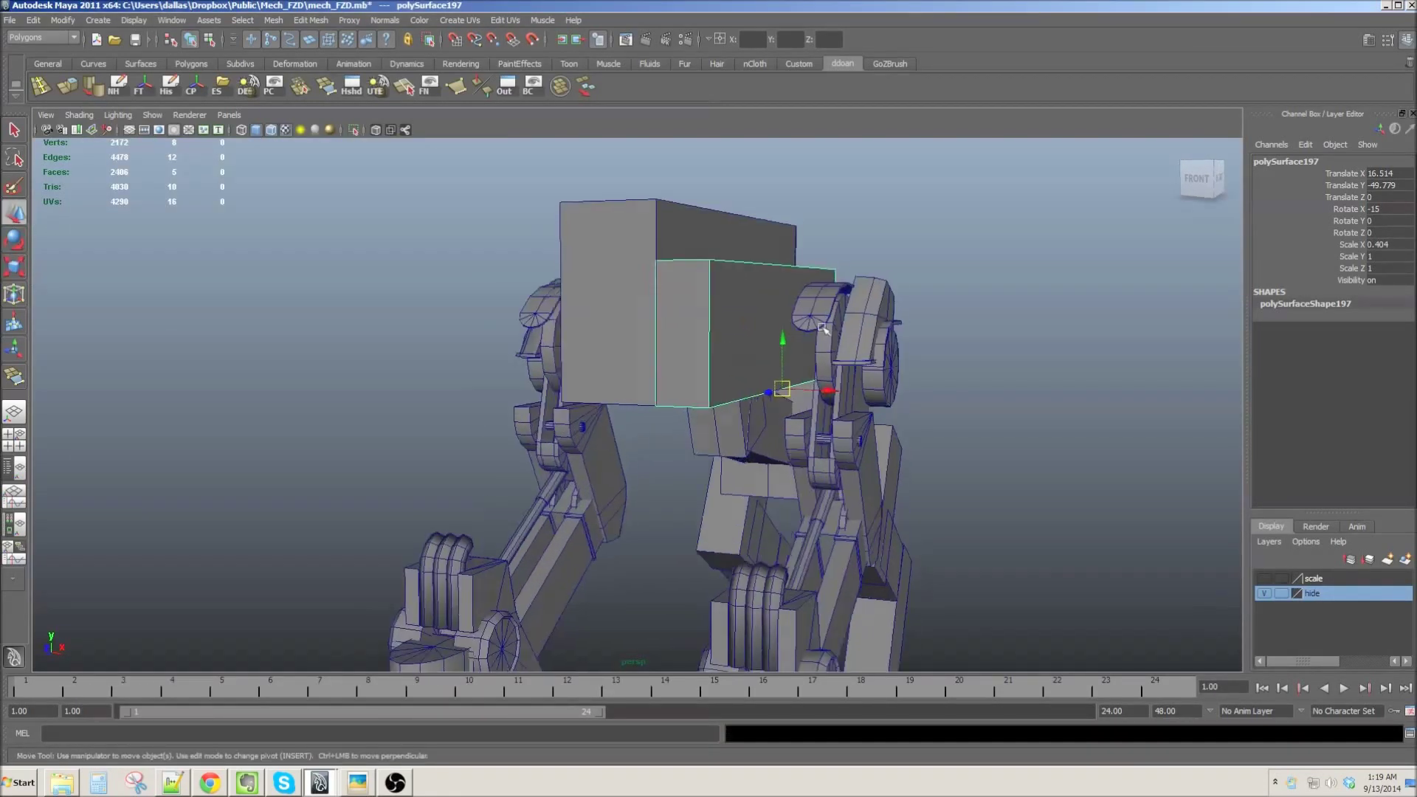
left_click_drag(747, 345, 749, 359, "alt")
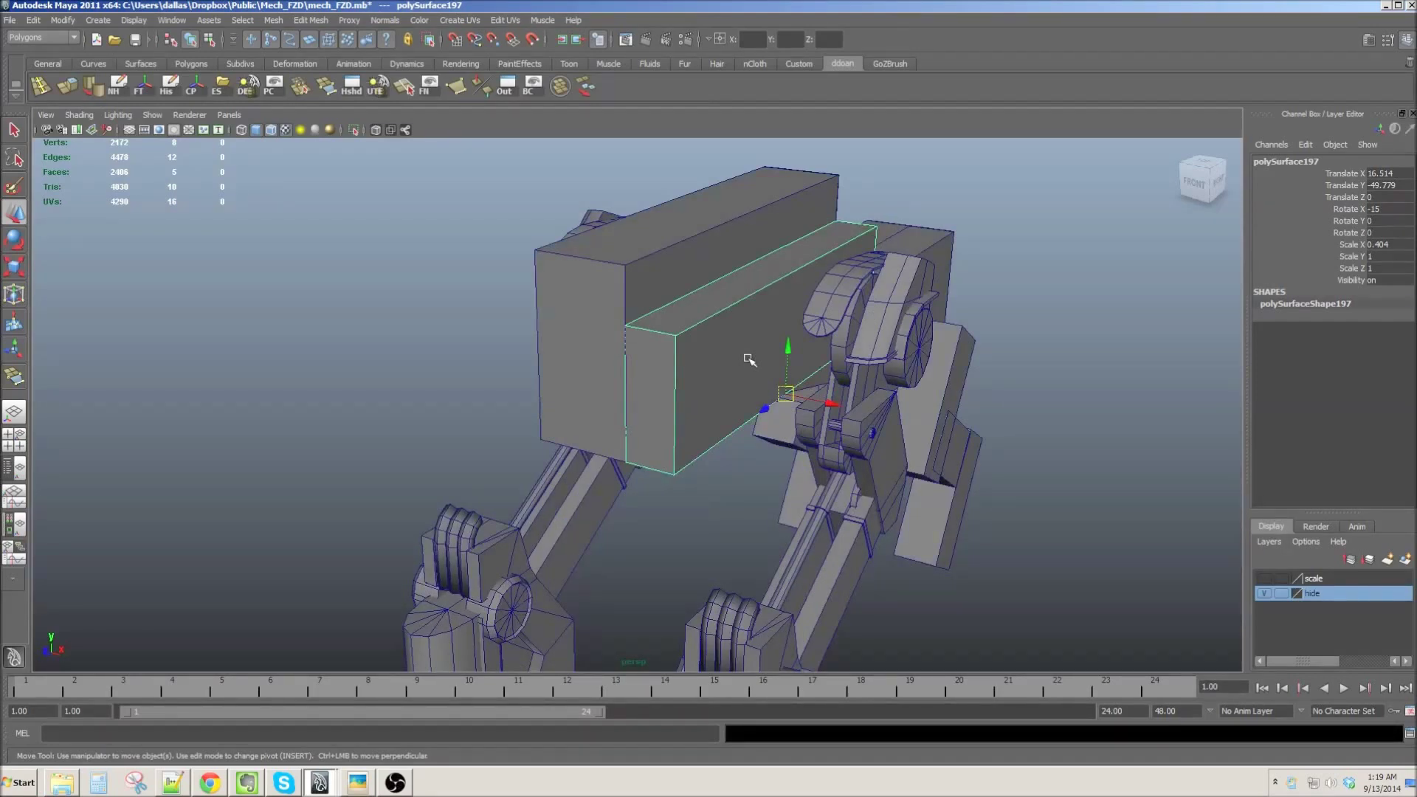
mouse_move(749, 359)
left_mouse_down("alt")
mouse_move(565, 285)
mouse_move(928, 332)
mouse_move(812, 414)
mouse_move(867, 409)
left_mouse_up("alt")
Step: Insert an edge loop in the narrow block and select its front-edge corner vertices
left_click(555, 288)
key("w")
left_click_drag(710, 435, 484, 348, "alt")
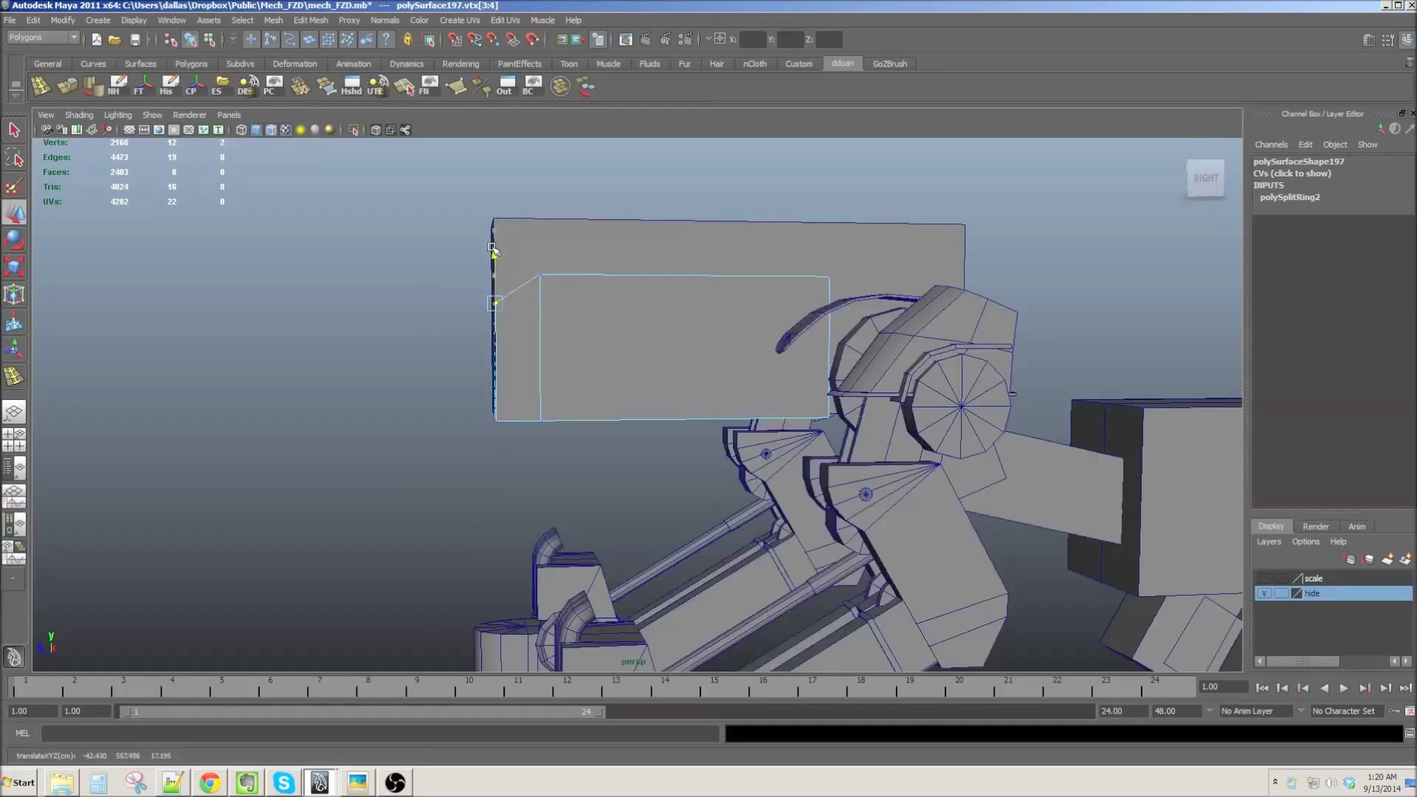
left_click_drag(489, 270, 737, 252, "alt")
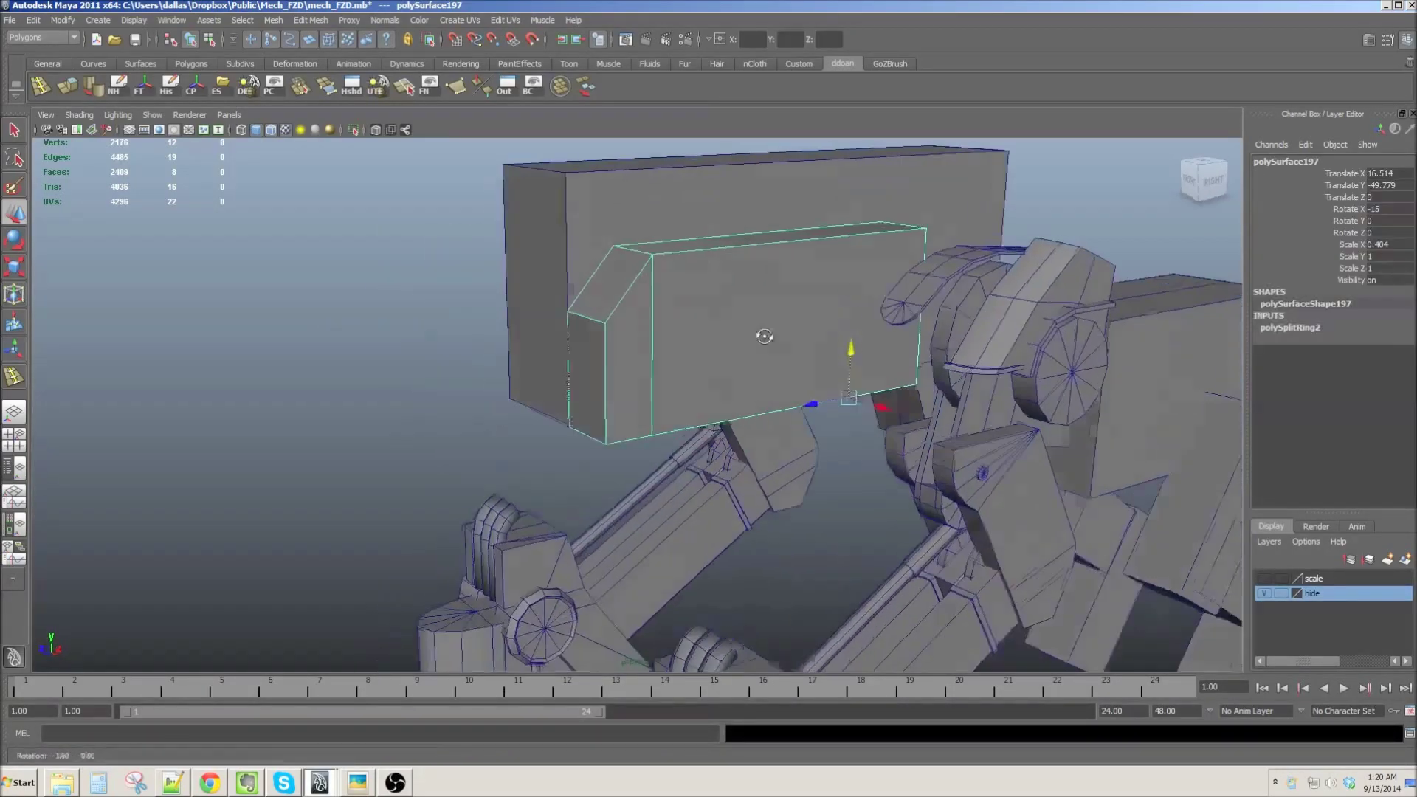
left_click_drag(831, 238, 591, 332, "alt")
Step: Pull the top corner vertices in to bevel the narrow block's front corner
left_click_drag(472, 310, 585, 348)
mouse_move(487, 405)
left_mouse_down()
mouse_move(479, 416)
mouse_move(494, 285)
left_mouse_up()
key("F8")
left_click(650, 329)
mouse_move(650, 329)
left_mouse_down("alt")
mouse_move(669, 393)
mouse_move(554, 319)
mouse_move(666, 340)
left_mouse_up("alt")
Step: Add a horizontal edge loop across the body box and pull its top edge down to chamfer it
key("F10")
left_click(639, 321)
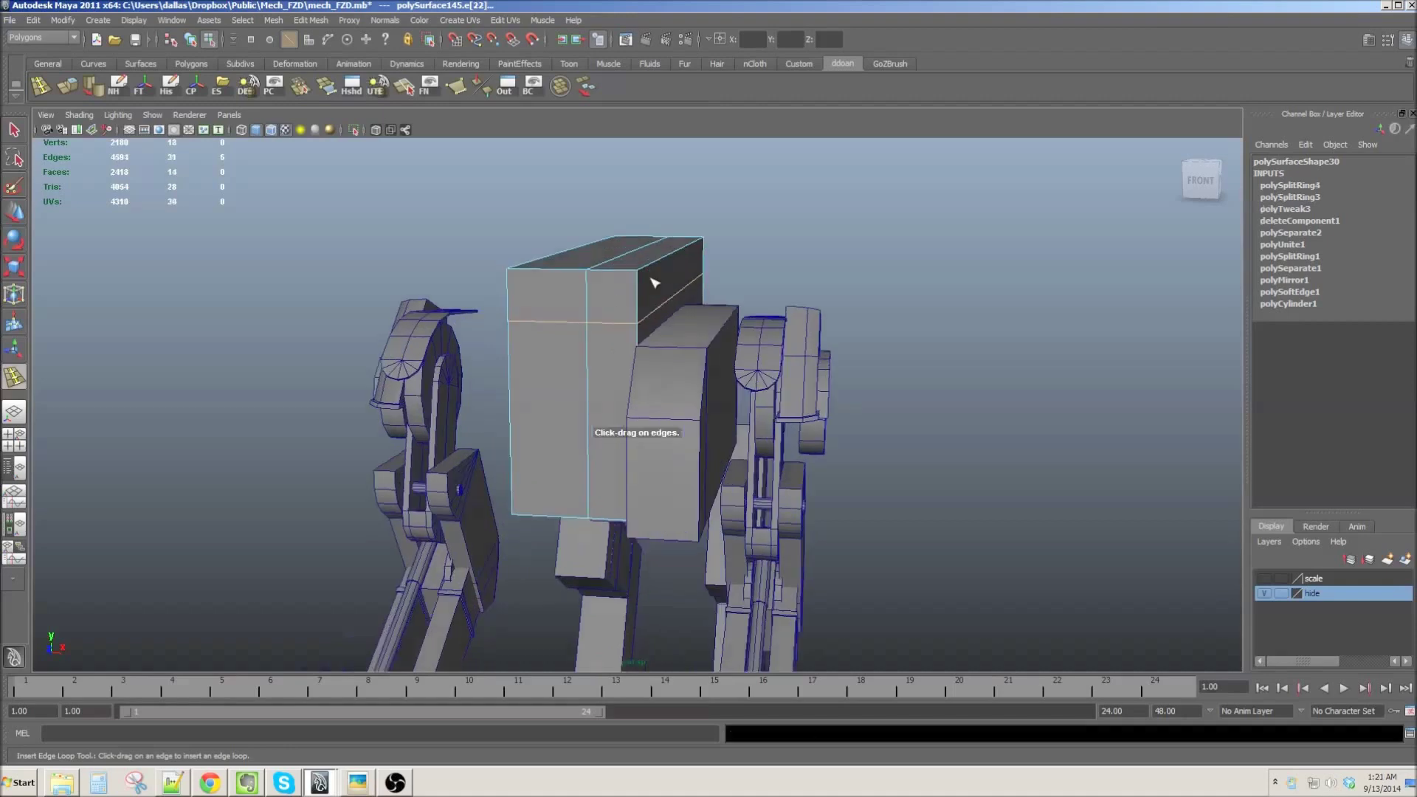
left_click_drag(704, 263, 656, 197, "alt")
left_click_drag(788, 301, 603, 305, "alt")
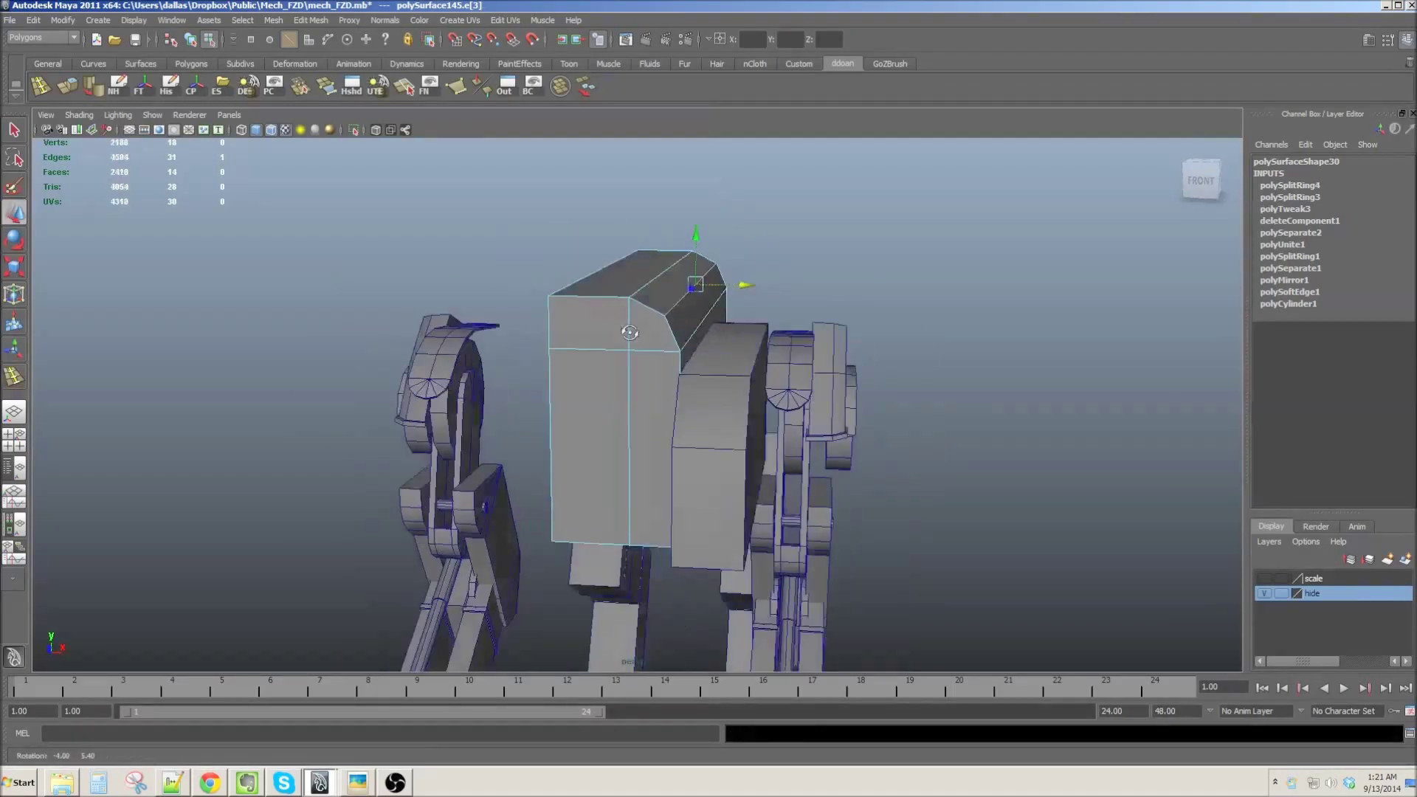
mouse_move(688, 336)
left_mouse_down("alt")
mouse_move(598, 324)
mouse_move(624, 255)
left_mouse_up("alt")
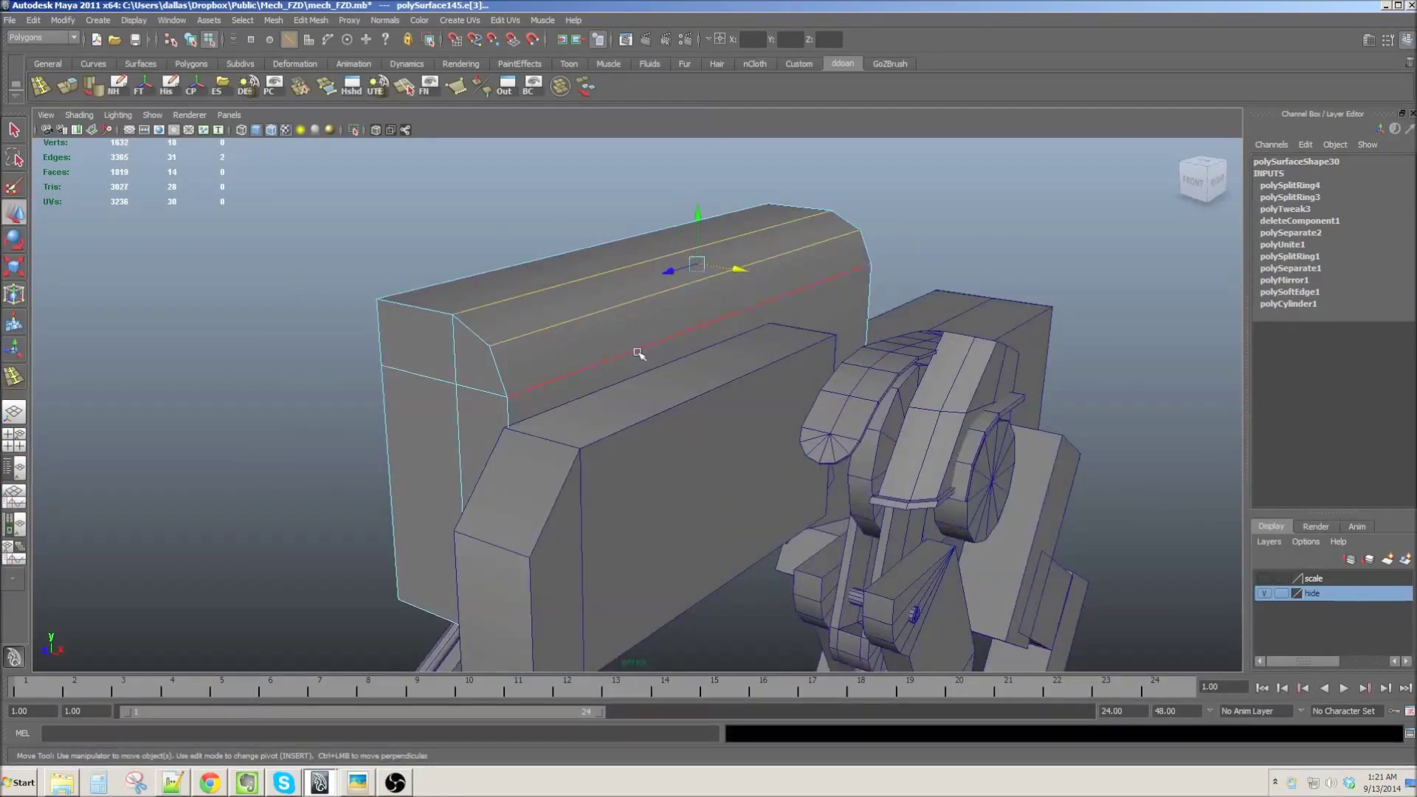
left_click_drag(885, 295, 752, 287, "alt")
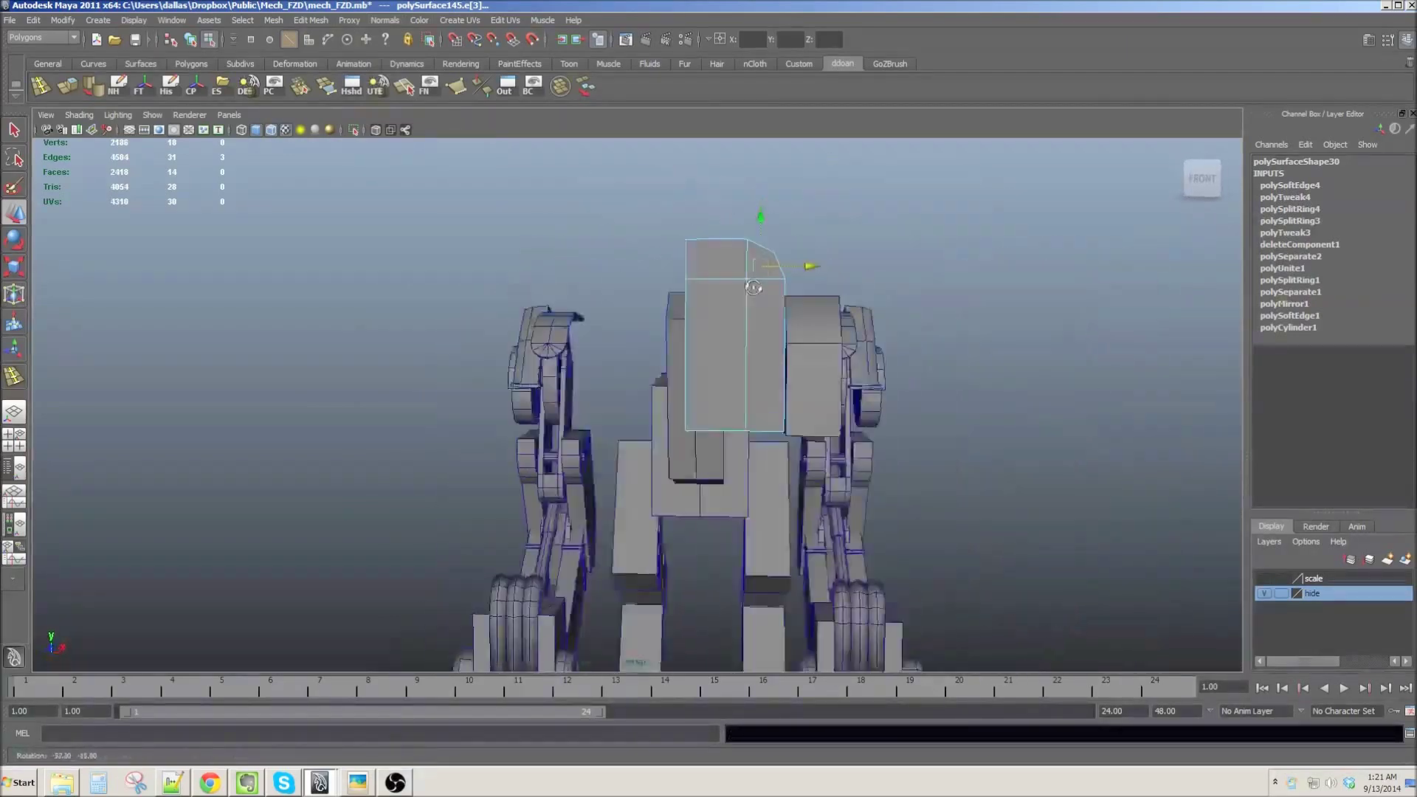
Step: Select the body box, then its front face and a corner vertex for editing
key("F8")
mouse_move(775, 325)
left_mouse_down("alt")
mouse_move(797, 318)
mouse_move(709, 292)
left_mouse_up("alt")
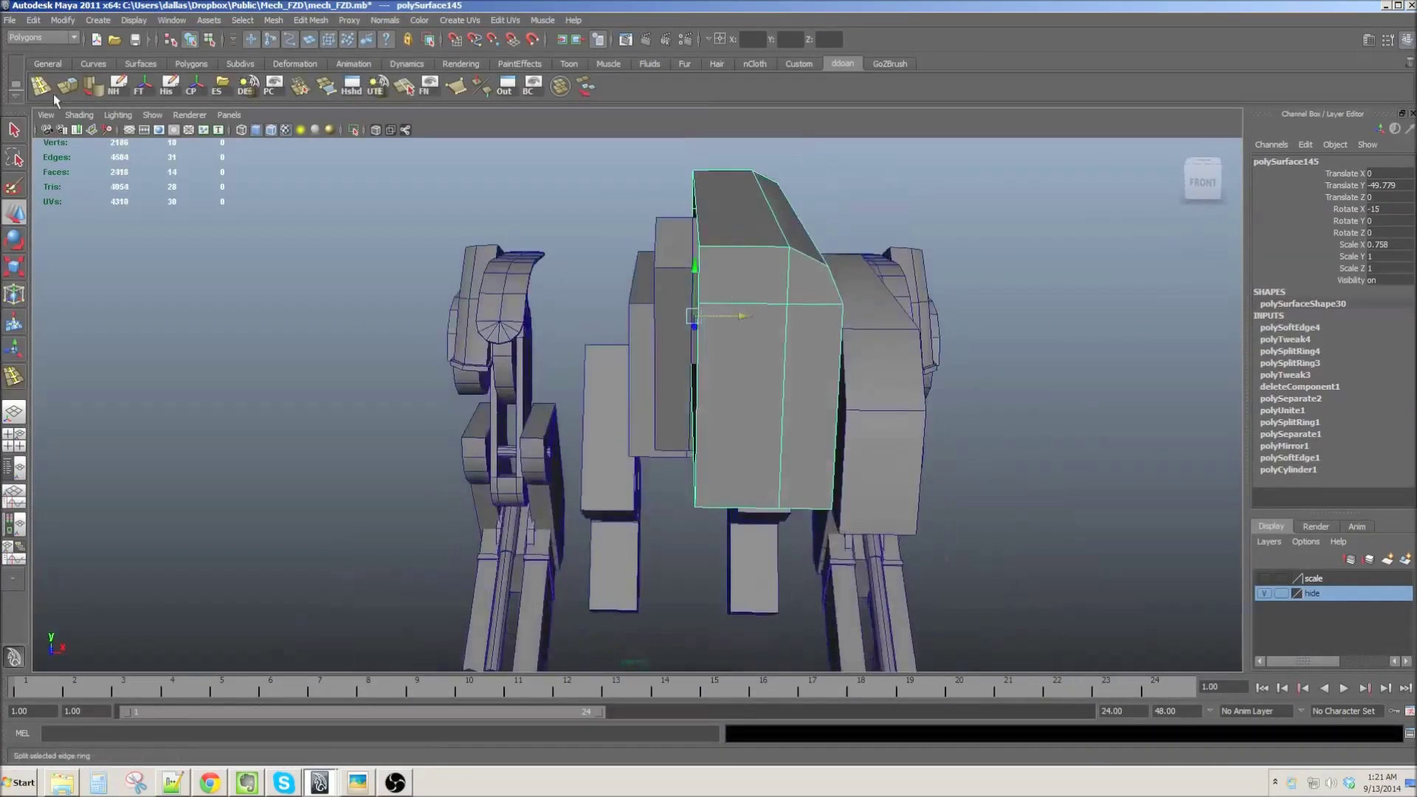
left_click_drag(795, 270, 828, 314, "alt")
key("ctrl+z")
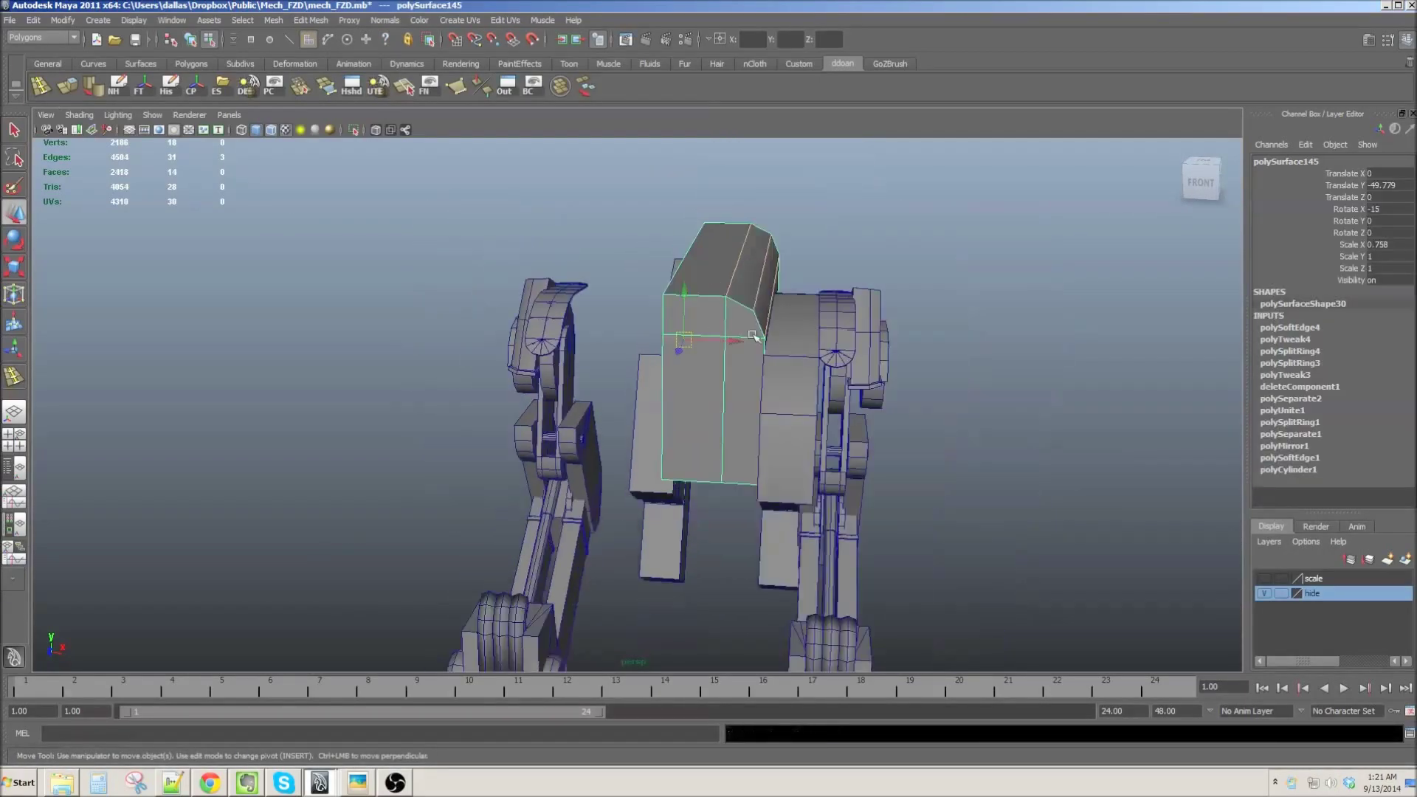
key("F11")
left_click(772, 261)
mouse_move(772, 261)
left_mouse_down("alt")
mouse_move(853, 325)
mouse_move(871, 315)
mouse_move(760, 279)
left_mouse_up("alt")
key("F9")
left_click(815, 288)
mouse_move(858, 274)
left_mouse_down("alt")
mouse_move(409, 338)
mouse_move(701, 341)
left_mouse_up("alt")
Step: Extrude the body box's front face
left_click(609, 341)
key("ctrl+e")
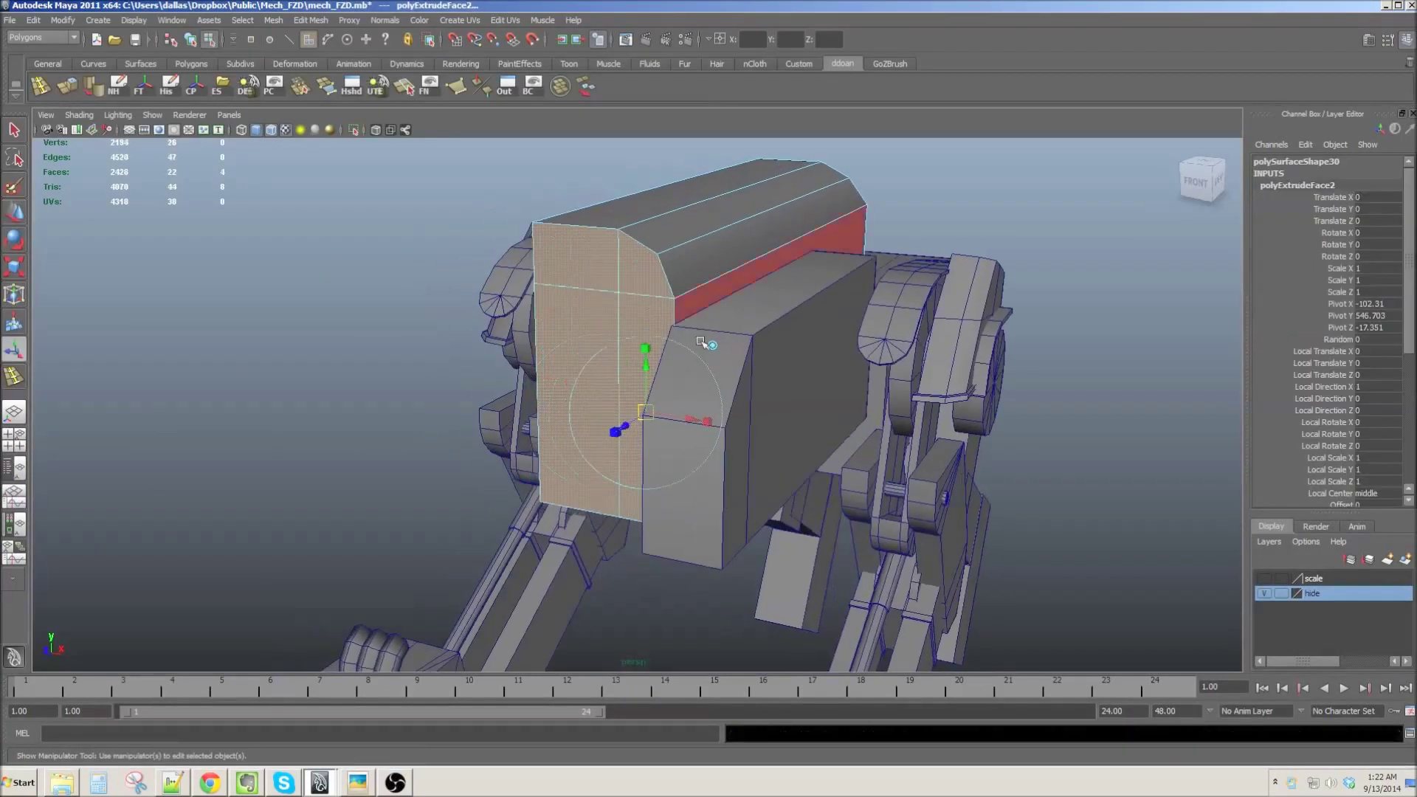
mouse_move(598, 374)
left_mouse_down("alt")
mouse_move(610, 260)
mouse_move(763, 289)
left_mouse_up("alt")
left_click(609, 260)
Step: Extrude the box's front faces and delete them to hollow out the front
mouse_move(919, 362)
left_mouse_down("alt")
mouse_move(746, 183)
mouse_move(751, 537)
left_mouse_up("alt")
key("F11")
left_click_drag(694, 132, 952, 591)
mouse_move(741, 470)
left_mouse_down("alt")
mouse_move(709, 413)
mouse_move(665, 514)
mouse_move(611, 310)
mouse_move(737, 332)
mouse_move(812, 383)
mouse_move(664, 340)
mouse_move(524, 332)
mouse_move(639, 341)
mouse_move(680, 317)
mouse_move(665, 355)
mouse_move(712, 400)
mouse_move(836, 376)
mouse_move(696, 464)
mouse_move(918, 414)
left_mouse_up("alt")
key("ctrl+e")
key("Delete")
key("F8")
Step: Insert an edge loop around the box and select vertices to adjust
left_click(521, 339)
key("w")
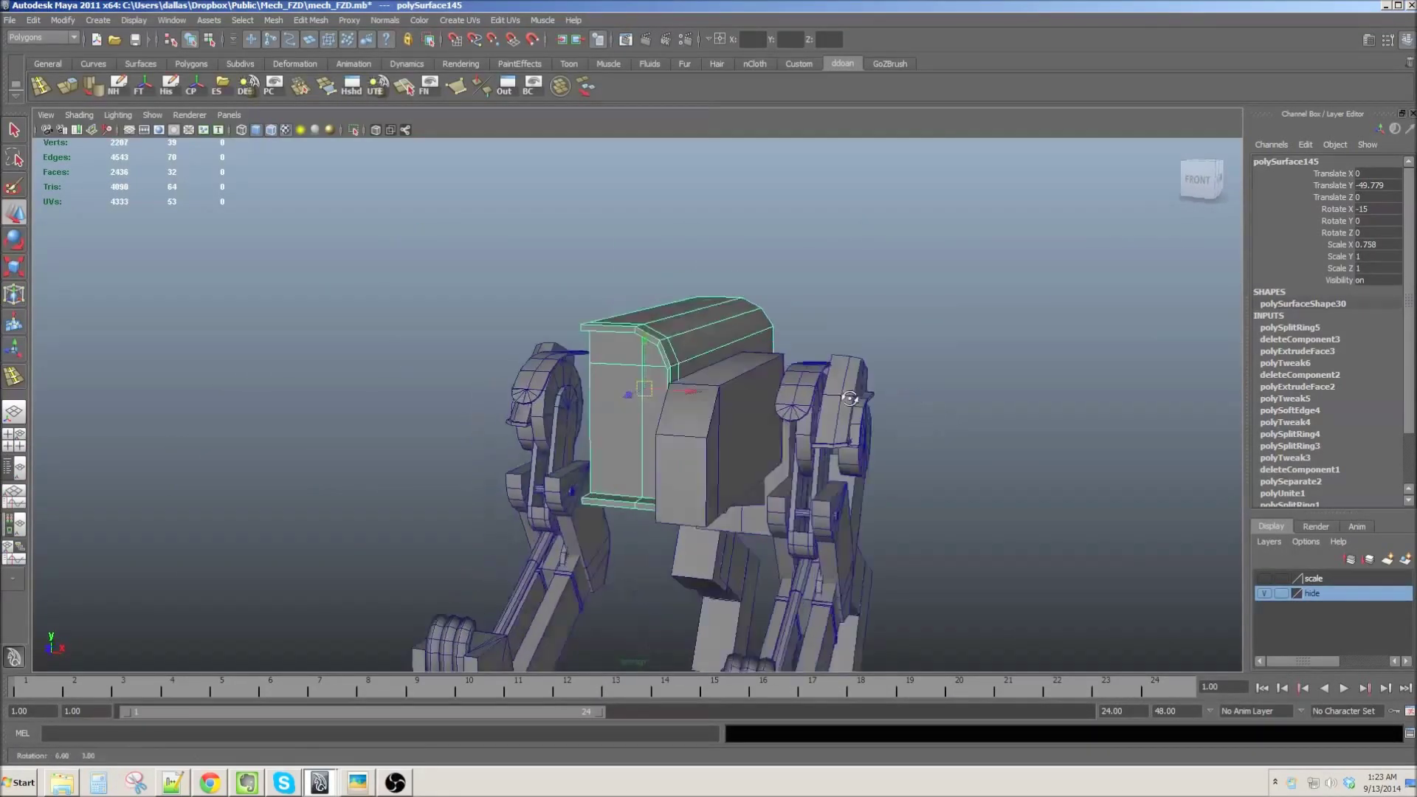
key("F8")
mouse_move(714, 390)
left_mouse_down("alt")
mouse_move(840, 369)
mouse_move(750, 406)
mouse_move(745, 332)
mouse_move(738, 354)
left_mouse_up("alt")
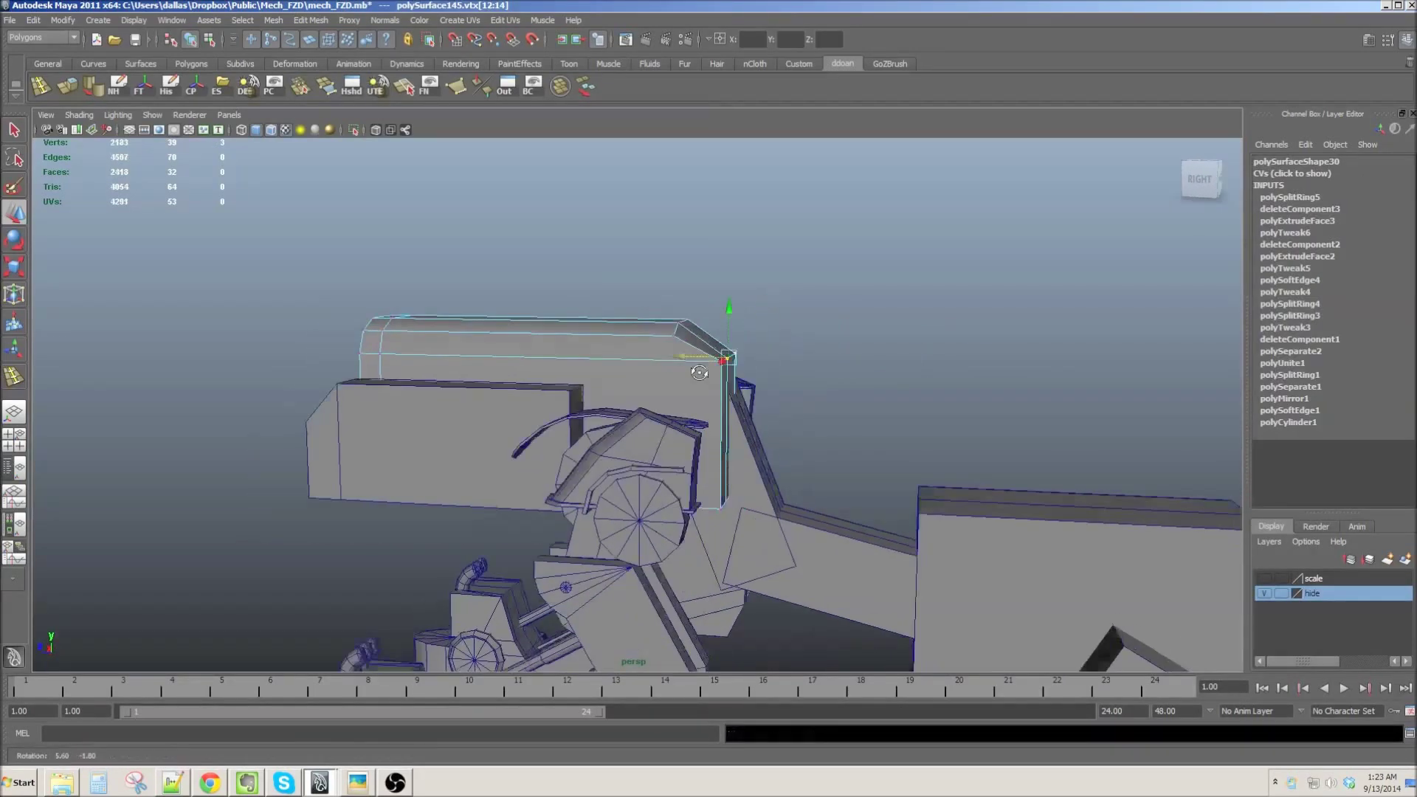
Step: Insert edge loops along the top box near its front
left_click(411, 384)
left_click_drag(411, 384, 745, 343, "alt")
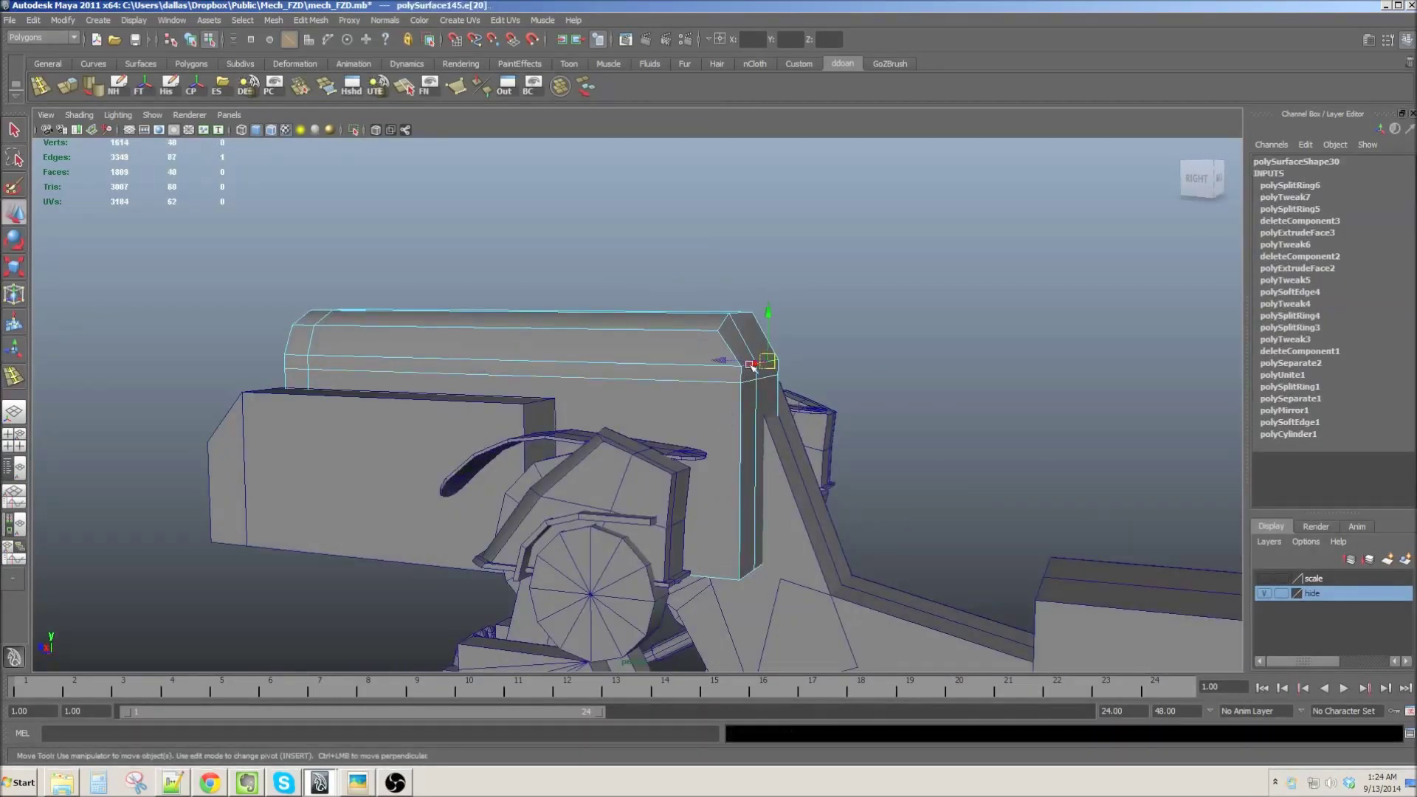
right_click_drag(752, 364, 796, 349, "alt")
mouse_move(818, 283)
left_mouse_down("alt")
mouse_move(849, 310)
mouse_move(812, 332)
left_mouse_up("alt")
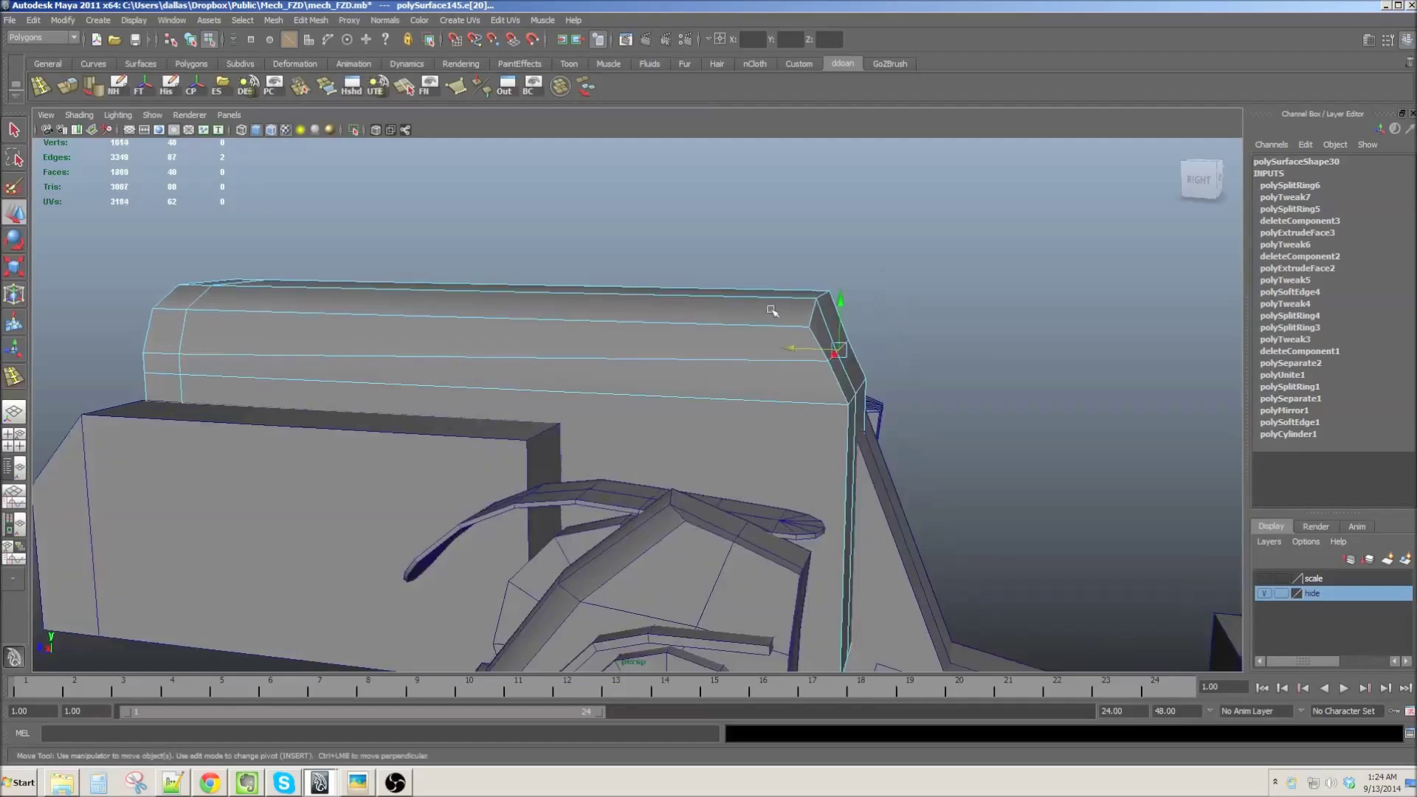
Step: Pull the top box's front corner vertex to refine the bevelled top
key("F8")
right_click_drag(811, 332, 701, 384, "alt")
middle_click_drag(701, 383, 674, 423, "alt")
right_click_drag(674, 423, 738, 414, "alt")
key("F9")
left_click(797, 483)
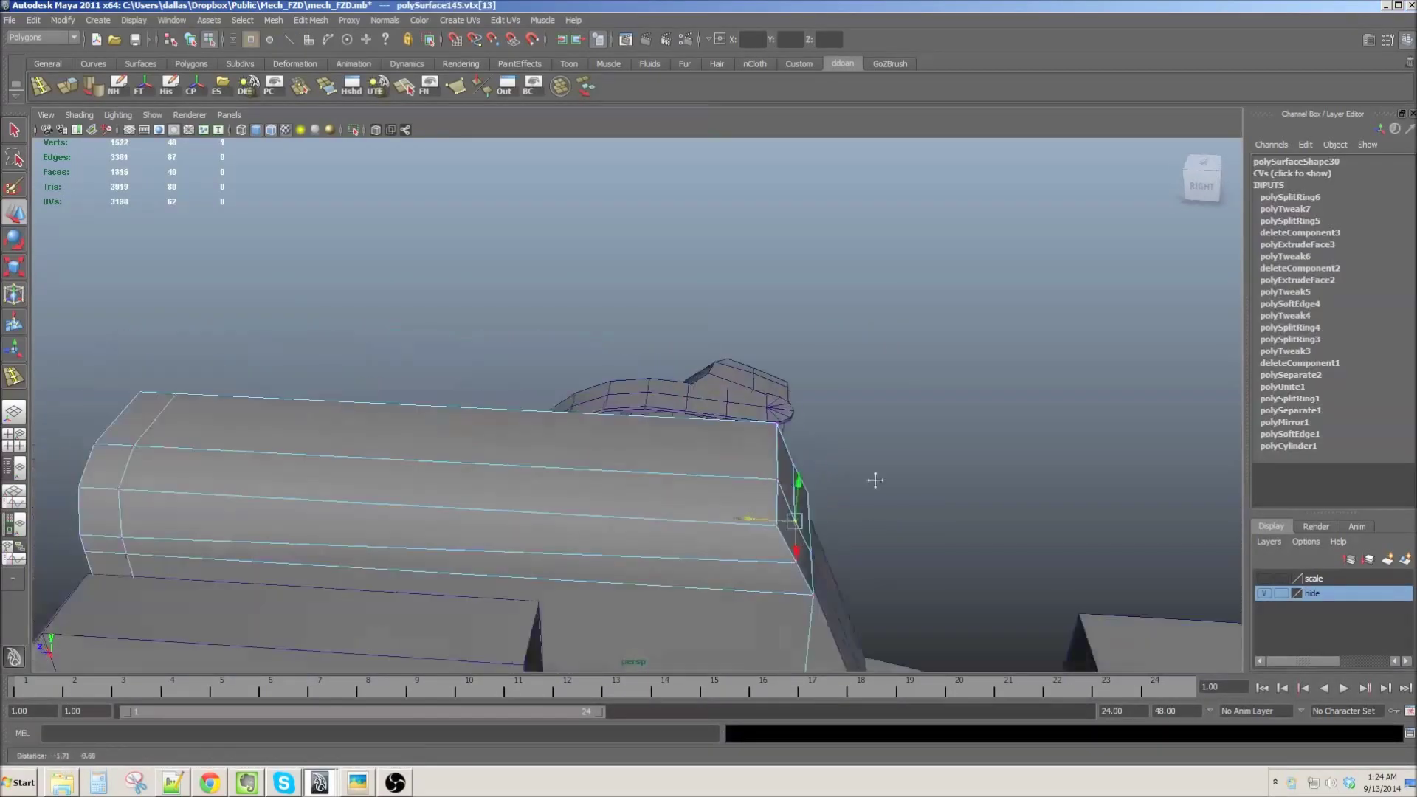
left_click_drag(873, 475, 685, 431, "alt")
mouse_move(614, 484)
left_mouse_down("alt")
mouse_move(722, 531)
mouse_move(708, 443)
left_mouse_up("alt")
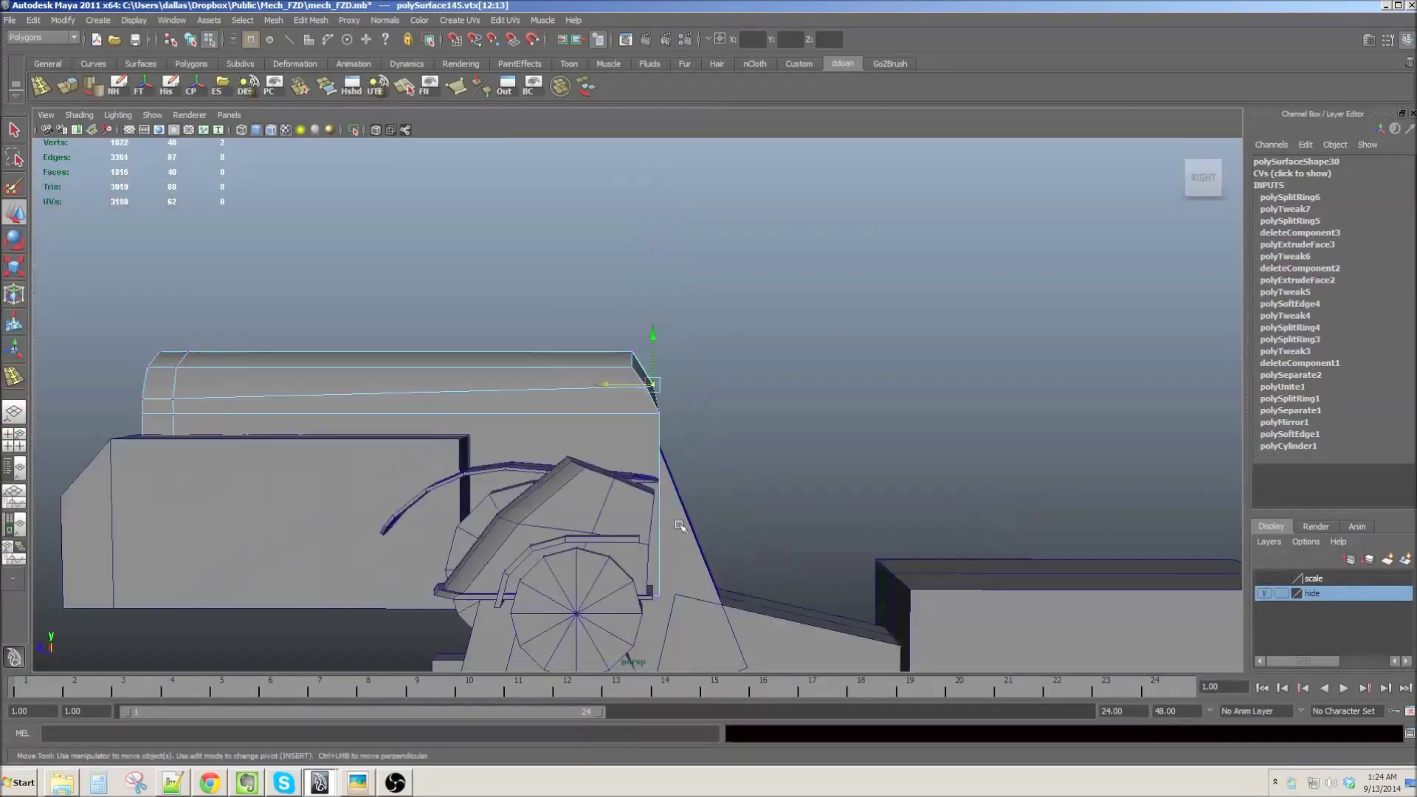
right_click_drag(709, 443, 738, 413, "alt")
Step: Select polySurface145 and polySurface197, review the mech, and create a polygon cylinder
left_click(812, 332)
left_click(815, 427)
mouse_move(816, 427)
left_mouse_down("alt")
mouse_move(736, 436)
mouse_move(661, 421)
mouse_move(745, 353)
mouse_move(696, 405)
left_mouse_up("alt")
left_click(745, 352)
left_click(719, 285)
left_click_drag(719, 285, 716, 222, "alt")
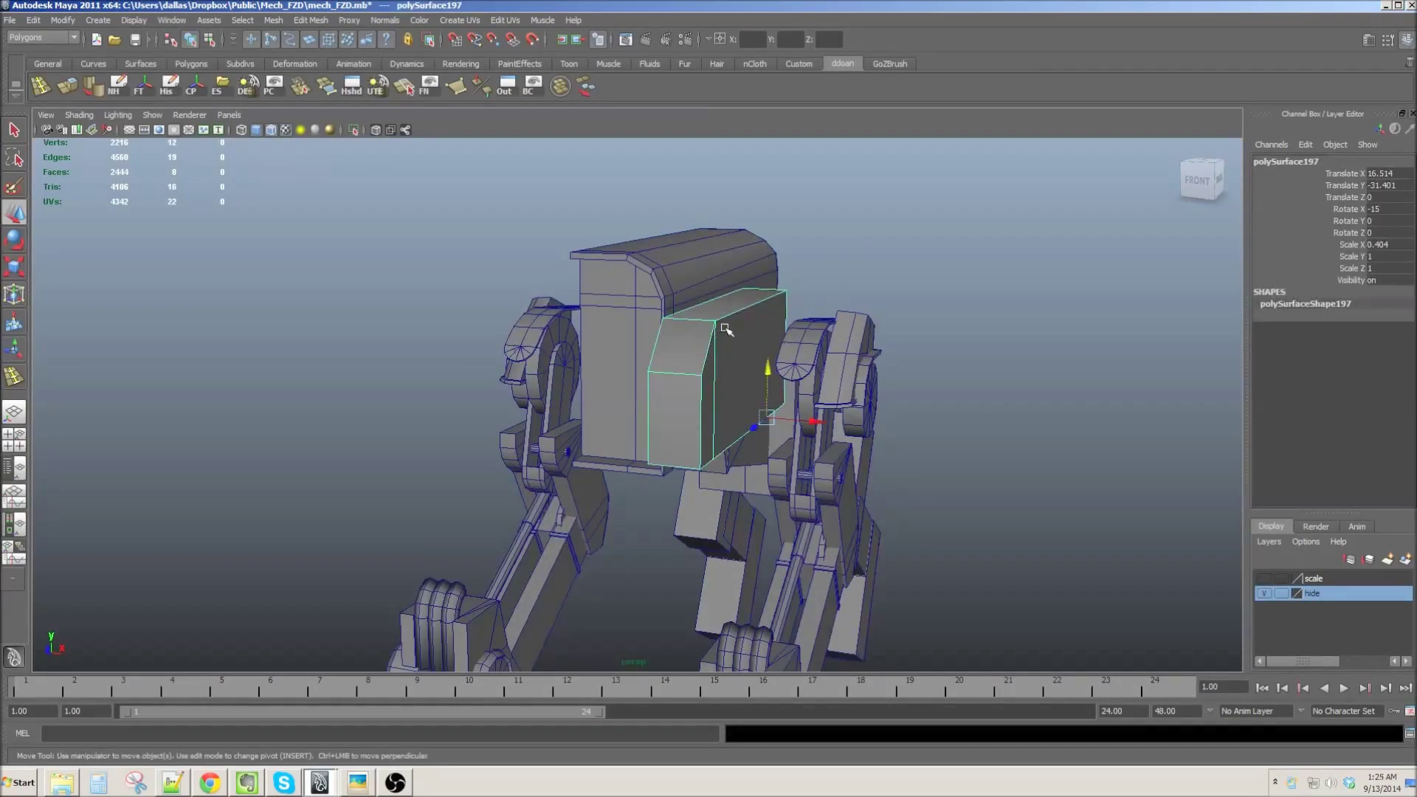
left_click_drag(720, 336, 740, 359, "alt")
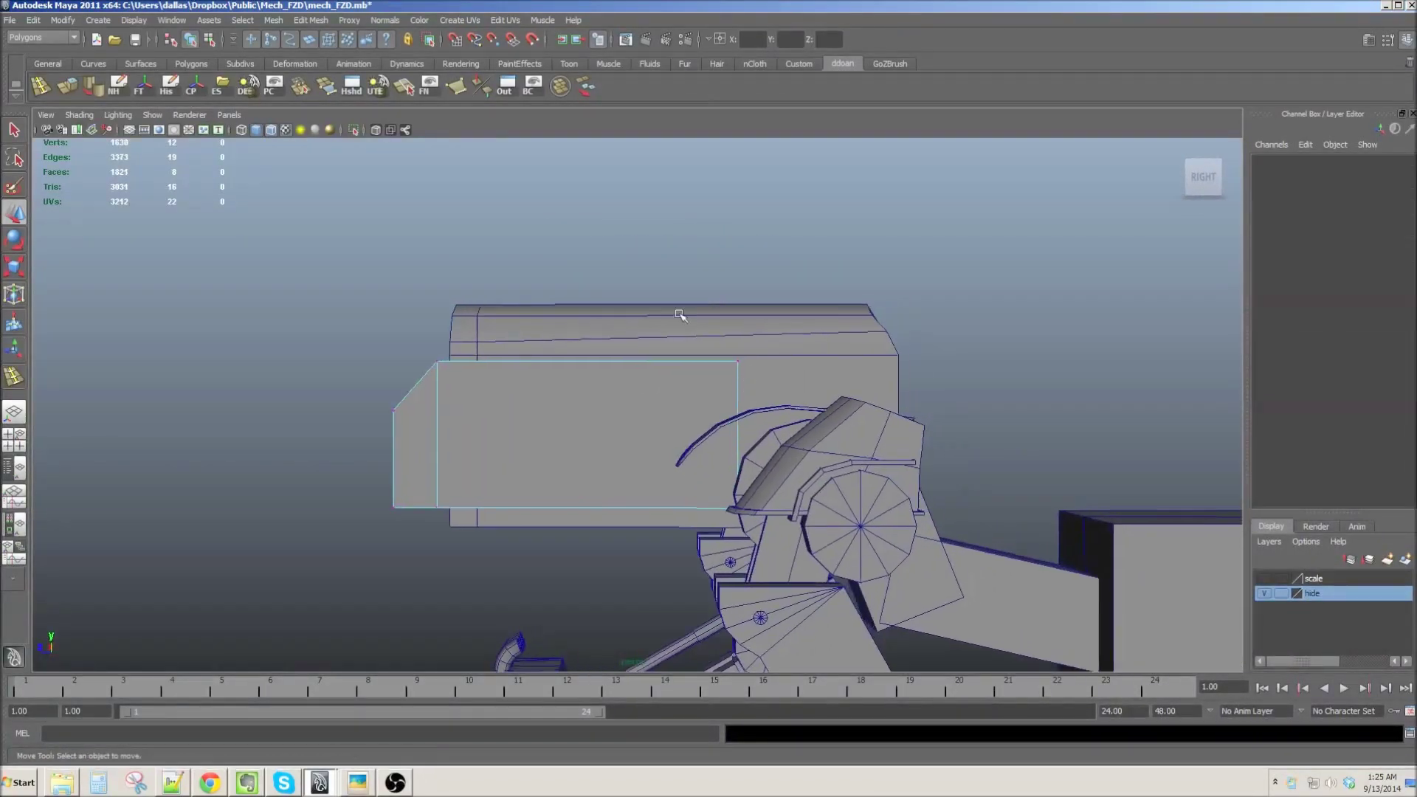
mouse_move(740, 359)
left_mouse_down("alt")
mouse_move(833, 540)
mouse_move(708, 348)
mouse_move(783, 367)
left_mouse_up("alt")
left_click(281, 95)
scroll(669, 435, "down", 3)
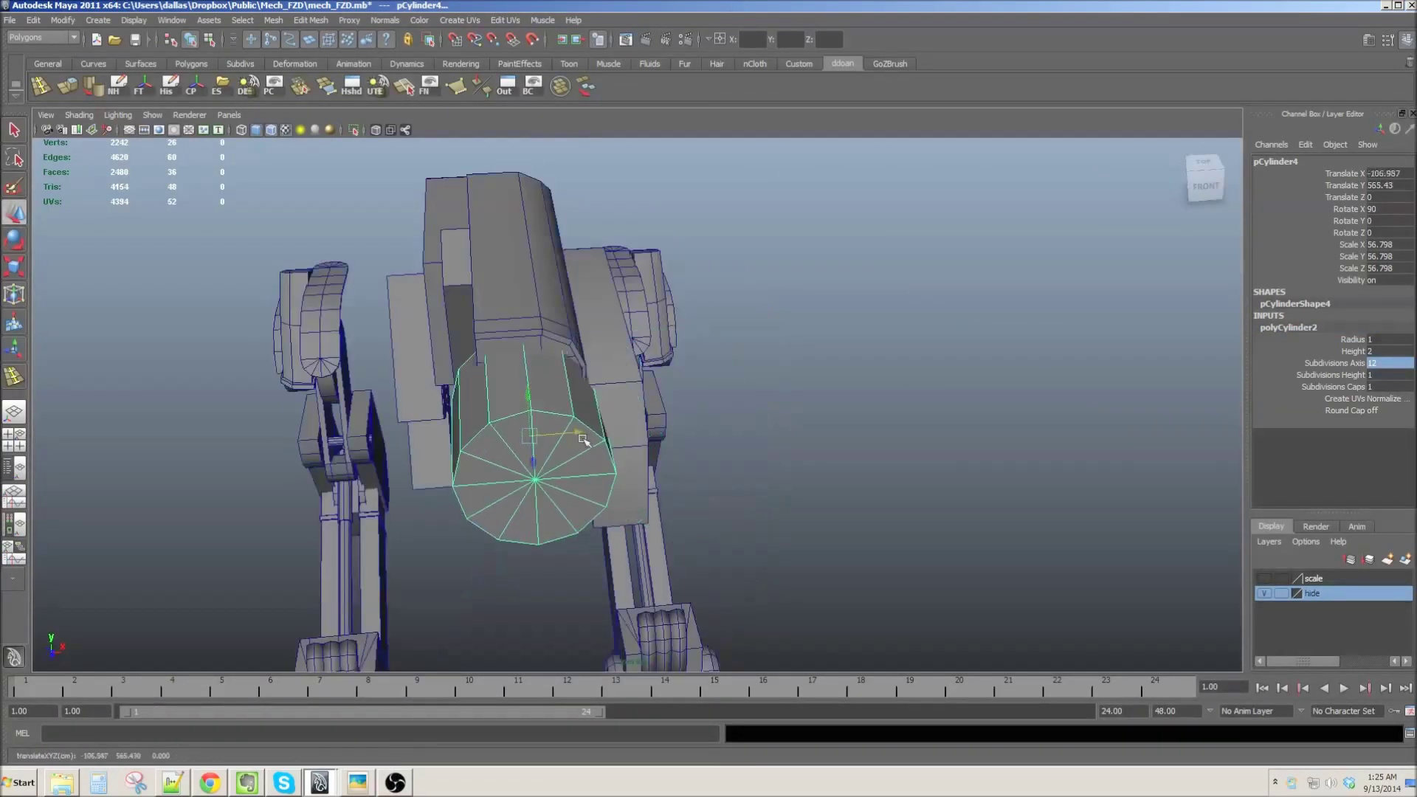
Step: Harden the cylinder's edges with Normals > Harden Edge
left_click(385, 20)
left_click(403, 183)
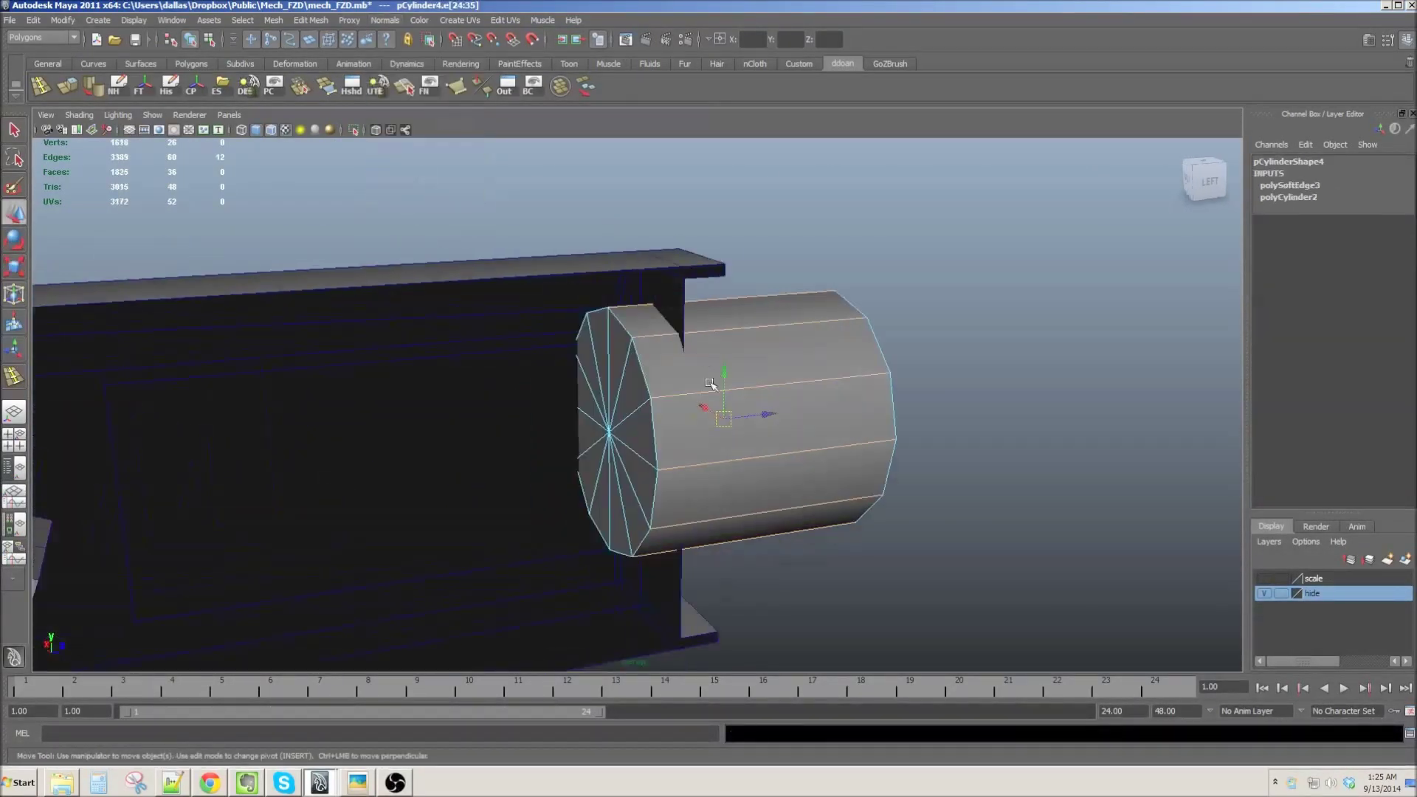
left_click_drag(701, 417, 649, 383, "alt")
right_click_drag(649, 384, 633, 316, "shift")
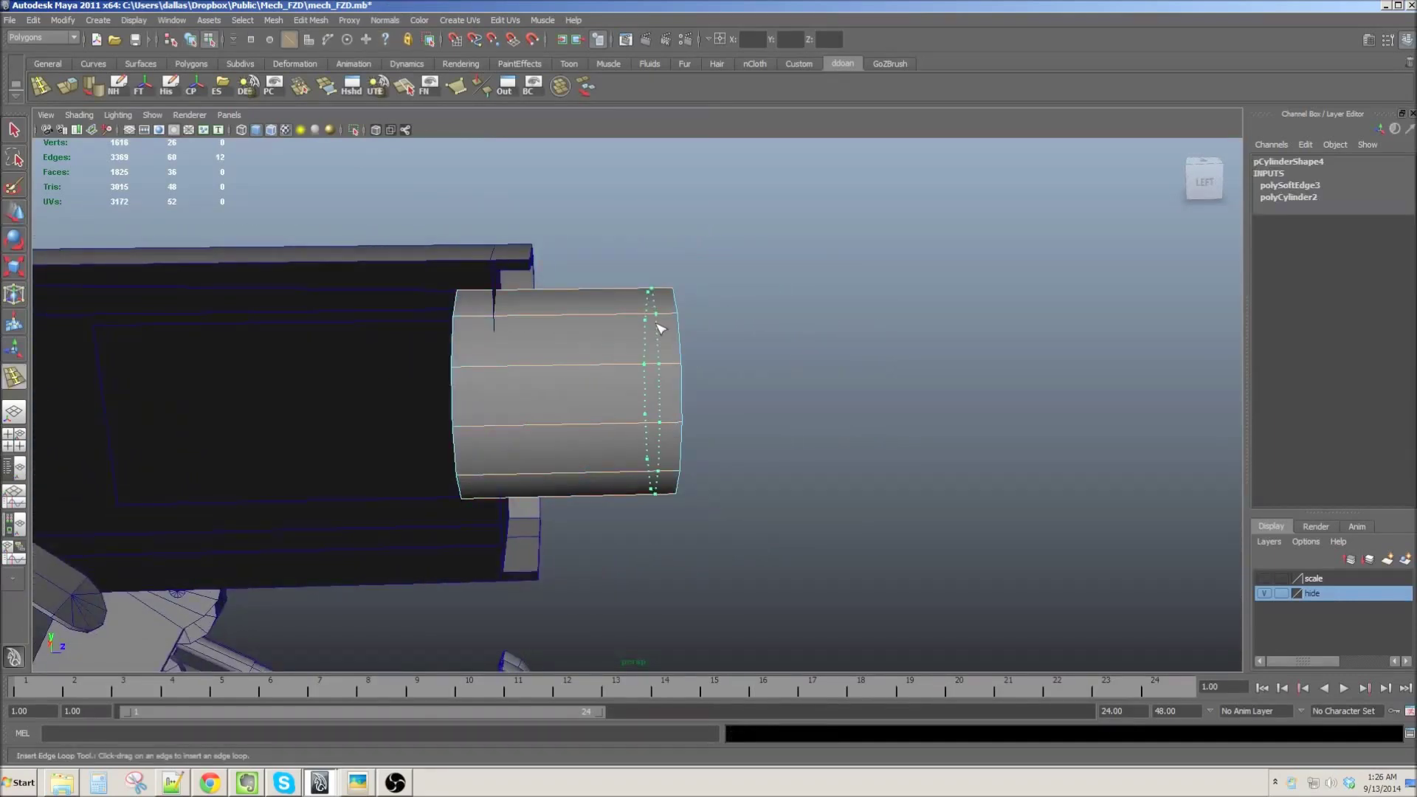
Step: Insert an edge loop near the cylinder's end and extrude the end faces outward
left_click(659, 328)
left_click_drag(659, 328, 679, 342, "alt")
key("F11")
left_click_drag(711, 398, 720, 392, "alt")
key("ctrl+e")
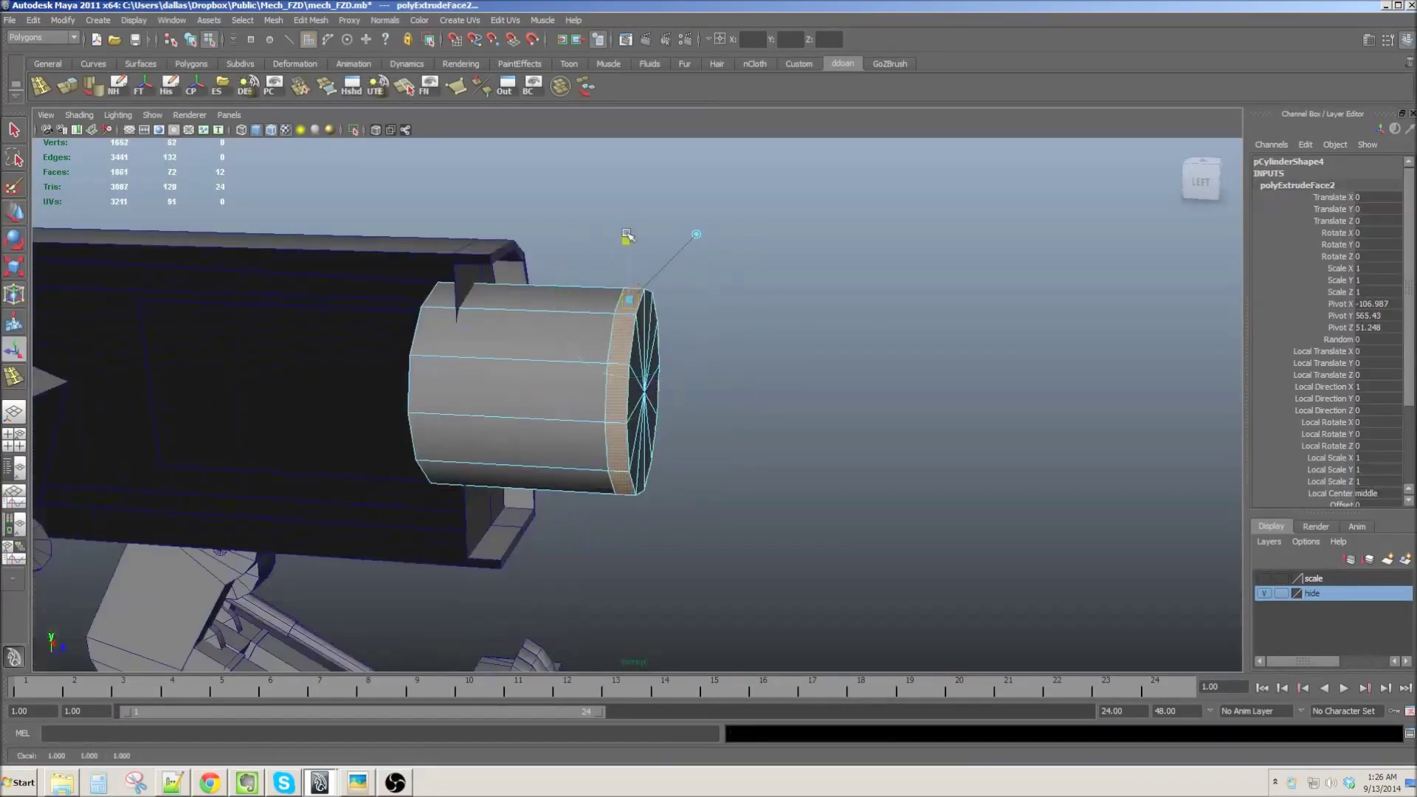
left_click_drag(627, 237, 579, 309, "alt")
mouse_move(584, 370)
left_mouse_down("alt")
mouse_move(672, 389)
mouse_move(723, 375)
mouse_move(703, 386)
left_mouse_up("alt")
Step: Undo and redo the flared extrusion, then undo the last extrusion
key("ctrl+z")
scroll(695, 391, "up", 1)
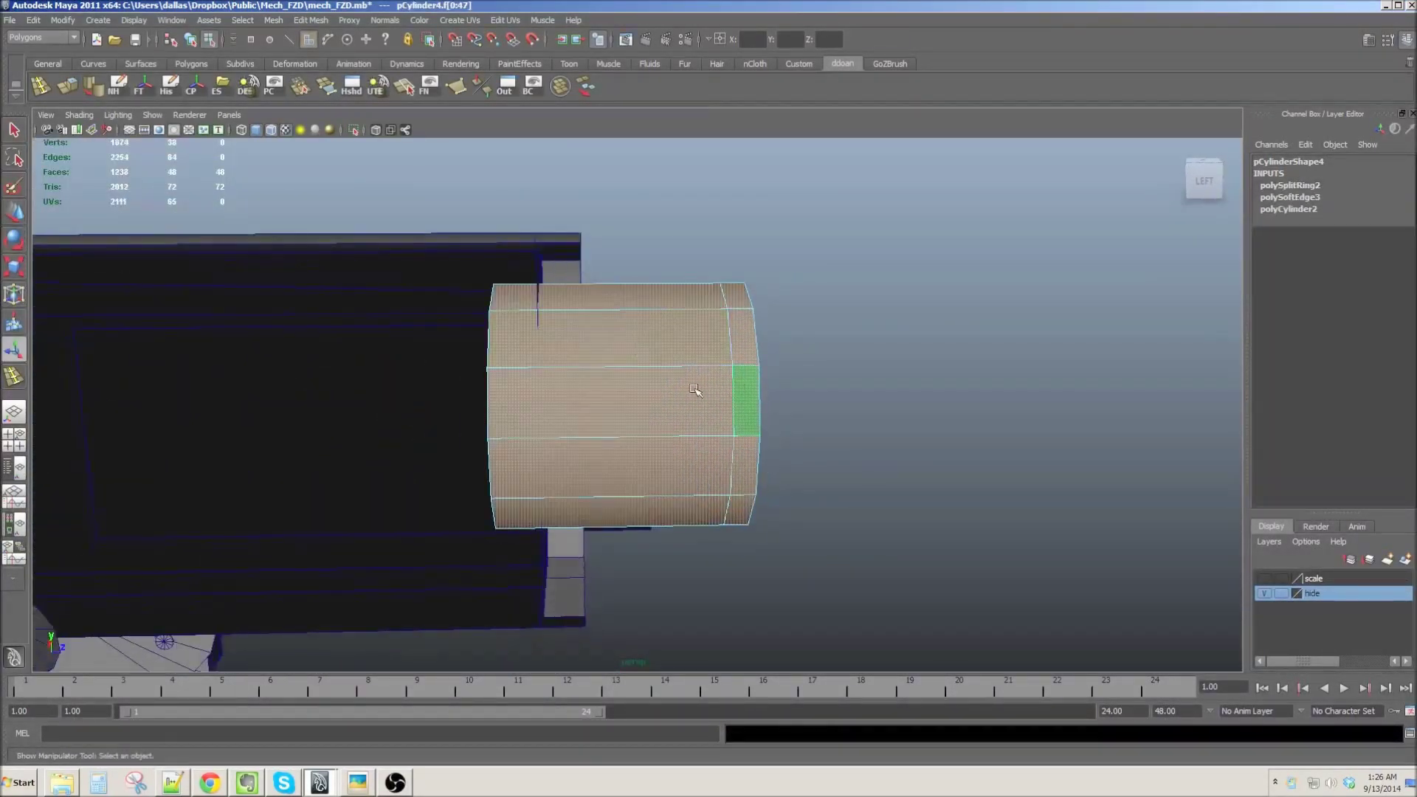
key("shift+z")
key("shift+z")
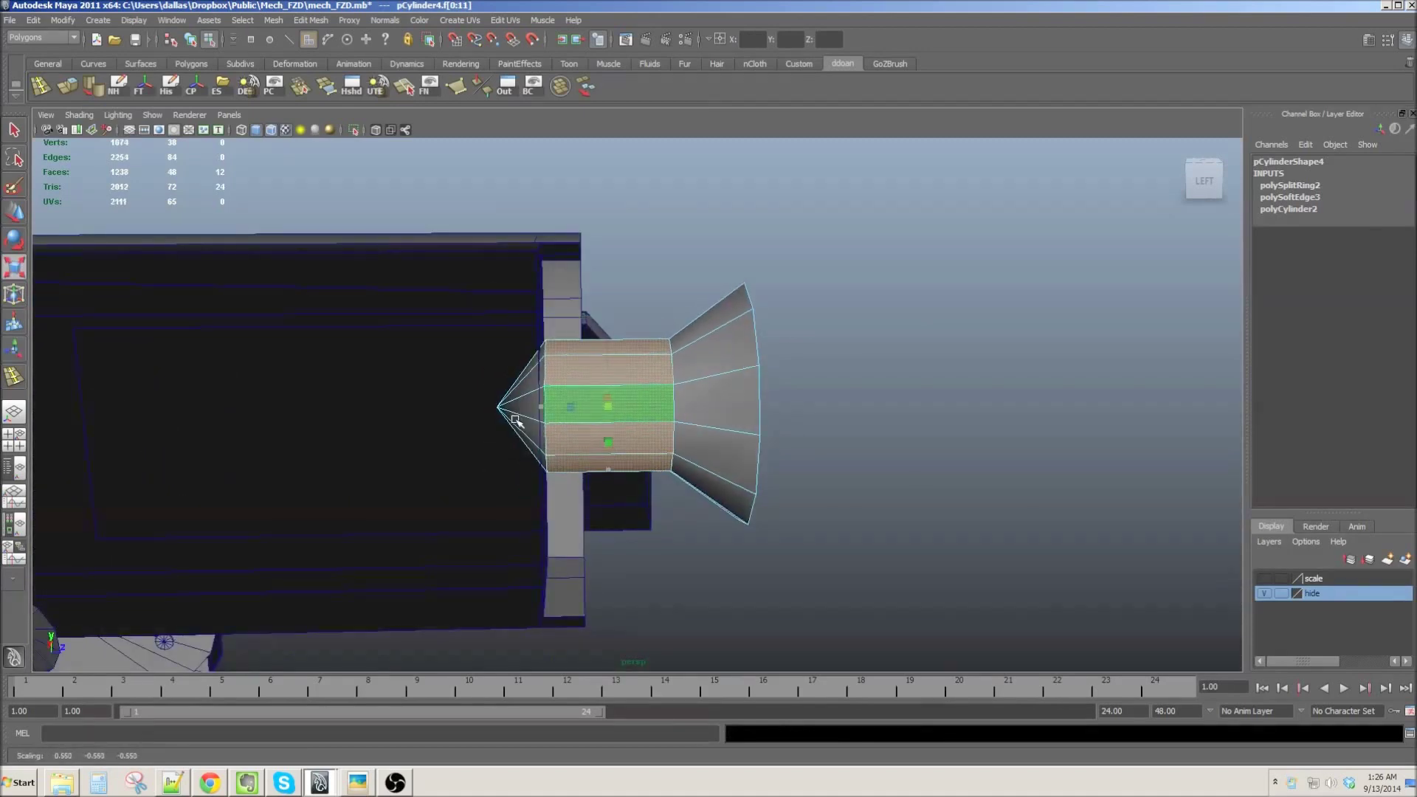
left_click_drag(515, 420, 586, 428, "alt")
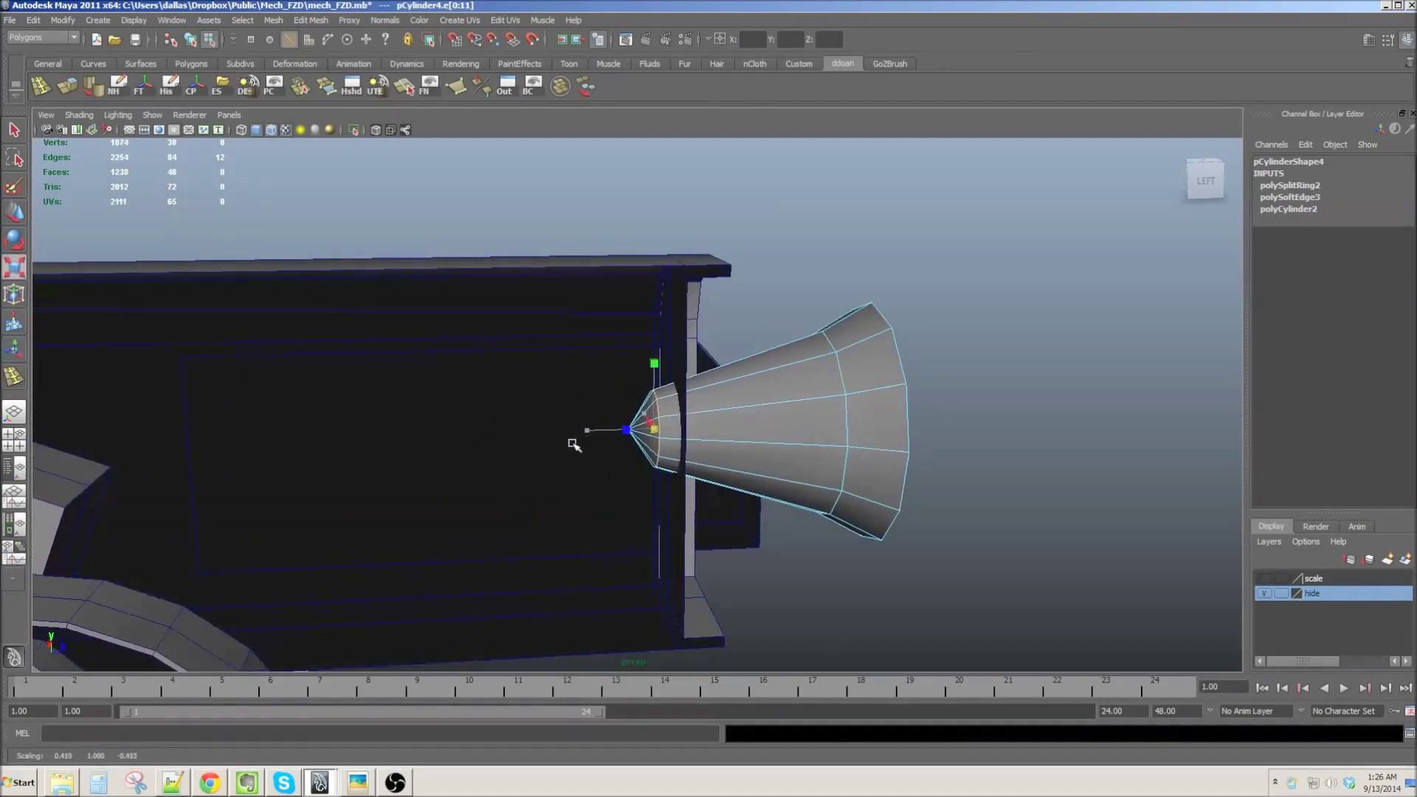
key("ctrl+z")
key("ctrl+z")
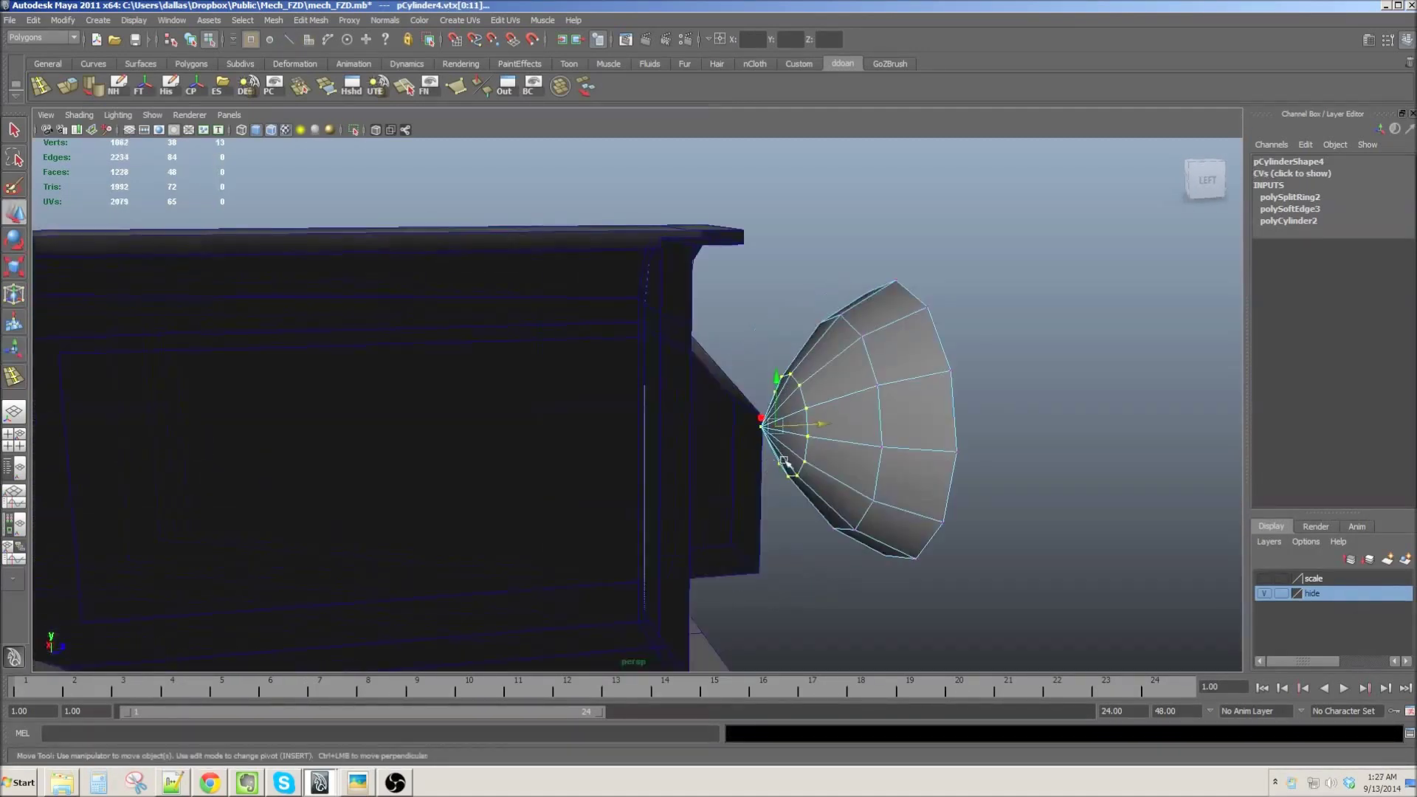
key("ctrl+z")
key("ctrl+z")
key("ctrl+z")
Step: Select the narrow tip faces, extrude them, then undo the extrusion
left_click_drag(654, 380, 680, 492)
mouse_move(680, 492)
left_mouse_down("alt")
mouse_move(738, 443)
mouse_move(613, 413)
mouse_move(668, 430)
left_mouse_up("alt")
key("ctrl+e")
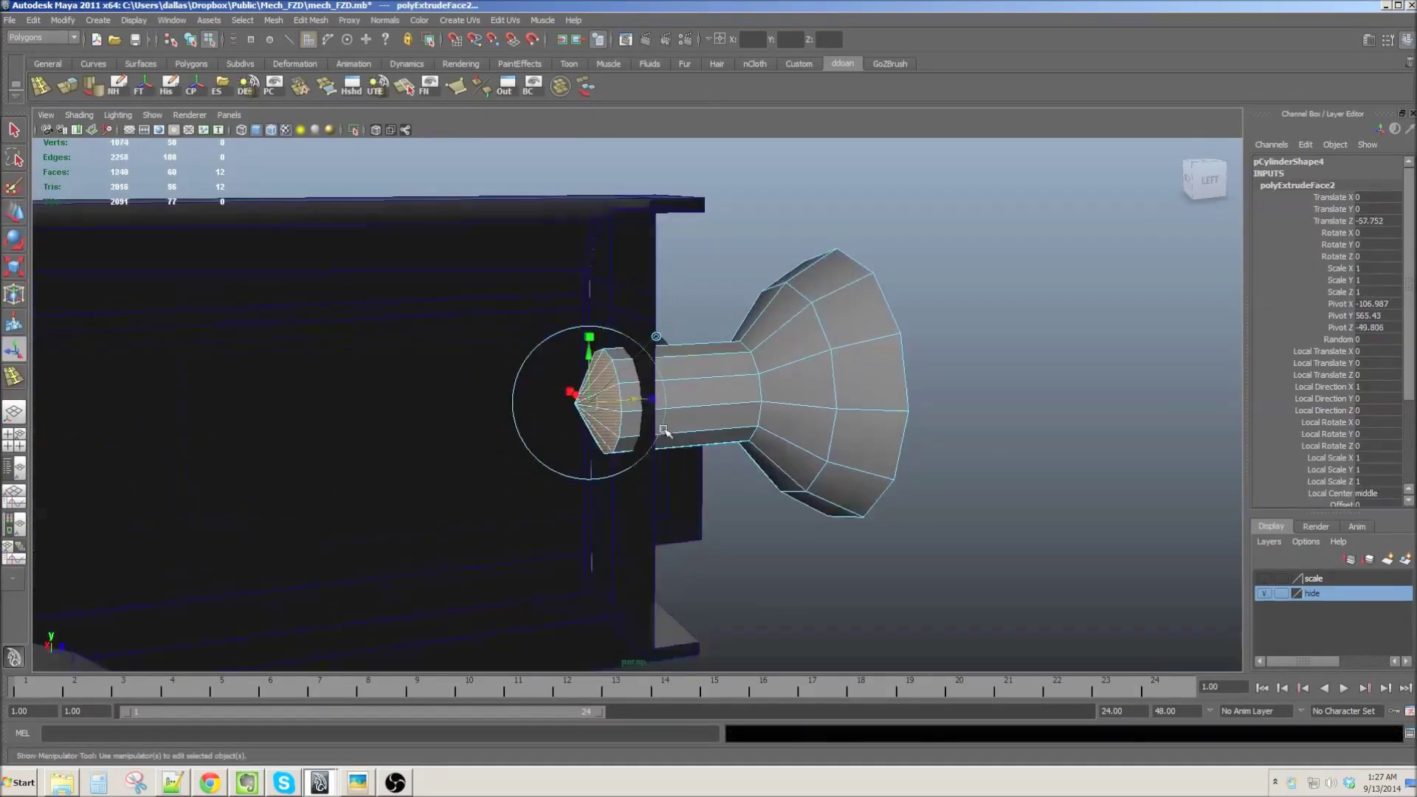
key("ctrl+z")
key("ctrl+z")
key("ctrl+z")
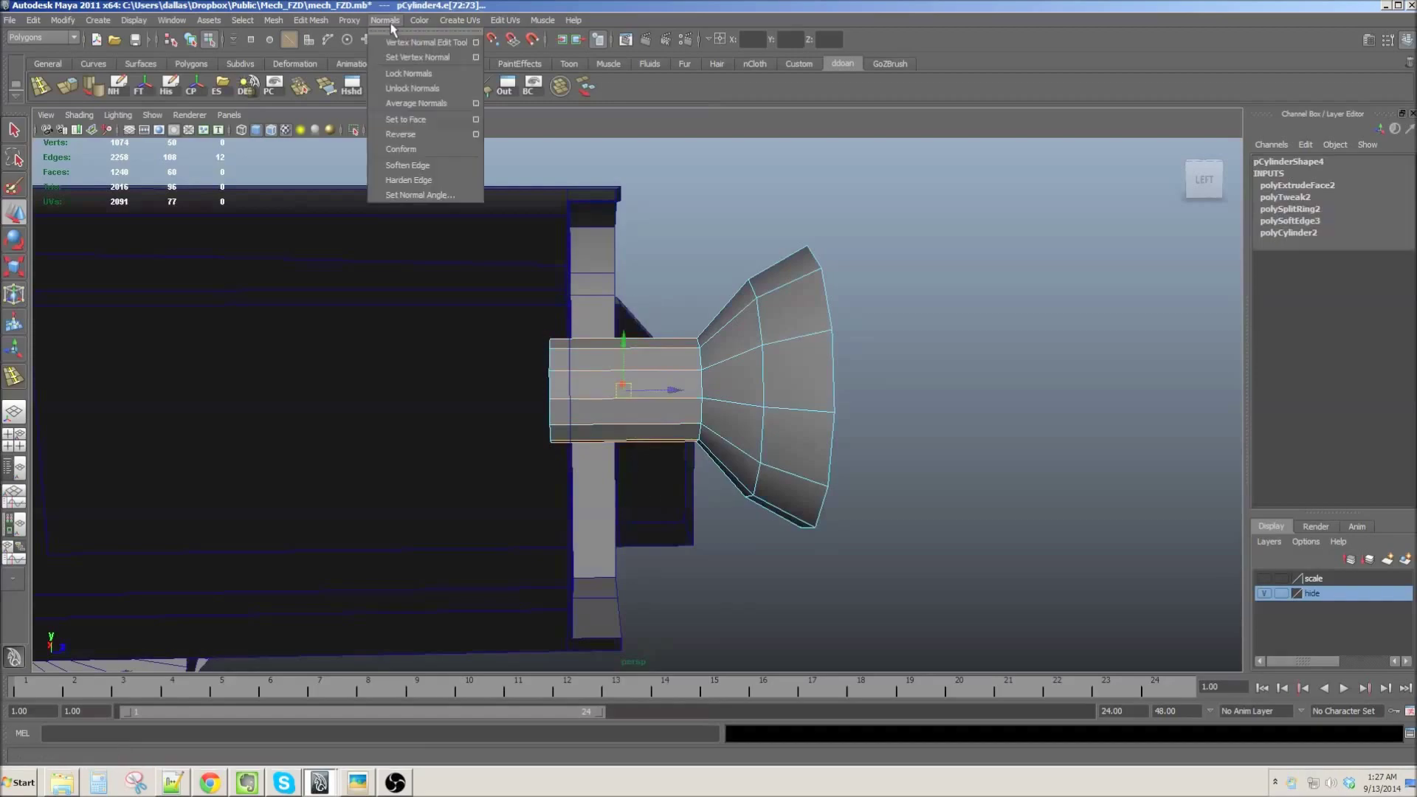
key("ctrl+z")
key("ctrl+z")
key("ctrl+z")
key("ctrl+z")
key("ctrl+z")
key("ctrl+z")
key("ctrl+z")
key("ctrl+z")
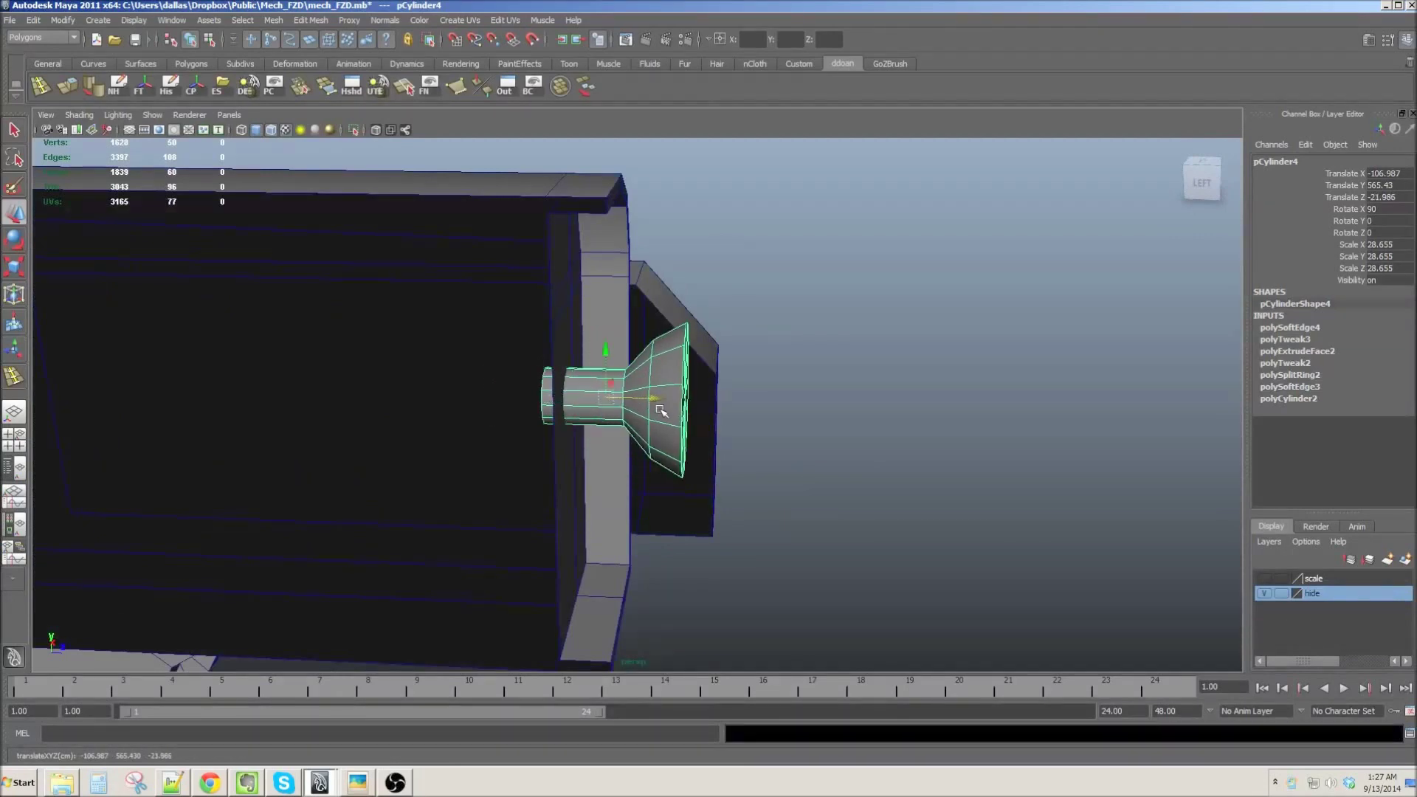
Step: Lower the cylinder on the body side, delete its history, and view the mech from the front
key("ctrl+z")
key("ctrl+z")
key("ctrl+z")
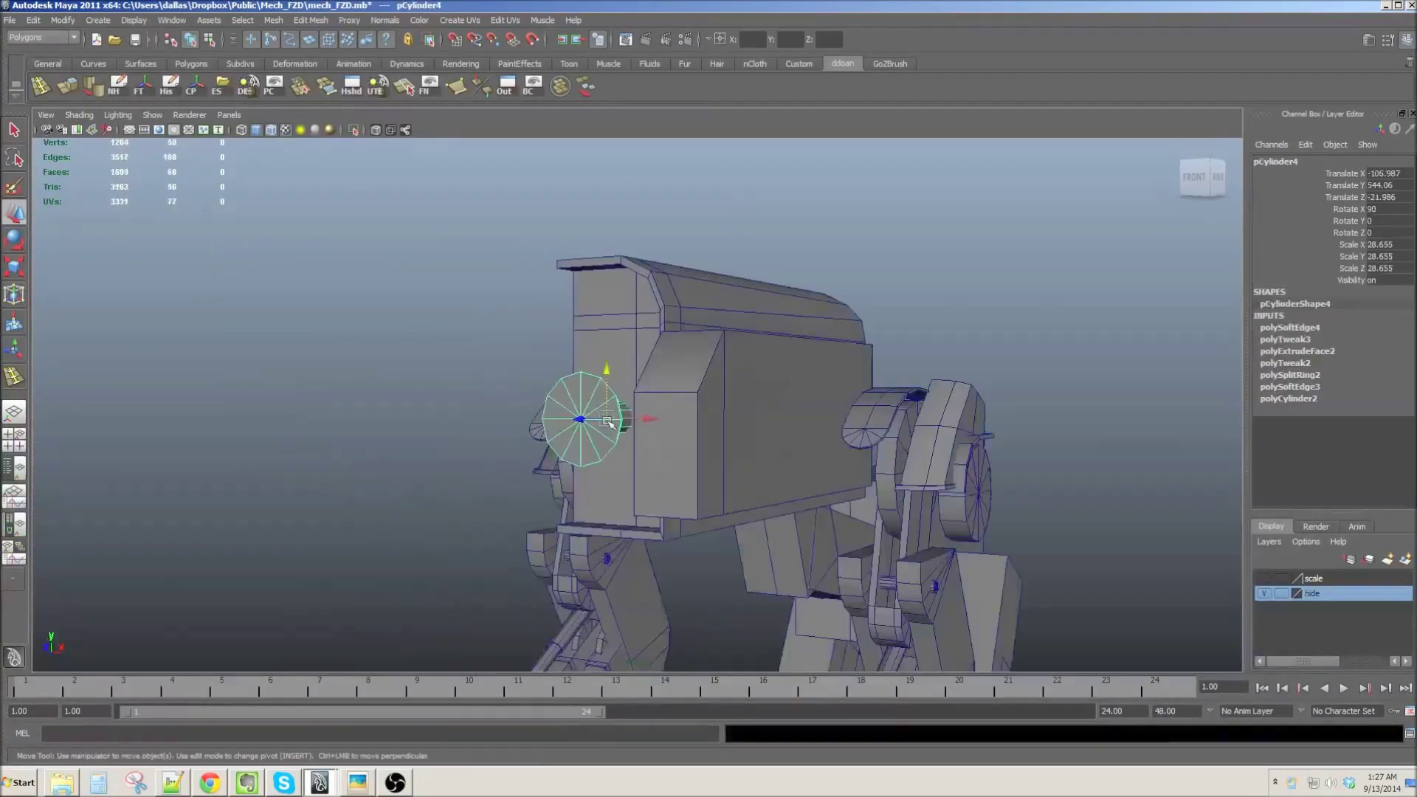
key("ctrl+z")
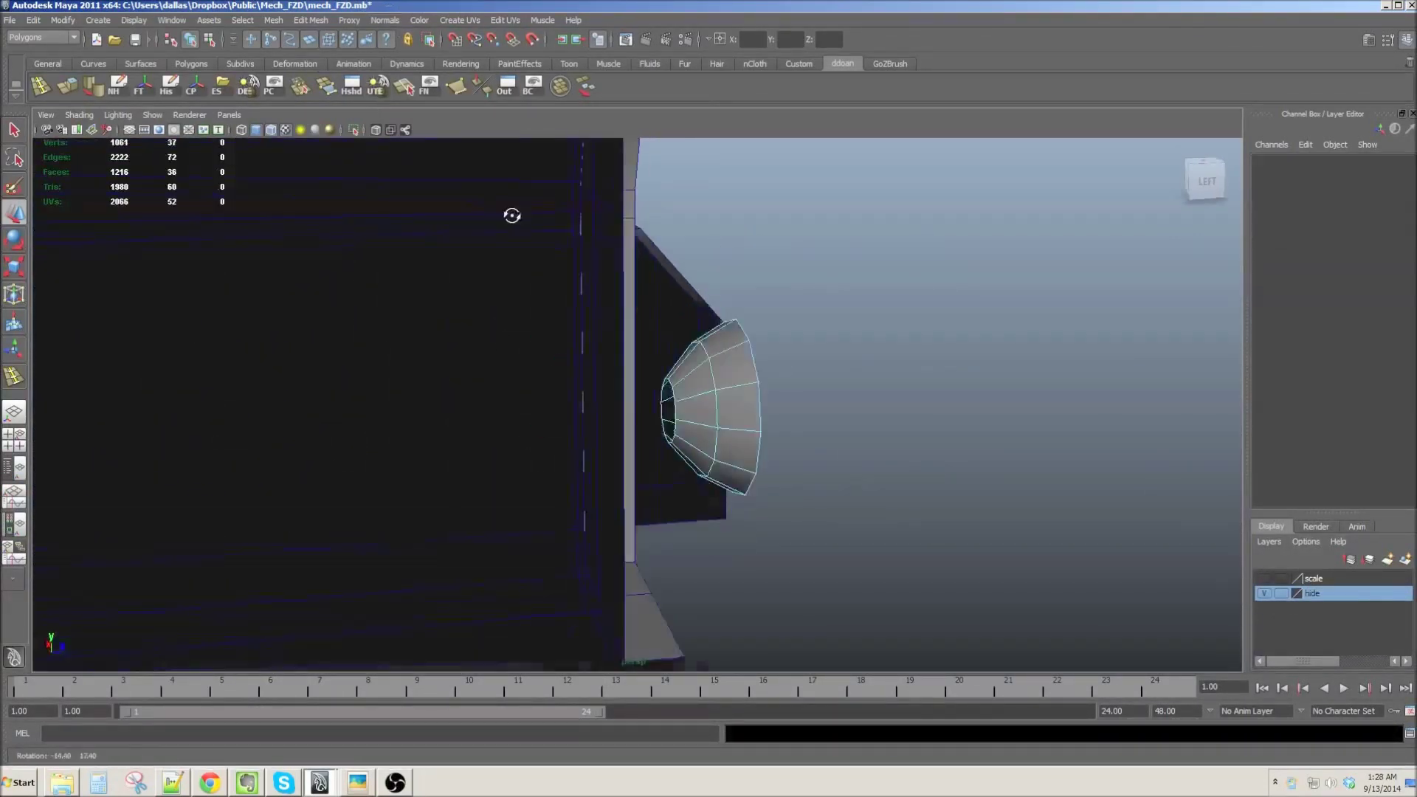
key("ctrl+z")
key("ctrl+z")
key("ctrl+z")
key("ctrl+z")
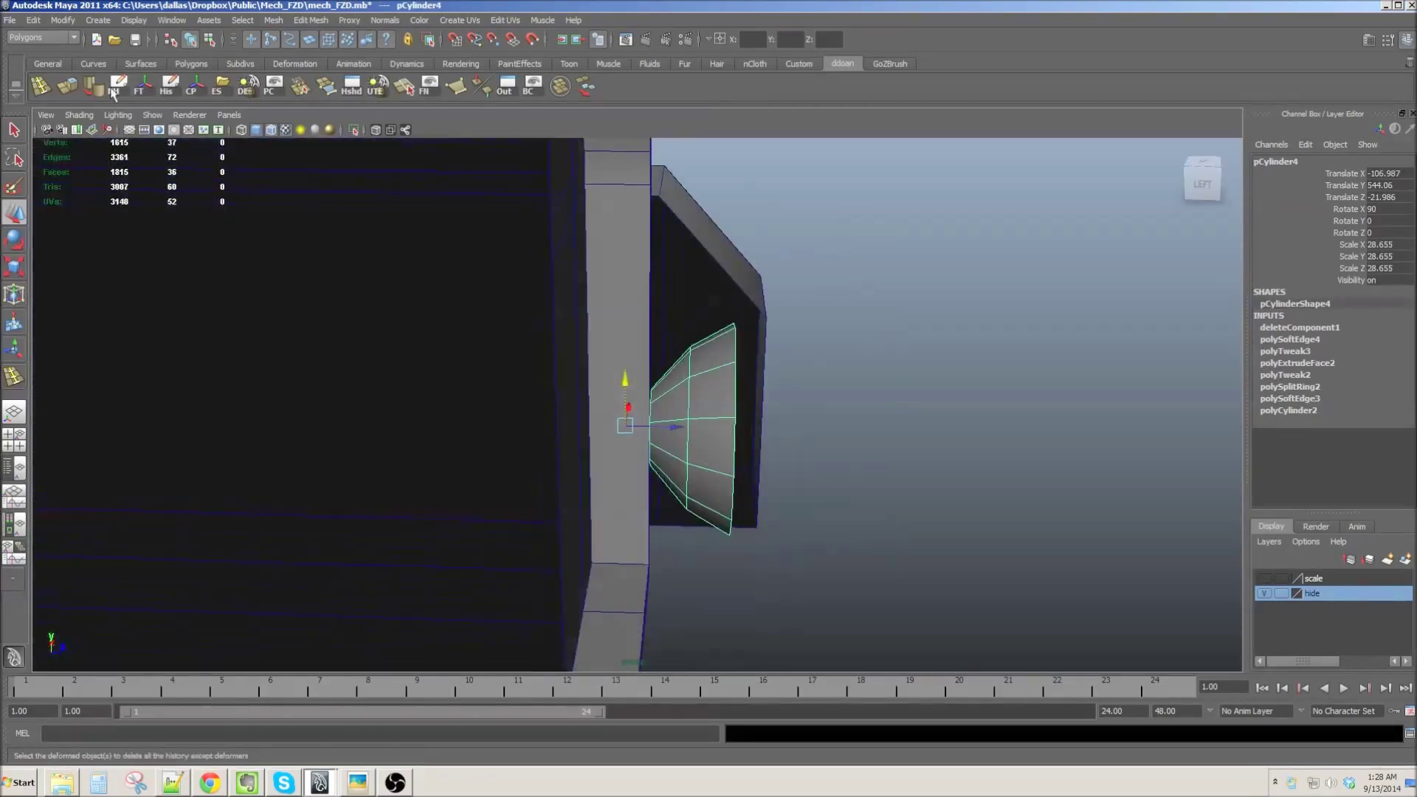
key("ctrl+z")
key("ctrl+z")
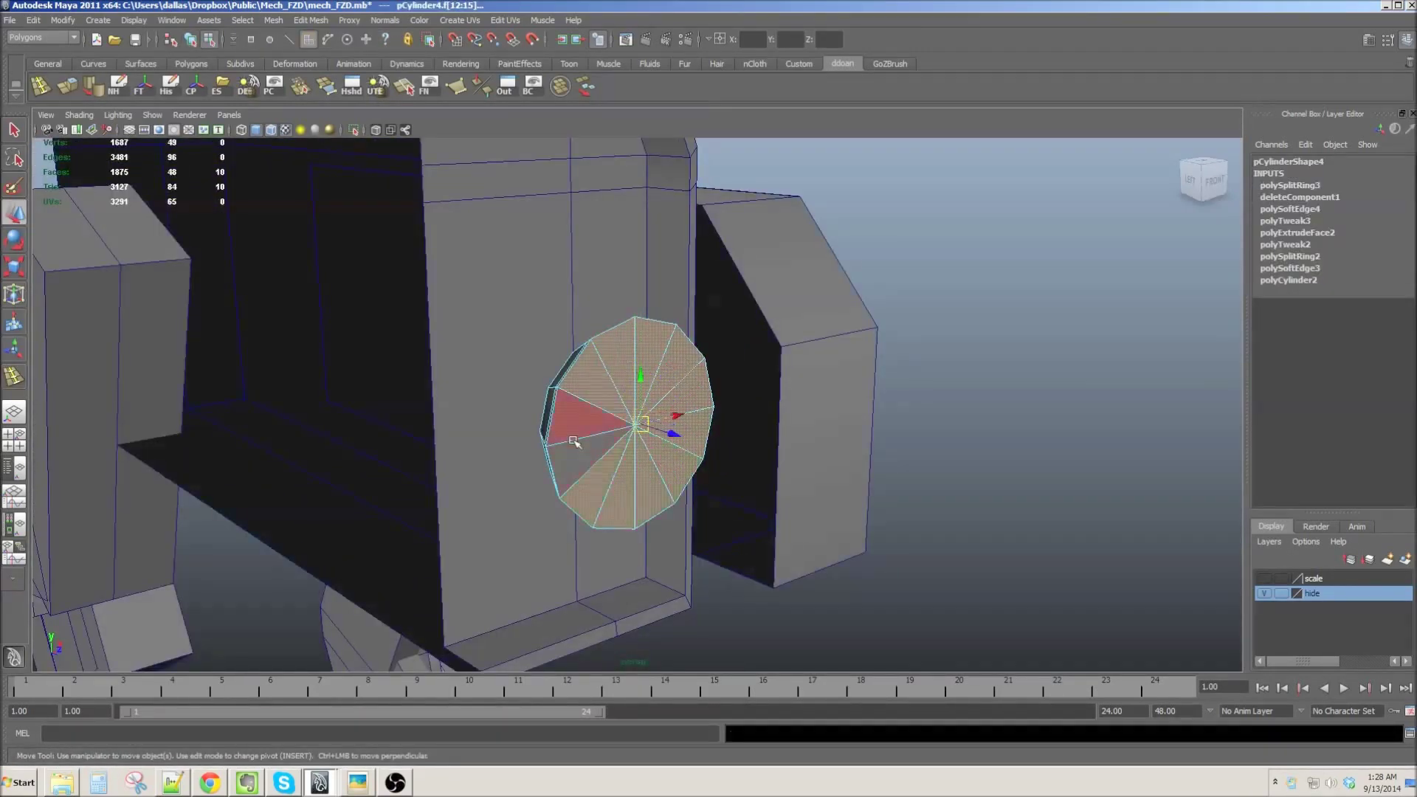
key("ctrl+z")
key("ctrl+z")
key("ctrl+z")
key("ctrl+z")
key("ctrl+z")
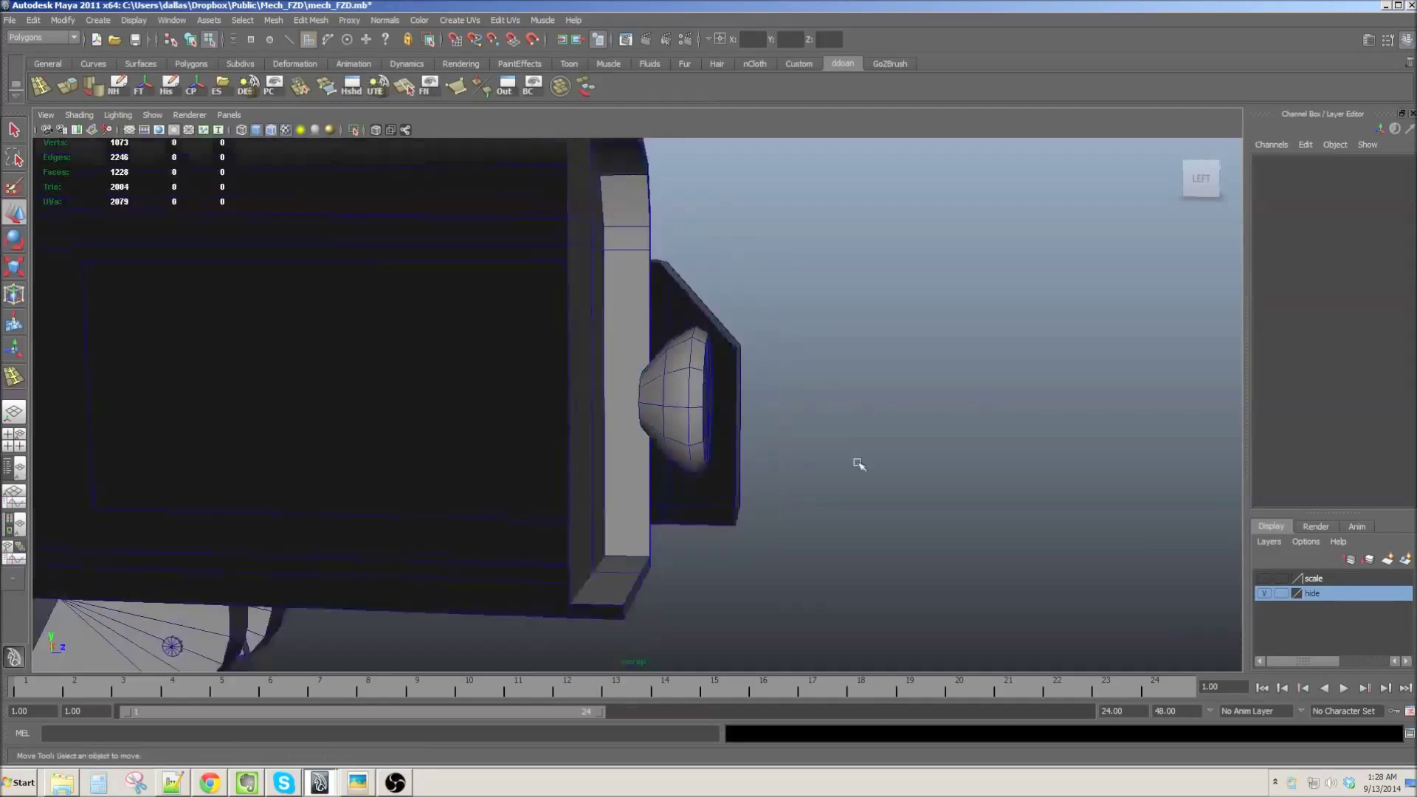
key("ctrl+z")
key("ctrl+z")
key("ctrl+z")
key("ctrl+z")
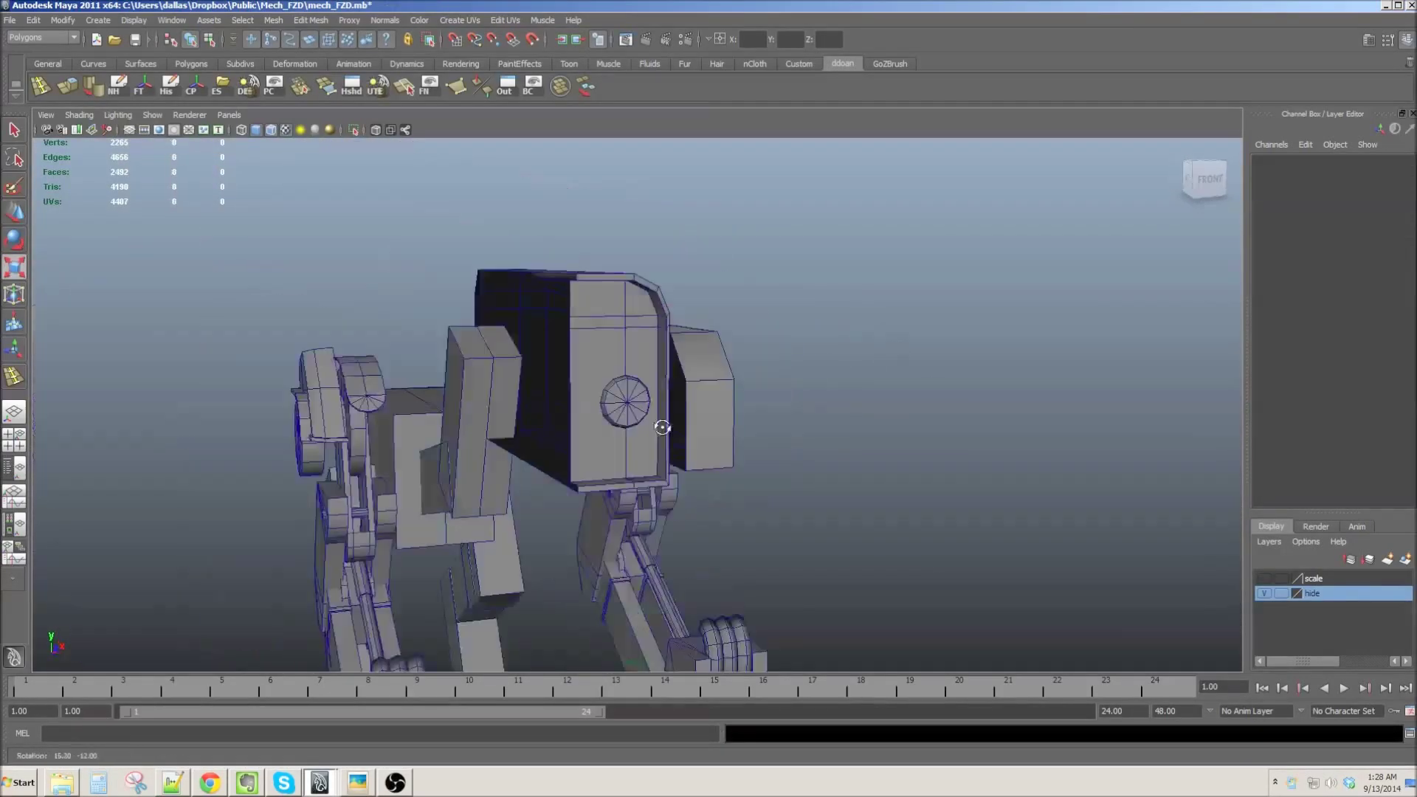
key("ctrl+z")
key("ctrl+z")
key("ctrl+z")
key("ctrl+z")
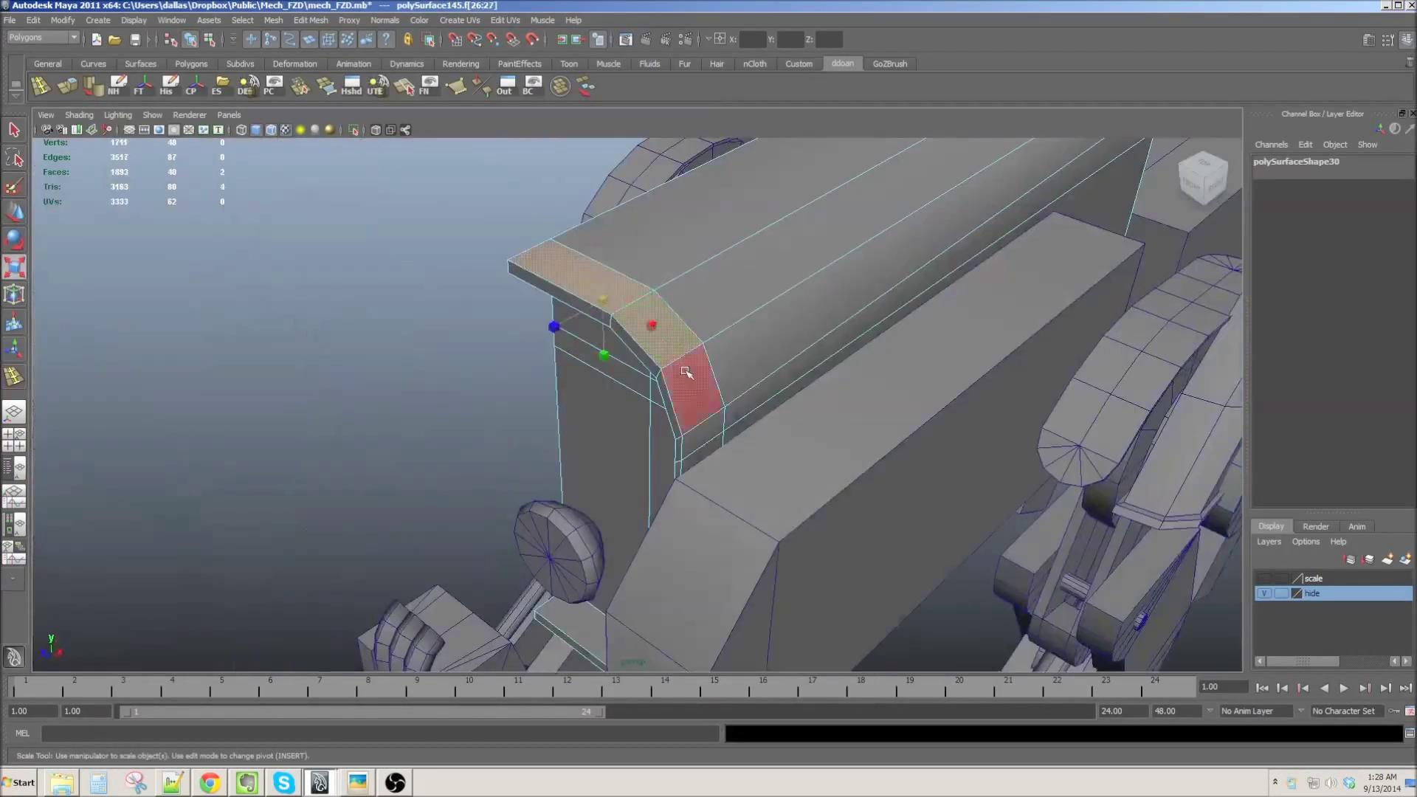
key("ctrl+z")
key("ctrl+z")
Step: Extrude the body's top faces and scale them slightly outward, to about 1.05
key("ctrl+z")
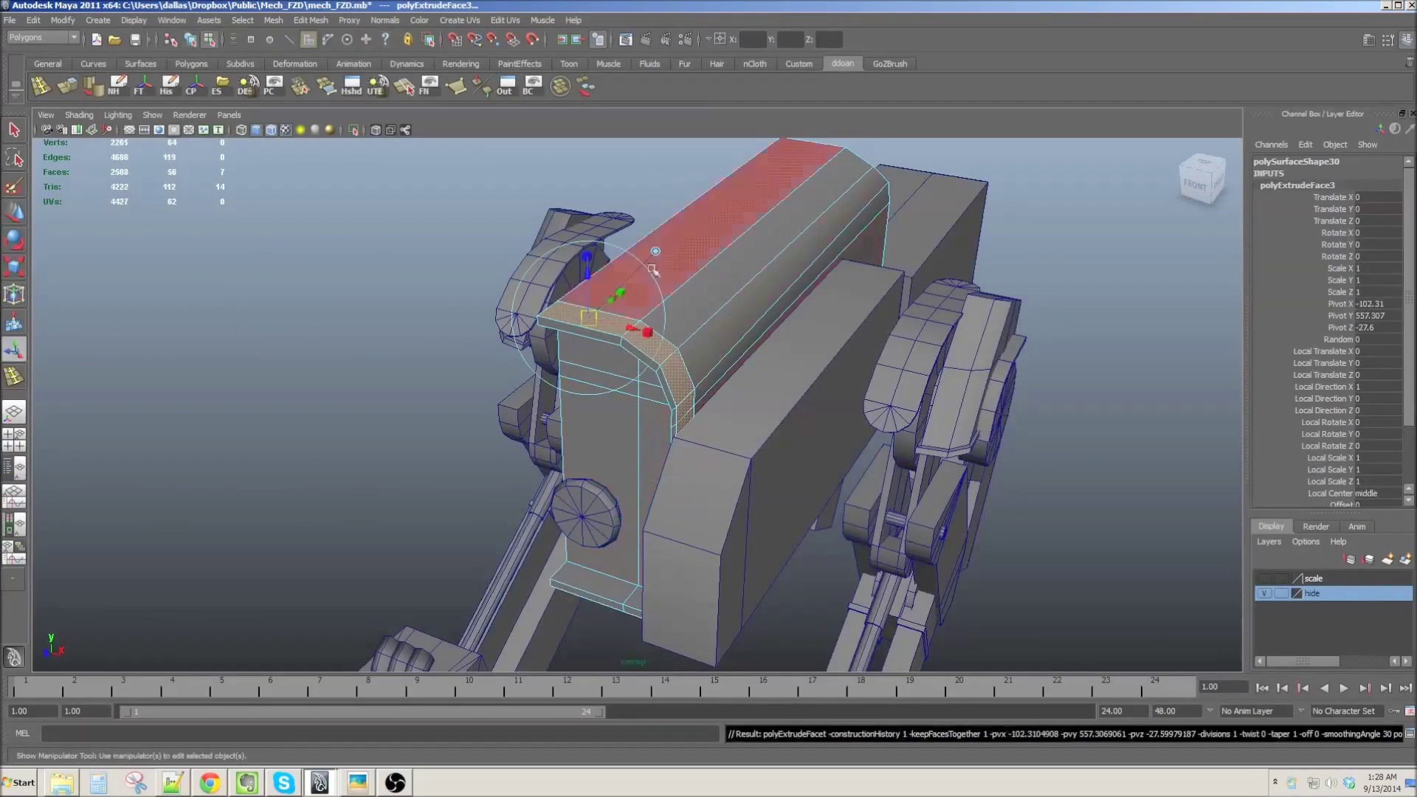
key("ctrl+z")
left_click_drag(611, 487, 668, 466, "alt")
mouse_move(562, 487)
left_mouse_down()
mouse_move(616, 463)
mouse_move(610, 479)
left_mouse_up()
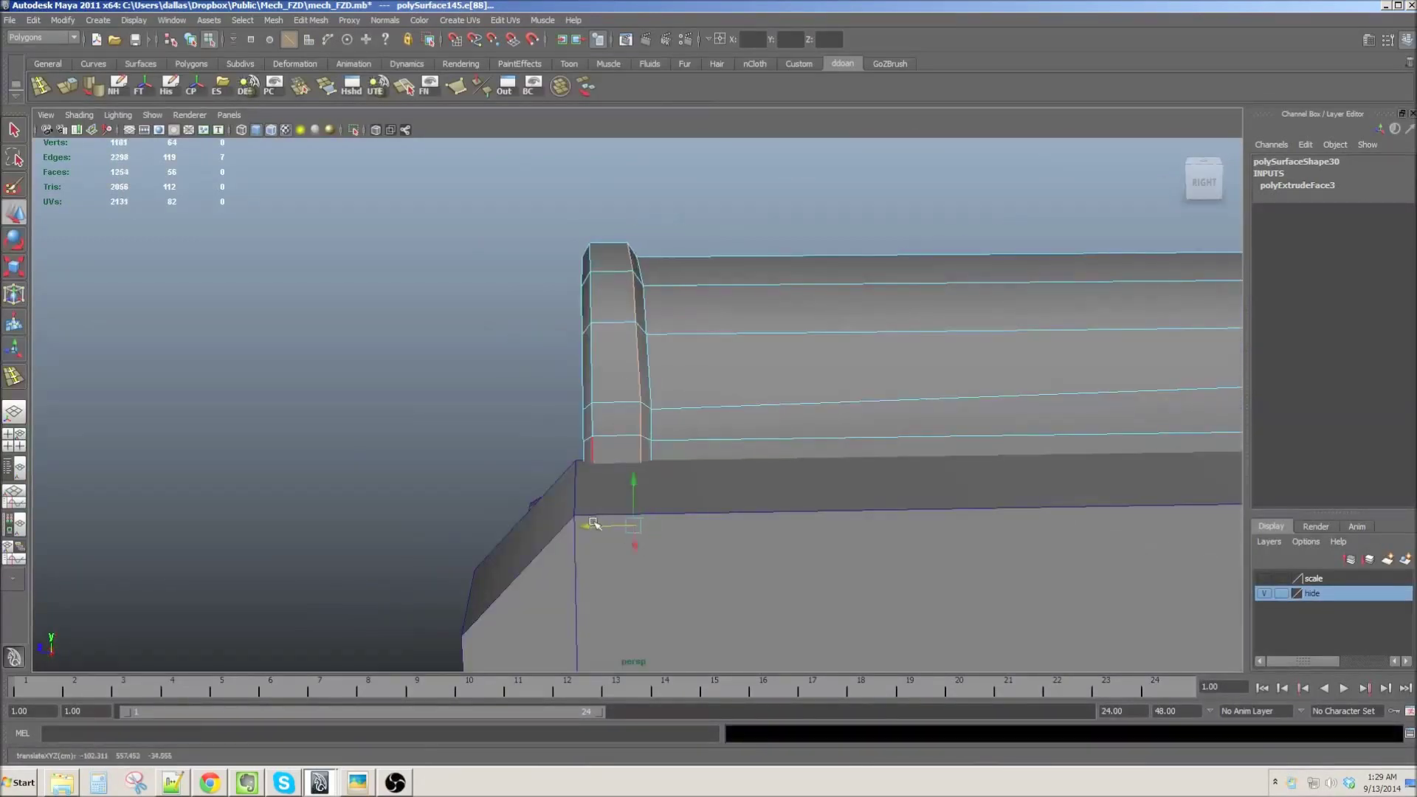
left_click_drag(610, 479, 738, 502, "alt")
right_click_drag(738, 502, 814, 516, "alt")
mouse_move(815, 516)
left_mouse_down("alt")
mouse_move(617, 411)
mouse_move(775, 475)
mouse_move(727, 452)
mouse_move(589, 502)
mouse_move(664, 443)
mouse_move(775, 413)
left_mouse_up("alt")
Step: Select the two top corner vertices, then select the polySurface145 mesh
mouse_move(550, 269)
left_mouse_down()
mouse_move(649, 386)
mouse_move(825, 387)
mouse_move(690, 373)
mouse_move(734, 377)
mouse_move(937, 411)
mouse_move(629, 414)
mouse_move(684, 414)
mouse_move(664, 426)
left_mouse_up()
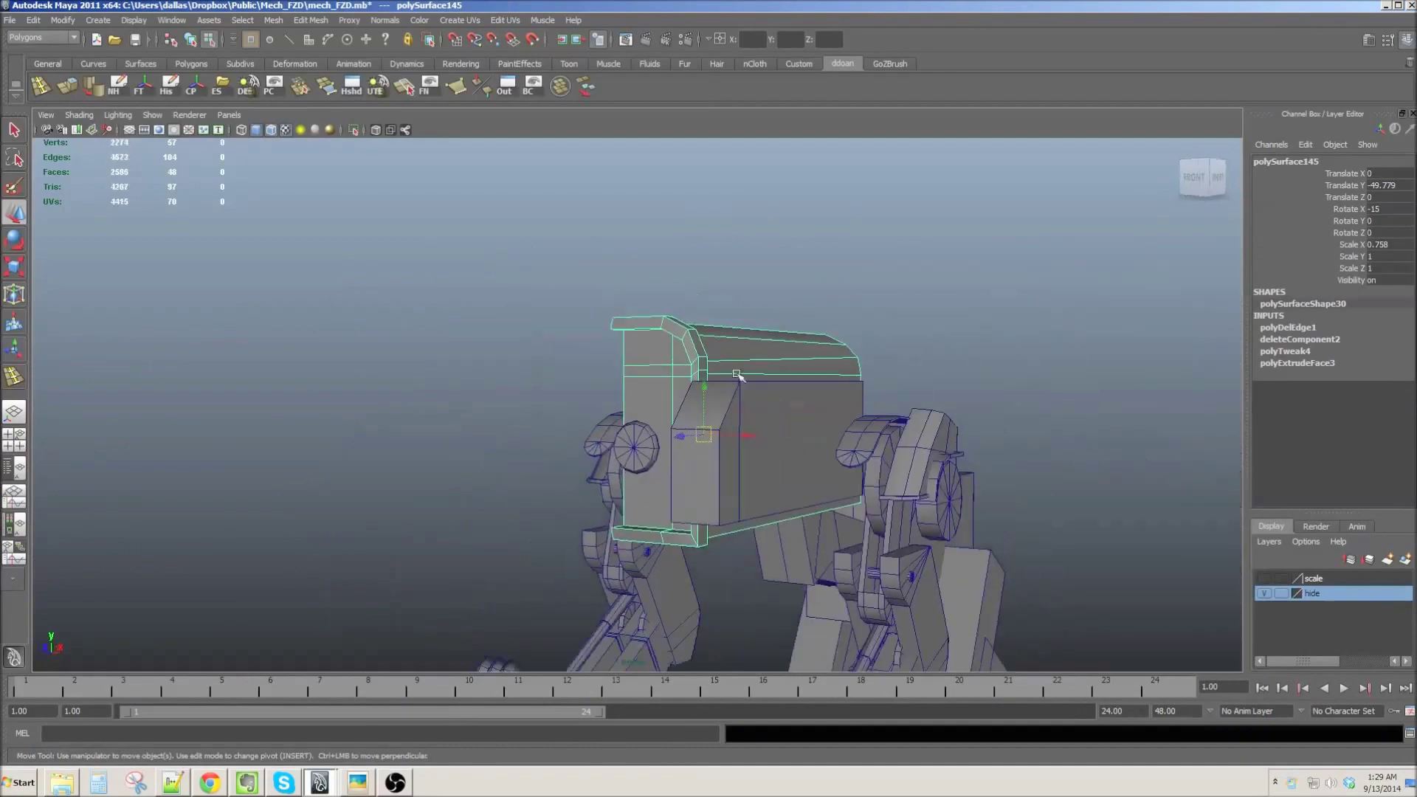
left_click(937, 412)
middle_click_drag(664, 425, 652, 398, "alt")
mouse_move(640, 396)
left_mouse_down("alt")
mouse_move(553, 357)
mouse_move(654, 379)
mouse_move(590, 346)
left_mouse_up("alt")
scroll(546, 363, "up", 3)
left_click(546, 363)
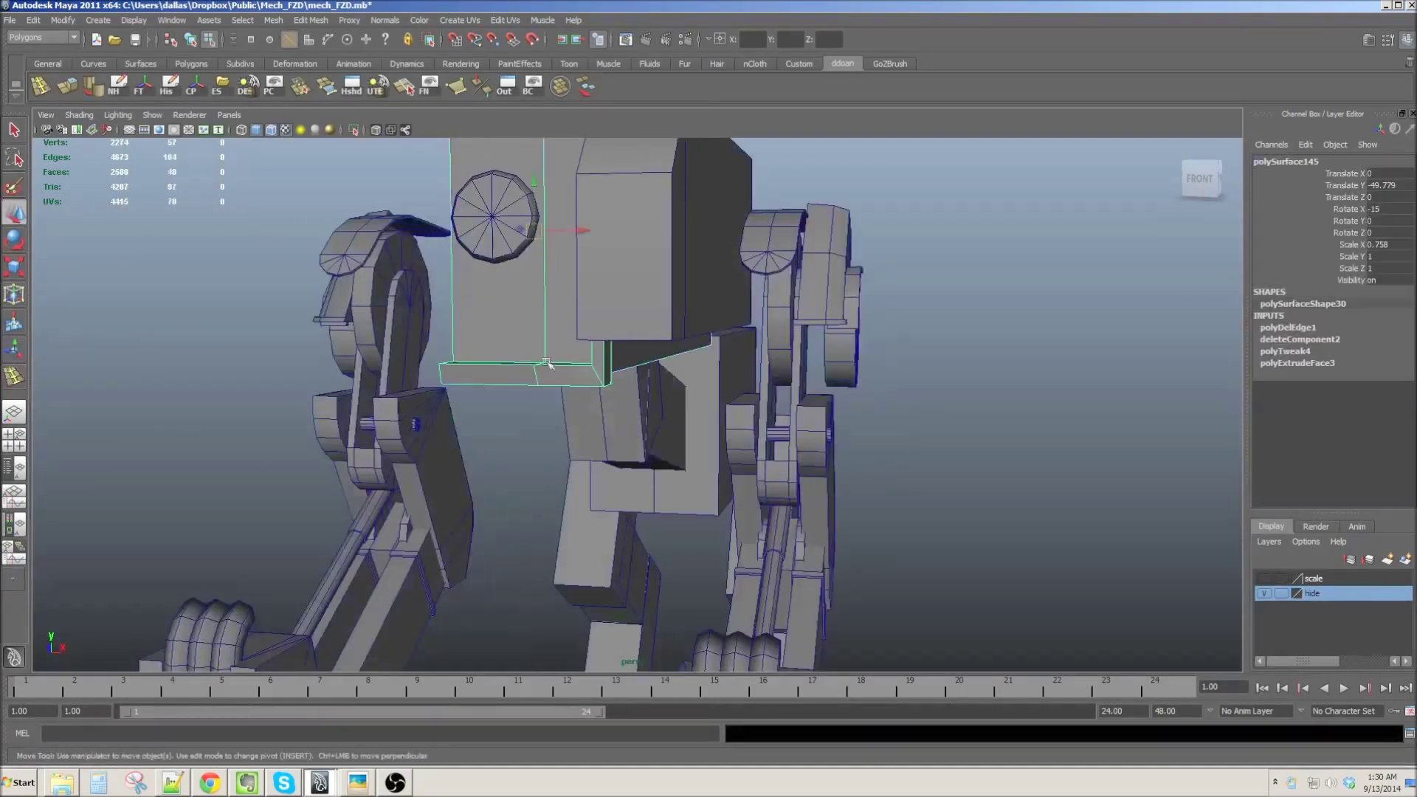
Step: Isolate polySurface145, insert an edge loop across the panel, and delete the faces beside it
key("ctrl+1")
left_click(65, 90)
scroll(656, 392, "up", 3)
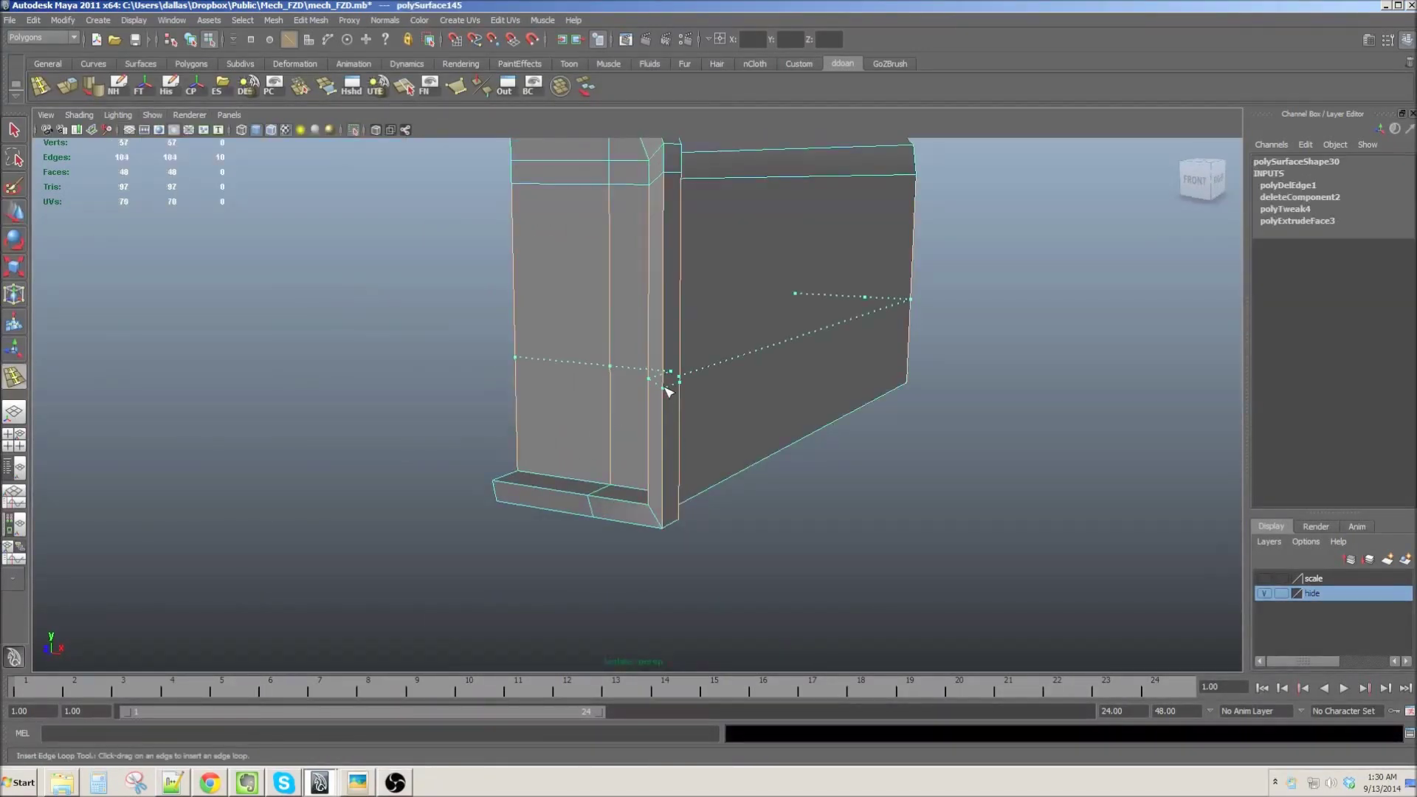
left_click(671, 372)
mouse_move(671, 373)
left_mouse_down("alt")
mouse_move(709, 428)
mouse_move(775, 397)
mouse_move(659, 453)
mouse_move(690, 278)
mouse_move(658, 405)
mouse_move(784, 326)
left_mouse_up("alt")
key("w")
key("Delete")
Step: Pull the open border edge into a long strip and select the edge at its end
mouse_move(578, 438)
left_mouse_down()
mouse_move(618, 398)
mouse_move(317, 103)
mouse_move(637, 396)
left_mouse_up()
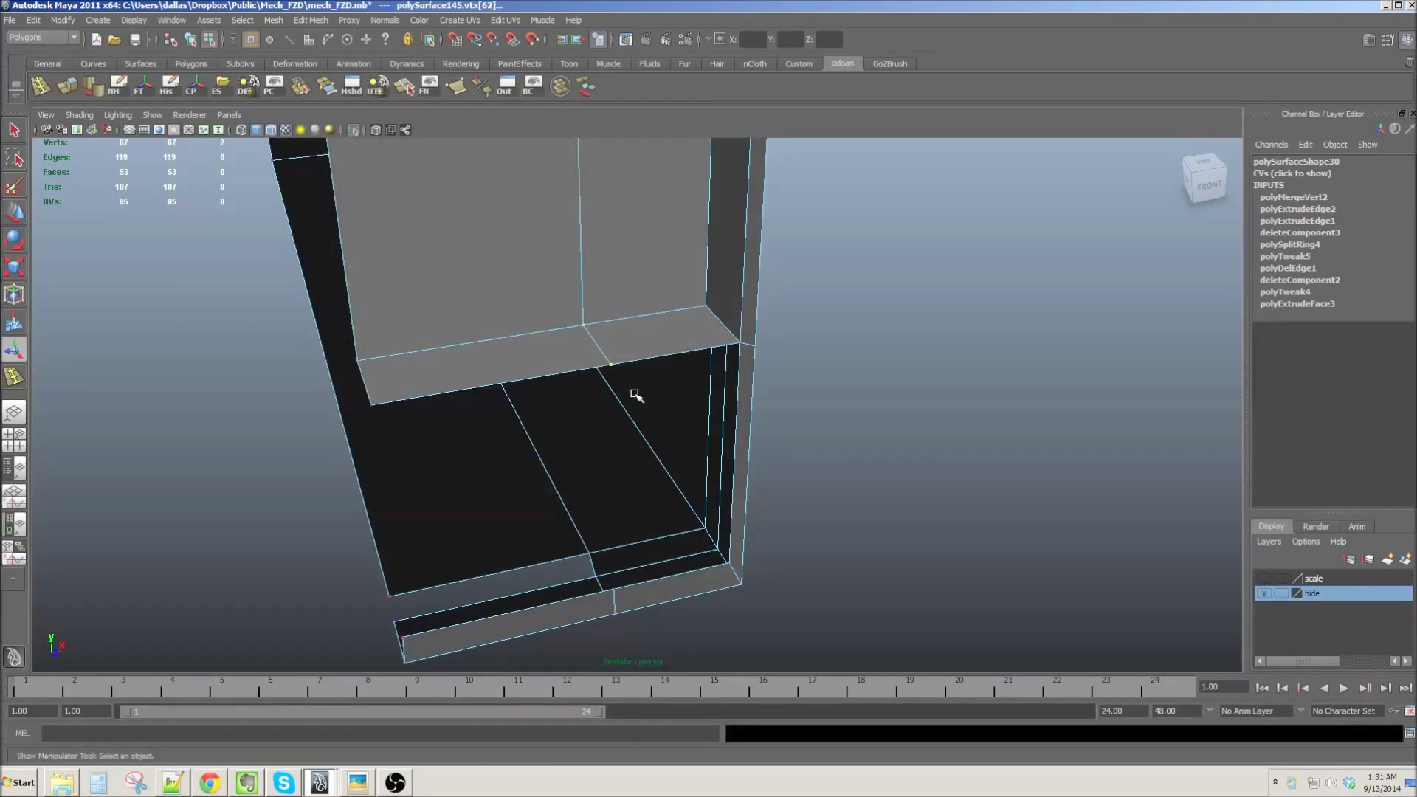
left_click_drag(636, 397, 667, 421, "alt")
double_click(588, 398)
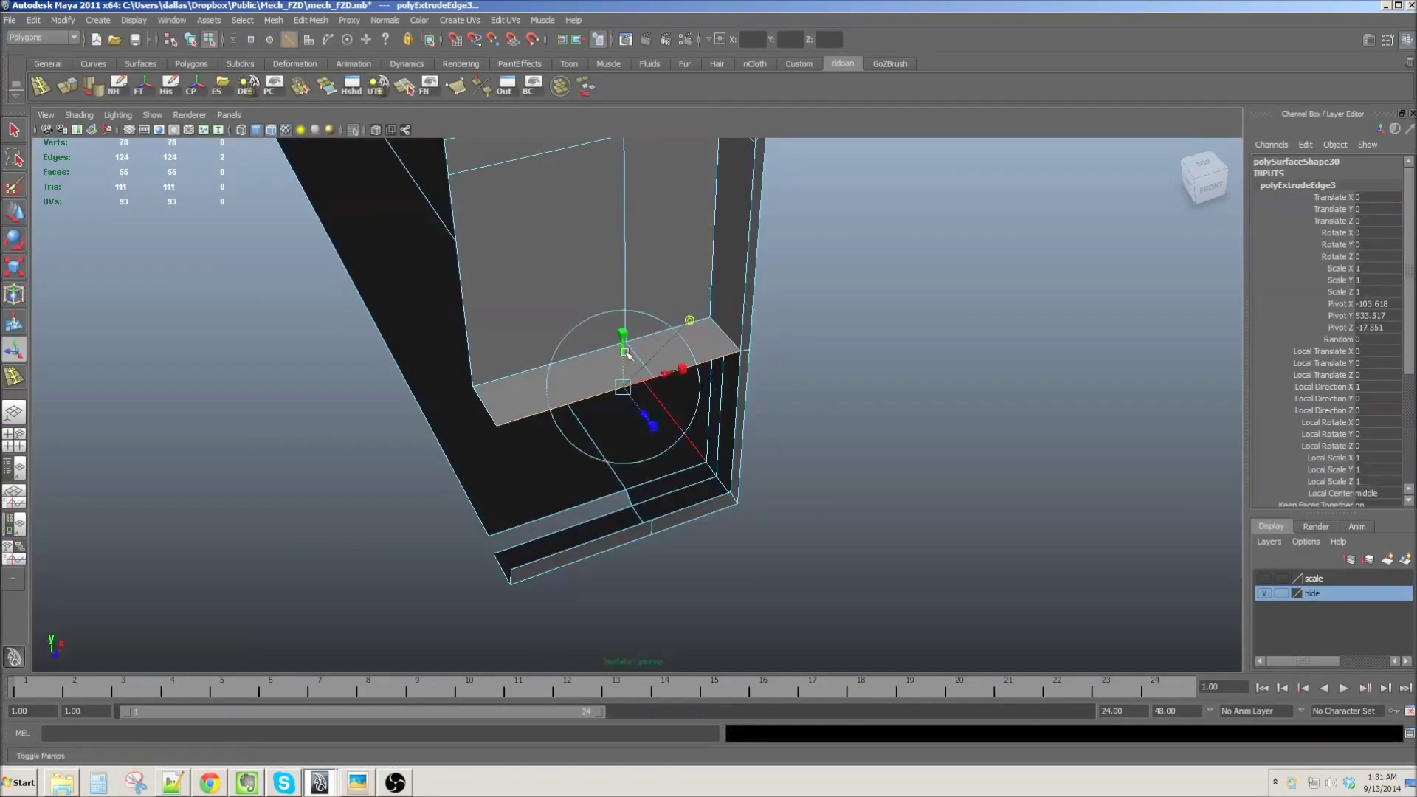
mouse_move(743, 504)
left_mouse_down("alt")
mouse_move(699, 402)
mouse_move(694, 463)
mouse_move(708, 440)
mouse_move(652, 448)
mouse_move(763, 405)
left_mouse_up("alt")
key("F8")
key("F11")
Step: Merge the vertices at the housing's open corner
left_click_drag(639, 553, 590, 487, "alt")
left_click(300, 86)
mouse_move(516, 332)
left_mouse_down("alt")
mouse_move(611, 421)
mouse_move(517, 296)
left_mouse_up("alt")
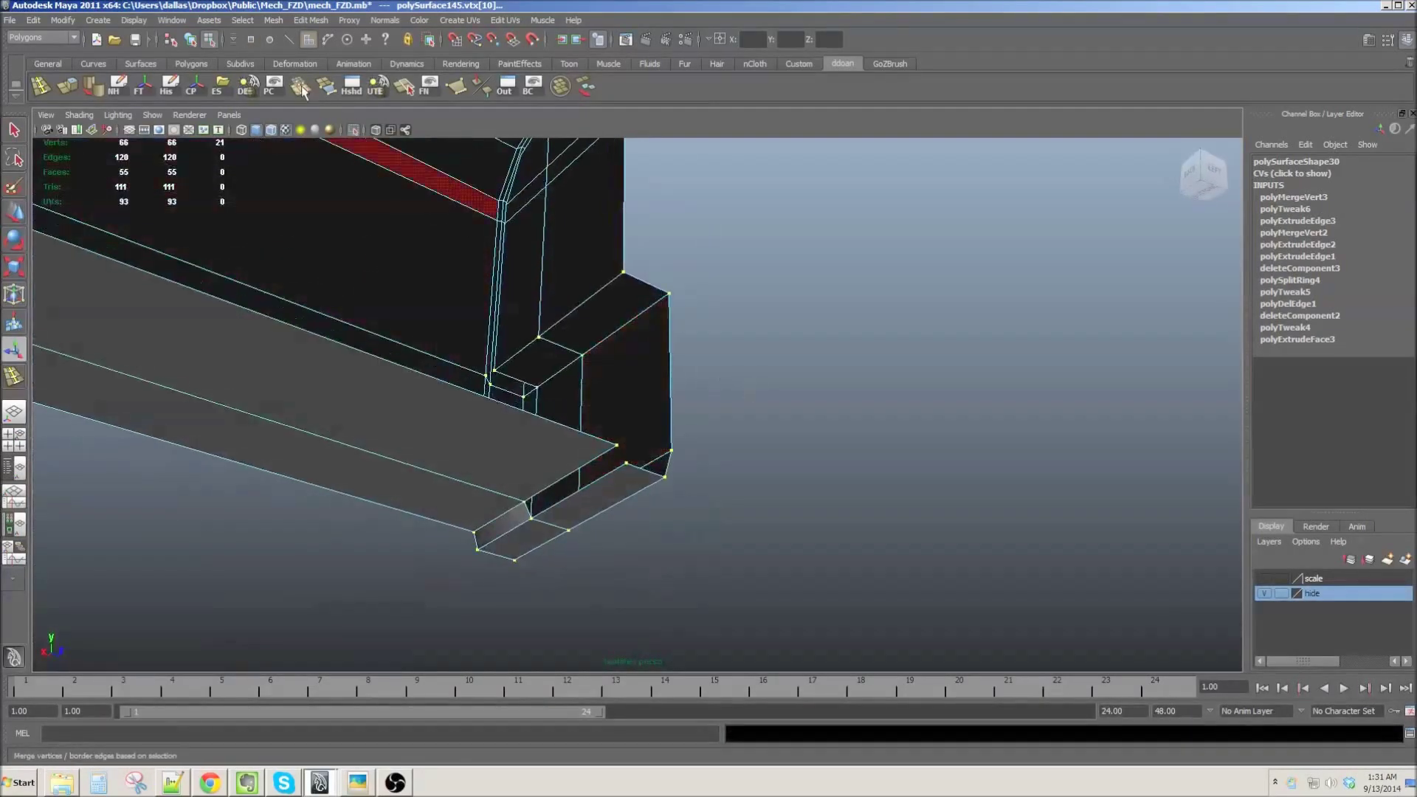
left_click(601, 434)
mouse_move(601, 434)
left_mouse_down("alt")
mouse_move(544, 491)
mouse_move(717, 535)
left_mouse_up("alt")
key("F11")
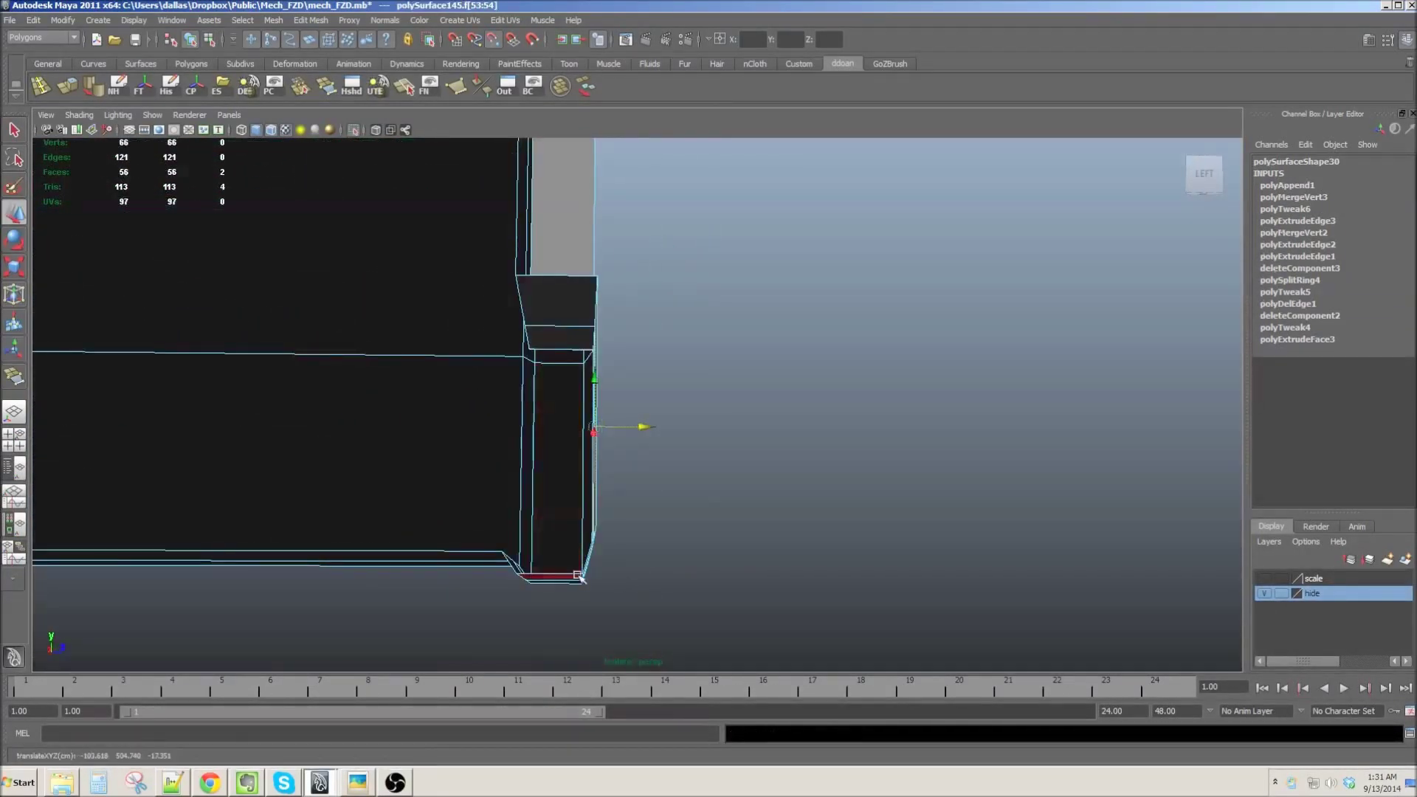
Step: Pick the housing's lower-corner vertex, then select the whole housing piece
key("F9")
left_click(596, 587)
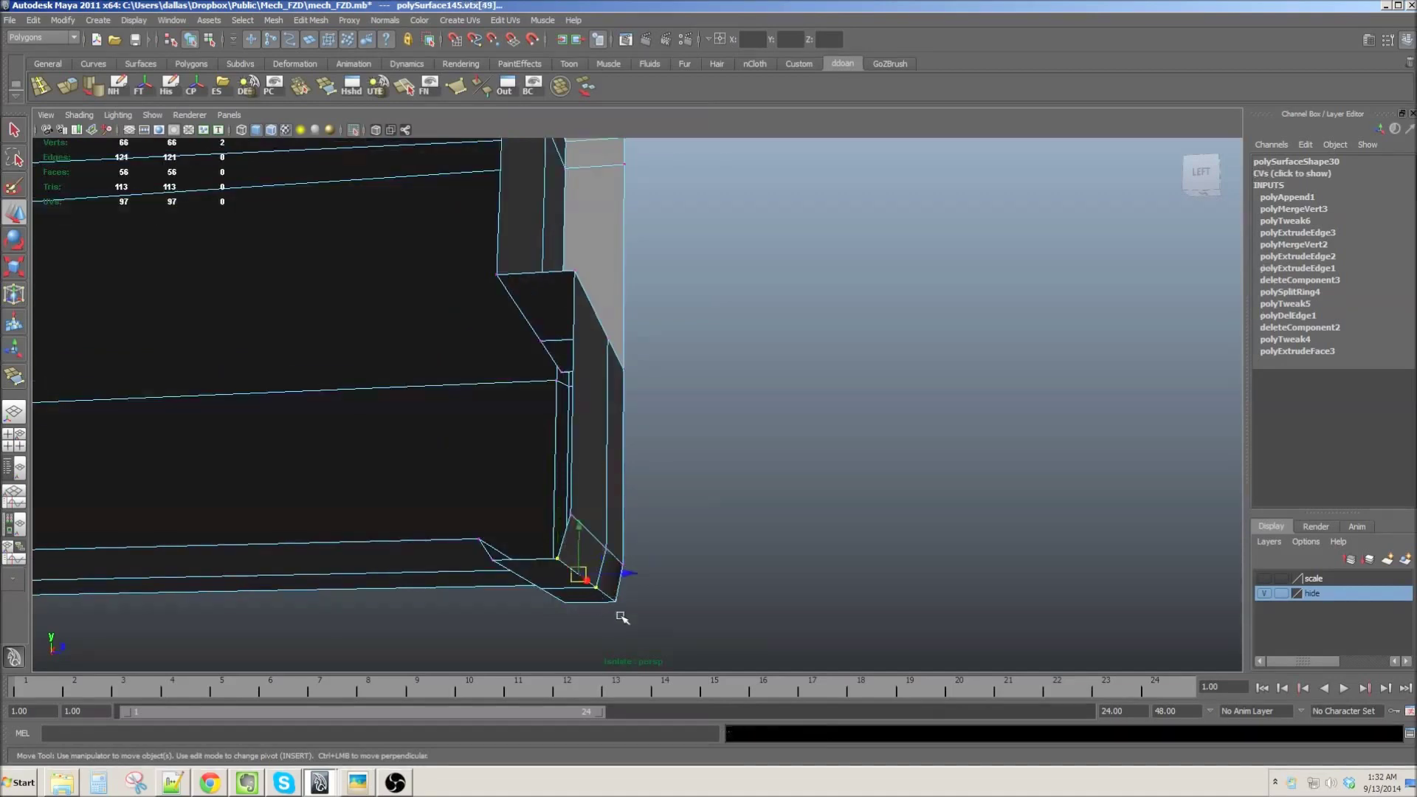
right_click_drag(619, 602, 414, 575, "alt")
mouse_move(414, 575)
left_mouse_down("alt")
mouse_move(735, 578)
mouse_move(696, 573)
mouse_move(745, 531)
mouse_move(658, 548)
mouse_move(563, 459)
mouse_move(642, 459)
left_mouse_up("alt")
left_click(745, 532)
left_click(658, 547)
Step: Reposition a front edge, select the left-edge vertices, then undo back to object mode
left_click(612, 396)
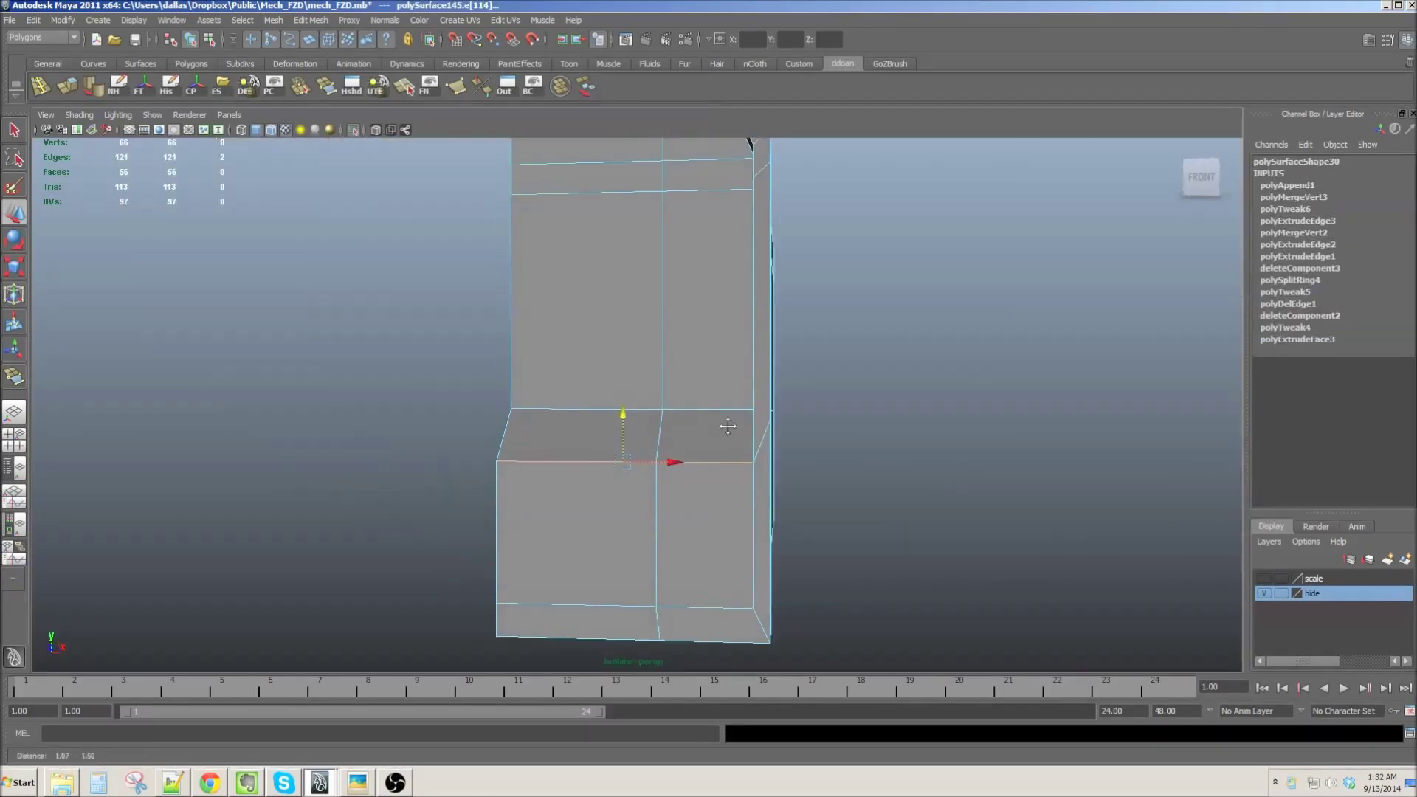
mouse_move(612, 396)
left_mouse_down("alt")
mouse_move(888, 488)
mouse_move(586, 474)
left_mouse_up("alt")
mouse_move(714, 522)
left_mouse_down("alt")
mouse_move(618, 439)
mouse_move(594, 568)
mouse_move(623, 468)
mouse_move(693, 525)
mouse_move(671, 490)
left_mouse_up("alt")
mouse_move(576, 380)
left_mouse_down()
mouse_move(603, 594)
mouse_move(759, 510)
mouse_move(721, 490)
mouse_move(702, 512)
mouse_move(473, 511)
mouse_move(573, 478)
left_mouse_up()
key("ctrl+F11")
mouse_move(580, 538)
left_mouse_down("alt")
mouse_move(517, 443)
mouse_move(591, 509)
mouse_move(649, 531)
mouse_move(682, 504)
mouse_move(643, 527)
left_mouse_up("alt")
key("ctrl+z")
key("ctrl+z")
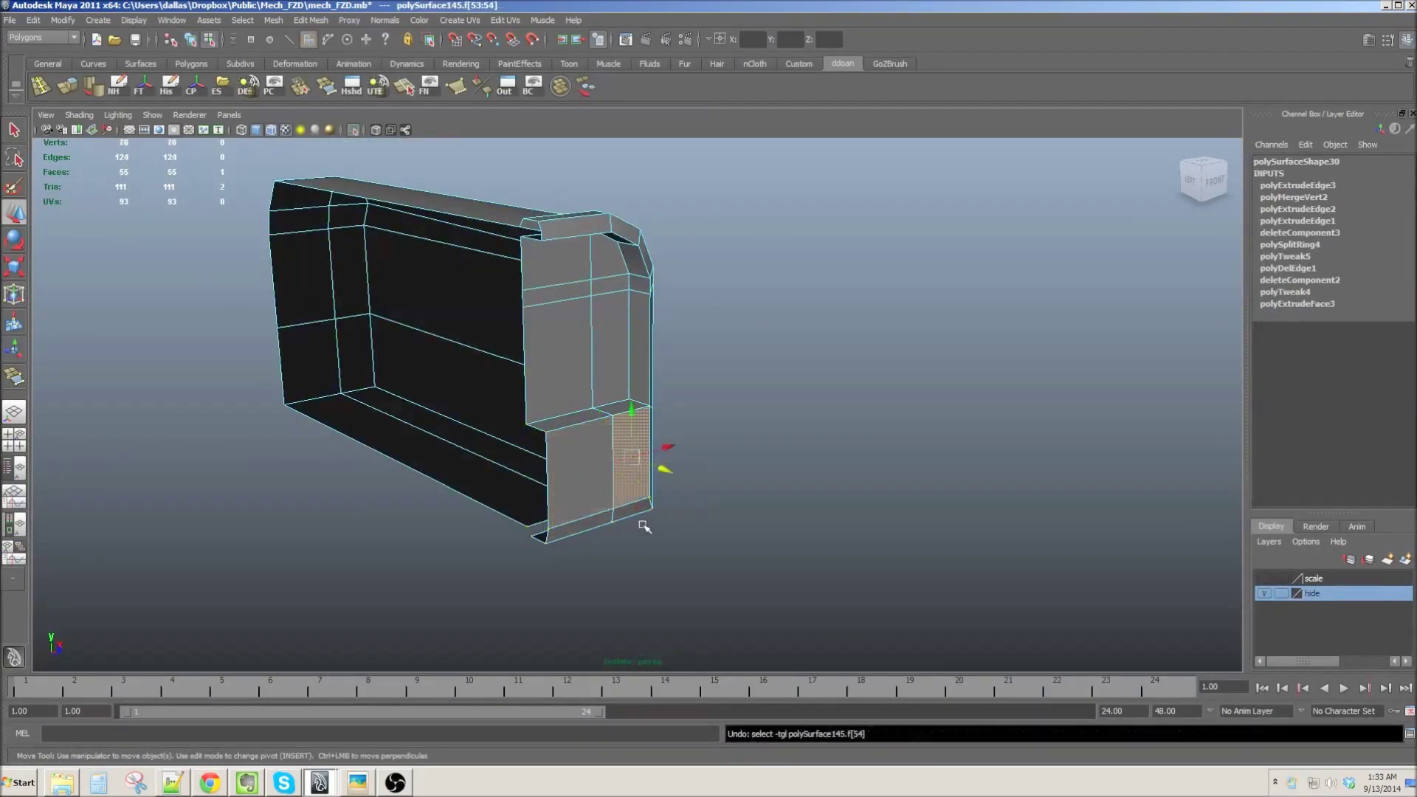
left_click_drag(644, 525, 654, 480, "alt")
key("ctrl+z")
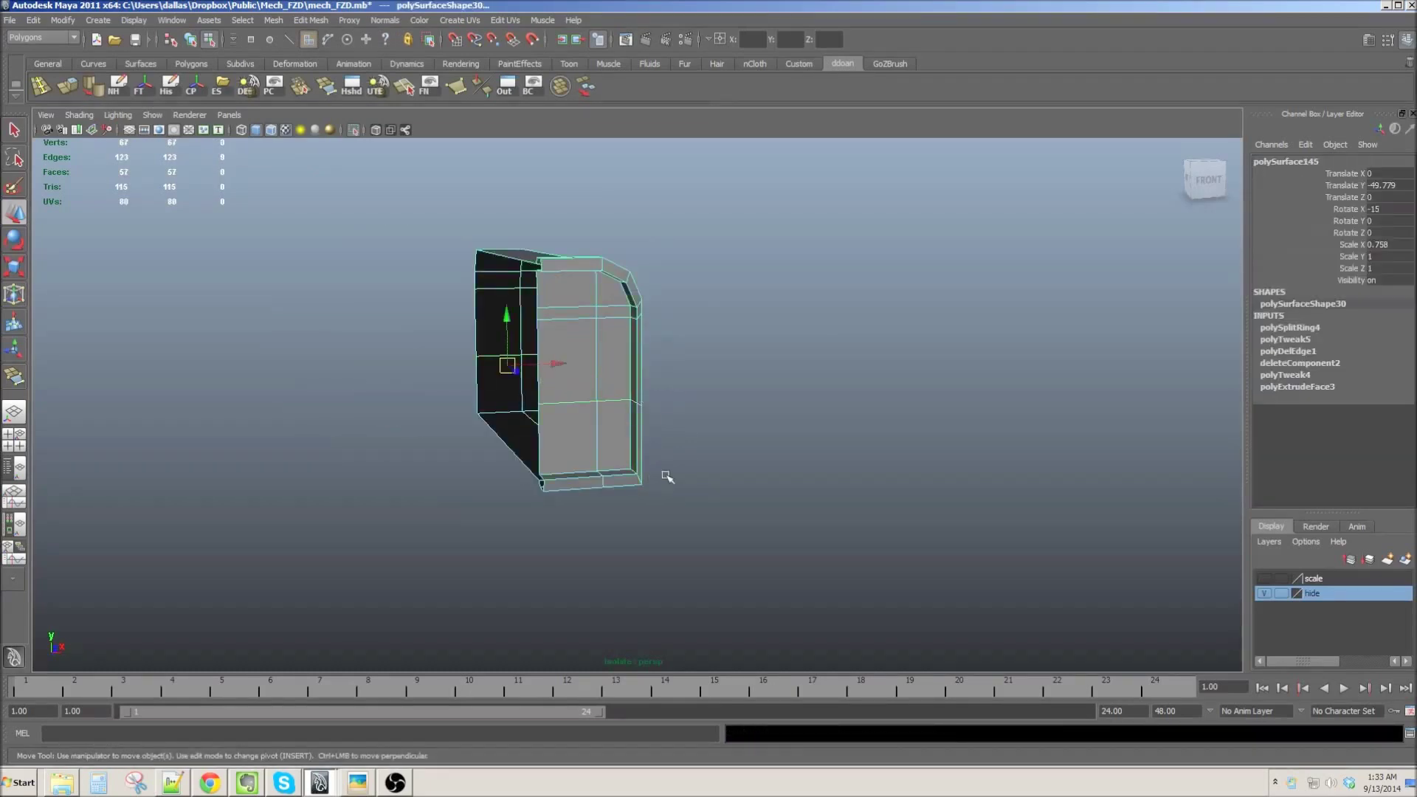
Step: Select and frame the small cube, isolating it with the housing
left_click(181, 137)
mouse_move(517, 369)
left_mouse_down("alt")
mouse_move(652, 550)
mouse_move(679, 395)
mouse_move(633, 278)
left_mouse_up("alt")
left_click(652, 550)
key("f")
left_click(152, 114)
left_click(295, 142)
Step: Edit the cube's pivot and move it to slope its top, then clear the selection
mouse_move(516, 332)
left_mouse_down("alt")
mouse_move(585, 455)
mouse_move(571, 500)
mouse_move(588, 499)
mouse_move(619, 557)
mouse_move(592, 474)
left_mouse_up("alt")
key("Insert")
scroll(628, 434, "up", 3)
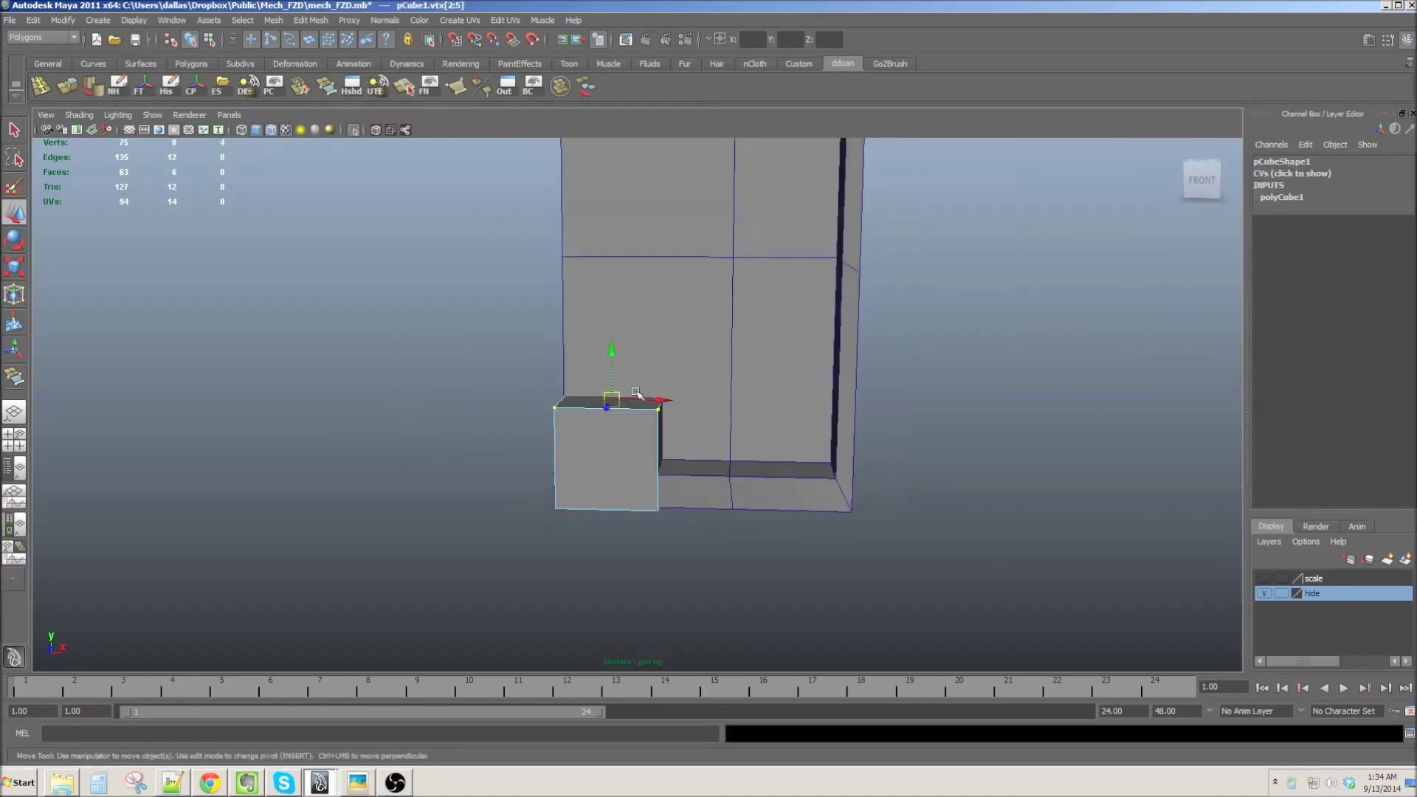
left_click_drag(592, 285, 644, 406, "alt")
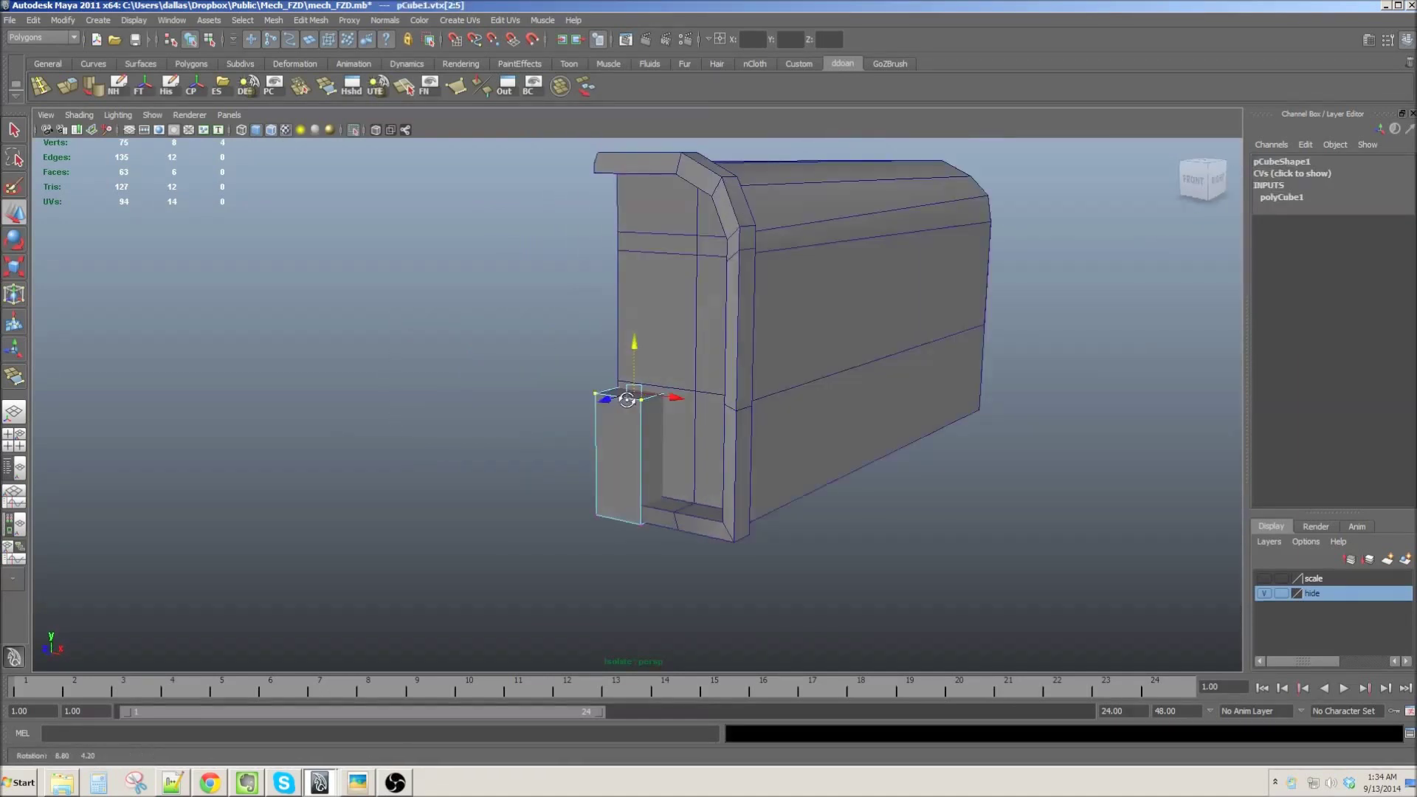
left_click_drag(782, 529, 702, 479, "alt")
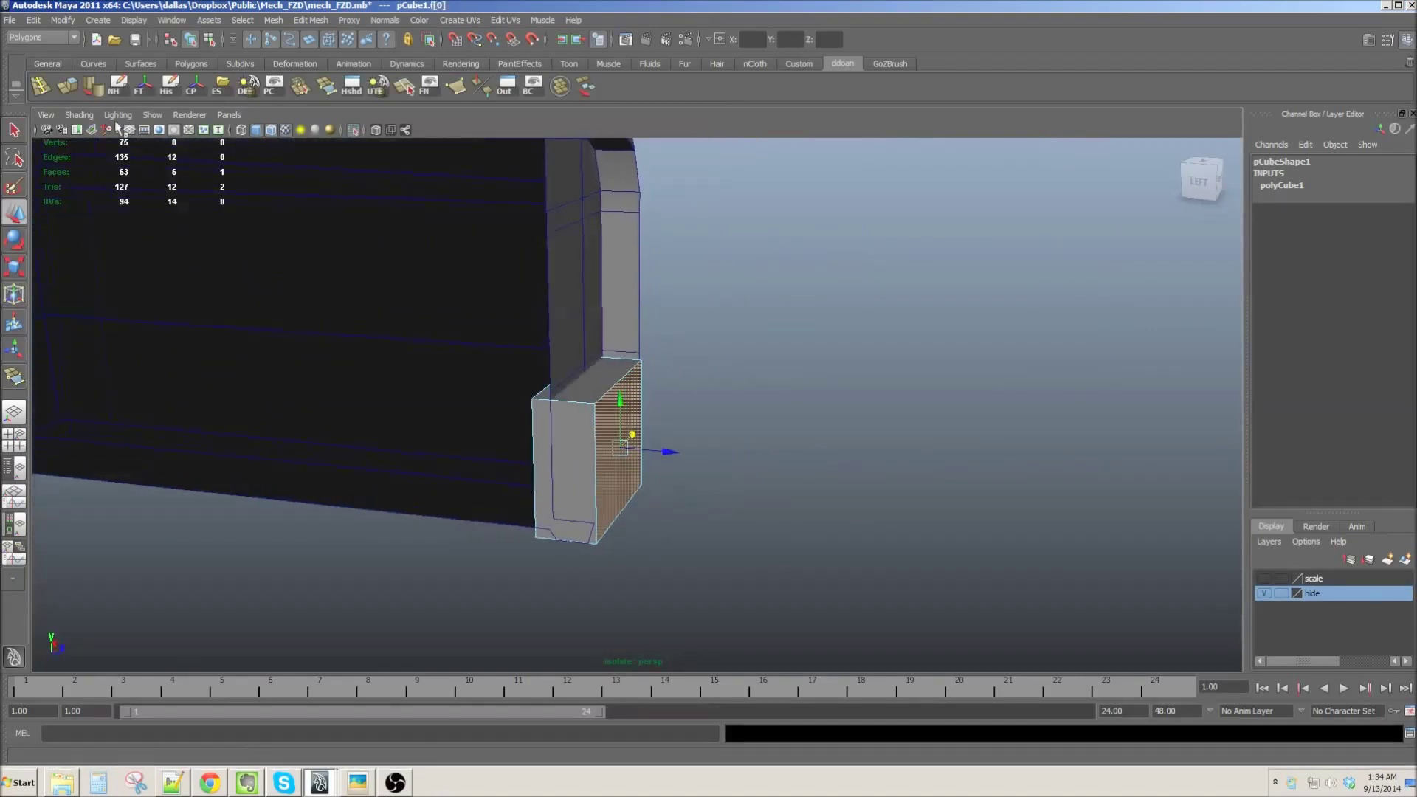
mouse_move(707, 473)
left_mouse_down("alt")
mouse_move(317, 468)
mouse_move(622, 371)
mouse_move(543, 468)
mouse_move(666, 374)
mouse_move(517, 384)
mouse_move(639, 364)
left_mouse_up("alt")
key("w")
left_click(375, 28)
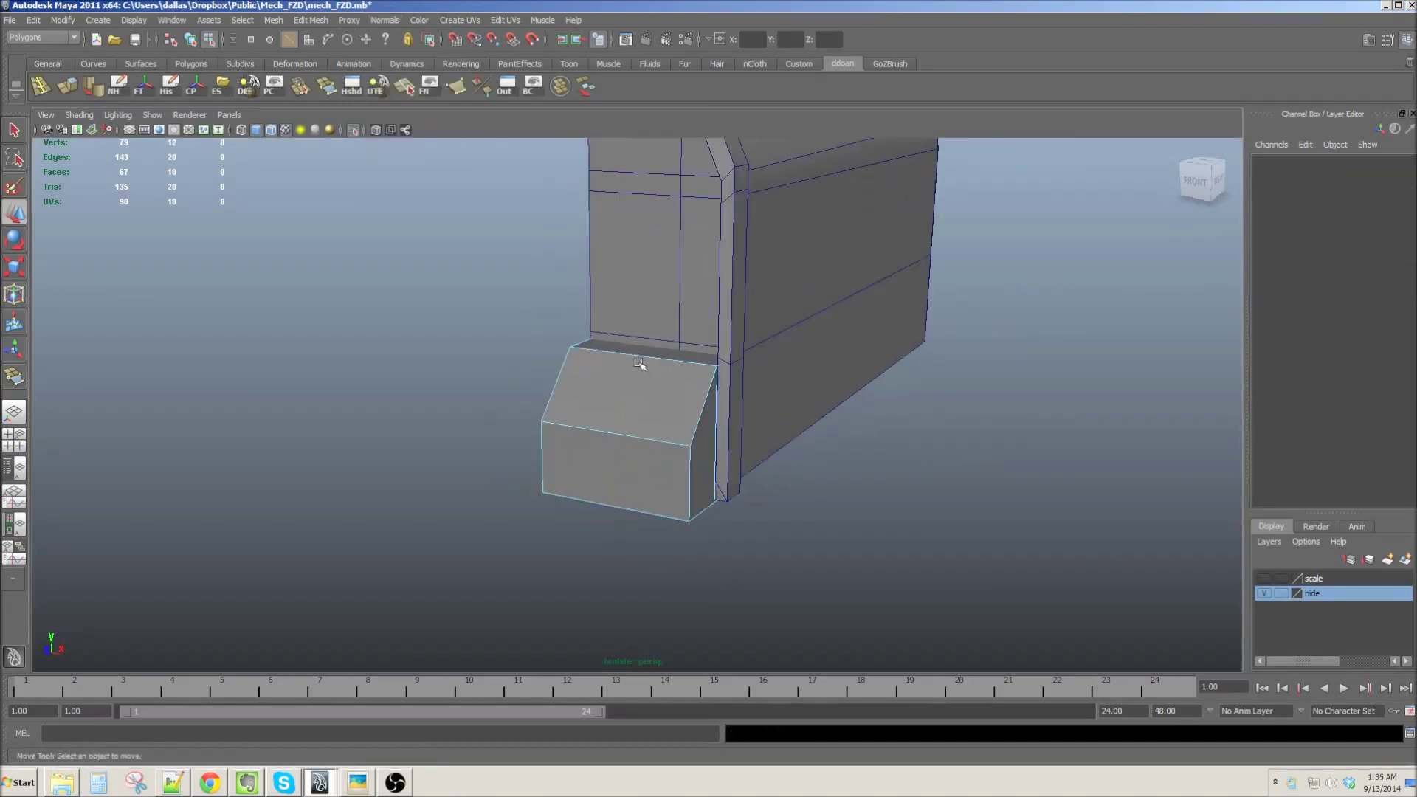
mouse_move(615, 422)
left_mouse_down("alt")
mouse_move(642, 405)
mouse_move(668, 424)
mouse_move(658, 335)
left_mouse_up("alt")
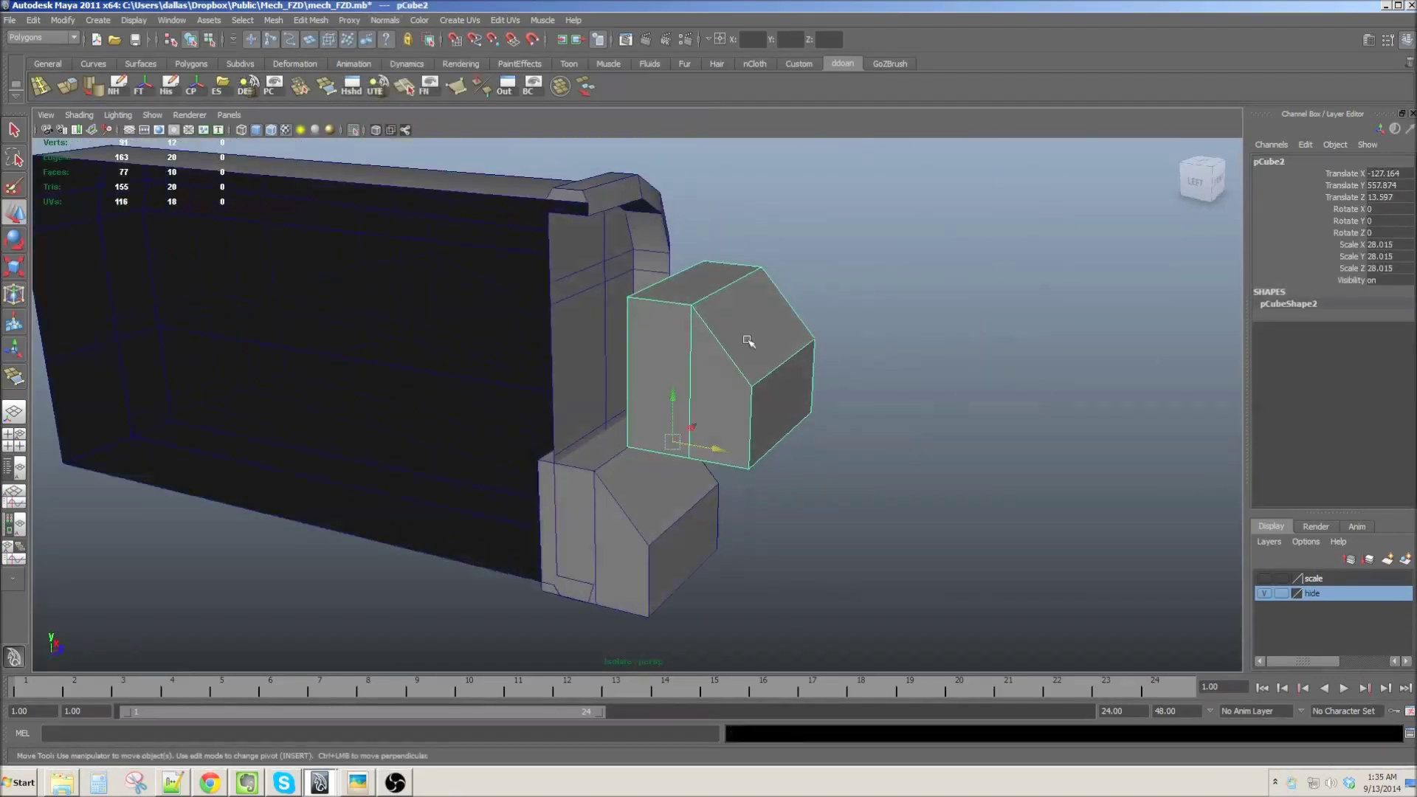
Step: Select the copied block's top vertices, then the whole block
left_click_drag(819, 354, 800, 295)
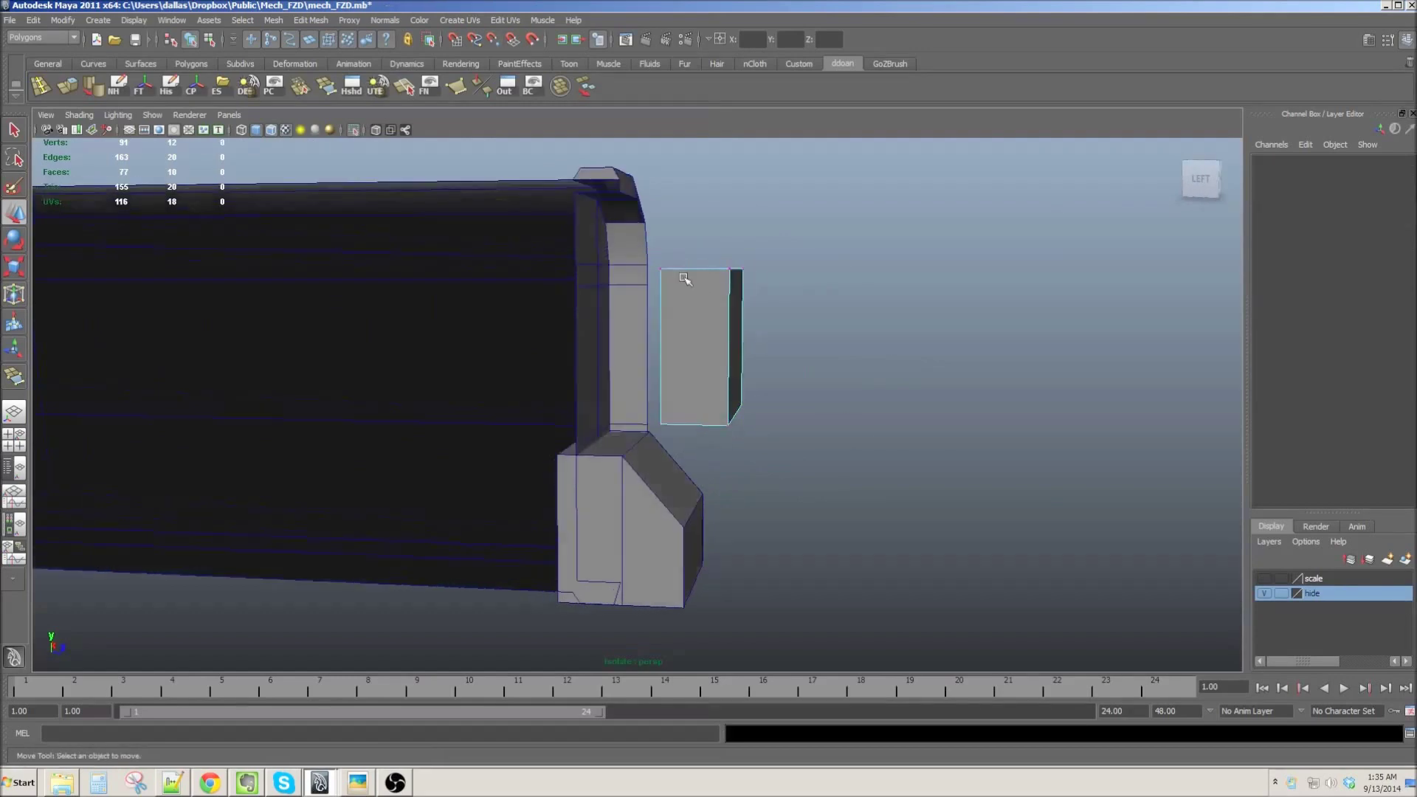
left_click_drag(677, 317, 657, 319, "alt")
key("ctrl+F10")
left_click_drag(749, 276, 653, 321, "alt")
key("F8")
Step: Scale the block into a flat plate and lower it onto the housing
key("r")
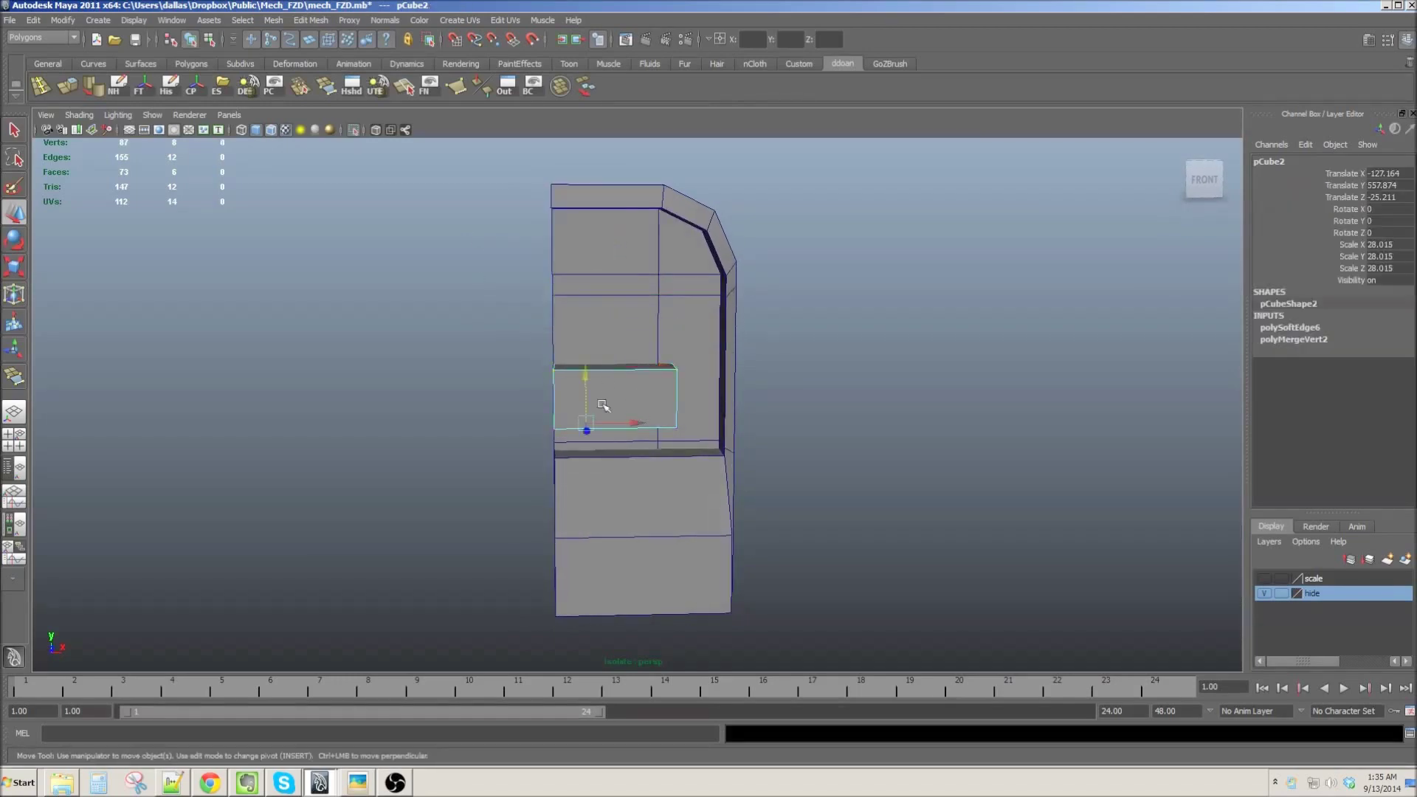
left_click_drag(609, 389, 654, 466, "alt")
key("r")
mouse_move(694, 423)
left_mouse_down("alt")
mouse_move(639, 408)
mouse_move(740, 415)
mouse_move(704, 376)
left_mouse_up("alt")
key("F8")
left_click(753, 445)
Step: Select the round cylinder on the housing and nudge it up slightly
left_click_drag(754, 446, 692, 491, "alt")
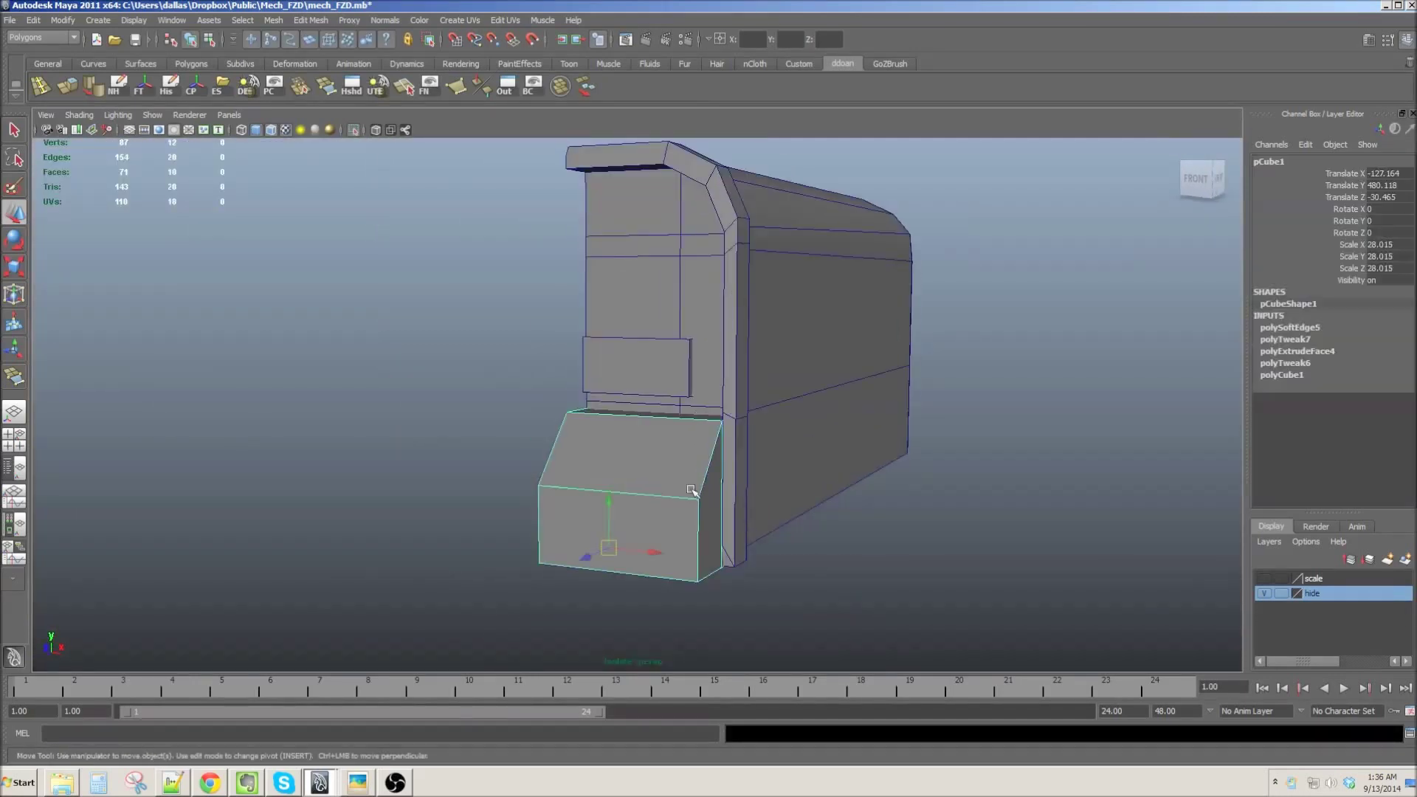
mouse_move(493, 190)
left_mouse_down("alt")
mouse_move(490, 379)
mouse_move(445, 329)
mouse_move(724, 506)
mouse_move(652, 500)
left_mouse_up("alt")
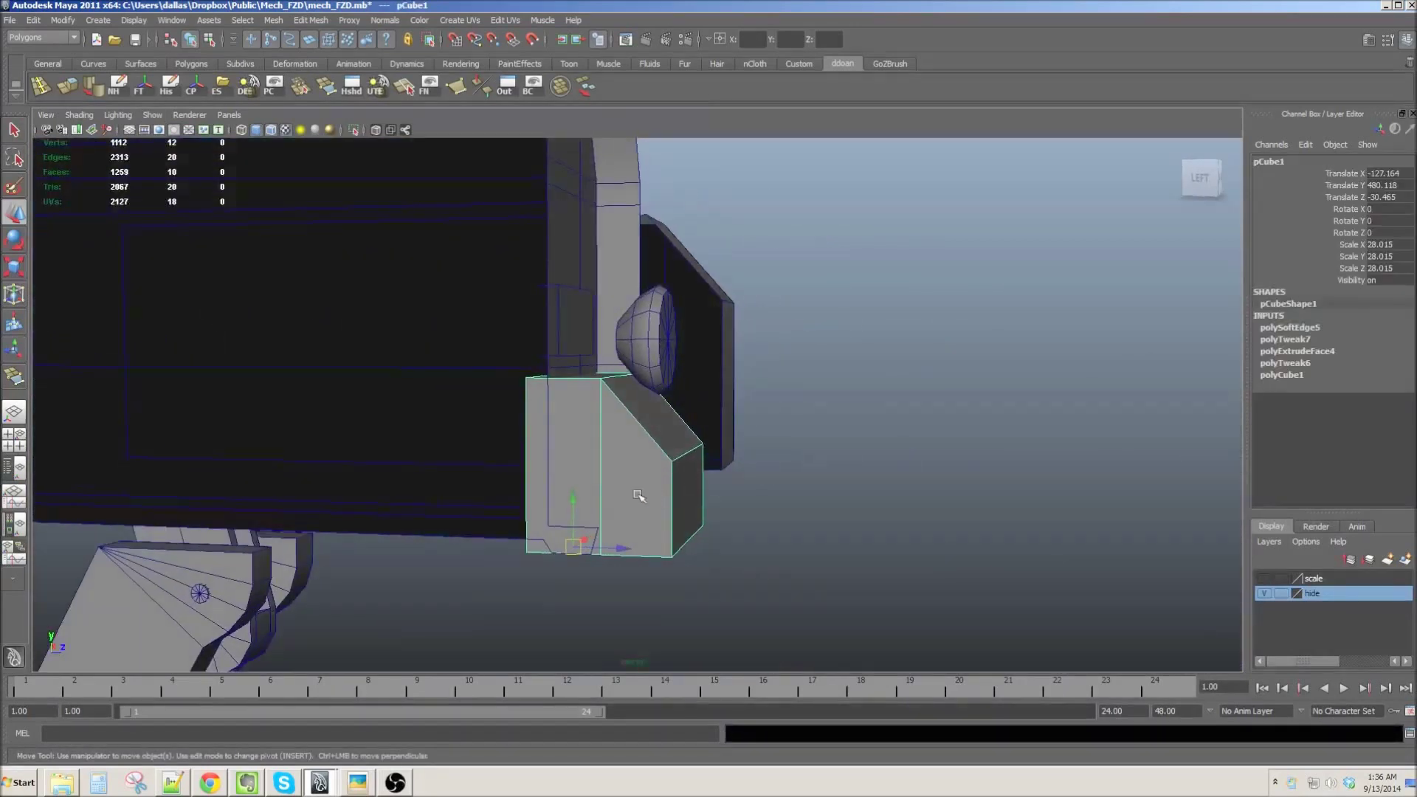
left_click(634, 339)
mouse_move(635, 340)
left_mouse_down("alt")
mouse_move(648, 348)
mouse_move(616, 315)
mouse_move(601, 411)
mouse_move(623, 251)
left_mouse_up("alt")
mouse_move(623, 252)
left_mouse_down("alt")
mouse_move(585, 396)
mouse_move(649, 332)
mouse_move(709, 325)
mouse_move(753, 462)
mouse_move(610, 348)
mouse_move(729, 330)
mouse_move(627, 265)
mouse_move(753, 443)
mouse_move(680, 448)
mouse_move(829, 496)
mouse_move(595, 484)
mouse_move(630, 408)
mouse_move(599, 422)
mouse_move(532, 411)
mouse_move(822, 316)
mouse_move(649, 468)
mouse_move(607, 429)
left_mouse_up("alt")
Step: Select the small cube between the legs from the parts under the body
left_click(753, 462)
left_click(627, 265)
left_click(542, 403)
left_click(822, 316)
scroll(649, 467, "down", 5)
left_click(608, 430)
Step: Move the cube left under the body and delete one of its faces
key("w")
scroll(641, 319, "up", 5)
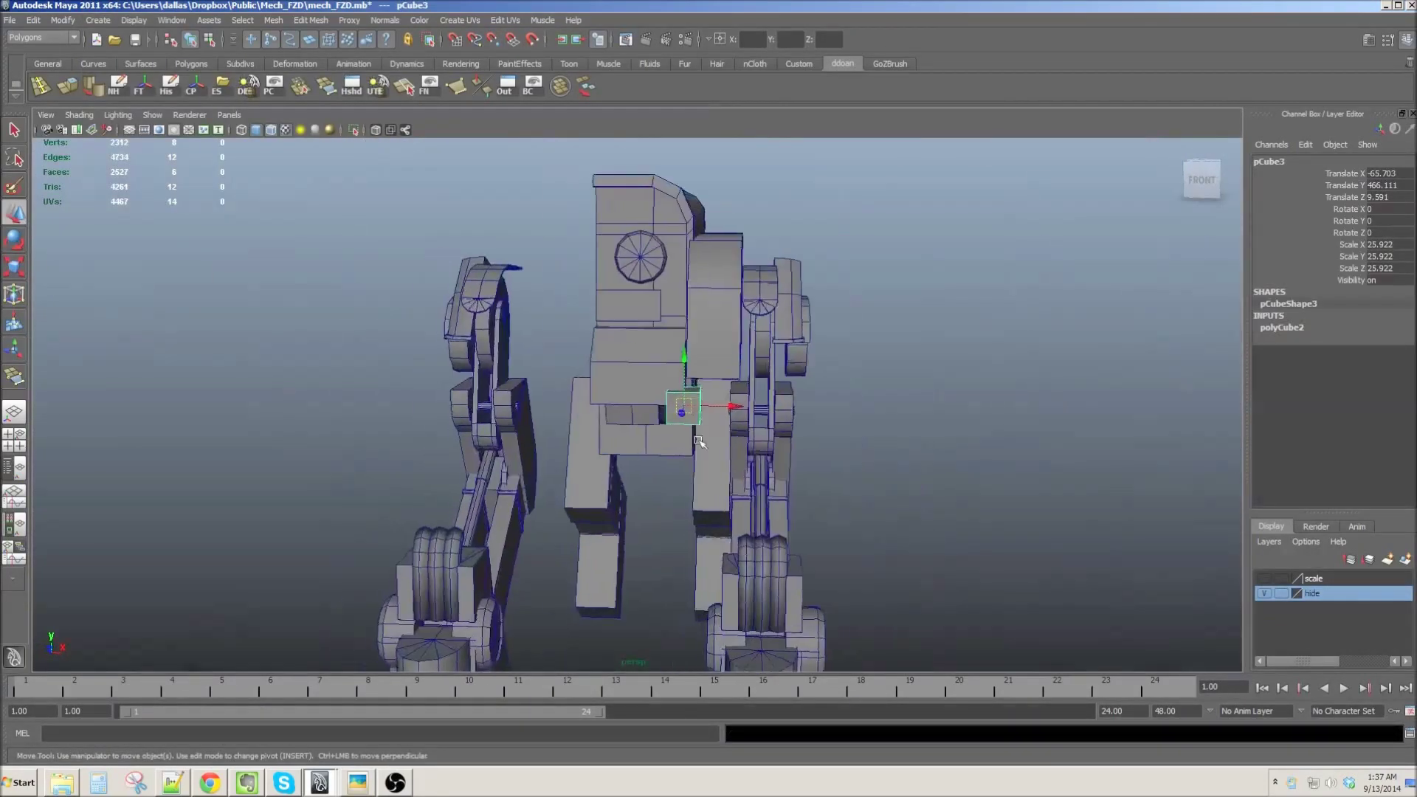
mouse_move(815, 414)
left_mouse_down()
mouse_move(741, 414)
mouse_move(773, 444)
mouse_move(729, 481)
mouse_move(687, 359)
mouse_move(722, 290)
left_mouse_up()
key("r")
key("Delete")
Step: Select the cube's end vertices, then reselect and frame the bar between the legs
mouse_move(706, 474)
left_mouse_down("alt")
mouse_move(713, 436)
mouse_move(720, 475)
mouse_move(752, 418)
mouse_move(681, 458)
mouse_move(823, 442)
left_mouse_up("alt")
key("F8")
left_click(649, 411)
mouse_move(649, 411)
left_mouse_down("alt")
mouse_move(649, 442)
mouse_move(697, 388)
left_mouse_up("alt")
key("ctrl+z")
key("f")
mouse_move(687, 442)
left_mouse_down("alt")
mouse_move(765, 421)
mouse_move(536, 357)
mouse_move(636, 408)
left_mouse_up("alt")
Step: Duplicate the bar as pCube4, rotate it -90 on Y, and add an edge loop
key("ctrl+d")
key("e")
key("w")
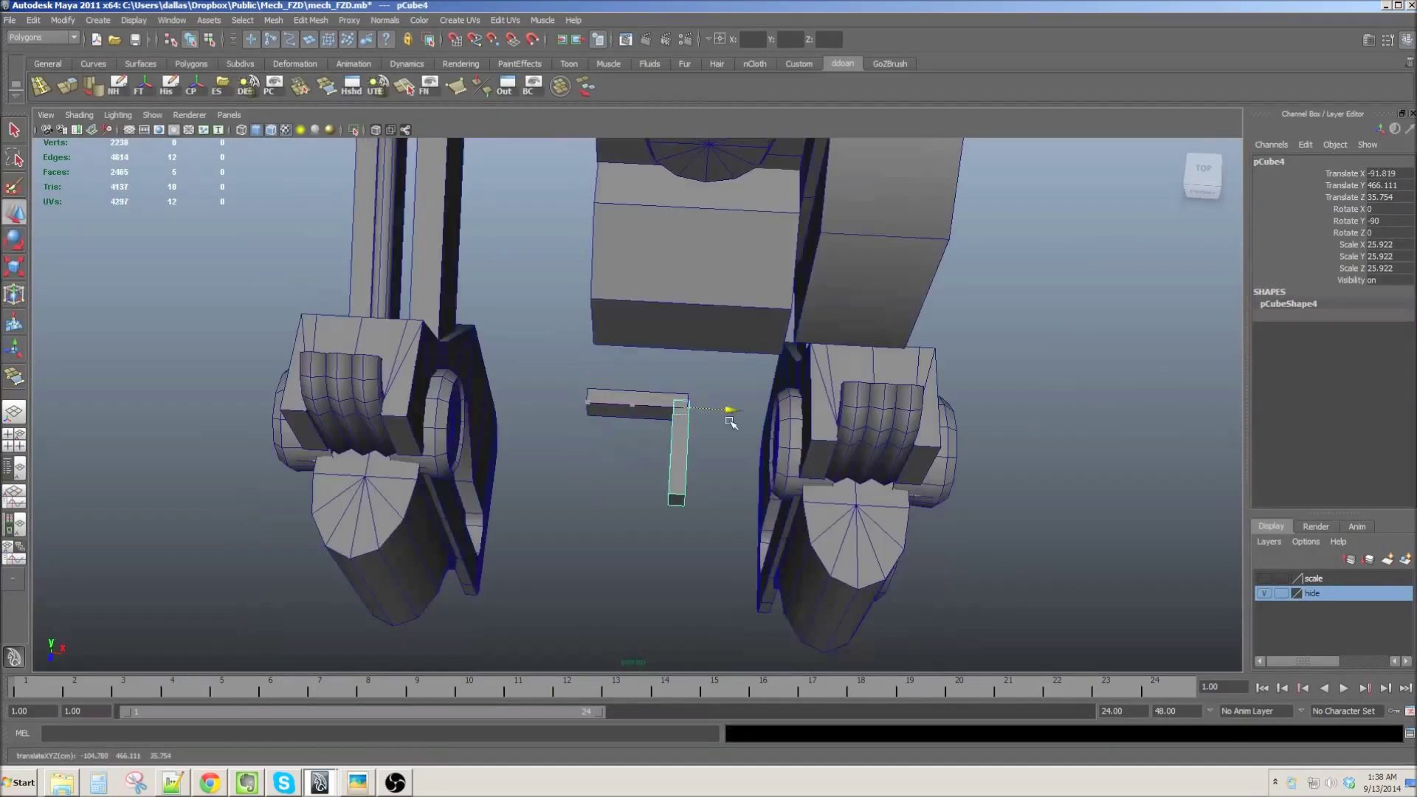
left_click_drag(733, 423, 669, 437, "alt")
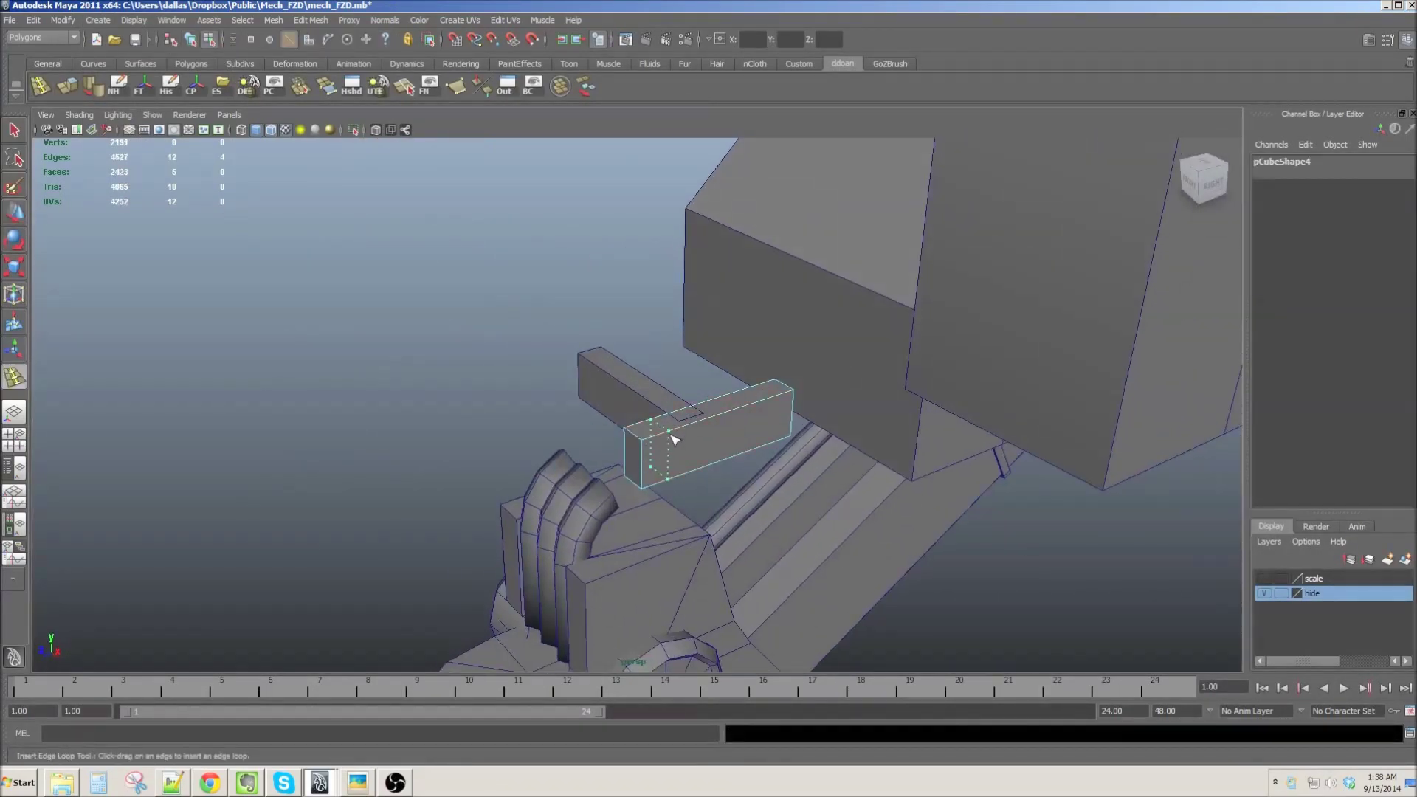
left_click(756, 411)
left_click_drag(756, 412, 634, 421, "alt")
key("w")
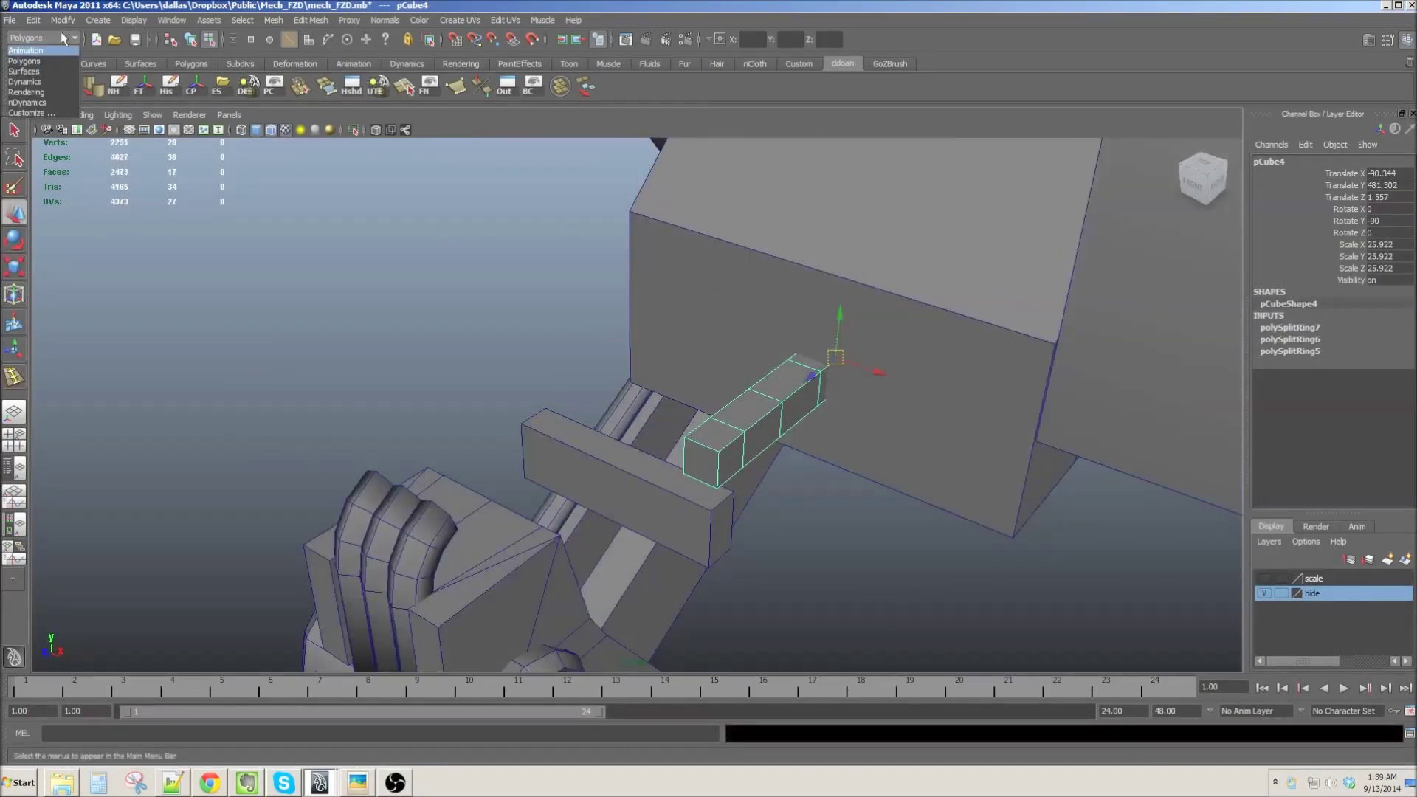
Step: Curve the segmented short bar into a downward hook with a Bend deformer at curvature -1
left_click(491, 130)
key("e")
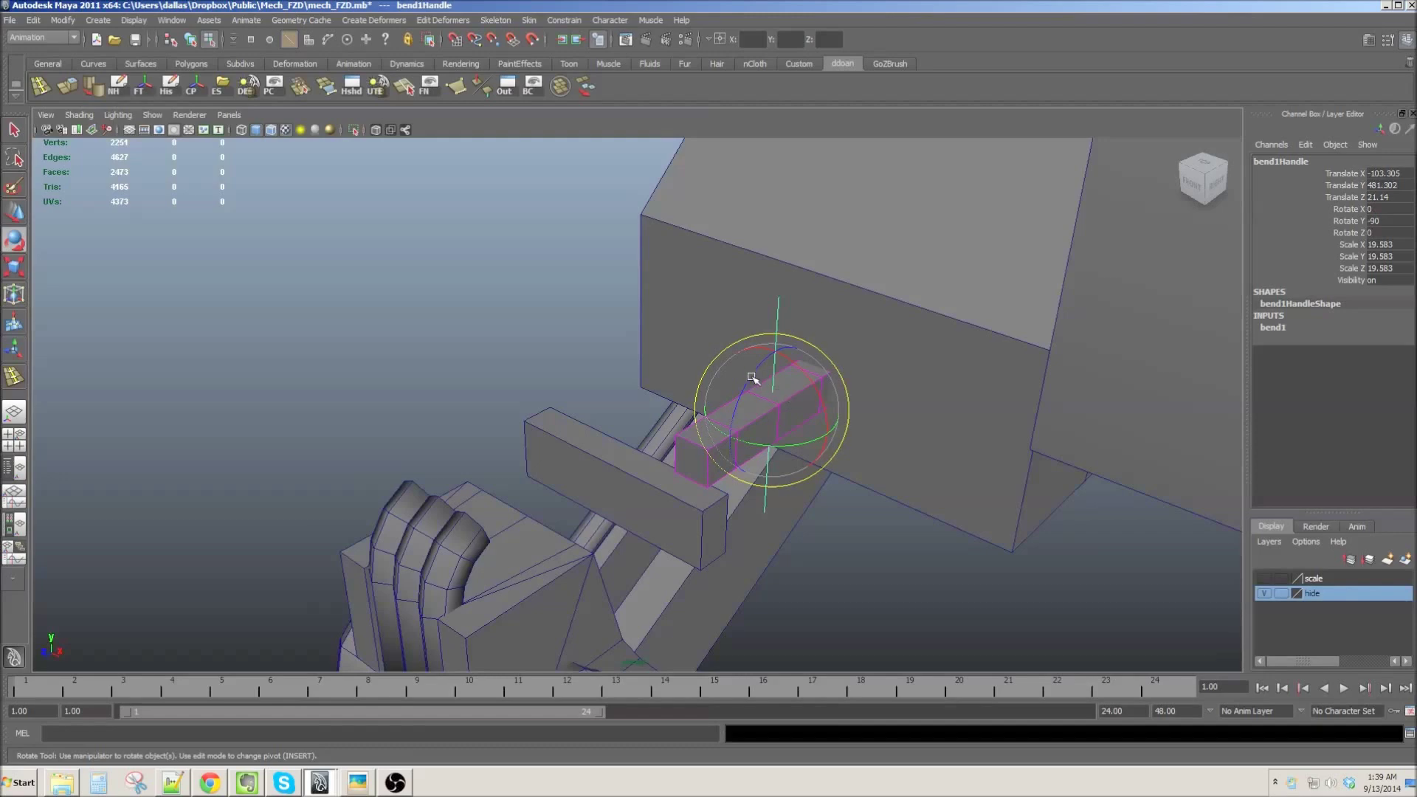
middle_click_drag(997, 421, 959, 421)
left_click_drag(960, 421, 790, 413, "alt")
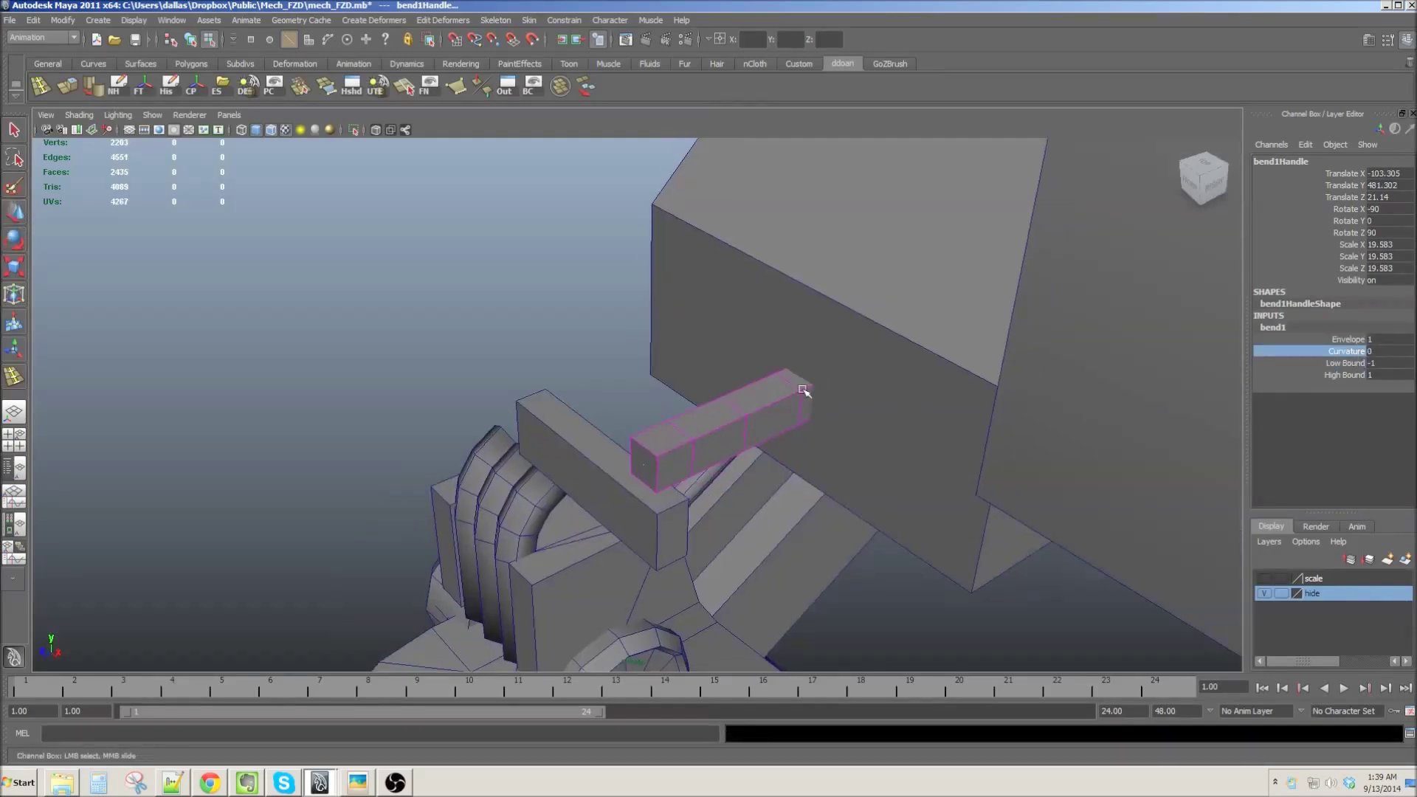
key("4")
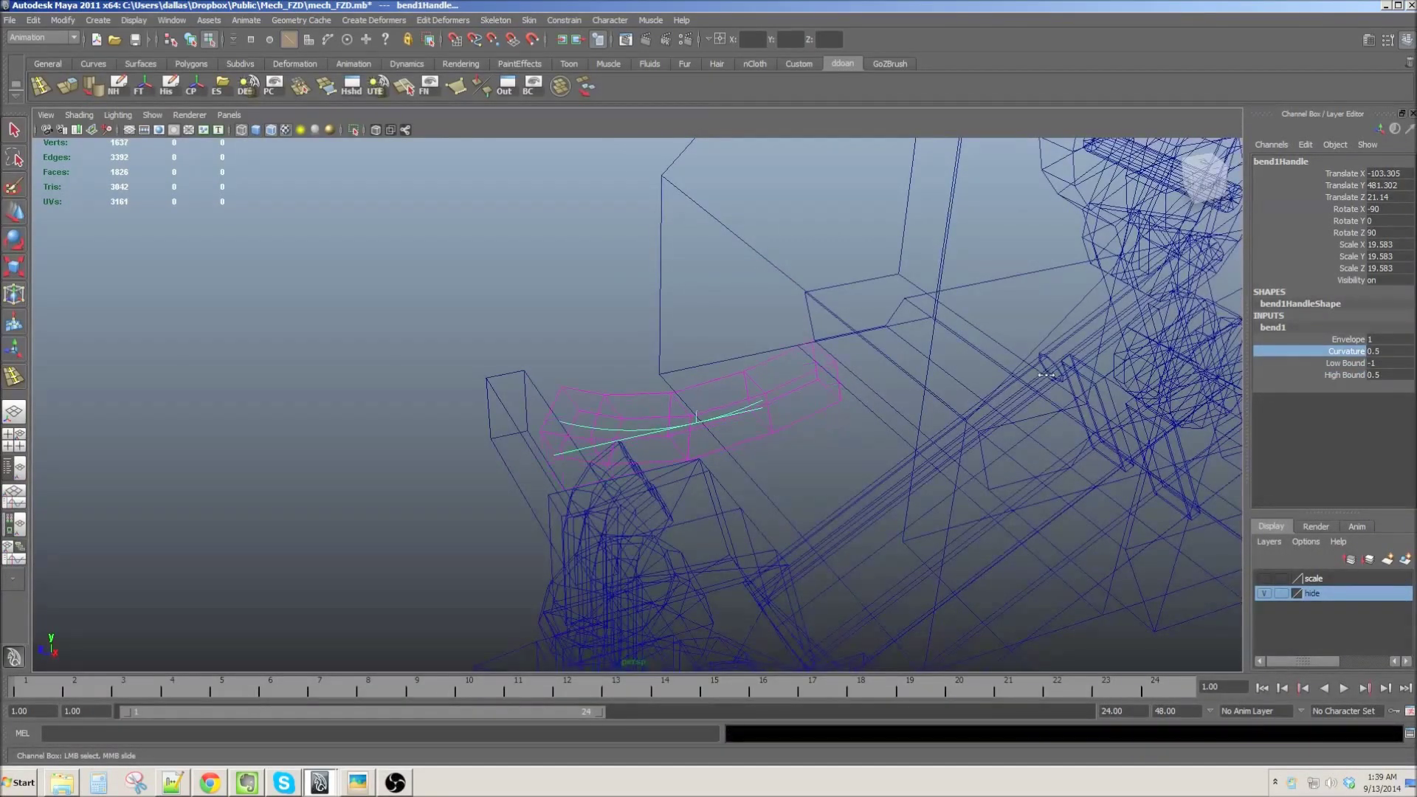
middle_click_drag(927, 389, 917, 395)
left_click_drag(917, 396, 848, 419, "alt")
key("5")
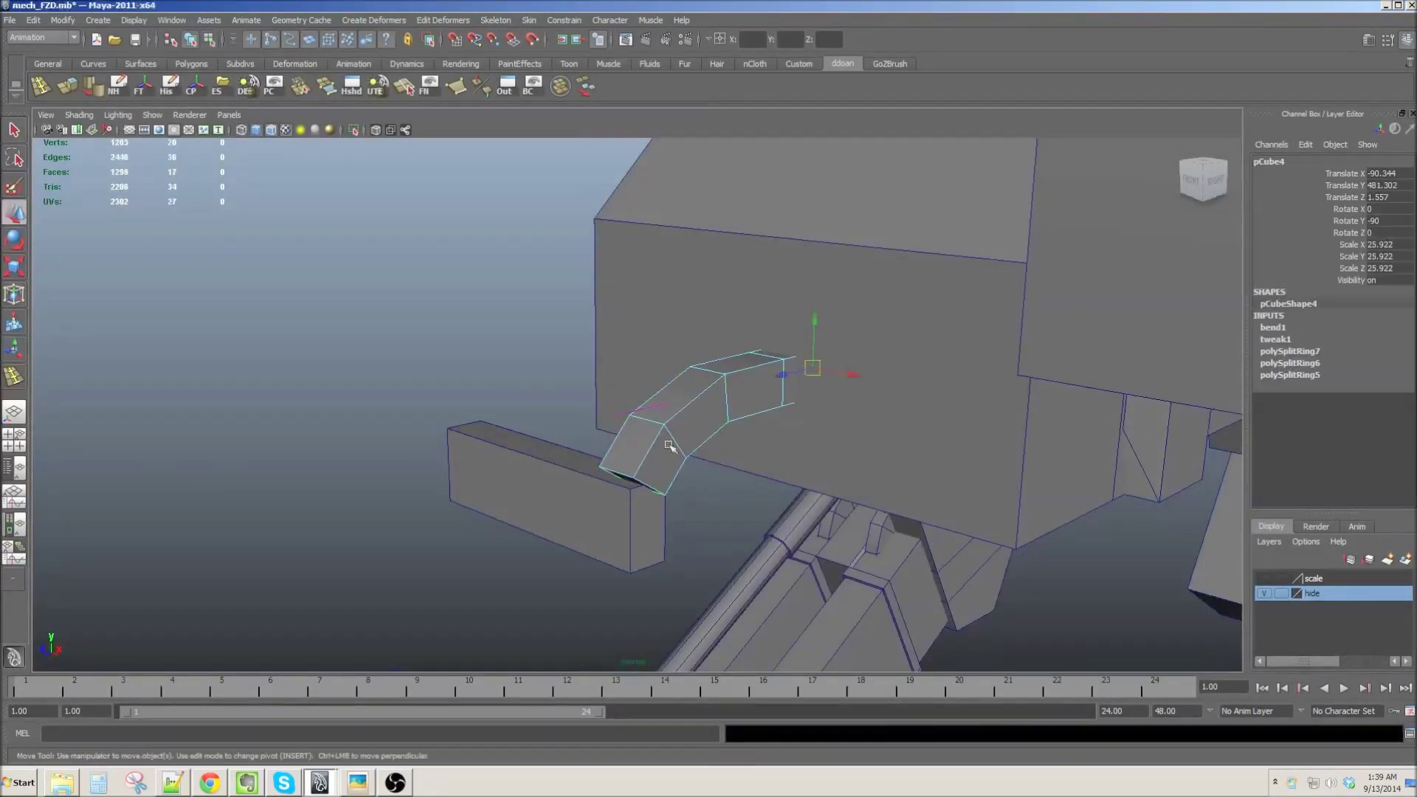
left_click(657, 473)
left_click_drag(656, 473, 657, 473, "alt")
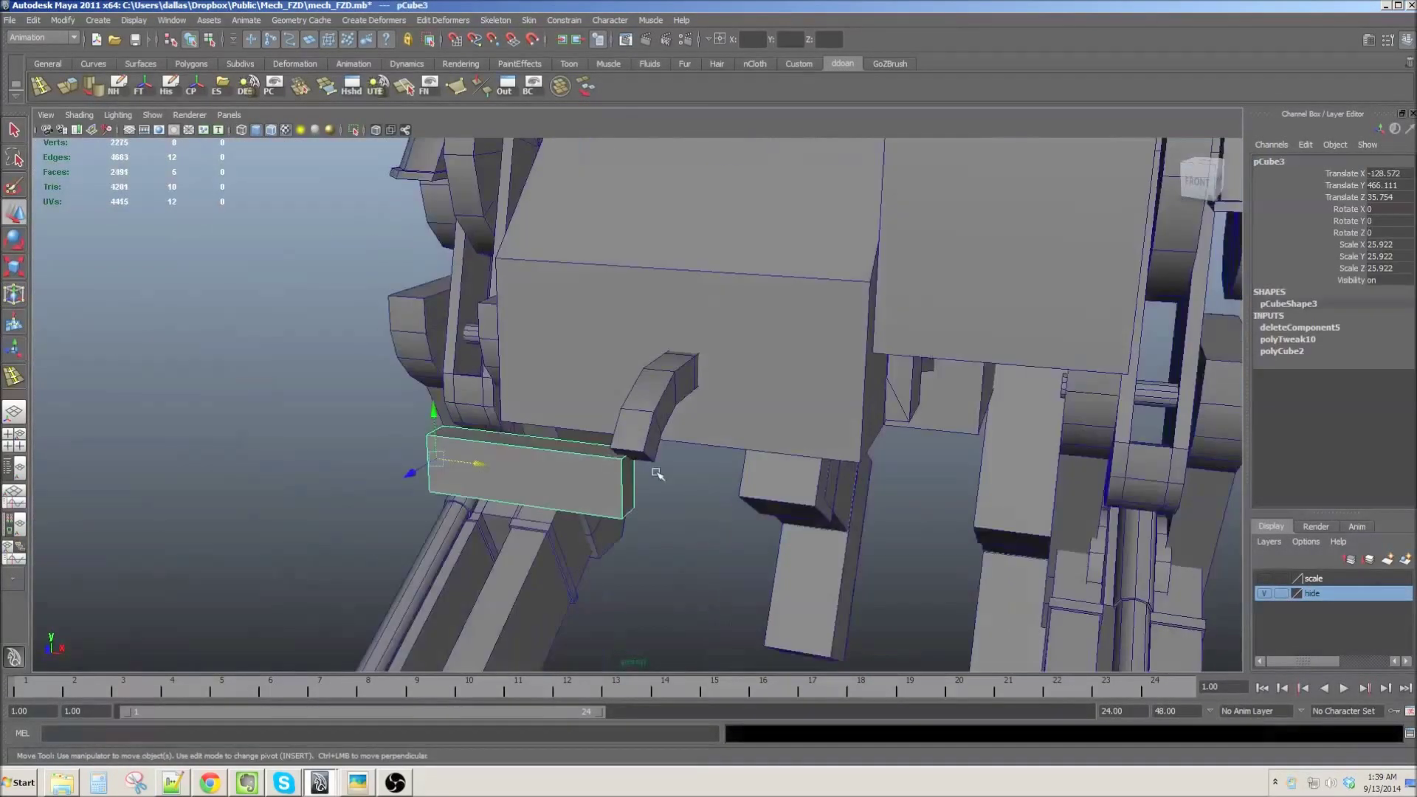
Step: Frame the mech and change pCylinder5's Subdivisions Axis
scroll(657, 473, "down", 5)
key("ctrl+z")
mouse_move(797, 493)
left_mouse_down("alt")
mouse_move(768, 465)
mouse_move(724, 484)
mouse_move(664, 369)
left_mouse_up("alt")
left_click_drag(631, 196, 636, 434, "alt")
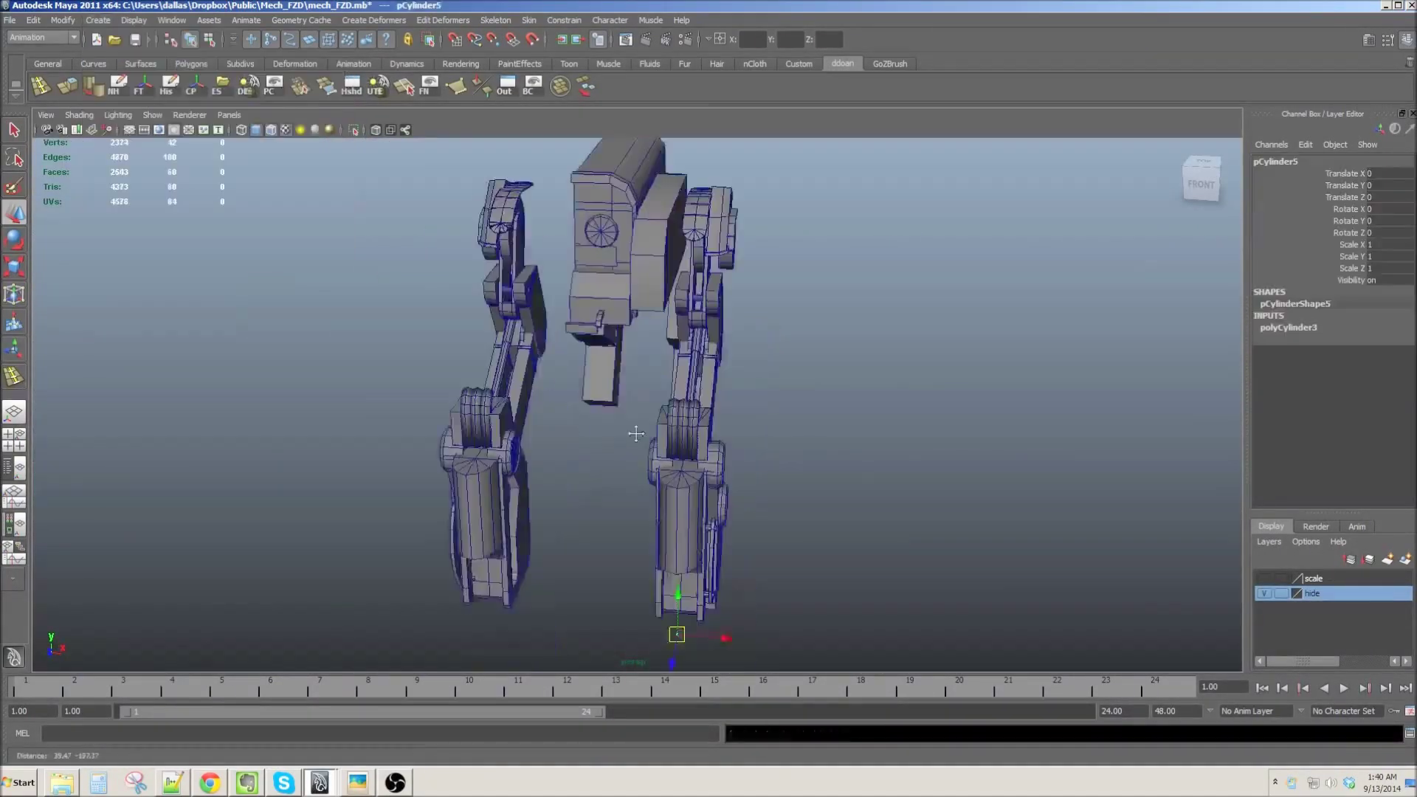
key("w")
key("f")
left_click(1288, 327)
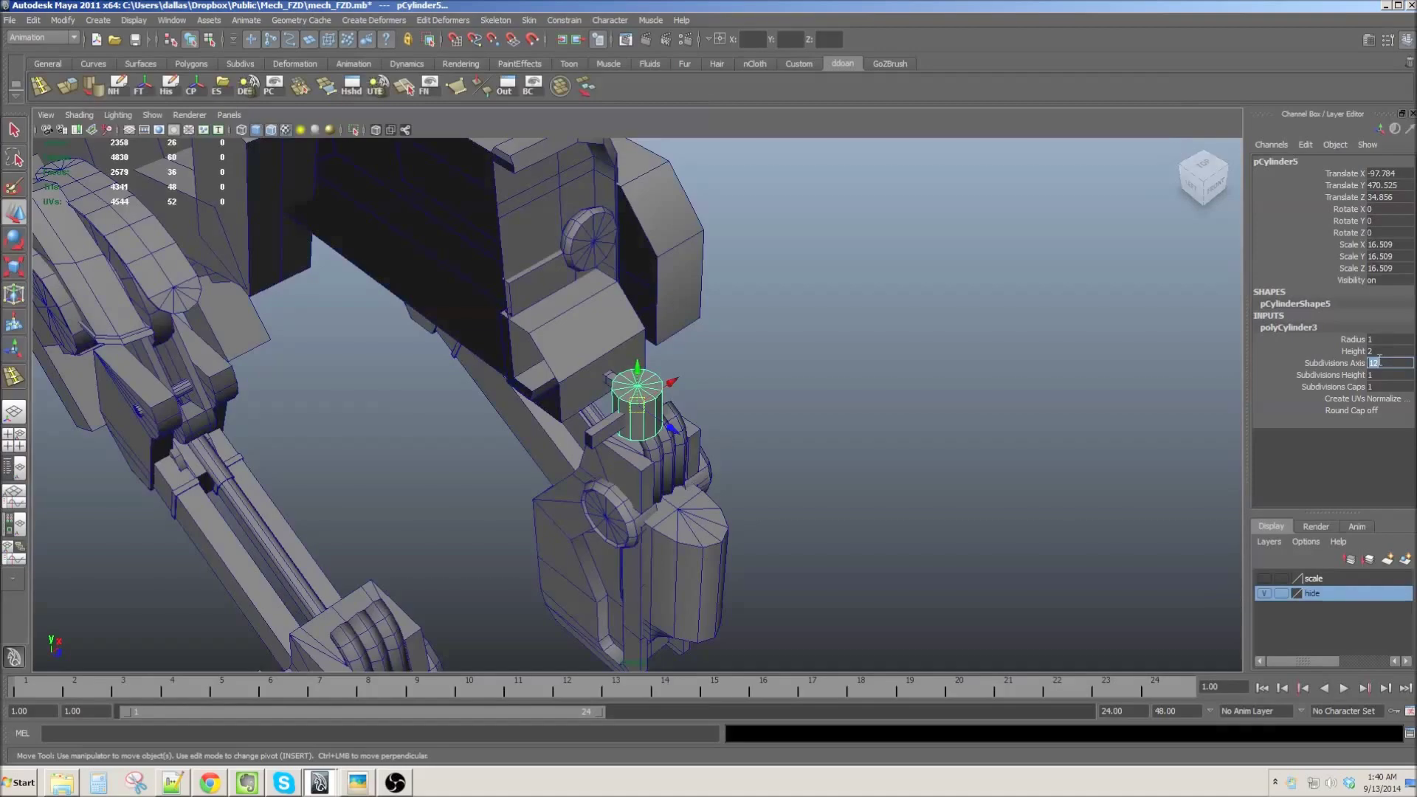
Step: Duplicate the cylinder twice and place the copies side by side under the body's front
key("e")
left_click_drag(948, 419, 682, 412, "alt")
key("ctrl+d")
key("w")
left_click_drag(683, 486, 698, 522, "alt")
key("ctrl+d")
mouse_move(741, 451)
left_mouse_down("alt")
mouse_move(719, 238)
mouse_move(695, 433)
mouse_move(737, 443)
mouse_move(716, 461)
left_mouse_up("alt")
key("e")
key("w")
Step: Move the tilted side panel polySurface197 out to the right along X
left_click(689, 405)
middle_click_drag(715, 462, 811, 413)
left_click_drag(812, 413, 927, 383, "alt")
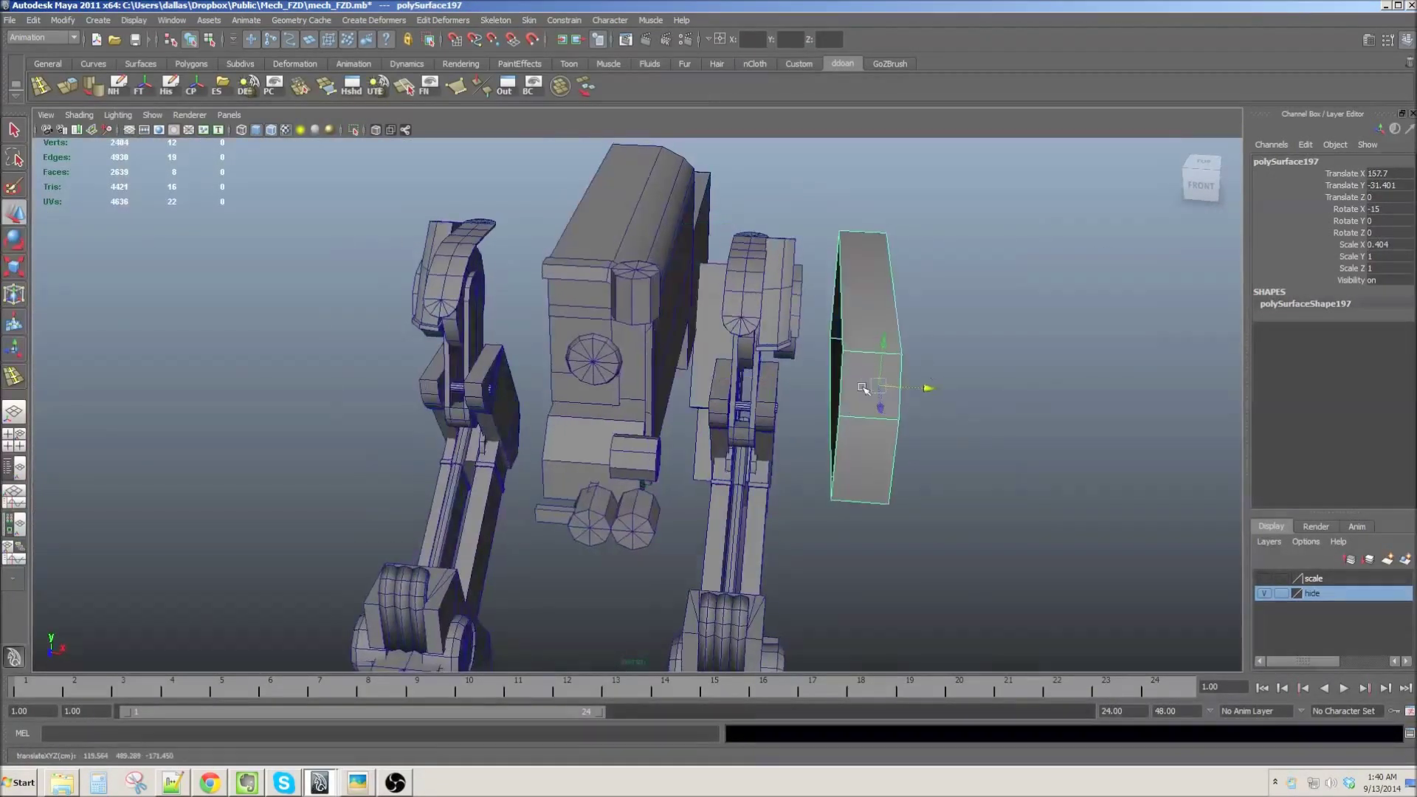
Step: Cap both open ends of the tilted panel polySurface197 with appended polygons
key("f")
left_click_drag(564, 383, 657, 414, "alt")
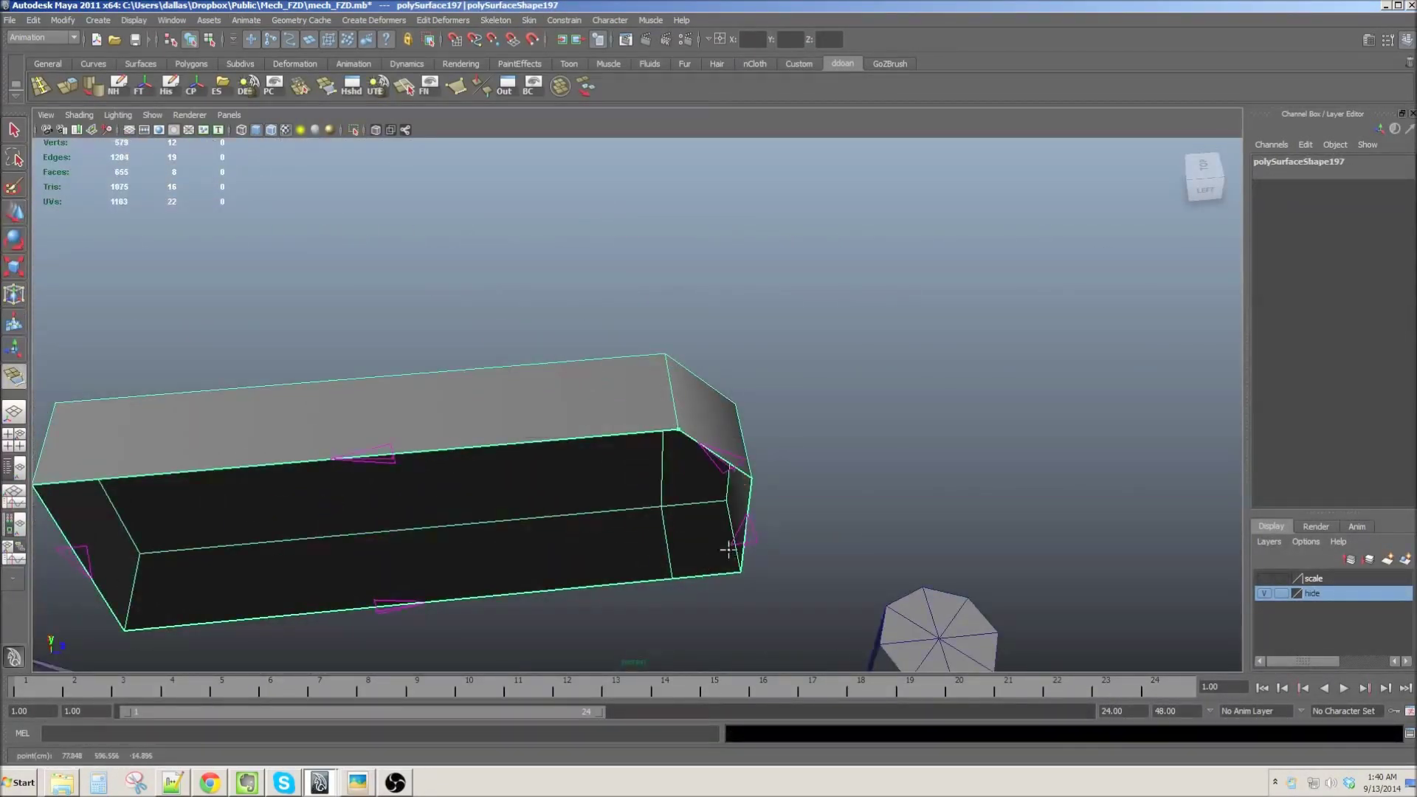
key("Return")
key("Return")
left_click_drag(496, 588, 1369, 80, "alt")
left_click_drag(748, 338, 827, 306, "alt")
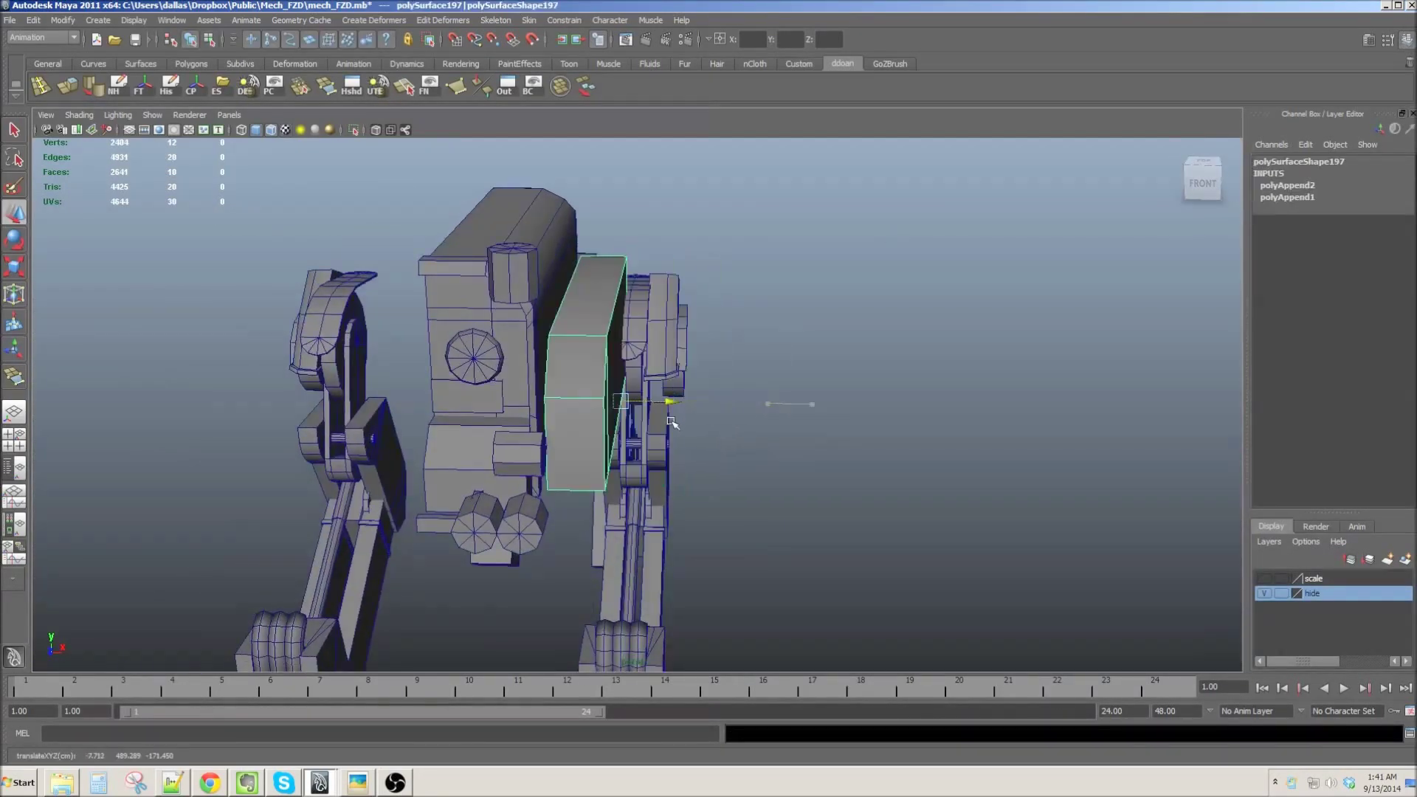
Step: Move cylinder pCylinder8 onto the top of the body
left_click(788, 363)
left_click(547, 279)
mouse_move(788, 363)
left_mouse_down("alt")
mouse_move(547, 278)
mouse_move(854, 411)
mouse_move(804, 446)
mouse_move(673, 479)
mouse_move(487, 473)
left_mouse_up("alt")
left_click(804, 446)
left_click_drag(487, 473, 839, 493, "alt")
left_click_drag(635, 467, 639, 464)
left_click_drag(639, 463, 548, 296, "alt")
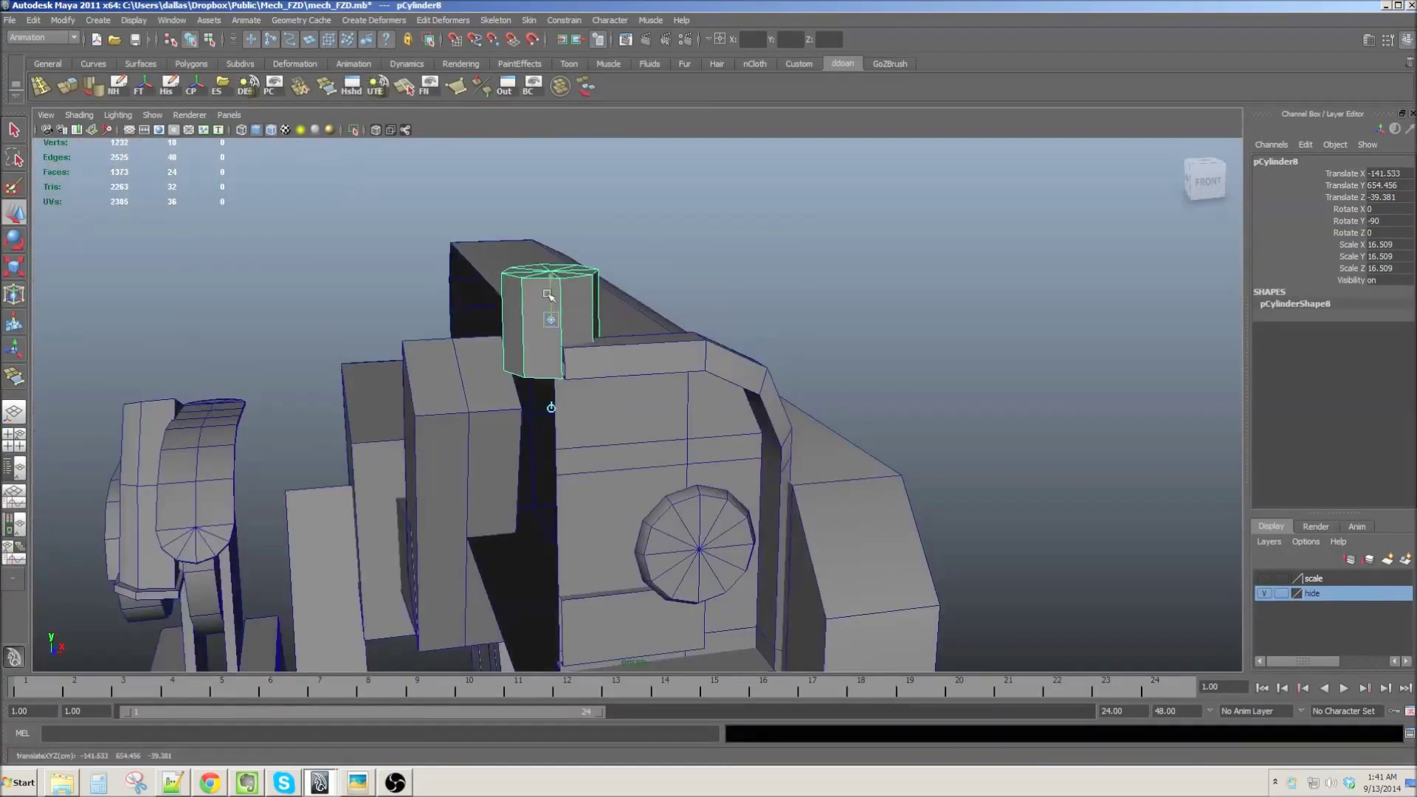
Step: Gather the small cylinder's top vertices into a pointed, peaked cap
mouse_move(697, 334)
left_mouse_down("alt")
mouse_move(617, 458)
mouse_move(585, 316)
mouse_move(588, 430)
left_mouse_up("alt")
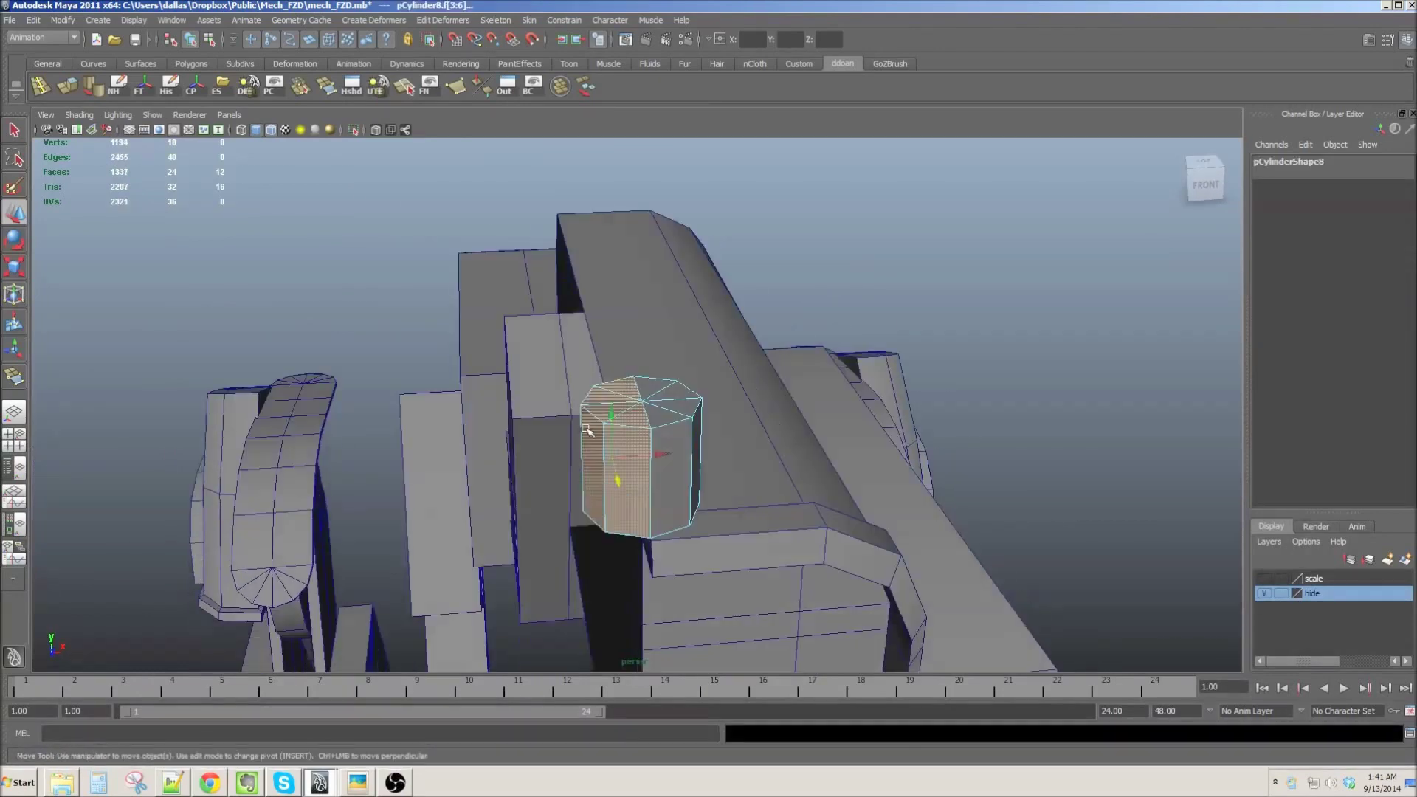
mouse_move(649, 483)
left_mouse_down("alt")
mouse_move(538, 443)
mouse_move(674, 373)
mouse_move(943, 358)
mouse_move(713, 418)
mouse_move(738, 422)
left_mouse_up("alt")
left_click_drag(738, 422, 762, 426)
key("F8")
key("r")
mouse_move(786, 348)
left_mouse_down("alt")
mouse_move(812, 414)
mouse_move(862, 458)
mouse_move(674, 402)
mouse_move(772, 497)
mouse_move(698, 412)
left_mouse_up("alt")
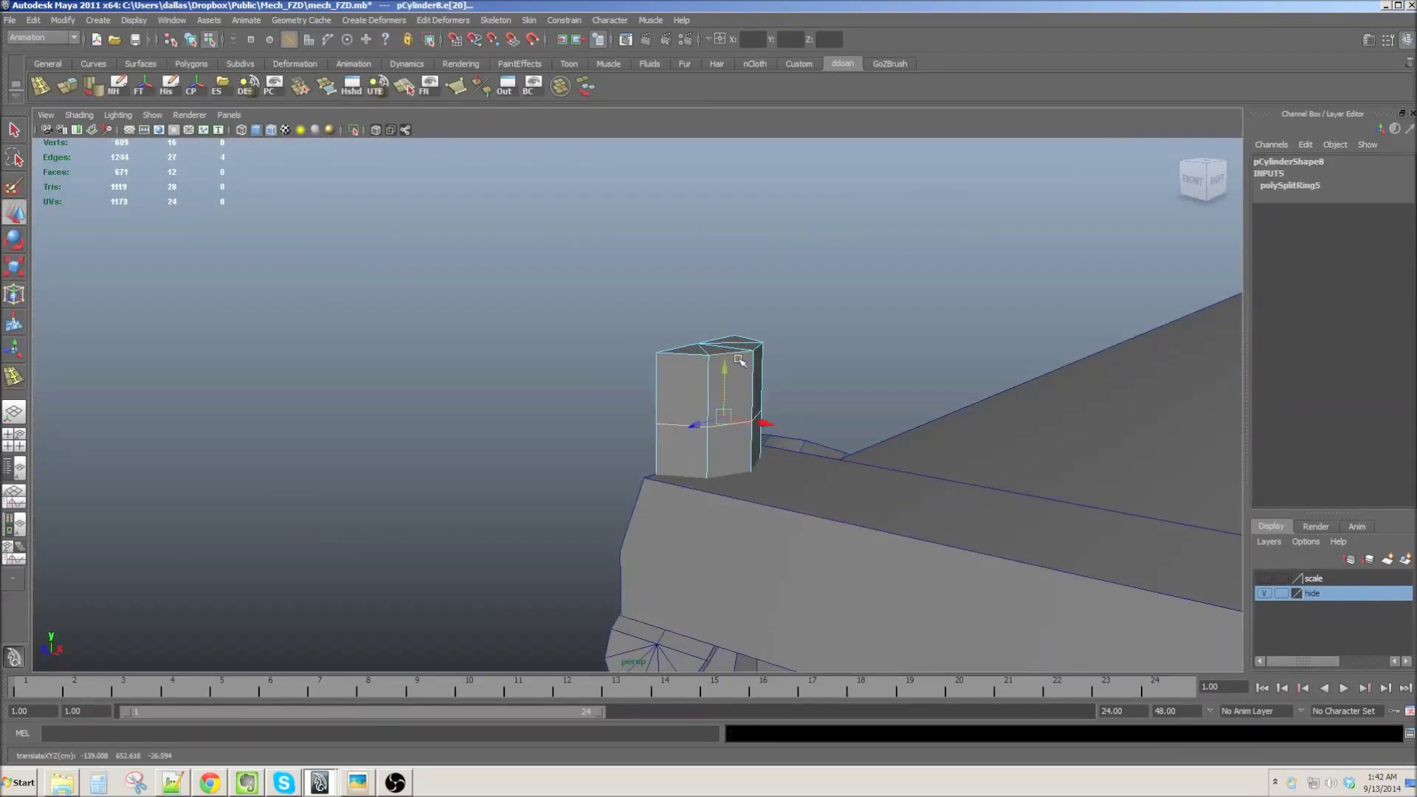
mouse_move(675, 401)
left_mouse_down("alt")
mouse_move(711, 500)
mouse_move(392, 484)
mouse_move(544, 484)
mouse_move(530, 352)
mouse_move(727, 324)
left_mouse_up("alt")
key("ctrl+z")
key("r")
left_click_drag(726, 323, 742, 331)
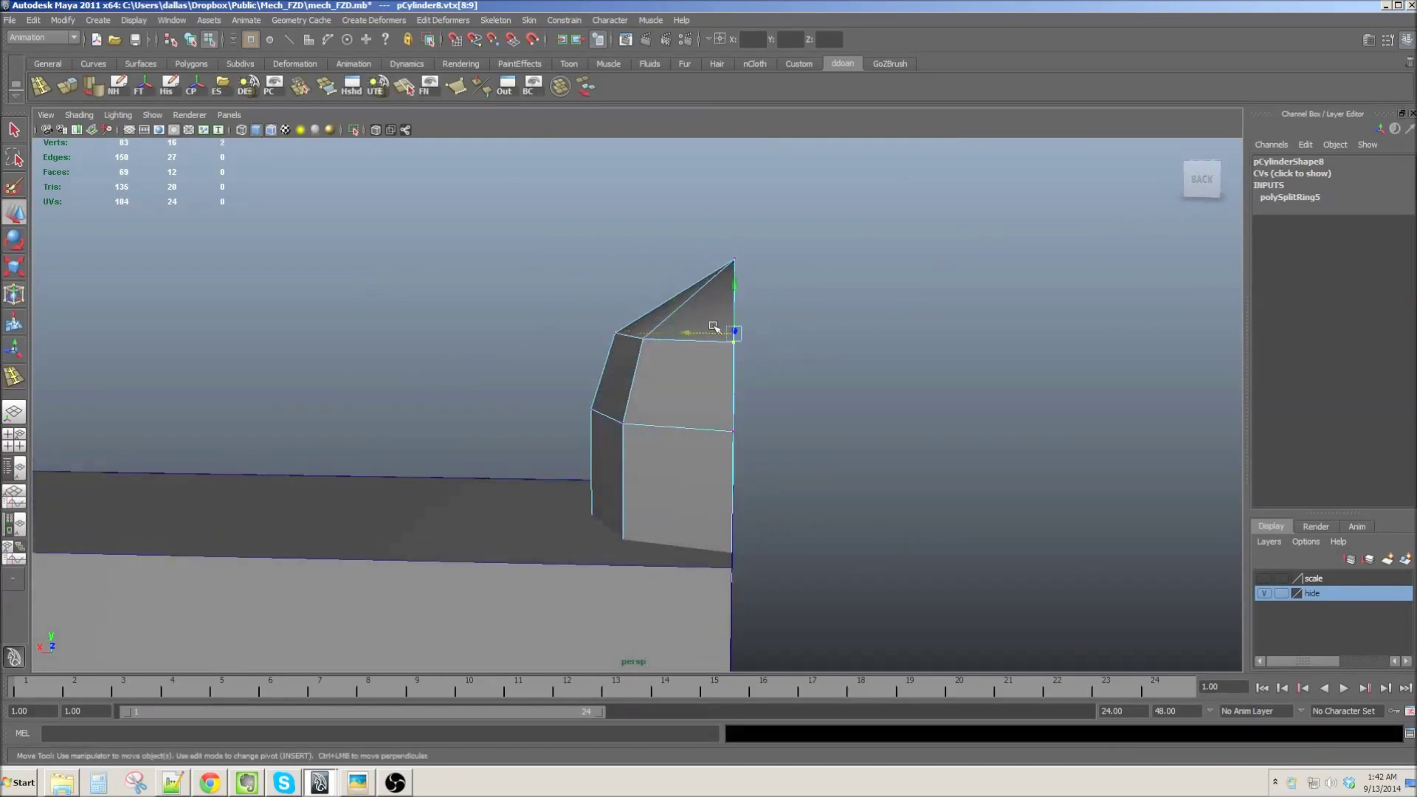
Step: Soften the small cylinder's edges, then pick the octagonal cylinder's end faces
mouse_move(737, 411)
left_mouse_down("alt")
mouse_move(689, 405)
mouse_move(689, 475)
left_mouse_up("alt")
left_click(692, 421)
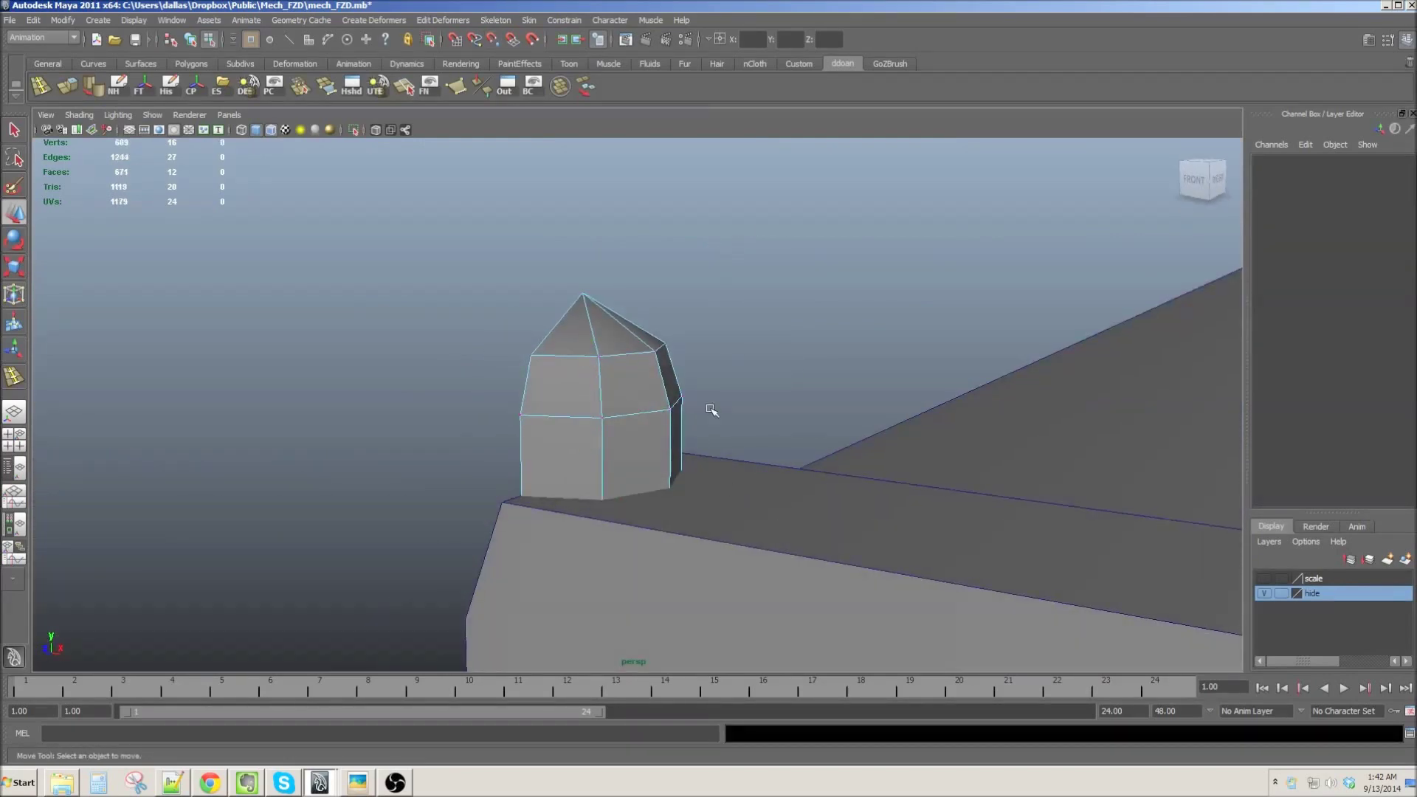
right_click_drag(637, 313, 694, 443, "alt")
mouse_move(693, 442)
left_mouse_down("alt")
mouse_move(698, 338)
mouse_move(504, 323)
left_mouse_up("alt")
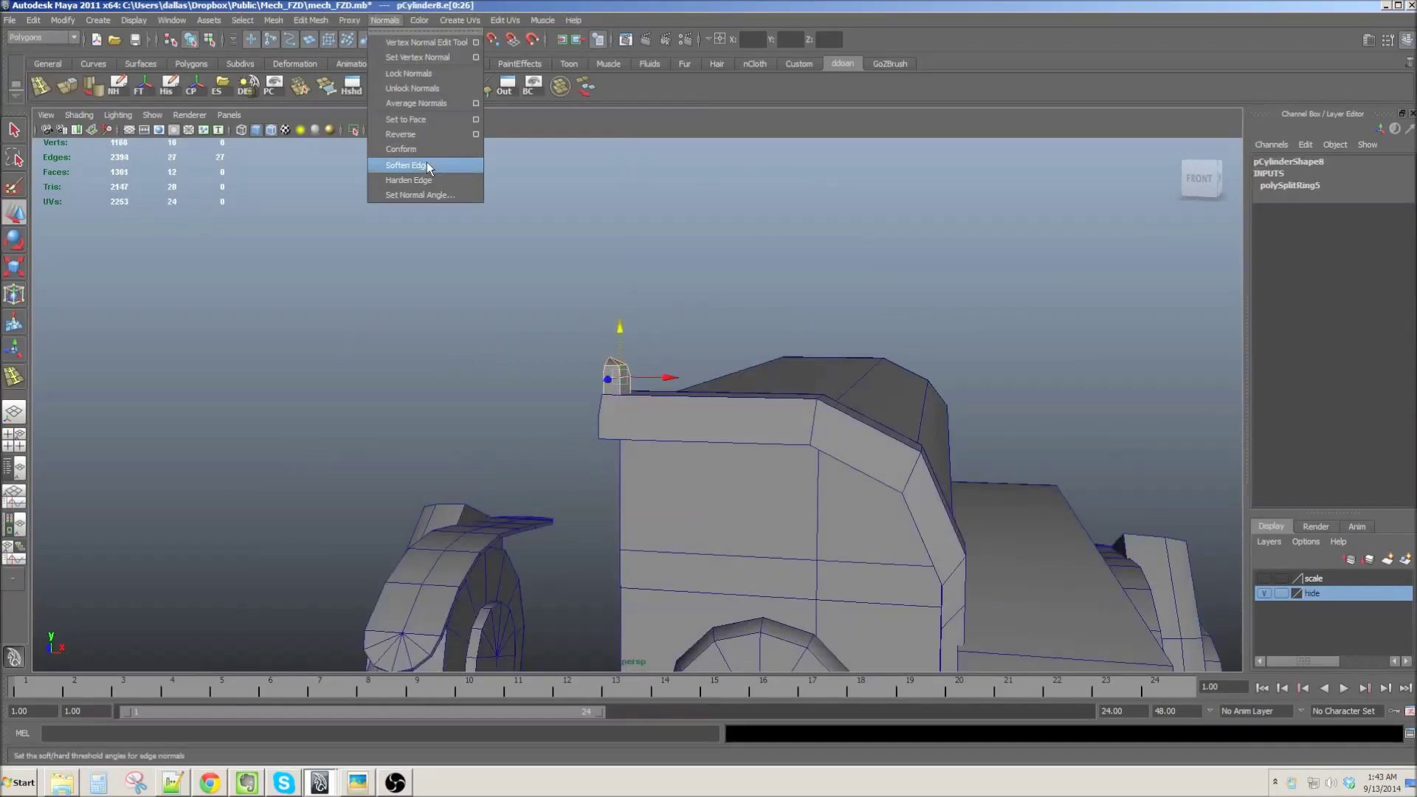
left_click(428, 165)
mouse_move(428, 296)
left_mouse_down("alt")
mouse_move(590, 355)
mouse_move(649, 325)
left_mouse_up("alt")
left_click(656, 323)
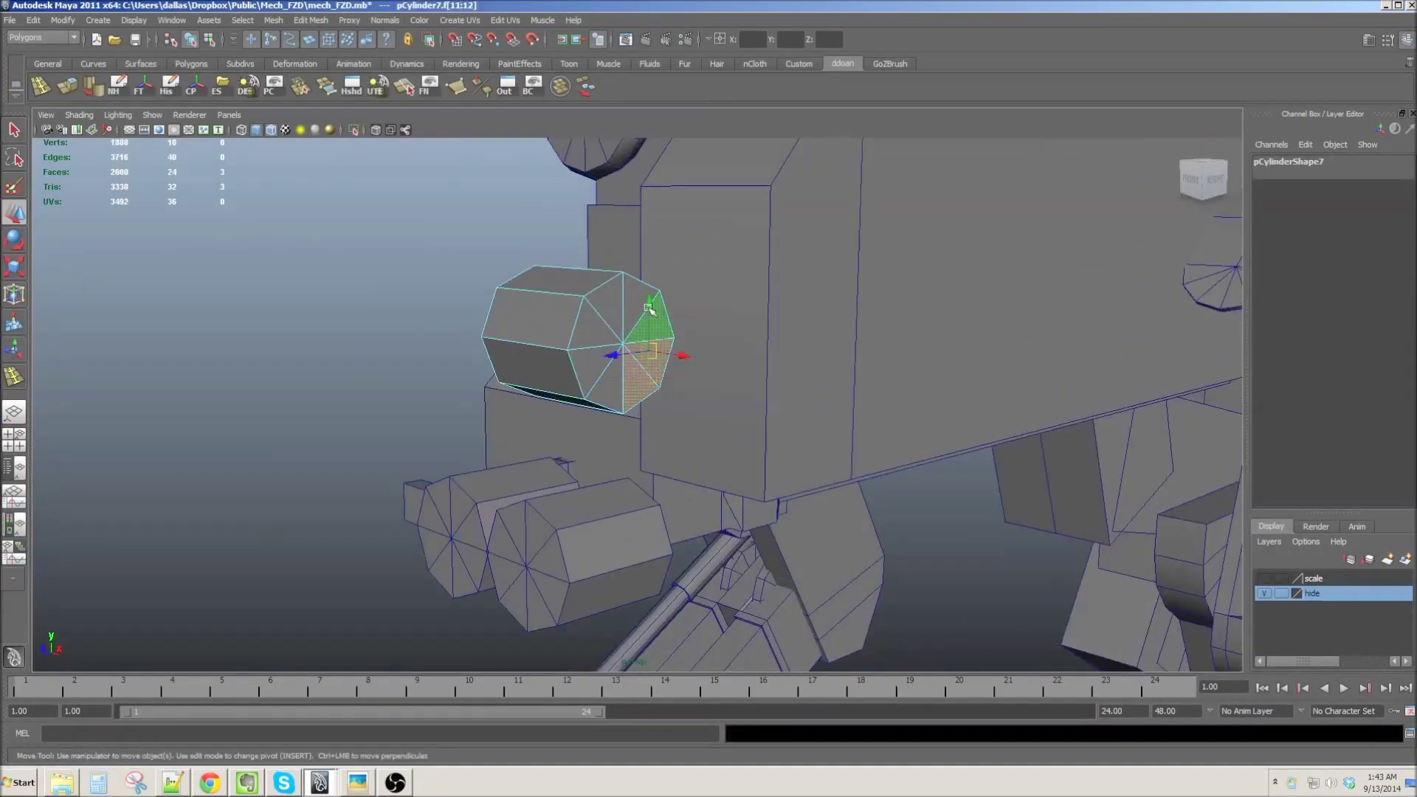
Step: Scale pCylinder7 down to a thin rod at scale 3.408
left_click_drag(594, 414, 750, 286, "alt")
mouse_move(742, 385)
left_mouse_down("alt")
mouse_move(987, 405)
mouse_move(885, 332)
mouse_move(790, 405)
mouse_move(705, 287)
mouse_move(642, 383)
left_mouse_up("alt")
key("F8")
mouse_move(639, 446)
left_mouse_down("alt")
mouse_move(738, 465)
mouse_move(664, 465)
mouse_move(606, 443)
mouse_move(672, 455)
mouse_move(745, 432)
mouse_move(727, 458)
left_mouse_up("alt")
key("r")
scroll(605, 428, "up", 3)
Step: Stretch the rod's end vertices and nudge it up onto the body's front ledge
key("F9")
key("w")
scroll(679, 436, "down", 3)
scroll(679, 435, "up", 3)
key("F8")
left_click_drag(671, 397, 673, 393)
mouse_move(673, 393)
left_mouse_down("alt")
mouse_move(745, 409)
mouse_move(736, 357)
left_mouse_up("alt")
left_click_drag(835, 413, 583, 462, "alt")
key("r")
key("w")
Step: Select the round disc on the mech's front and zoom in on it
right_click_drag(974, 437, 696, 459, "alt")
mouse_move(696, 458)
left_mouse_down("alt")
mouse_move(828, 474)
mouse_move(738, 443)
left_mouse_up("alt")
right_click_drag(738, 442, 673, 387, "alt")
left_click(673, 387)
left_click_drag(673, 387, 869, 446, "alt")
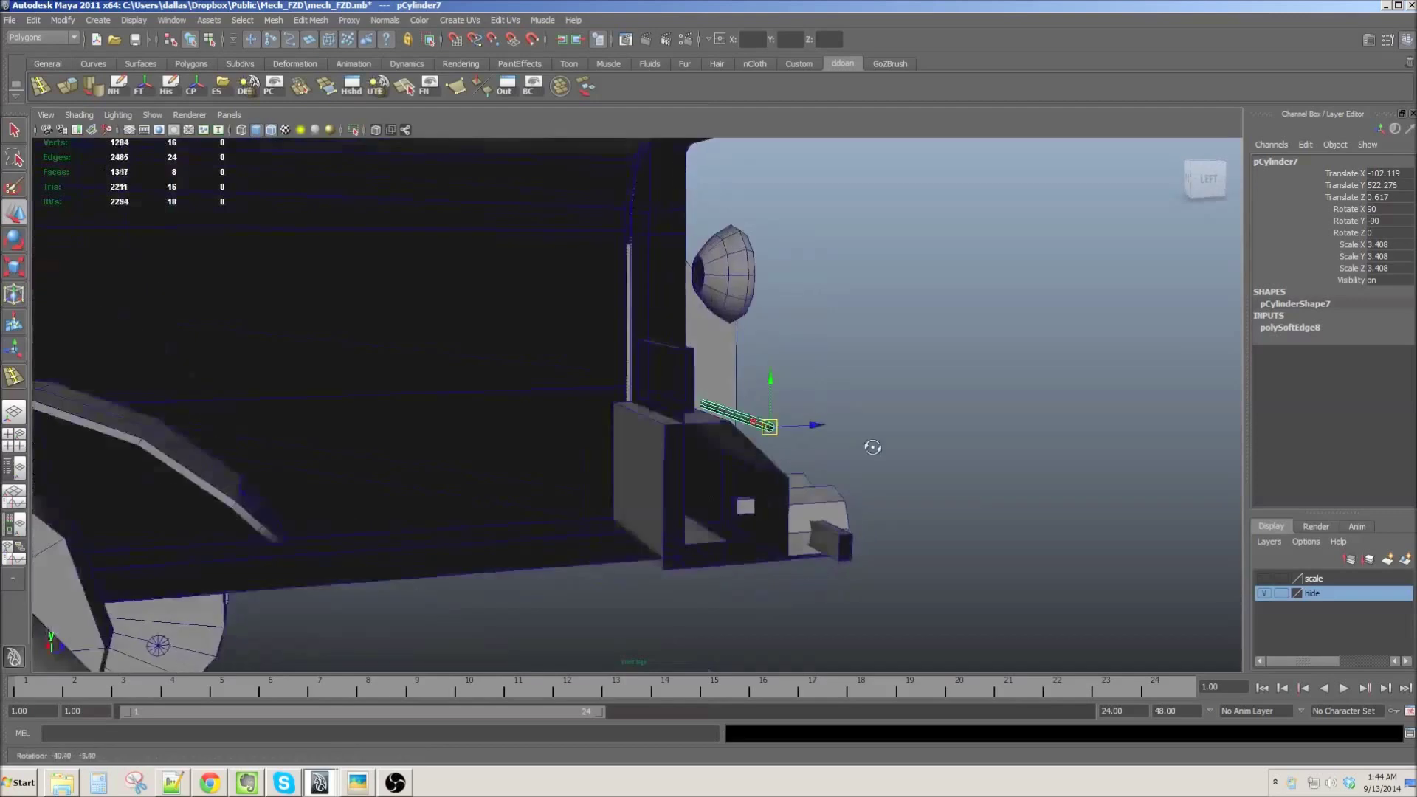
right_click_drag(869, 445, 701, 428, "alt")
mouse_move(701, 428)
left_mouse_down("alt")
mouse_move(641, 459)
mouse_move(737, 413)
left_mouse_up("alt")
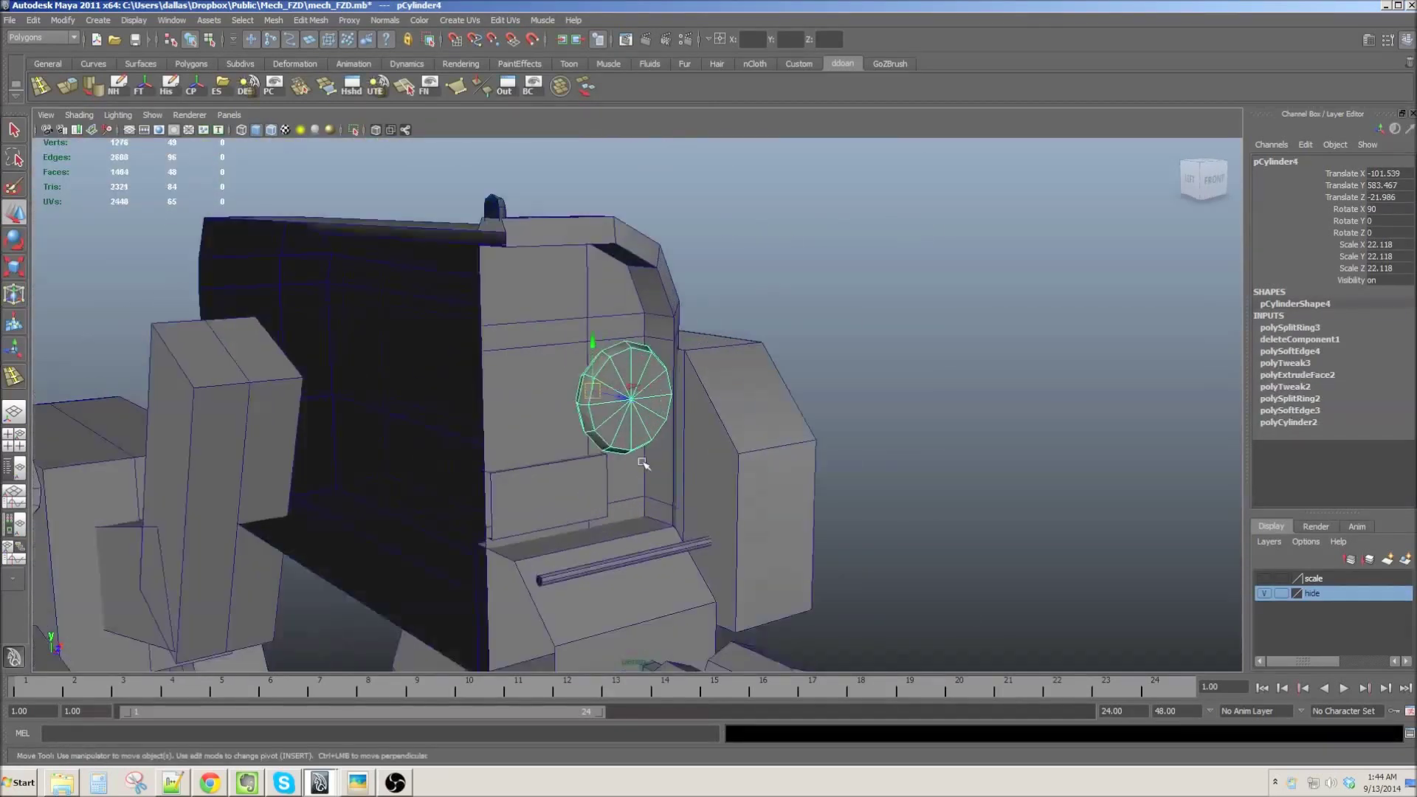
Step: Isolate the round disc, fill its hole with an appended polygon, then show everything again
left_click(152, 114)
left_click(295, 127)
key("f")
right_click_drag(676, 336, 681, 287, "shift")
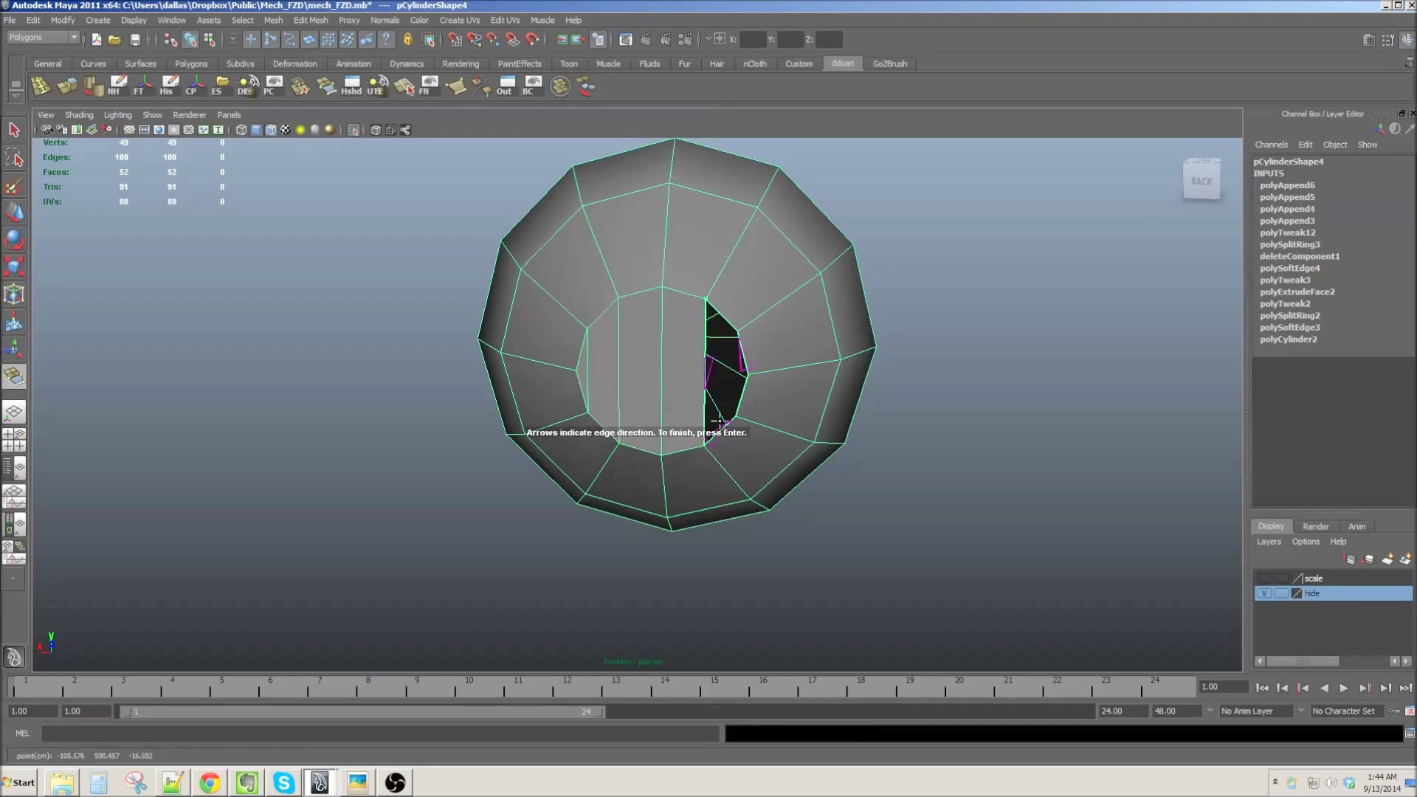
key("Return")
right_click_drag(742, 380, 664, 399, "alt")
left_click_drag(665, 398, 670, 418, "alt")
left_click(152, 115)
left_click(304, 144)
Step: Rotate pCylinder9 upright and move it beneath the disc
right_click_drag(758, 555, 747, 517, "alt")
left_click(648, 549)
key("e")
left_click_drag(648, 550, 670, 374, "alt")
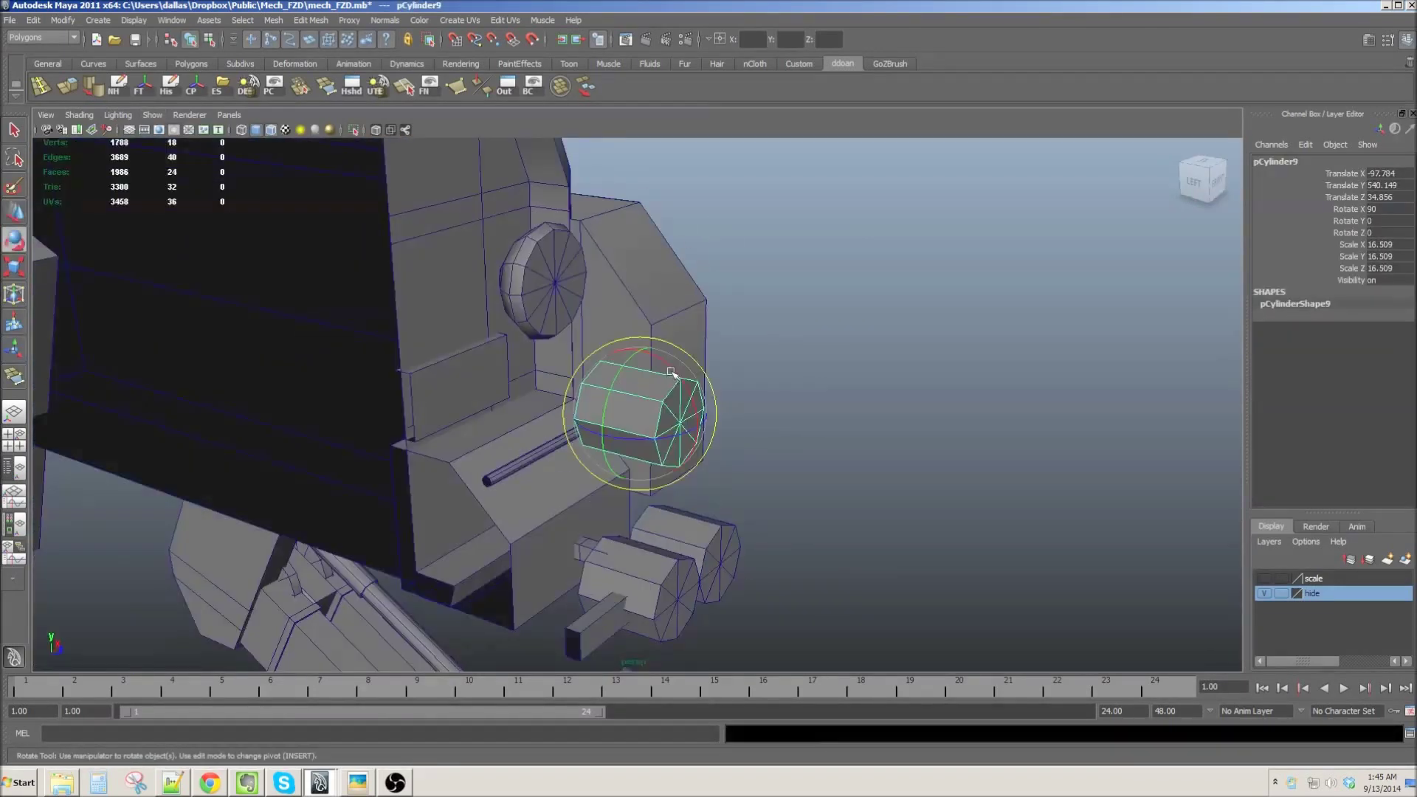
key("w")
left_click_drag(692, 481, 638, 445, "alt")
left_click_drag(638, 445, 620, 406, "alt")
Step: Slim pCylinder9 into a thin soft-edged rod and select its lower-end vertices
mouse_move(481, 425)
left_mouse_down("alt")
mouse_move(536, 442)
mouse_move(734, 411)
mouse_move(671, 473)
left_mouse_up("alt")
left_click(384, 20)
left_click(402, 171)
scroll(599, 483, "up", 2)
key("F8")
mouse_move(602, 418)
left_mouse_down("alt")
mouse_move(609, 461)
mouse_move(661, 422)
left_mouse_up("alt")
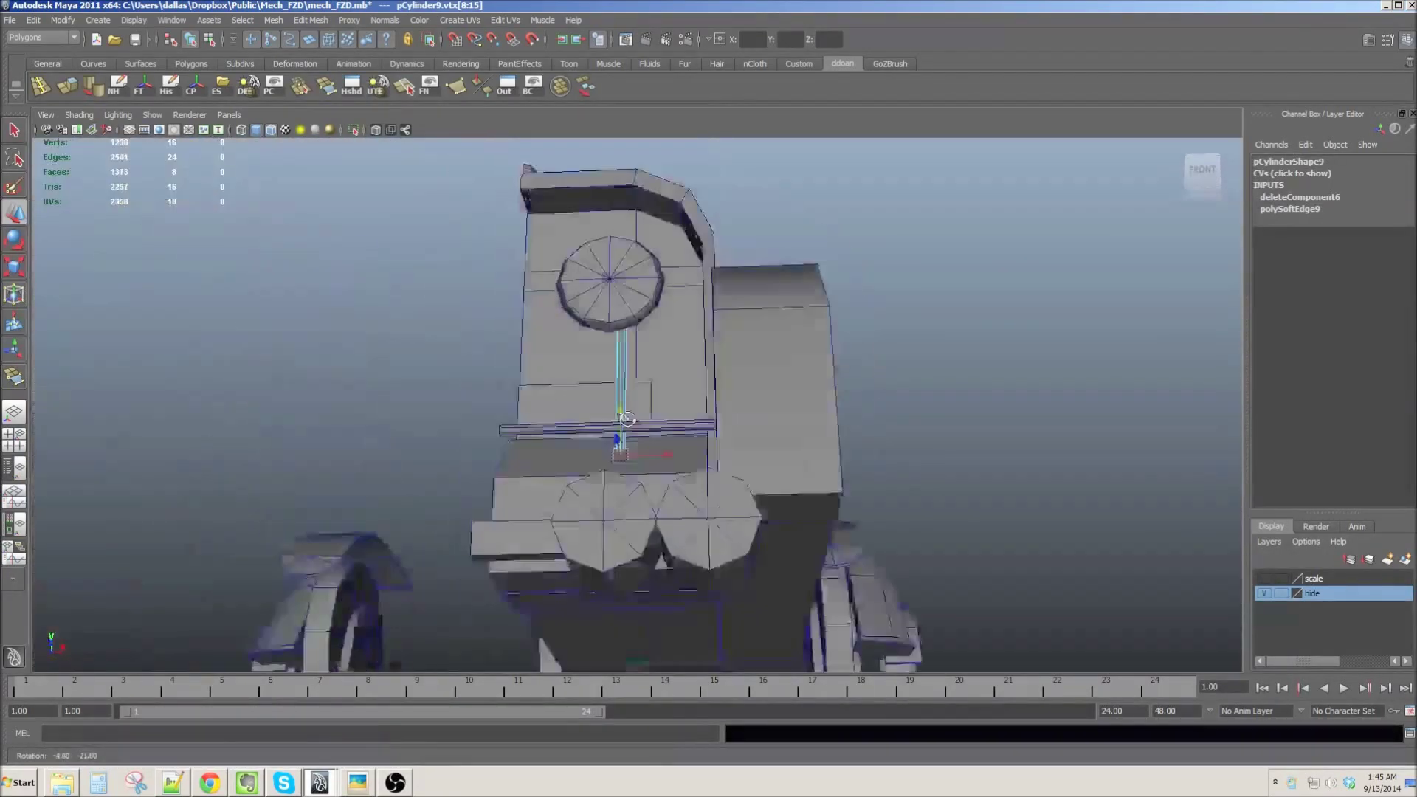
Step: Duplicate the thin rod, rotate the copy to Z -90 and set it beside the disc
key("F8")
key("ctrl+d")
mouse_move(596, 341)
left_mouse_down()
mouse_move(583, 369)
mouse_move(596, 321)
mouse_move(489, 314)
mouse_move(727, 385)
left_mouse_up()
key("w")
left_click(636, 365)
left_click(613, 280)
mouse_move(612, 281)
left_mouse_down("alt")
mouse_move(495, 396)
mouse_move(842, 370)
left_mouse_up("alt")
scroll(769, 363, "up", 5)
scroll(769, 363, "down", 5)
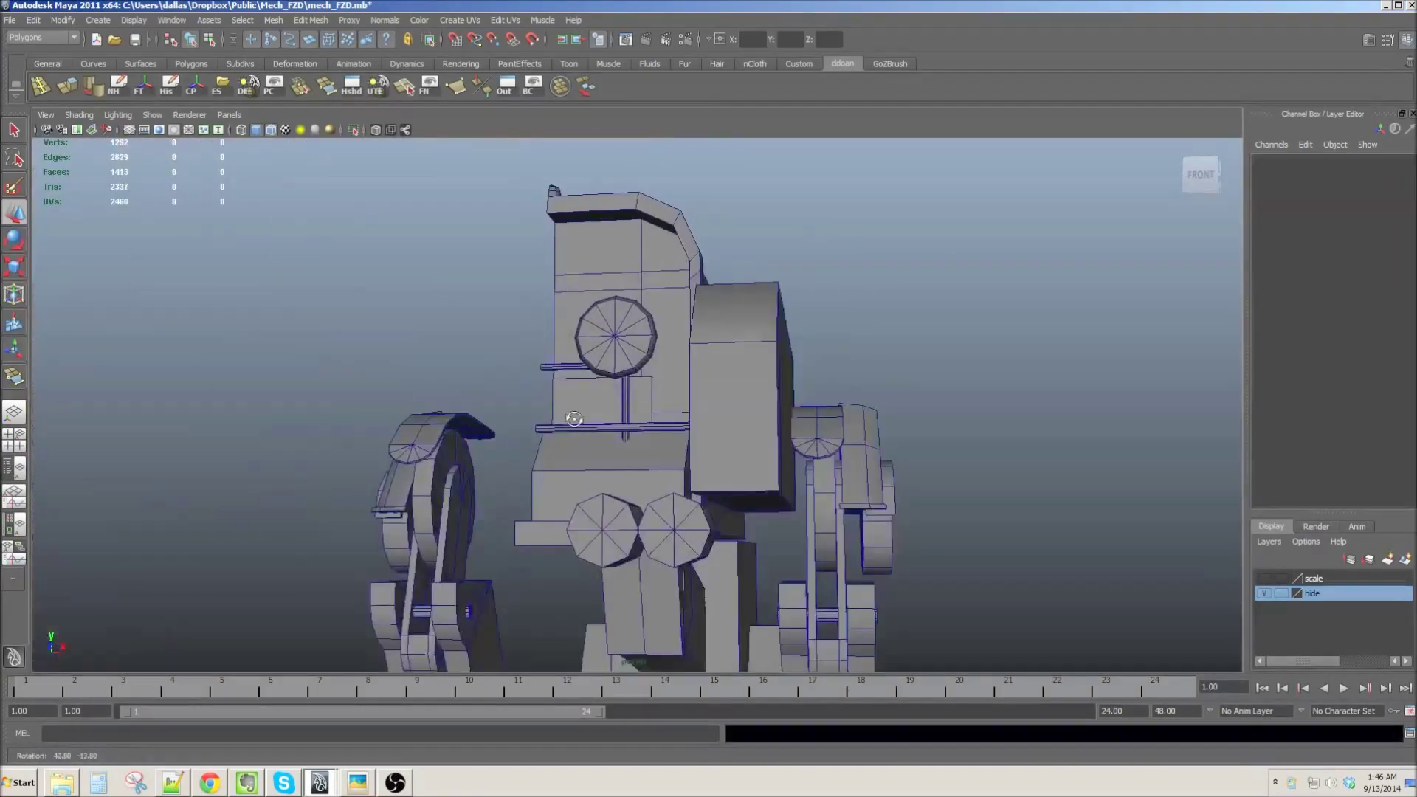
left_click_drag(593, 435, 664, 443, "alt")
left_click(738, 473)
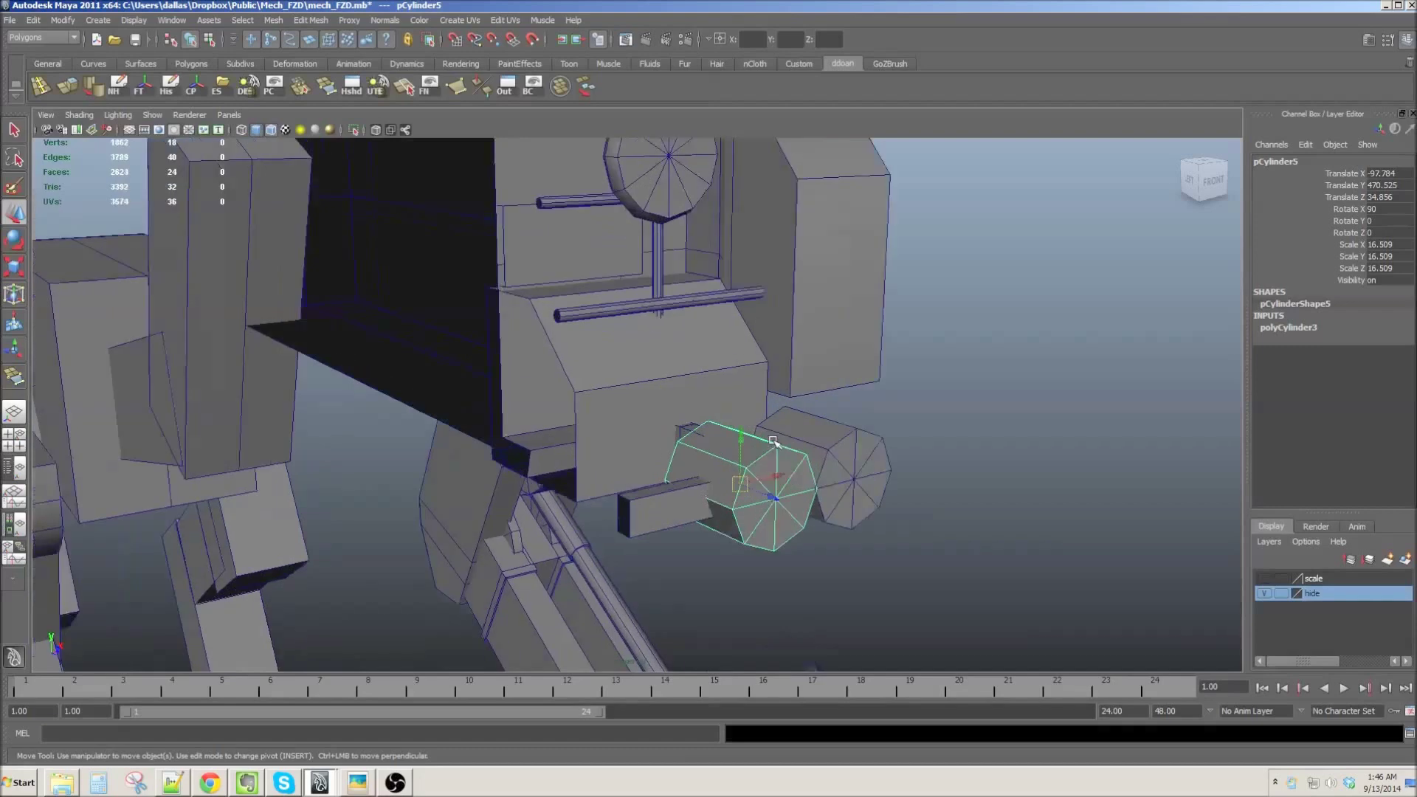
Step: Soften the edges of octagonal cylinder pCylinder5
left_click_drag(738, 473, 781, 459, "alt")
left_click(439, 169)
mouse_move(438, 170)
left_mouse_down("alt")
mouse_move(588, 453)
mouse_move(760, 457)
mouse_move(712, 436)
mouse_move(782, 429)
left_mouse_up("alt")
key("w")
Step: Duplicate the small cylinder and place the copy beside the original on the lower front
key("ctrl+d")
key("r")
key("w")
mouse_move(858, 401)
left_mouse_down("alt")
mouse_move(730, 435)
mouse_move(577, 403)
left_mouse_up("alt")
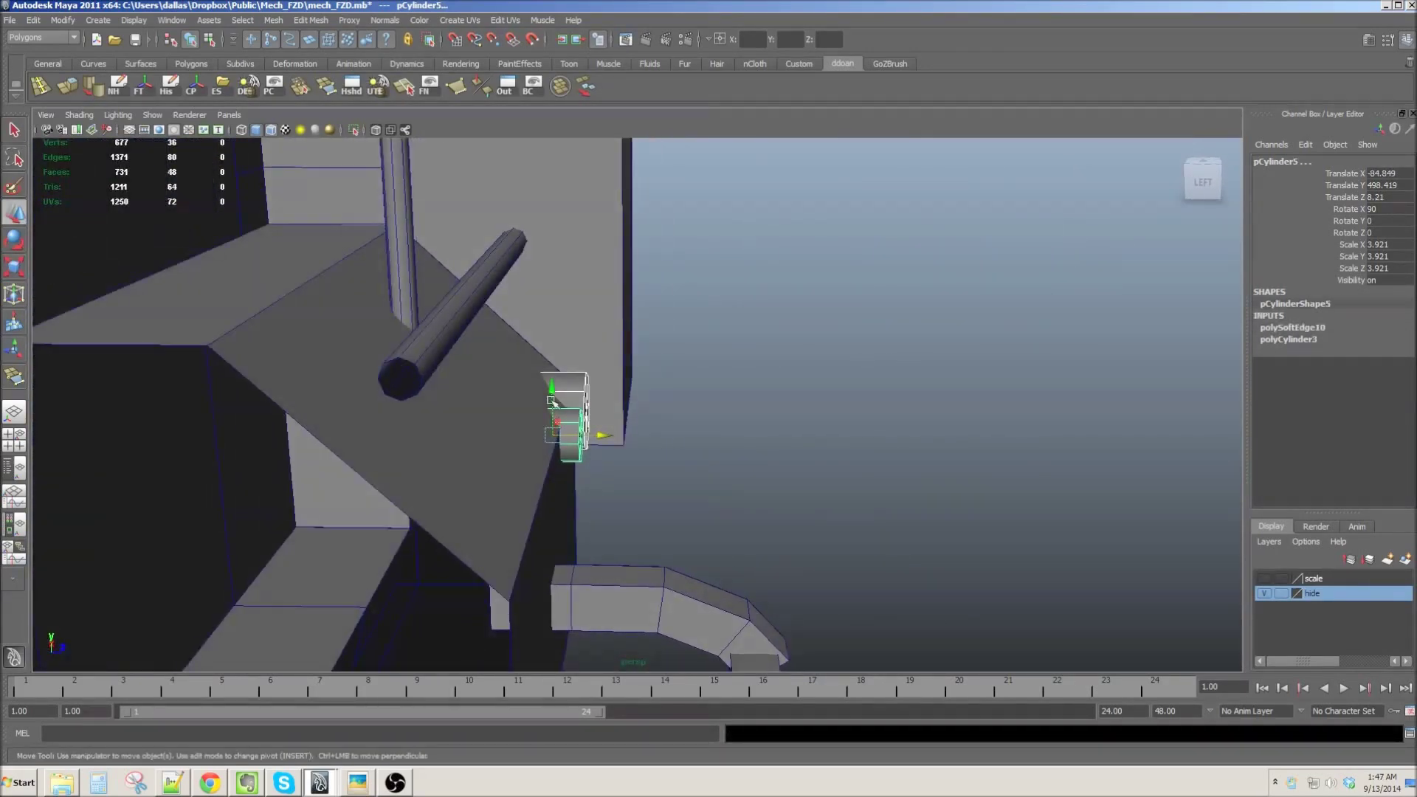
mouse_move(723, 408)
left_mouse_down("alt")
mouse_move(708, 499)
mouse_move(768, 428)
left_mouse_up("alt")
left_click(769, 425)
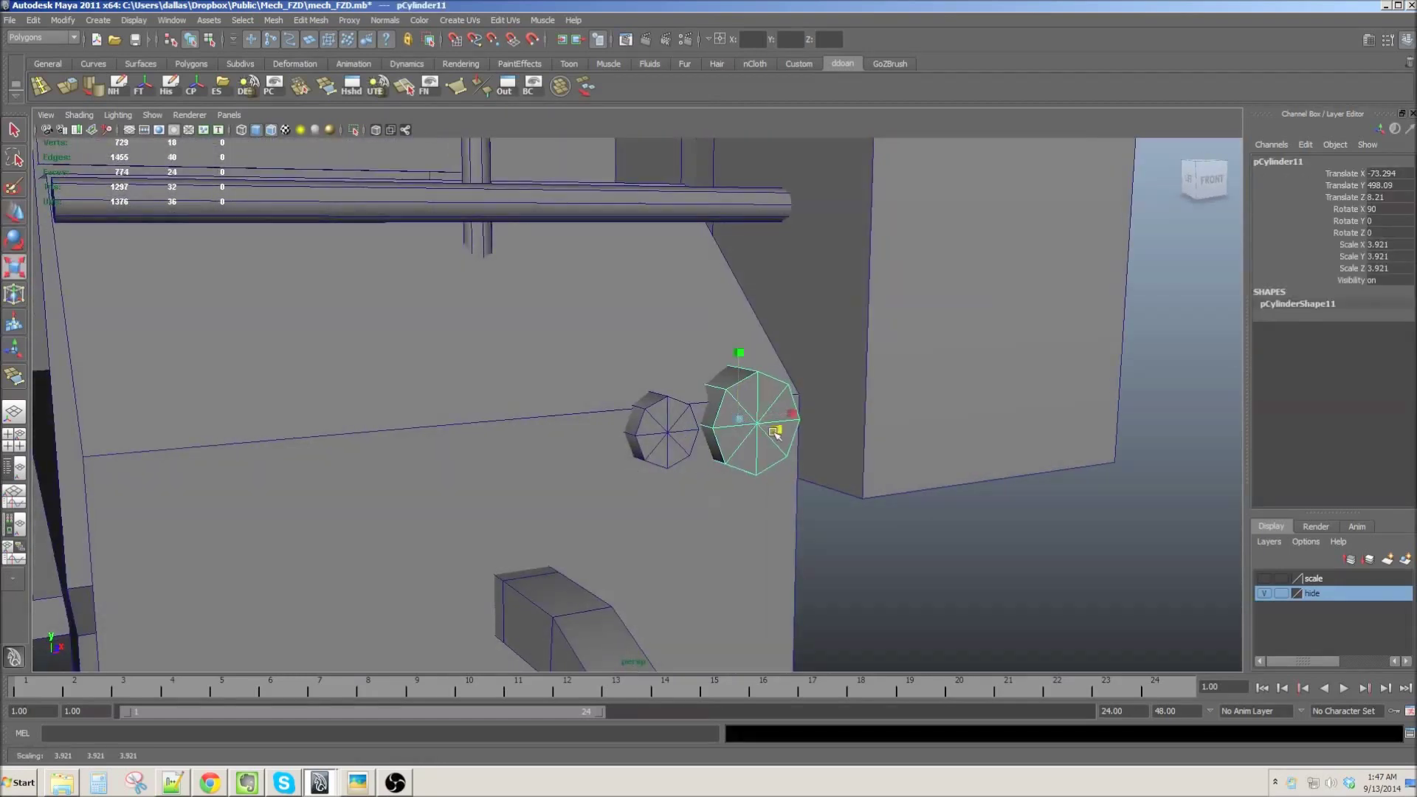
scroll(770, 468, "down", 3)
scroll(860, 491, "down", 3)
Step: Select the bracket below the cylinders, then a corner vertex of the top shell
left_click(602, 452)
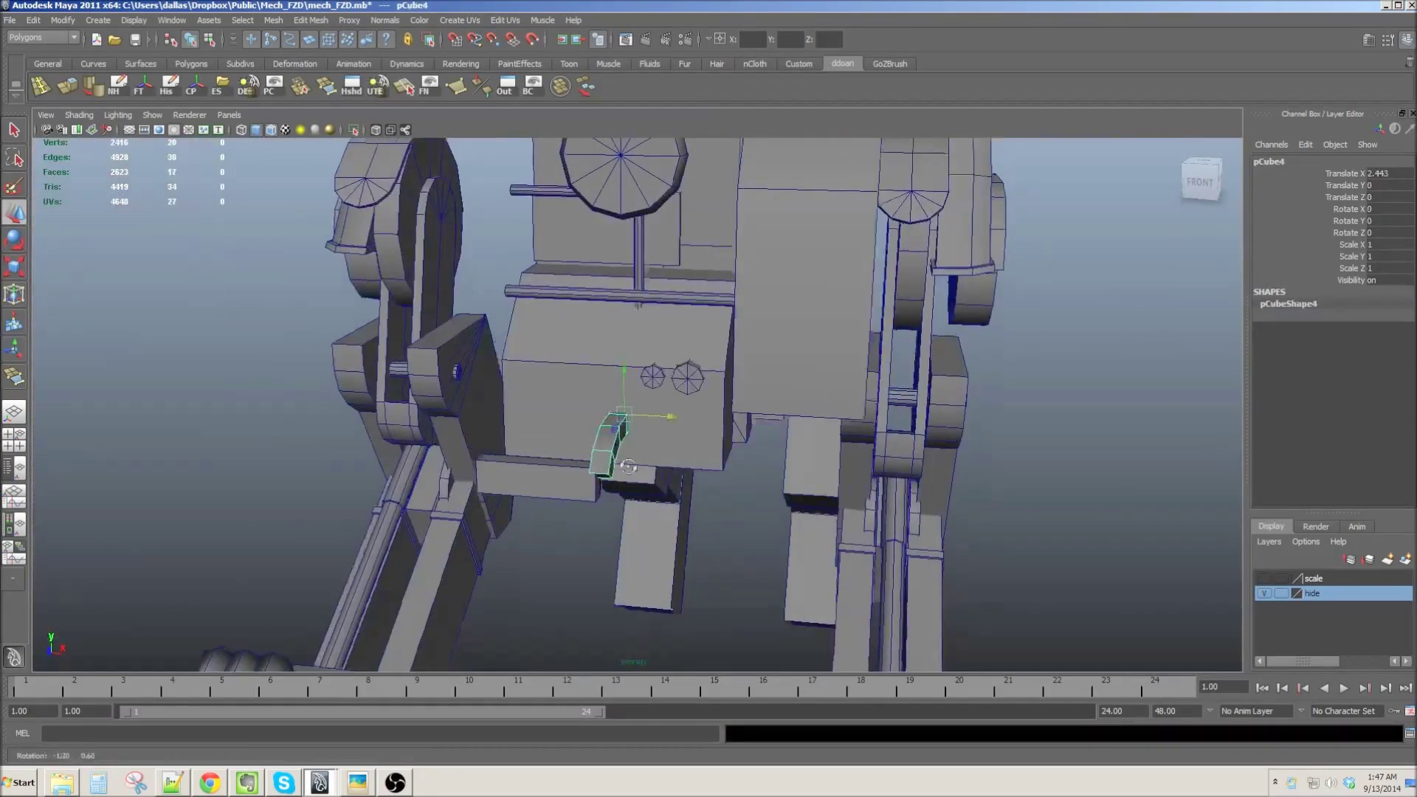
scroll(690, 426, "up", 3)
scroll(812, 443, "down", 2)
left_click(895, 411)
mouse_move(895, 411)
left_mouse_down("alt")
mouse_move(626, 458)
mouse_move(657, 436)
left_mouse_up("alt")
scroll(620, 444, "down", 3)
left_click(802, 358)
left_click_drag(799, 289, 668, 439, "alt")
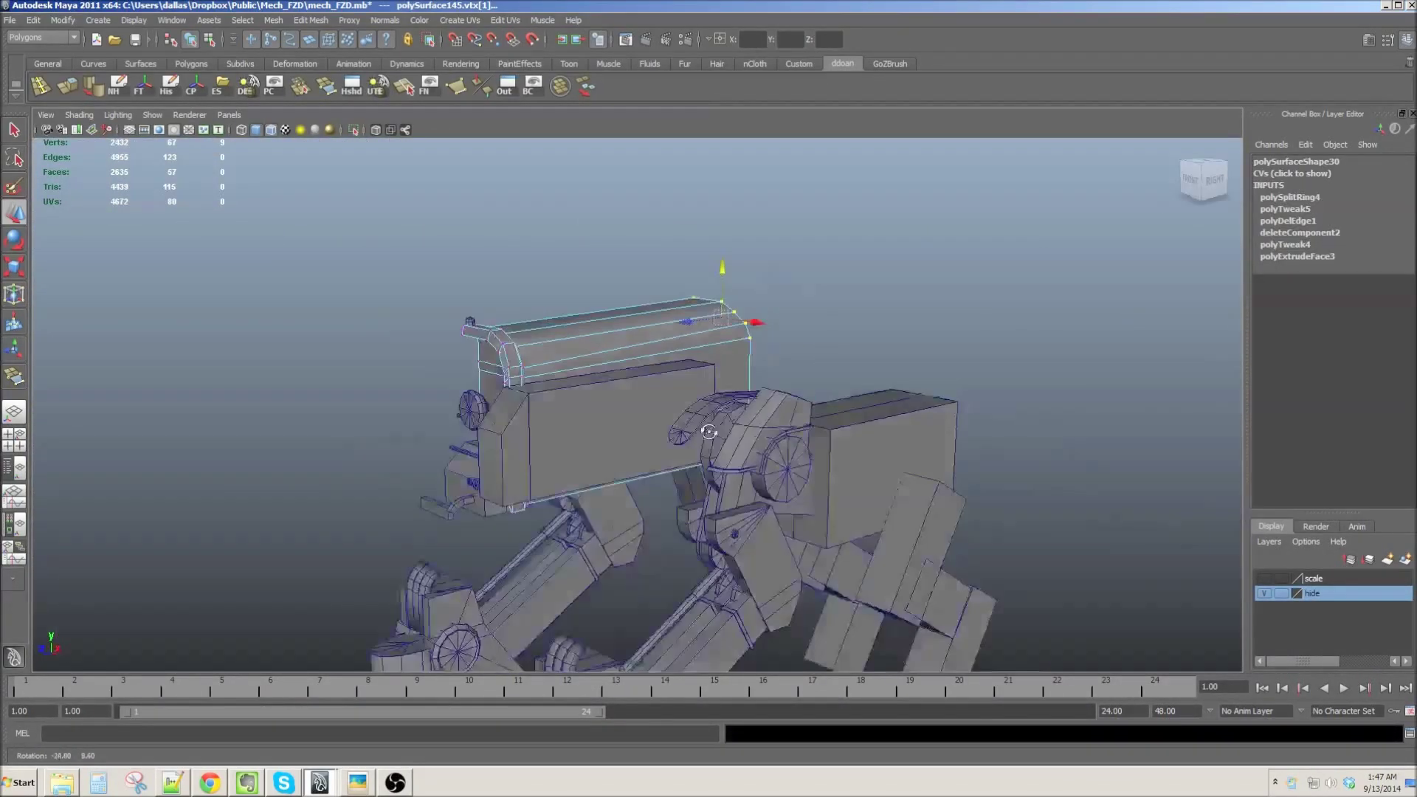
Step: Inspect the block under the mech's front from below, checking its bottom vertices
scroll(668, 440, "up", 3)
left_click(728, 374)
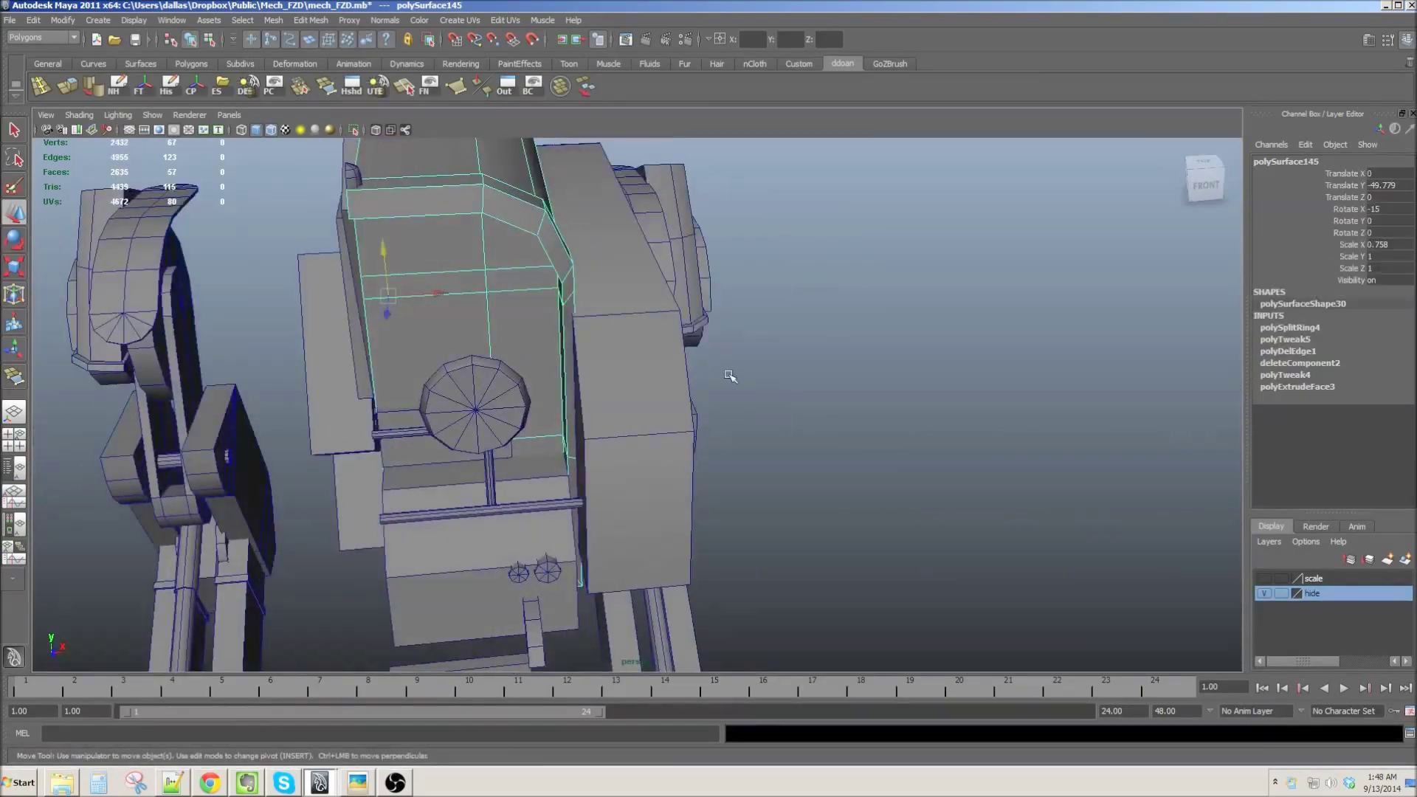
mouse_move(727, 373)
left_mouse_down("alt")
mouse_move(869, 512)
mouse_move(696, 500)
left_mouse_up("alt")
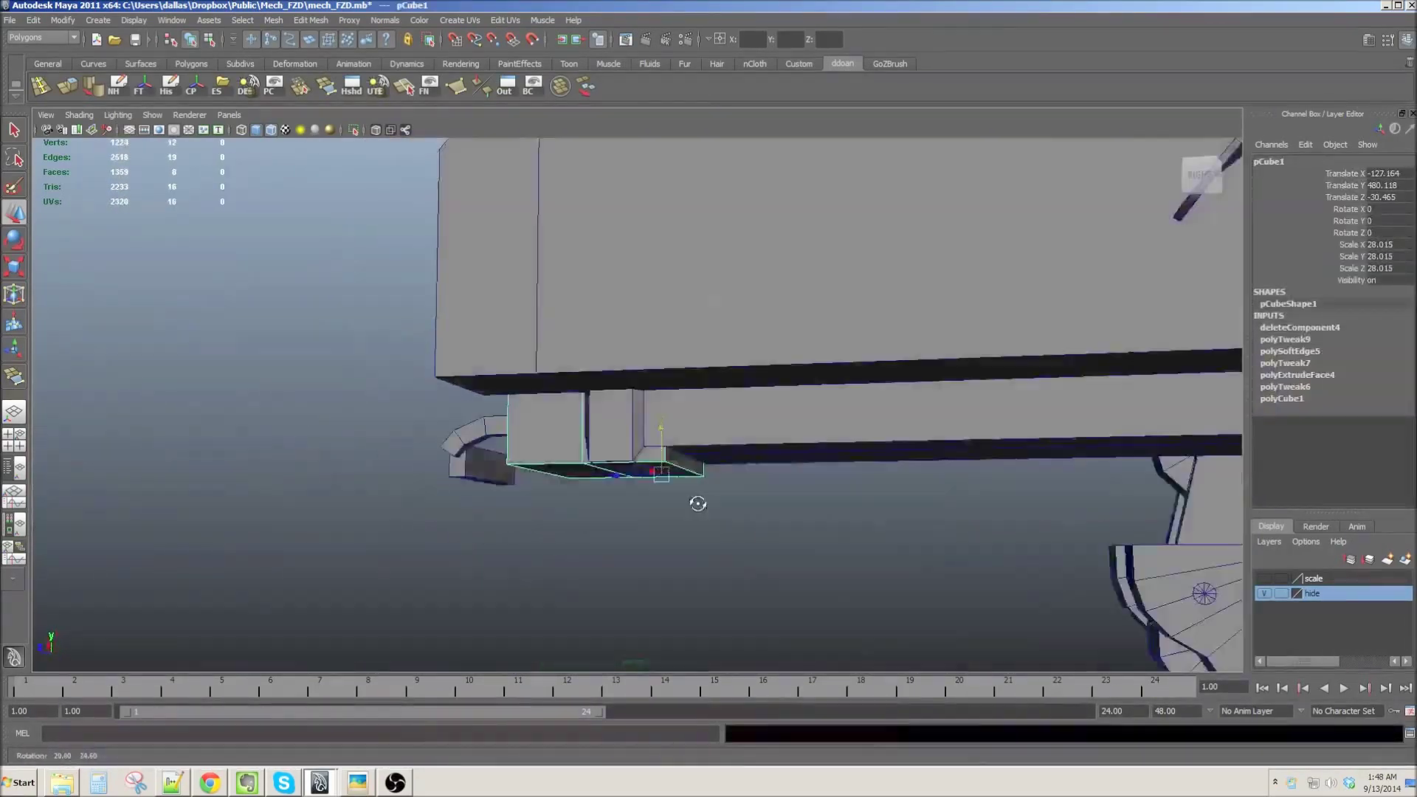
mouse_move(554, 537)
left_mouse_down("alt")
mouse_move(475, 512)
mouse_move(544, 441)
left_mouse_up("alt")
scroll(544, 441, "down", 5)
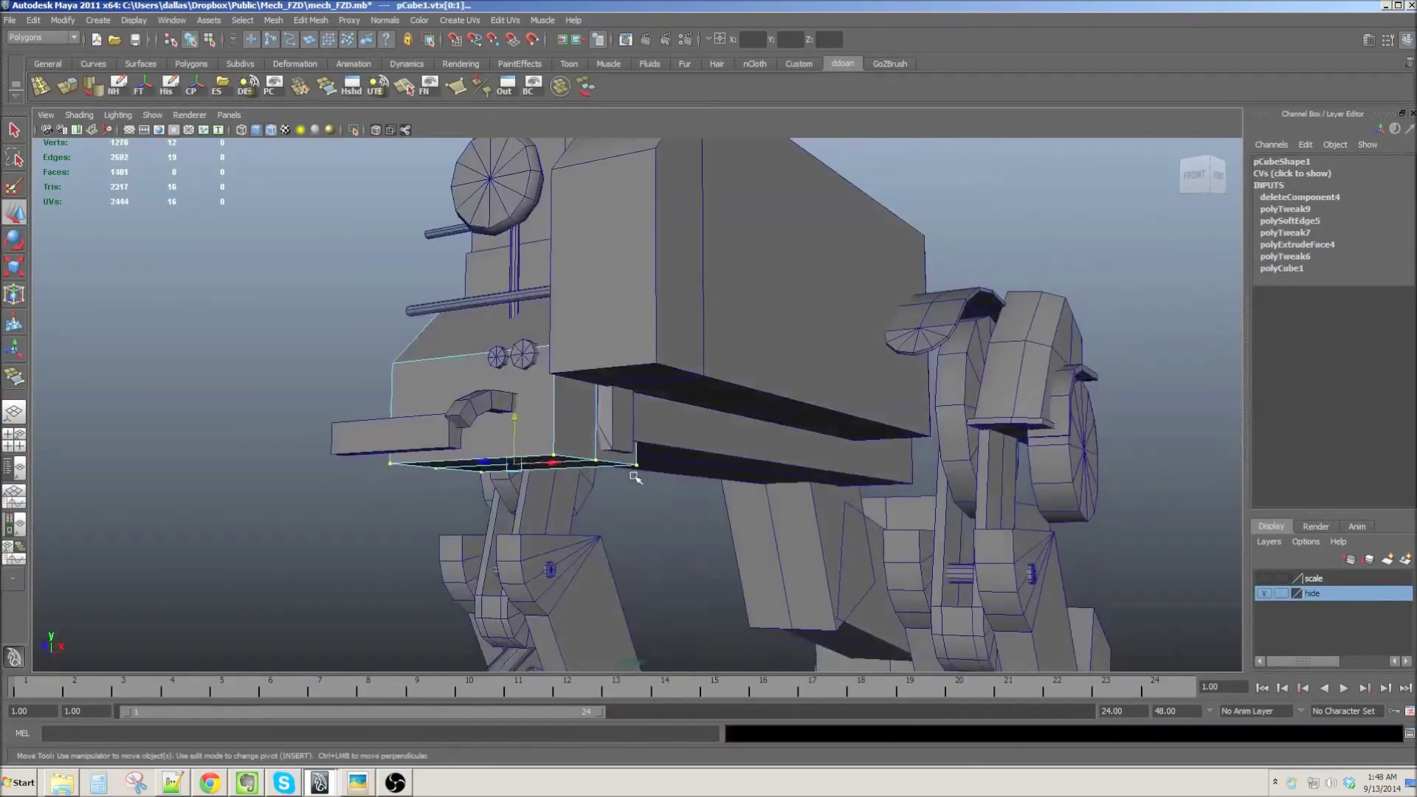
left_click(670, 490)
mouse_move(633, 480)
left_mouse_down("alt")
mouse_move(671, 490)
mouse_move(670, 511)
mouse_move(636, 537)
mouse_move(623, 490)
left_mouse_up("alt")
Step: Tilt the small block 45 degrees on Z against the body's underside
left_click(522, 443)
mouse_move(521, 443)
left_mouse_down("alt")
mouse_move(685, 521)
mouse_move(592, 468)
mouse_move(380, 573)
mouse_move(642, 538)
mouse_move(712, 443)
mouse_move(696, 465)
mouse_move(700, 375)
left_mouse_up("alt")
key("e")
mouse_move(787, 470)
left_mouse_down("alt")
mouse_move(708, 501)
mouse_move(605, 480)
mouse_move(712, 440)
mouse_move(806, 470)
mouse_move(721, 395)
mouse_move(726, 473)
mouse_move(708, 413)
mouse_move(721, 385)
mouse_move(649, 405)
mouse_move(673, 440)
left_mouse_up("alt")
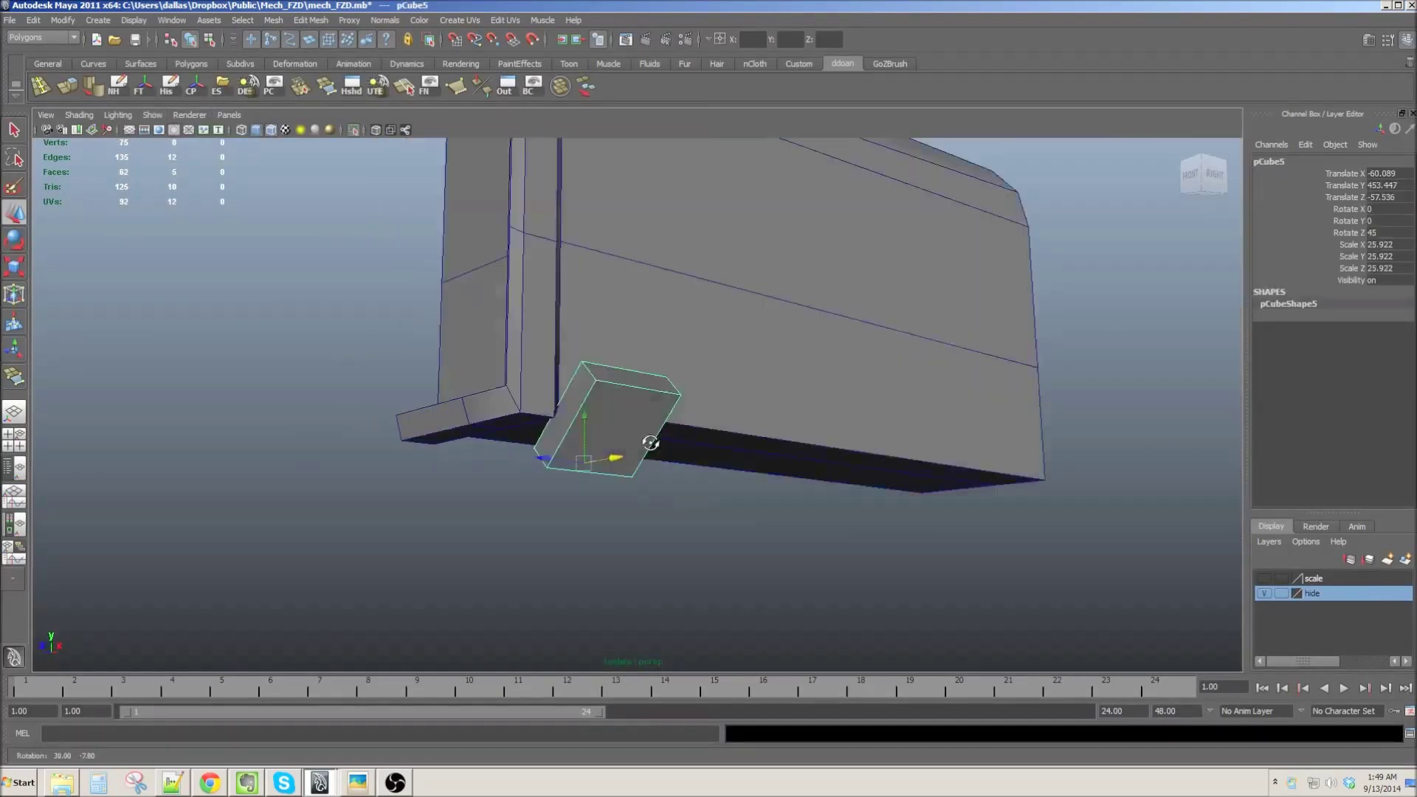
Step: Align the scale handles to the block, rotate it to -45 and raise it against the body
double_click(14, 267)
left_click(363, 231)
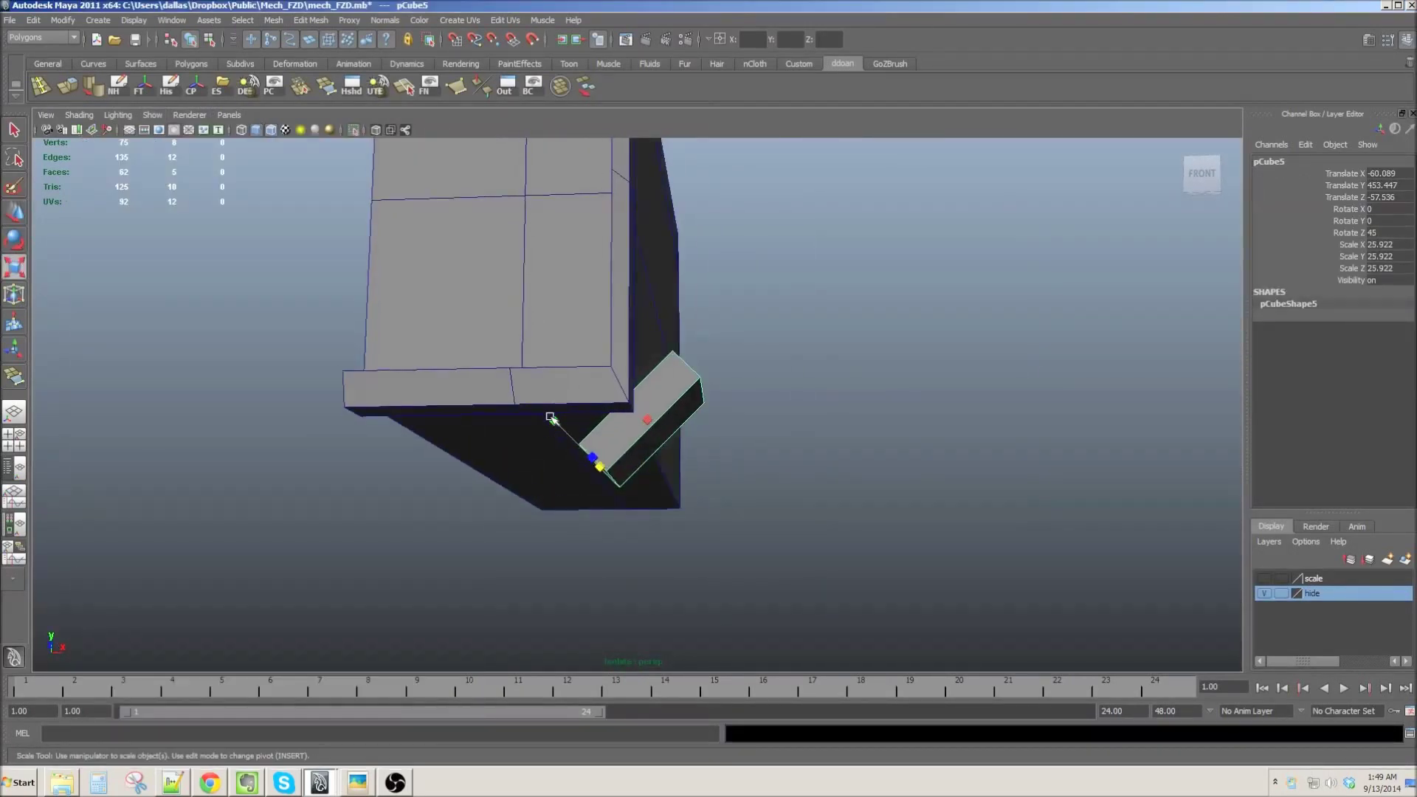
left_click_drag(583, 439, 569, 490, "alt")
key("e")
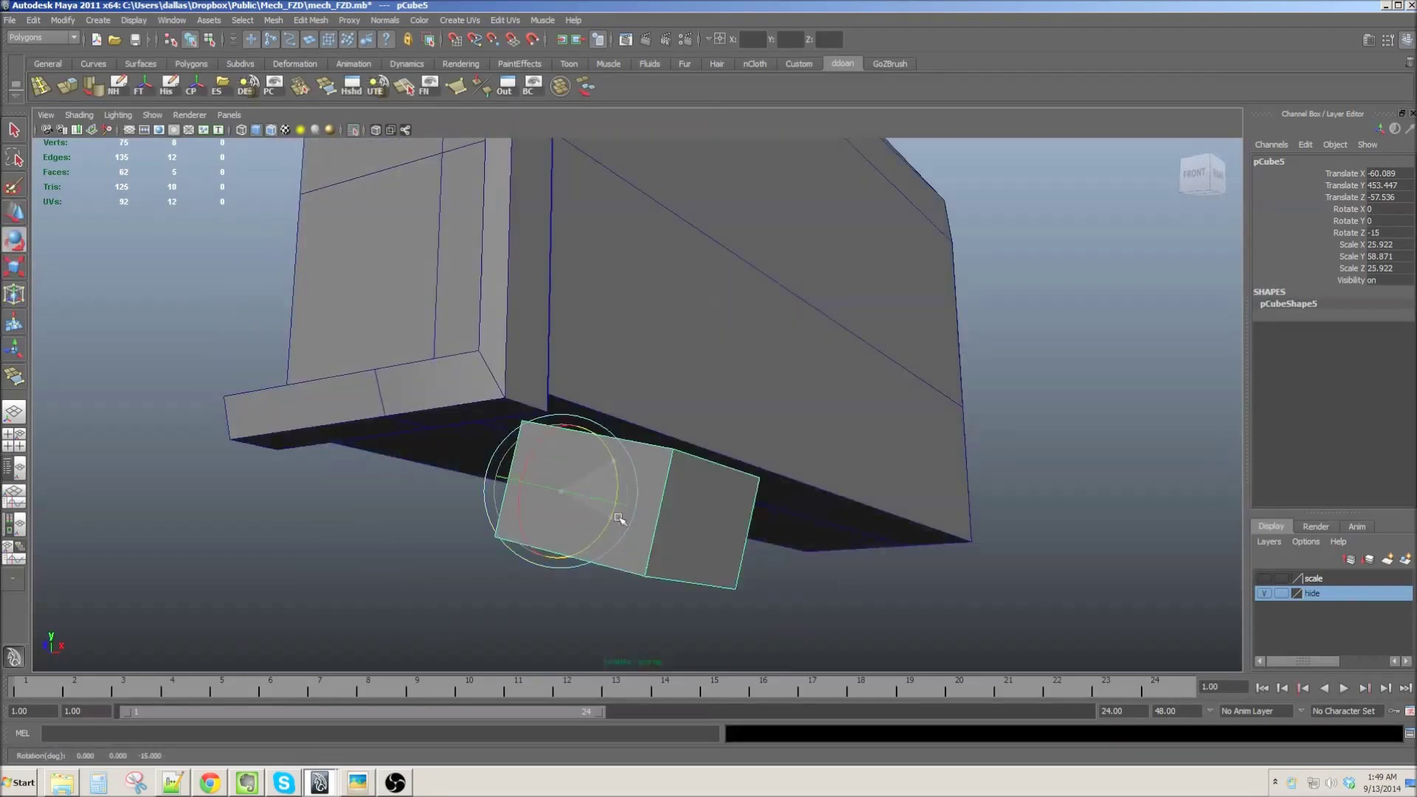
key("w")
mouse_move(658, 502)
left_mouse_down("alt")
mouse_move(605, 351)
mouse_move(512, 354)
left_mouse_up("alt")
Step: Elongate the tilted block and position it along the body's underside
key("r")
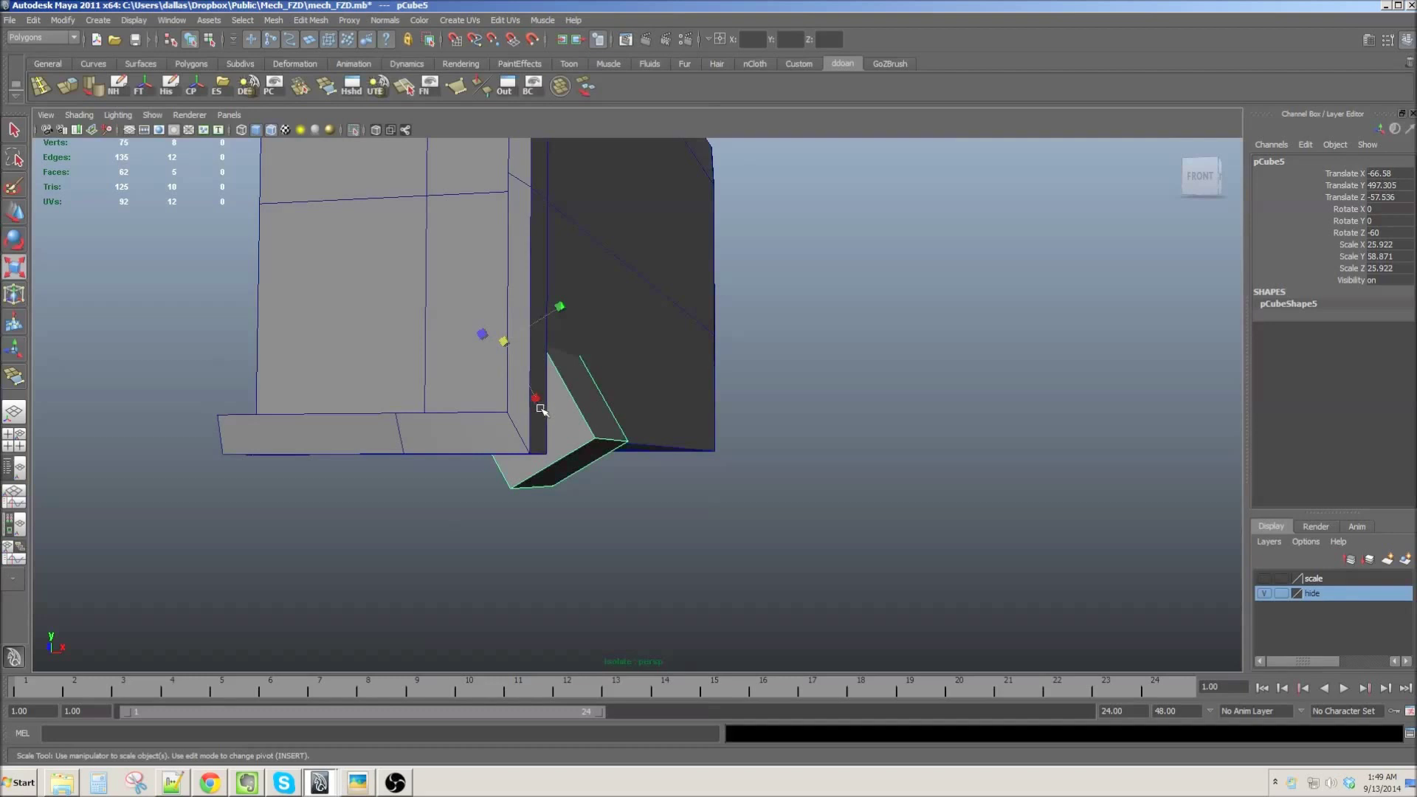
left_click_drag(525, 367, 561, 347, "alt")
left_click_drag(576, 347, 631, 355)
left_click_drag(506, 323, 516, 336)
mouse_move(517, 335)
left_mouse_down("alt")
mouse_move(829, 428)
mouse_move(490, 458)
left_mouse_up("alt")
key("e")
key("w")
left_click_drag(667, 420, 640, 421)
mouse_move(550, 413)
left_mouse_down("alt")
mouse_move(570, 370)
mouse_move(626, 405)
mouse_move(598, 376)
mouse_move(721, 480)
mouse_move(533, 436)
mouse_move(749, 506)
left_mouse_up("alt")
key("r")
Step: Duplicate the block, spacing the copies along Z into a row of four
key("ctrl+d")
key("w")
mouse_move(668, 420)
left_mouse_down()
mouse_move(622, 423)
mouse_move(626, 440)
left_mouse_up()
mouse_move(626, 440)
left_mouse_down("alt")
mouse_move(622, 463)
mouse_move(673, 459)
left_mouse_up("alt")
scroll(774, 475, "down", 3)
scroll(626, 476, "down", 3)
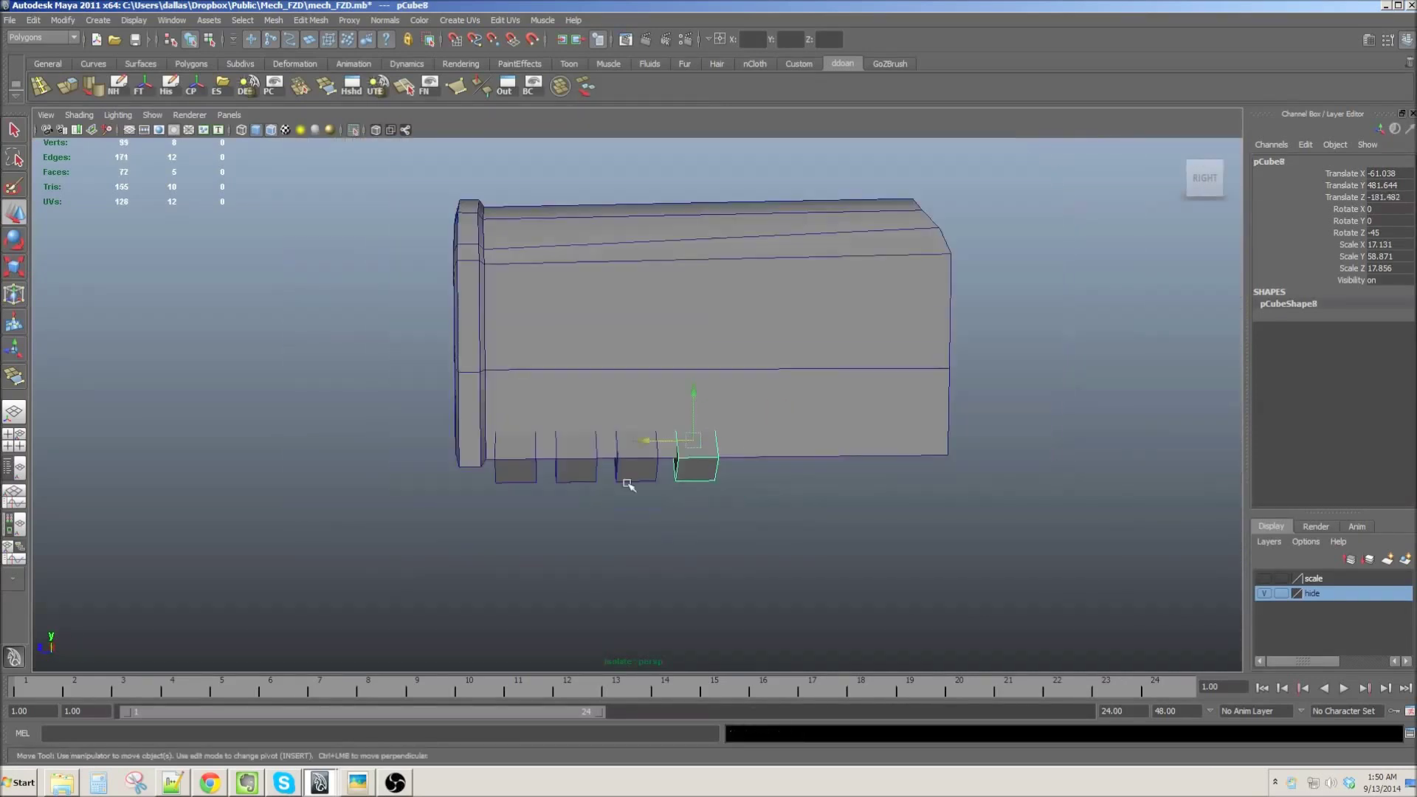
left_click(152, 114)
left_click(310, 140)
mouse_move(516, 347)
left_mouse_down("alt")
mouse_move(702, 460)
mouse_move(435, 391)
left_mouse_up("alt")
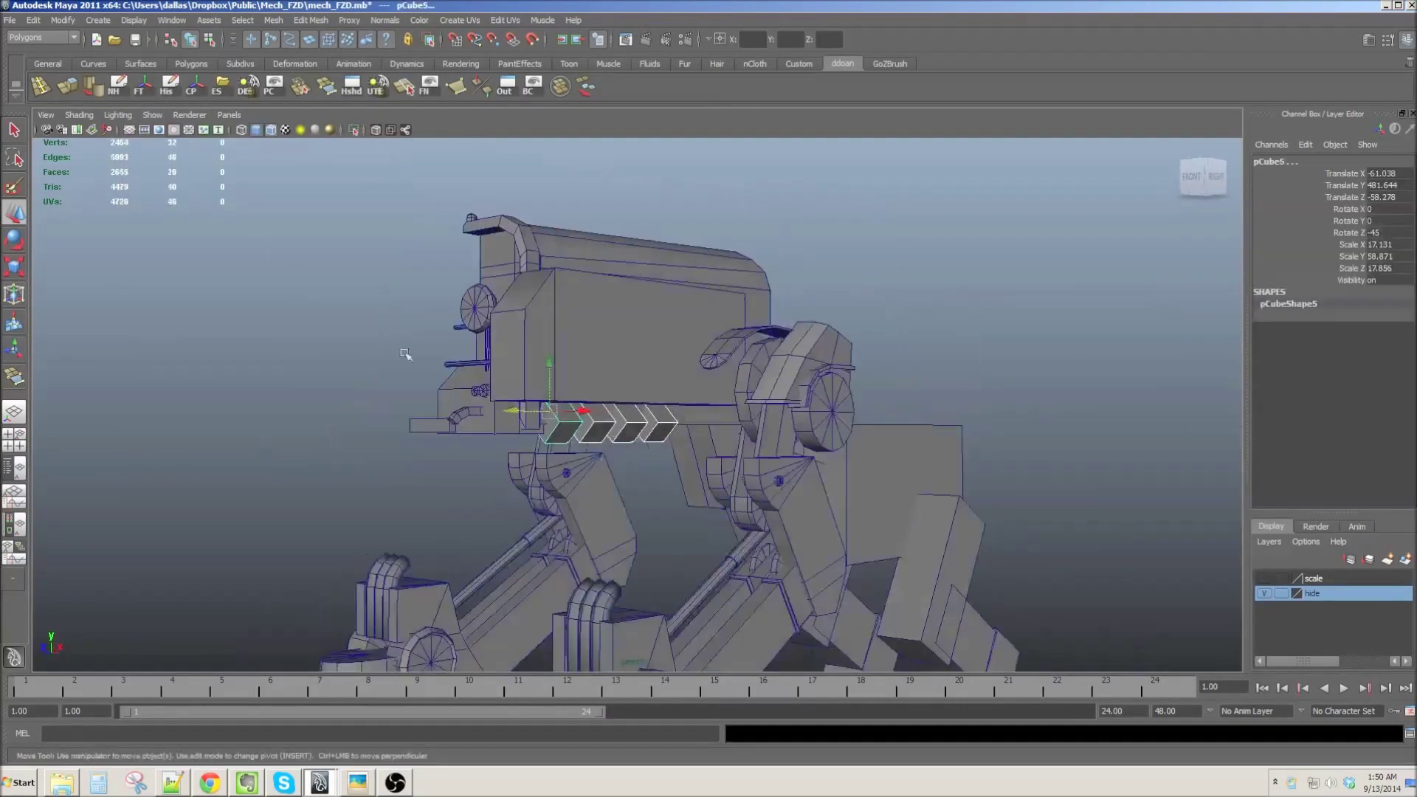
Step: Switch between the four-view layout and the maximized top and perspective views
mouse_move(435, 391)
left_mouse_down("alt")
mouse_move(632, 395)
mouse_move(554, 416)
mouse_move(642, 386)
left_mouse_up("alt")
scroll(632, 394, "up", 5)
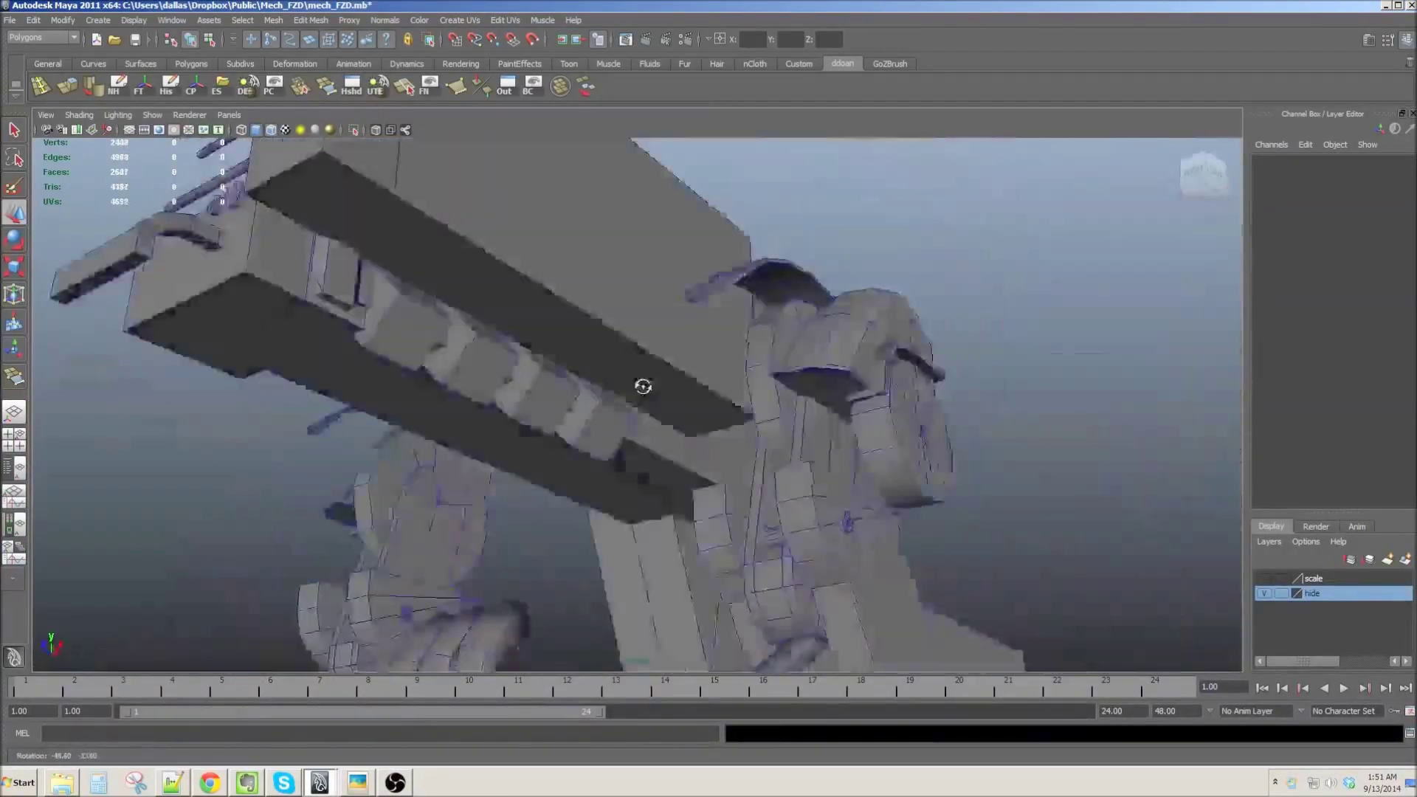
key("space")
scroll(871, 572, "up", 2)
scroll(436, 522, "up", 3)
scroll(437, 348, "up", 3)
scroll(459, 269, "up", 2)
key("space")
scroll(463, 277, "down", 3)
key("space")
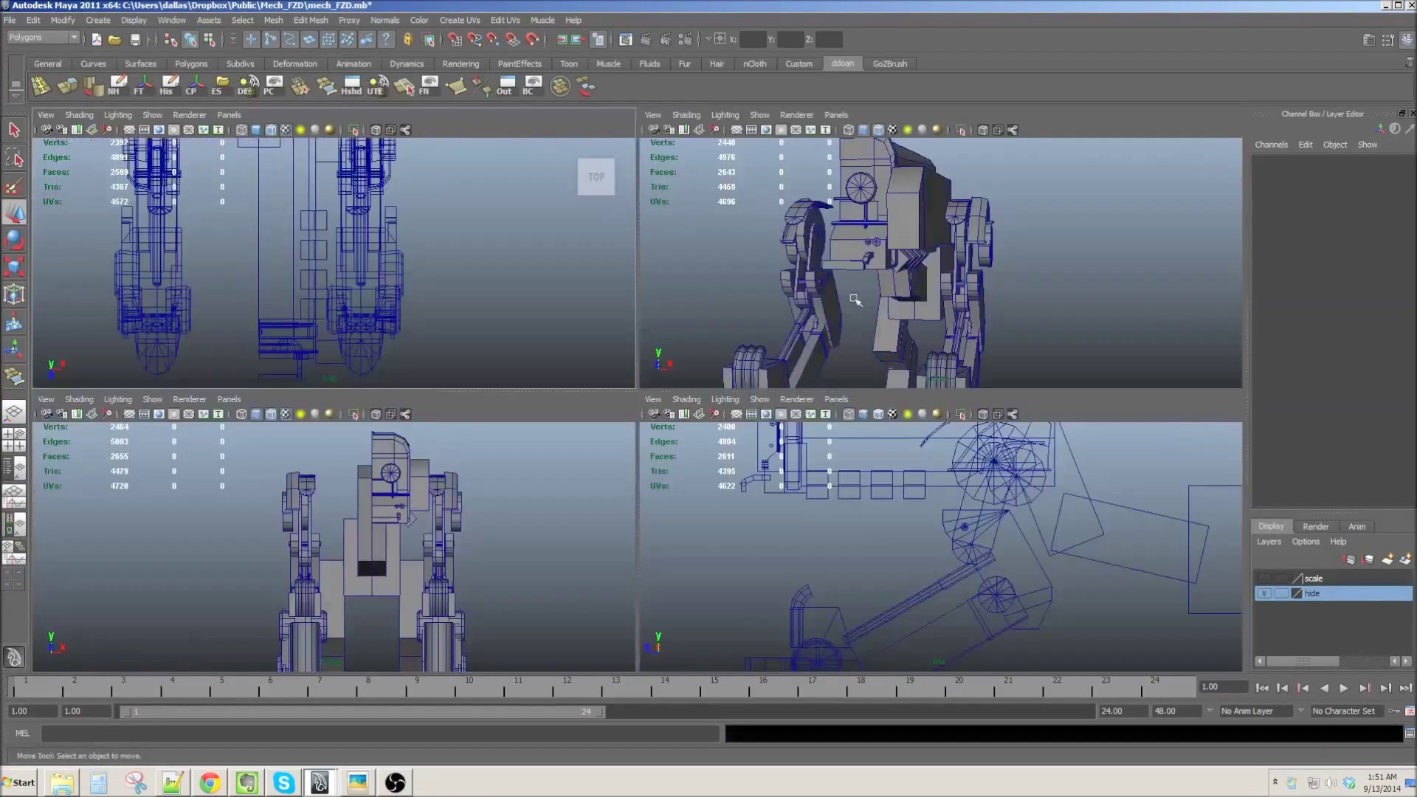
key("space")
Step: Isolate the body and its four underside blocks with Isolate Select > View Selected
left_click(590, 373)
left_click_drag(590, 372, 191, 132, "alt")
left_click(152, 115)
left_click(304, 144)
key("space")
key("space")
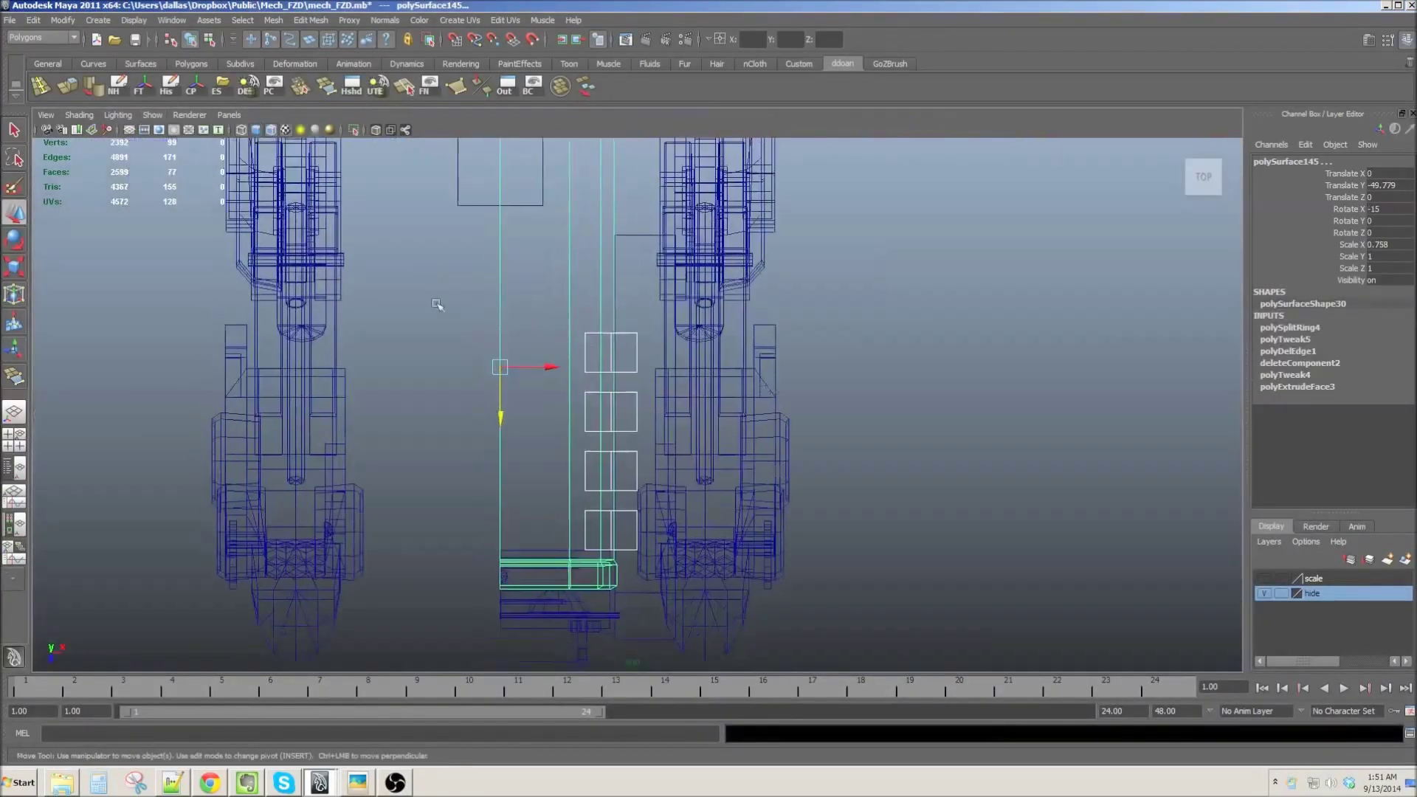
left_click(152, 115)
left_click(664, 310)
scroll(676, 330, "up", 2)
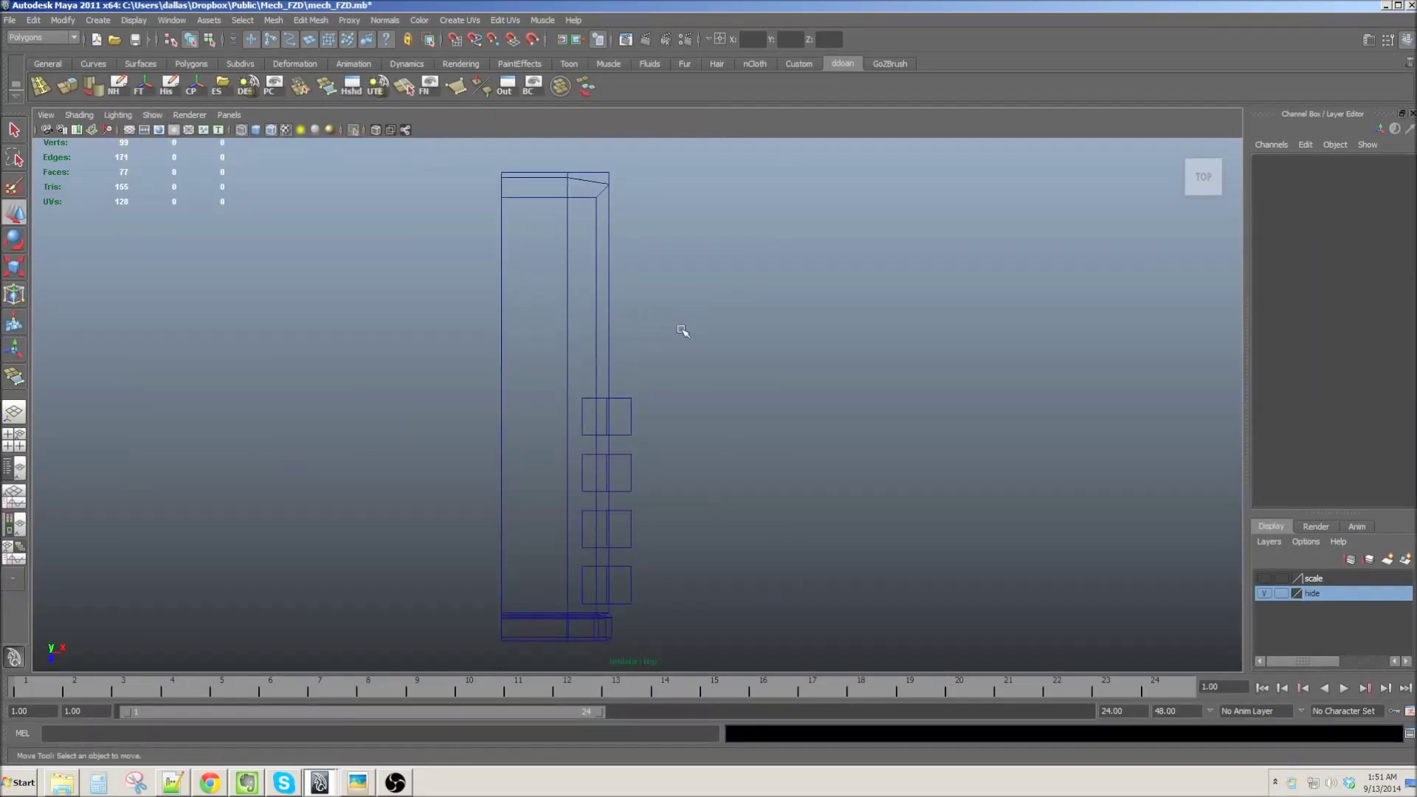
left_click(97, 20)
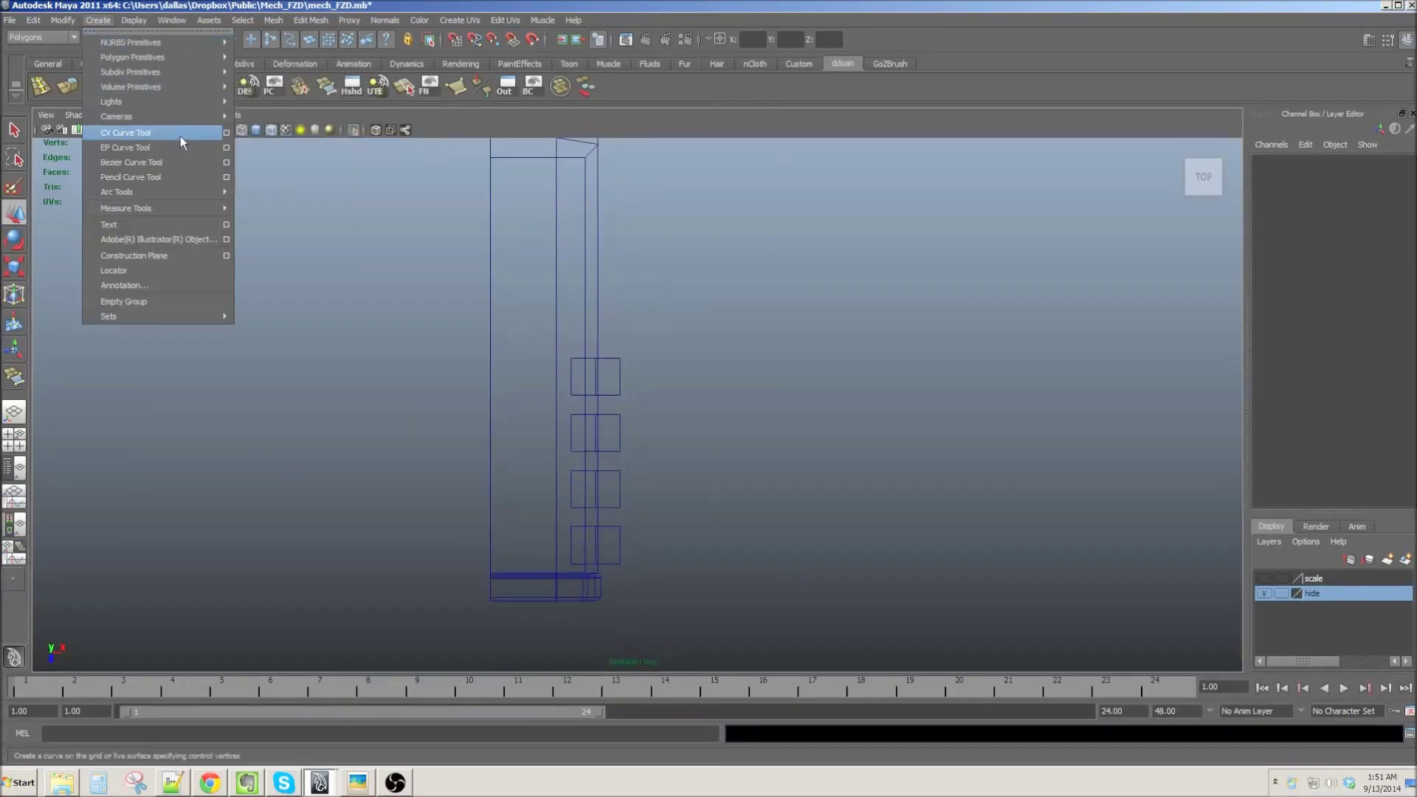
Step: Draw a CV curve beside the body that bends beneath the underside blocks
left_click(126, 133)
scroll(587, 241, "up", 1)
left_click(548, 241)
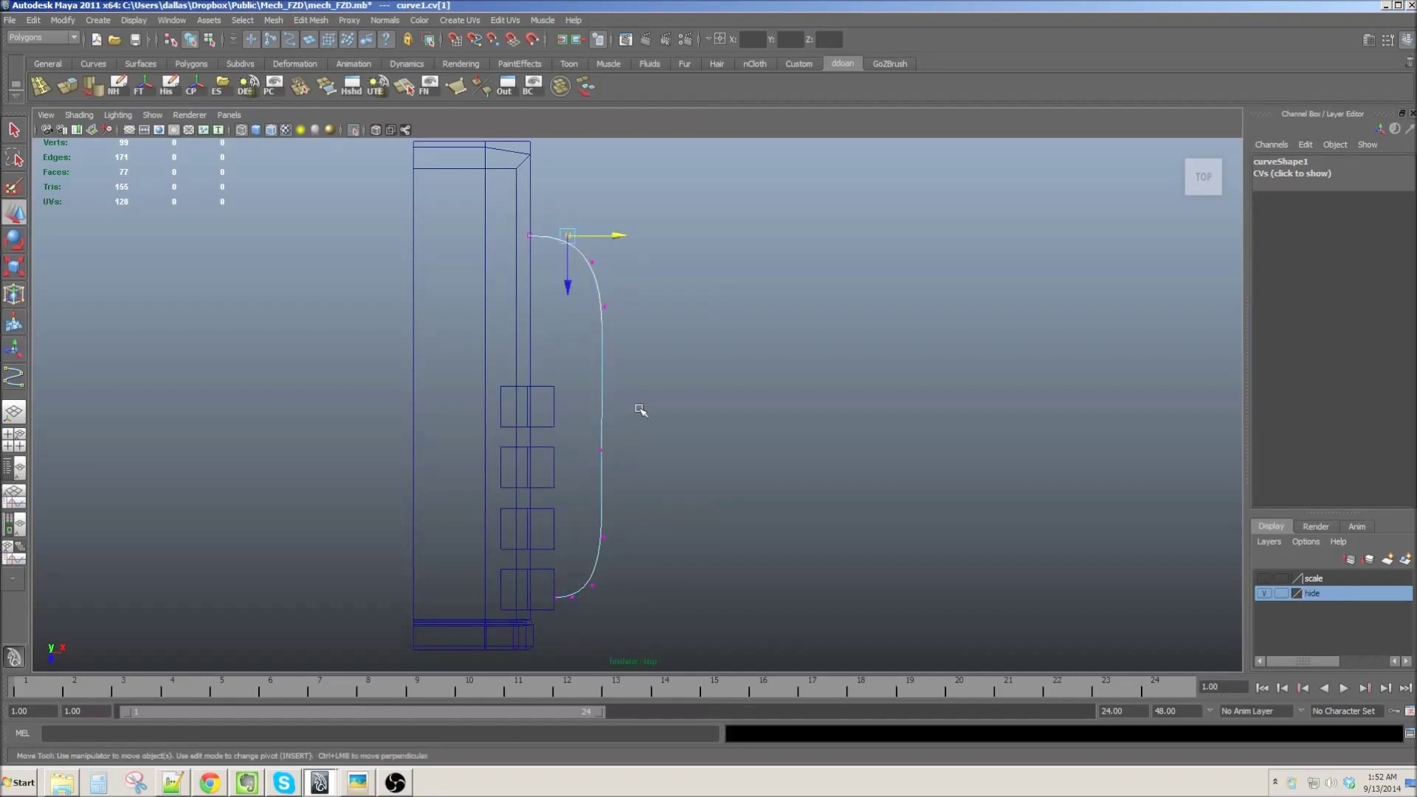
key("F8")
scroll(659, 446, "up", 1)
mouse_move(605, 433)
left_mouse_down("alt")
mouse_move(813, 246)
mouse_move(743, 317)
mouse_move(458, 253)
left_mouse_up("alt")
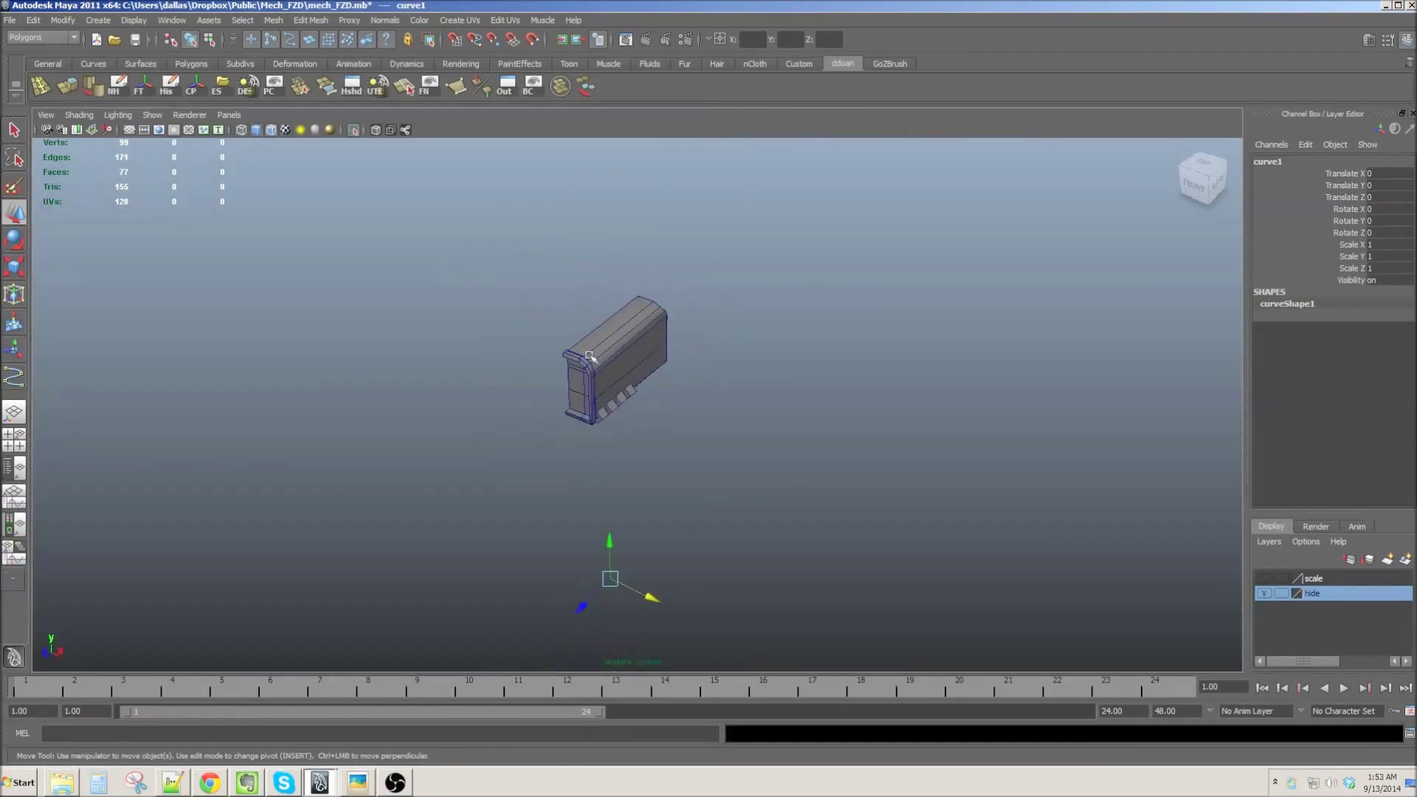
mouse_move(591, 357)
left_mouse_down("alt")
mouse_move(647, 442)
mouse_move(620, 413)
left_mouse_up("alt")
Step: Create a NURBS circle, add it to the isolated view and place it at the curve's end
left_click(97, 20)
left_click(278, 138)
key("r")
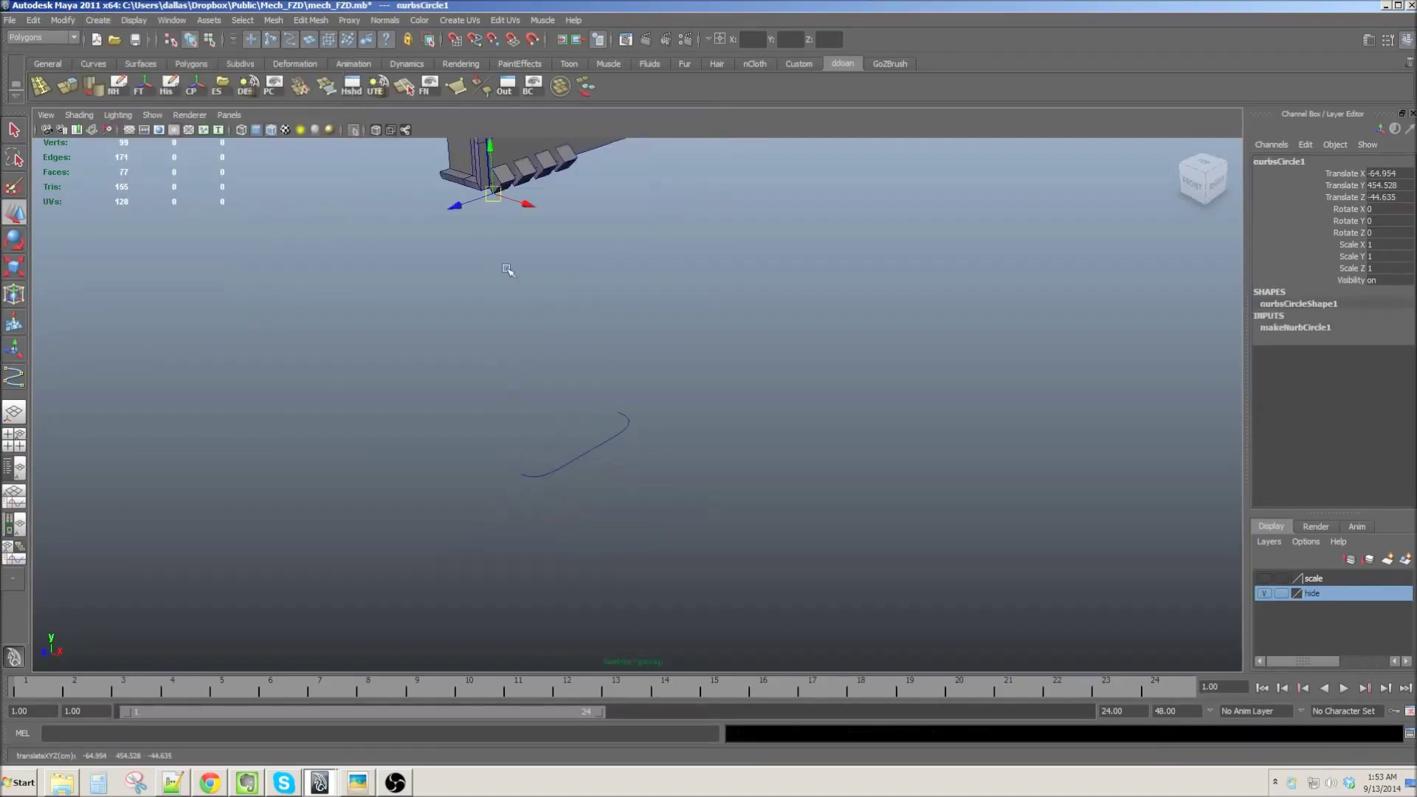
key("f")
left_click(152, 114)
mouse_move(181, 136)
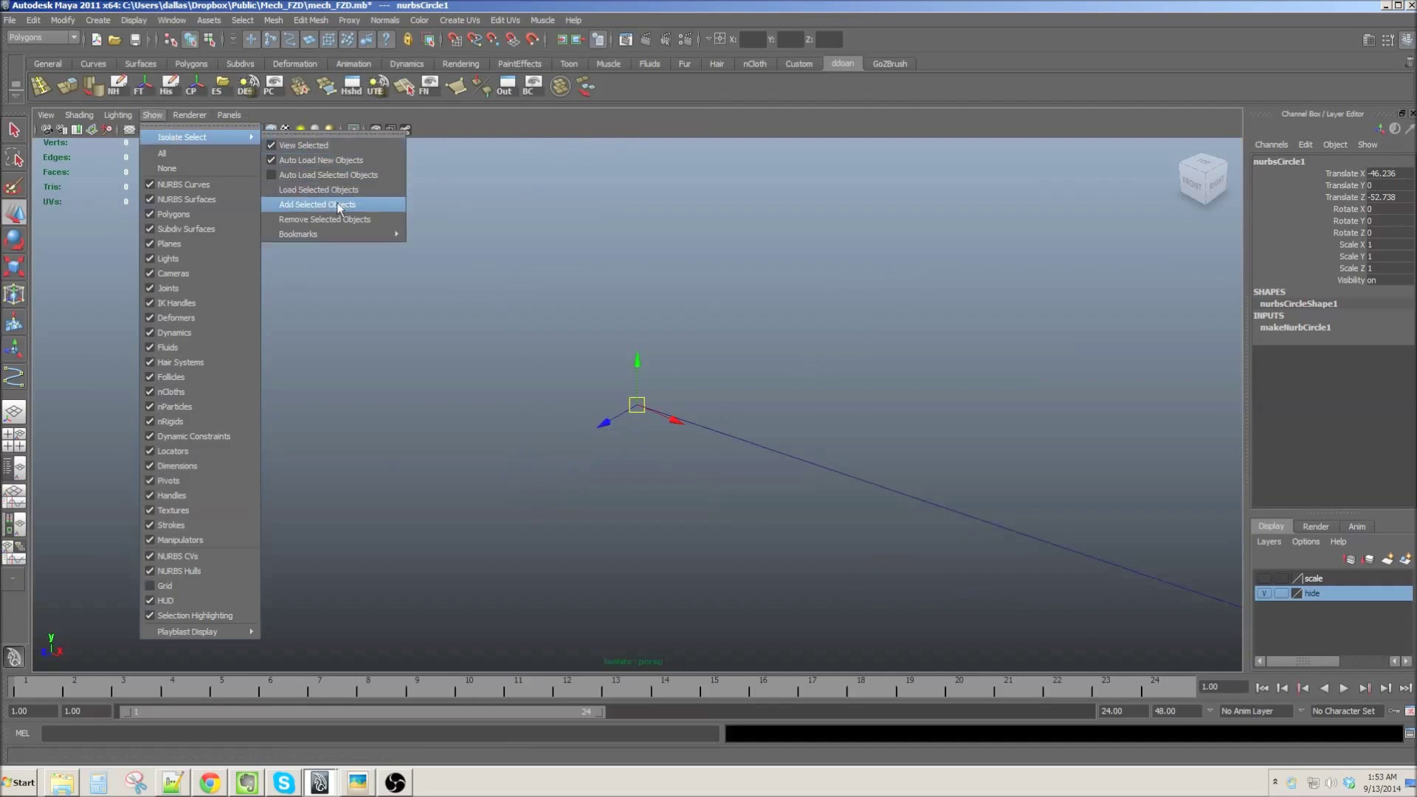
left_click(340, 206)
left_click_drag(709, 369, 752, 387, "alt")
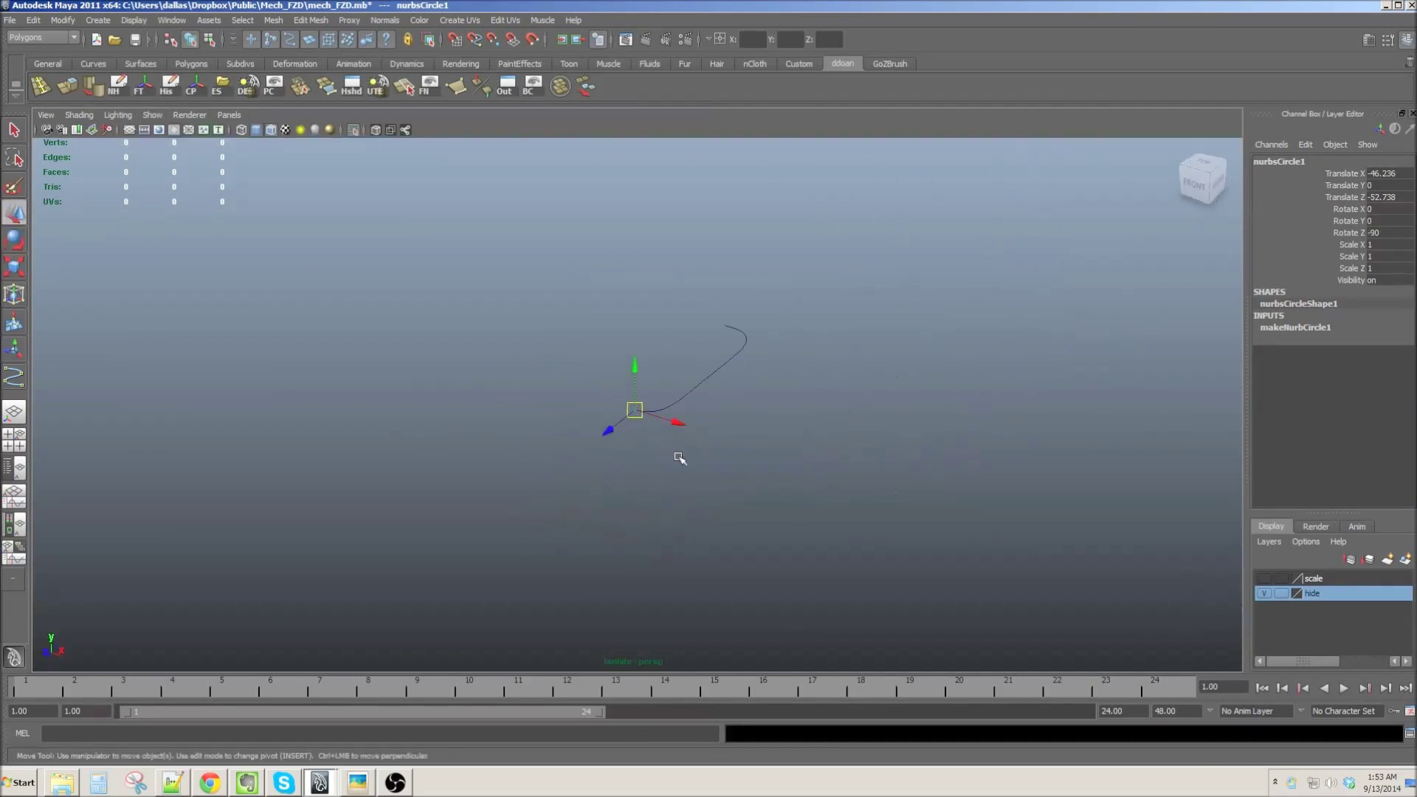
scroll(633, 353, "up", 5)
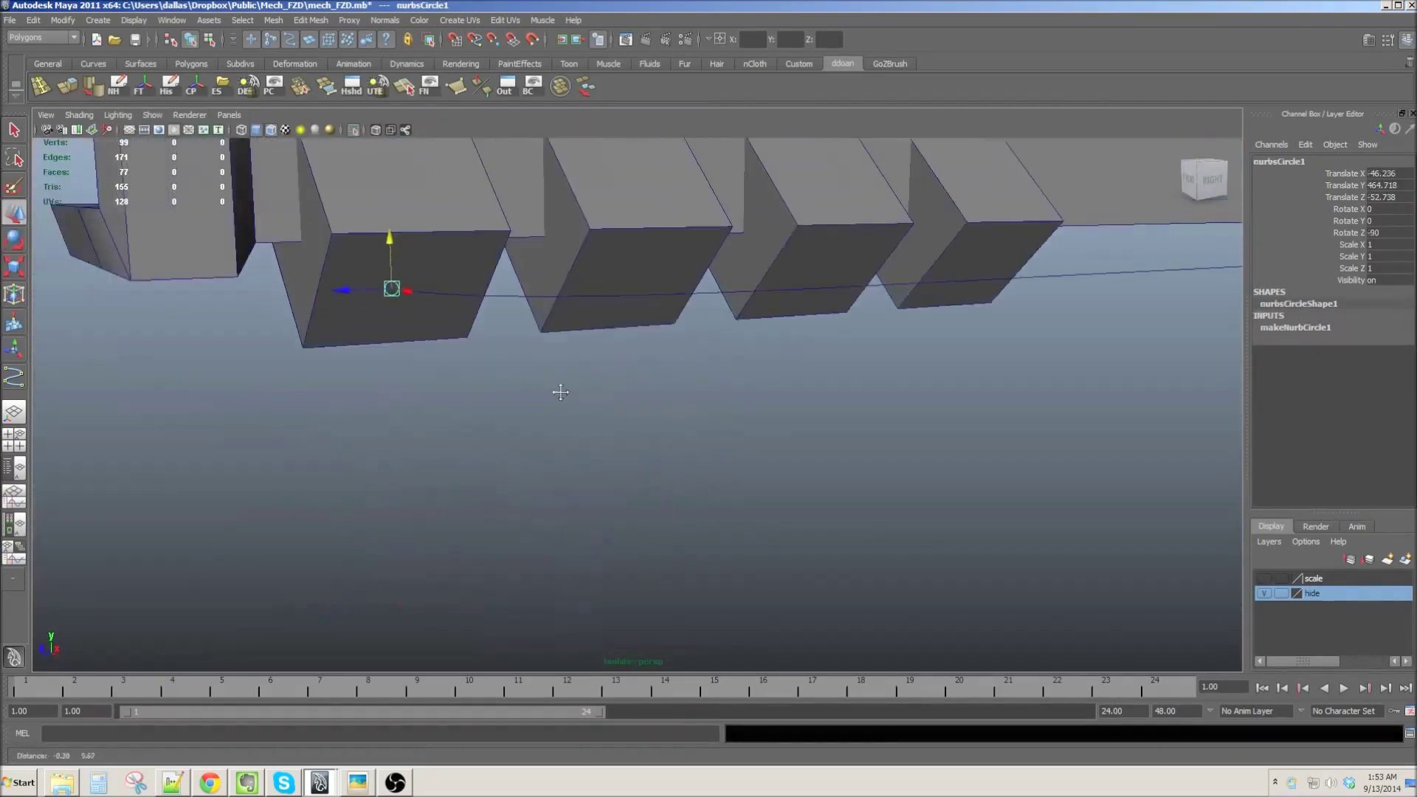
mouse_move(561, 409)
left_mouse_down("alt")
mouse_move(603, 401)
mouse_move(1078, 556)
left_mouse_up("alt")
left_click(43, 37)
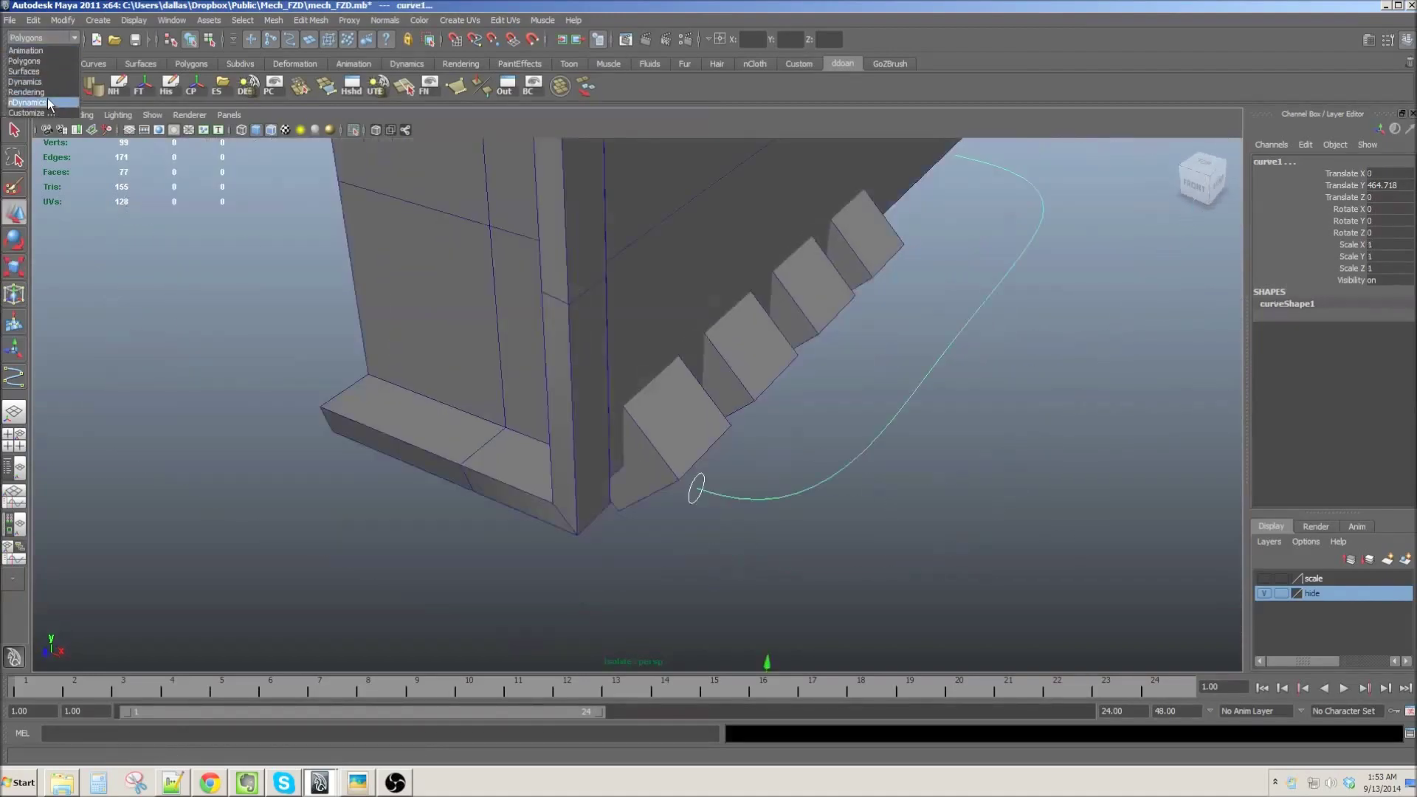
Step: Extrude the circle along the curve into a tube with tessellation U Number 1
left_click(312, 88)
mouse_move(784, 405)
left_mouse_down("alt")
mouse_move(674, 405)
mouse_move(783, 326)
mouse_move(1021, 396)
mouse_move(848, 462)
mouse_move(984, 454)
left_mouse_up("alt")
scroll(673, 405, "up", 5)
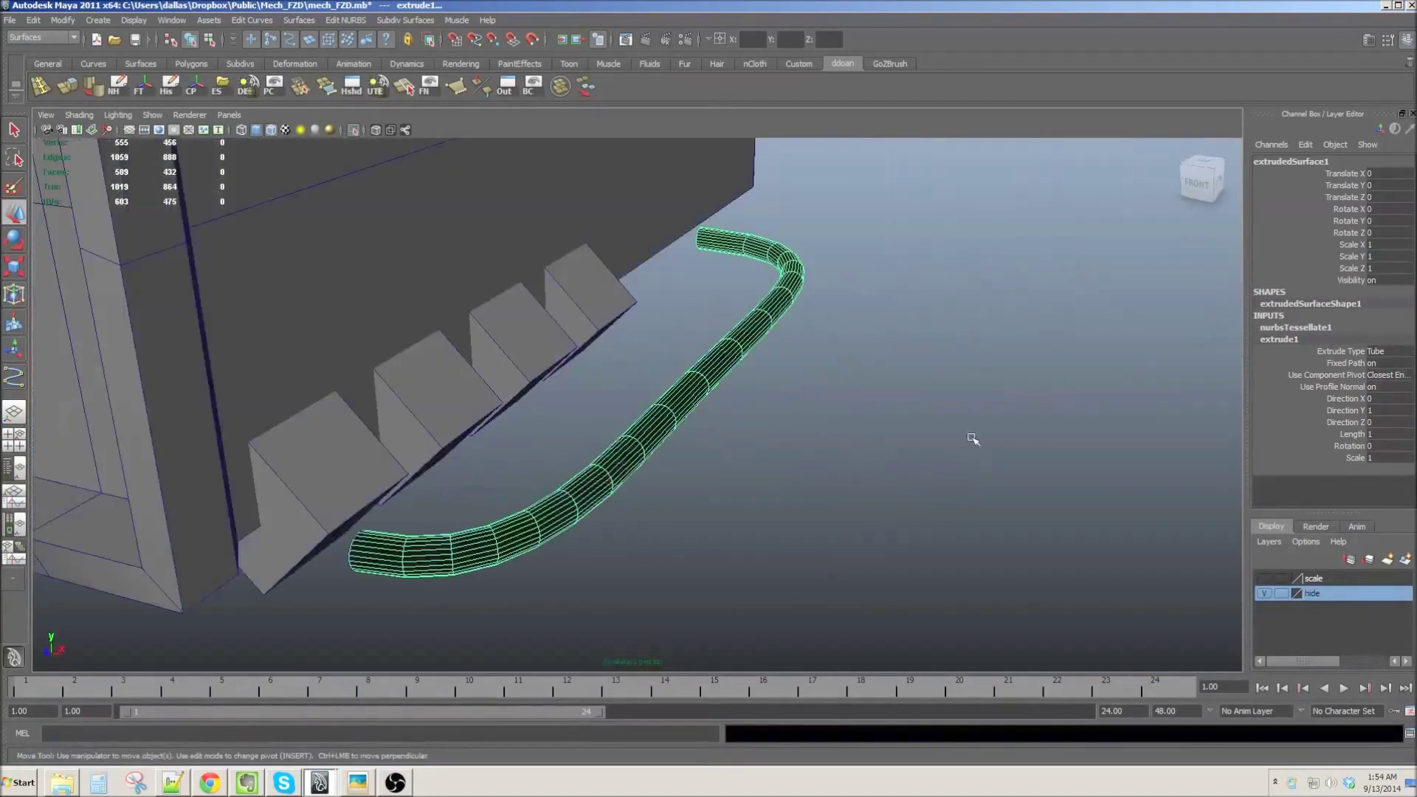
left_click(342, 88)
scroll(922, 310, "down", 3)
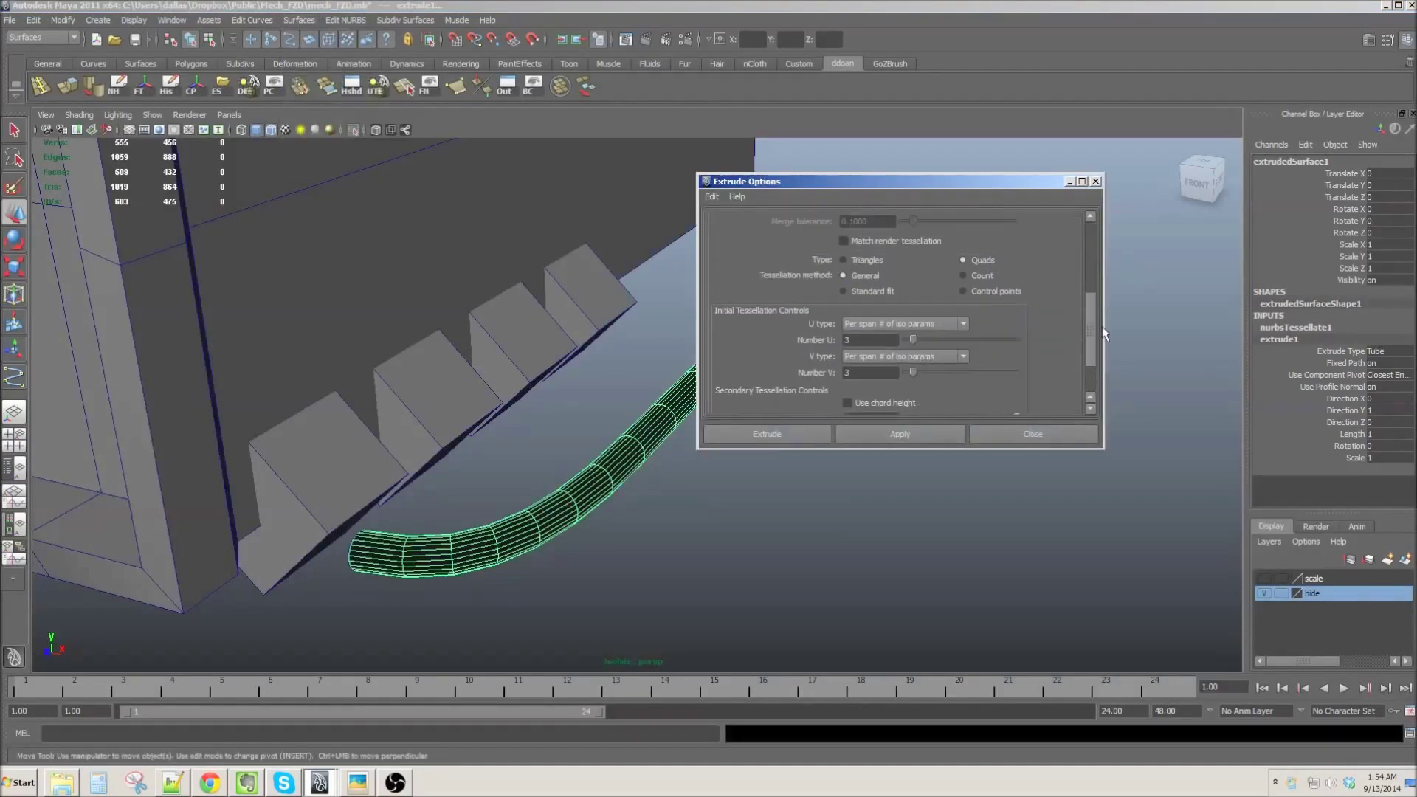
left_click_drag(1091, 393, 1152, 397, "alt")
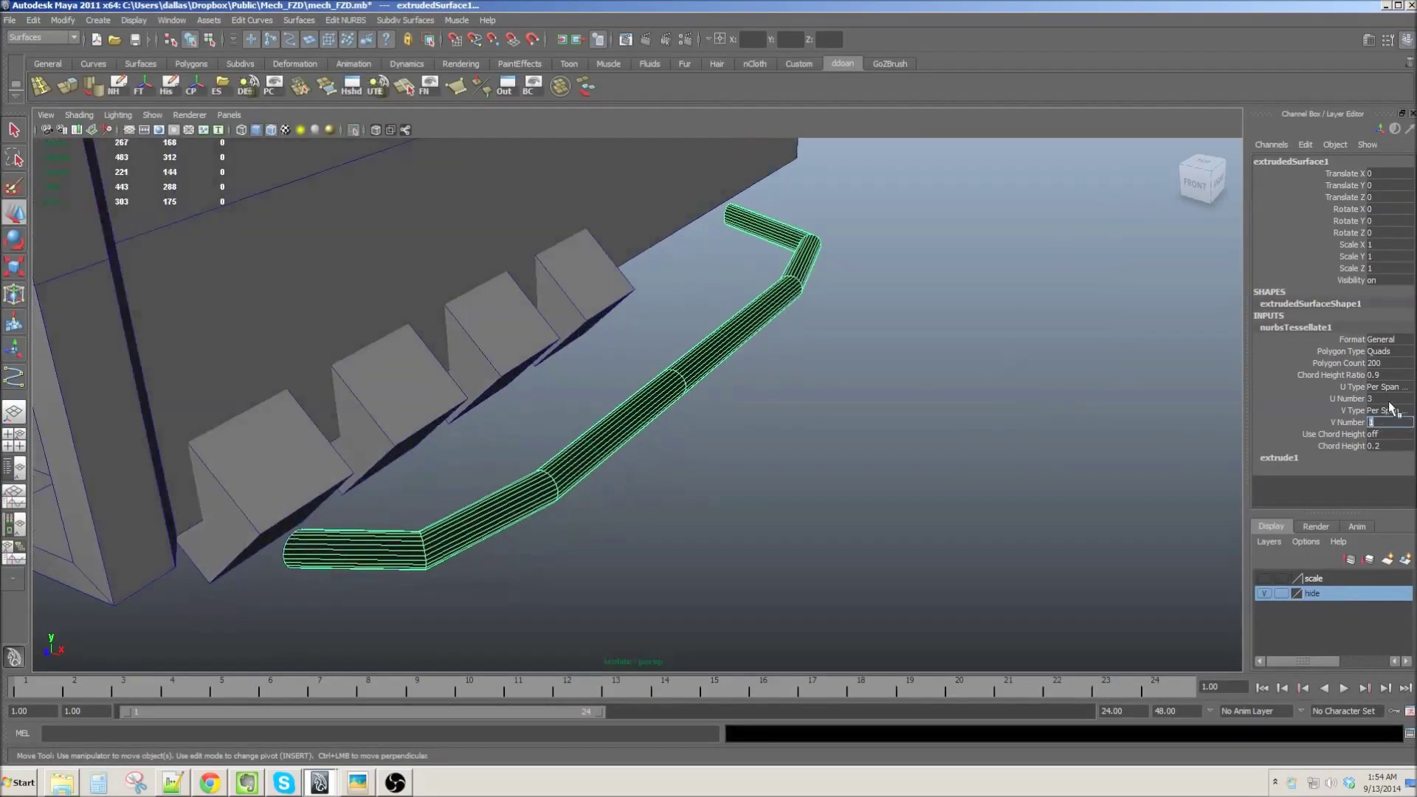
type("1")
key("Return")
left_click_drag(715, 402, 785, 392, "alt")
left_click_drag(860, 366, 804, 346, "alt")
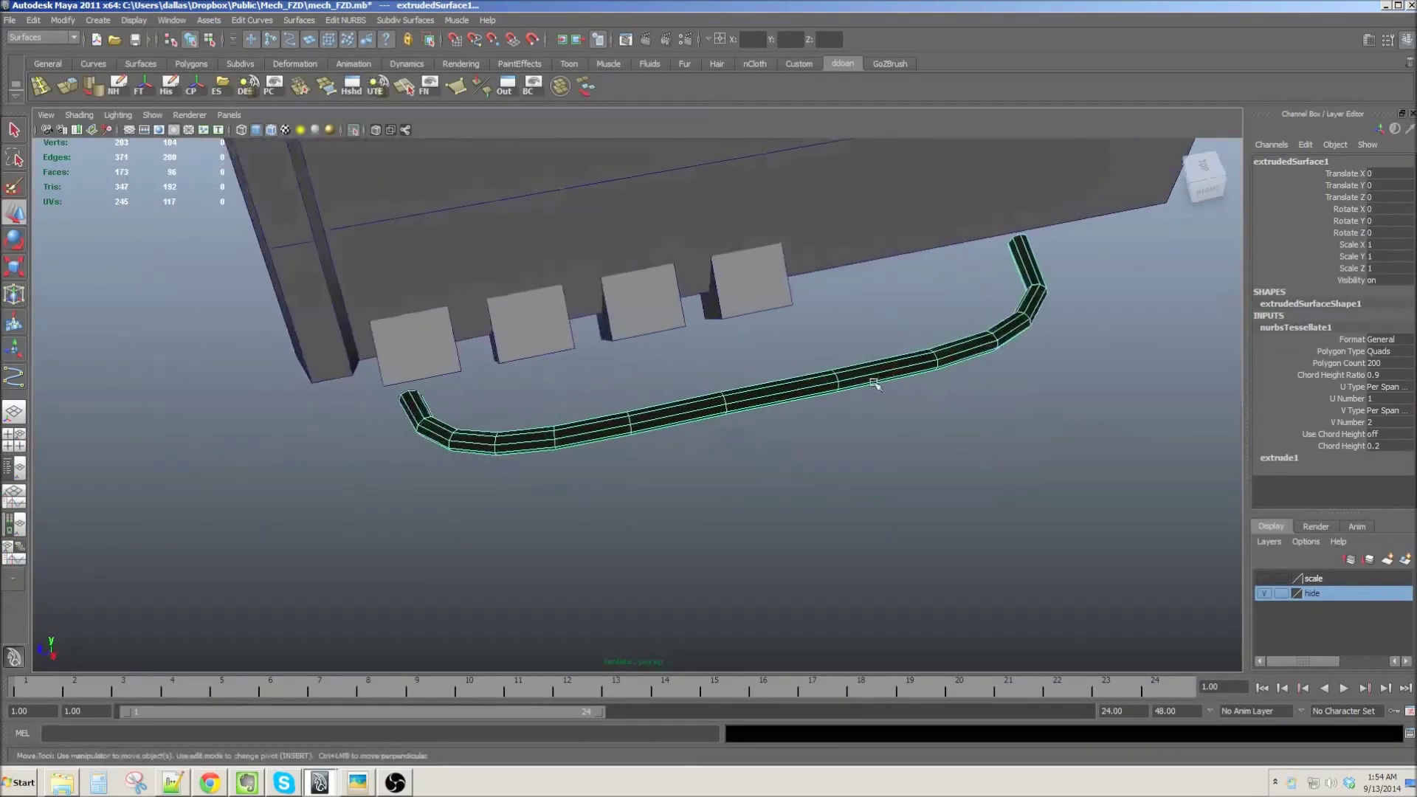
Step: Select the vertices at the tube's open end to move them
key("F8")
mouse_move(861, 414)
left_mouse_down("alt")
mouse_move(949, 339)
mouse_move(760, 440)
mouse_move(743, 383)
mouse_move(709, 382)
left_mouse_up("alt")
mouse_move(710, 382)
left_mouse_down("alt")
mouse_move(619, 524)
mouse_move(660, 568)
mouse_move(673, 553)
mouse_move(733, 575)
left_mouse_up("alt")
scroll(673, 553, "up", 3)
key("e")
key("w")
mouse_move(639, 550)
left_mouse_down("alt")
mouse_move(686, 388)
mouse_move(650, 310)
mouse_move(670, 465)
mouse_move(638, 525)
mouse_move(583, 414)
mouse_move(584, 279)
mouse_move(625, 496)
mouse_move(591, 489)
mouse_move(655, 399)
left_mouse_up("alt")
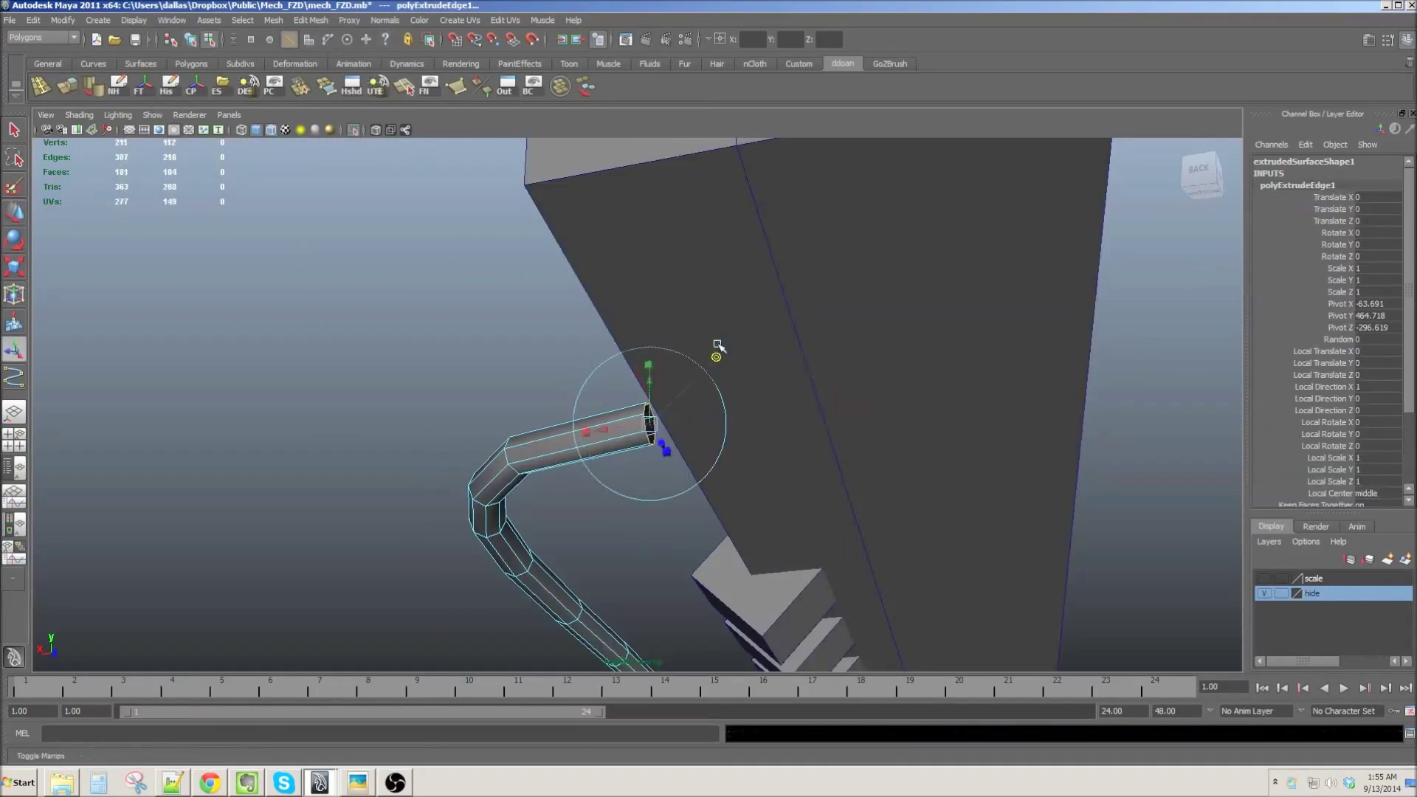
Step: Delete the pipe tube's construction history with the His shelf button
right_click_drag(778, 420, 741, 506, "alt")
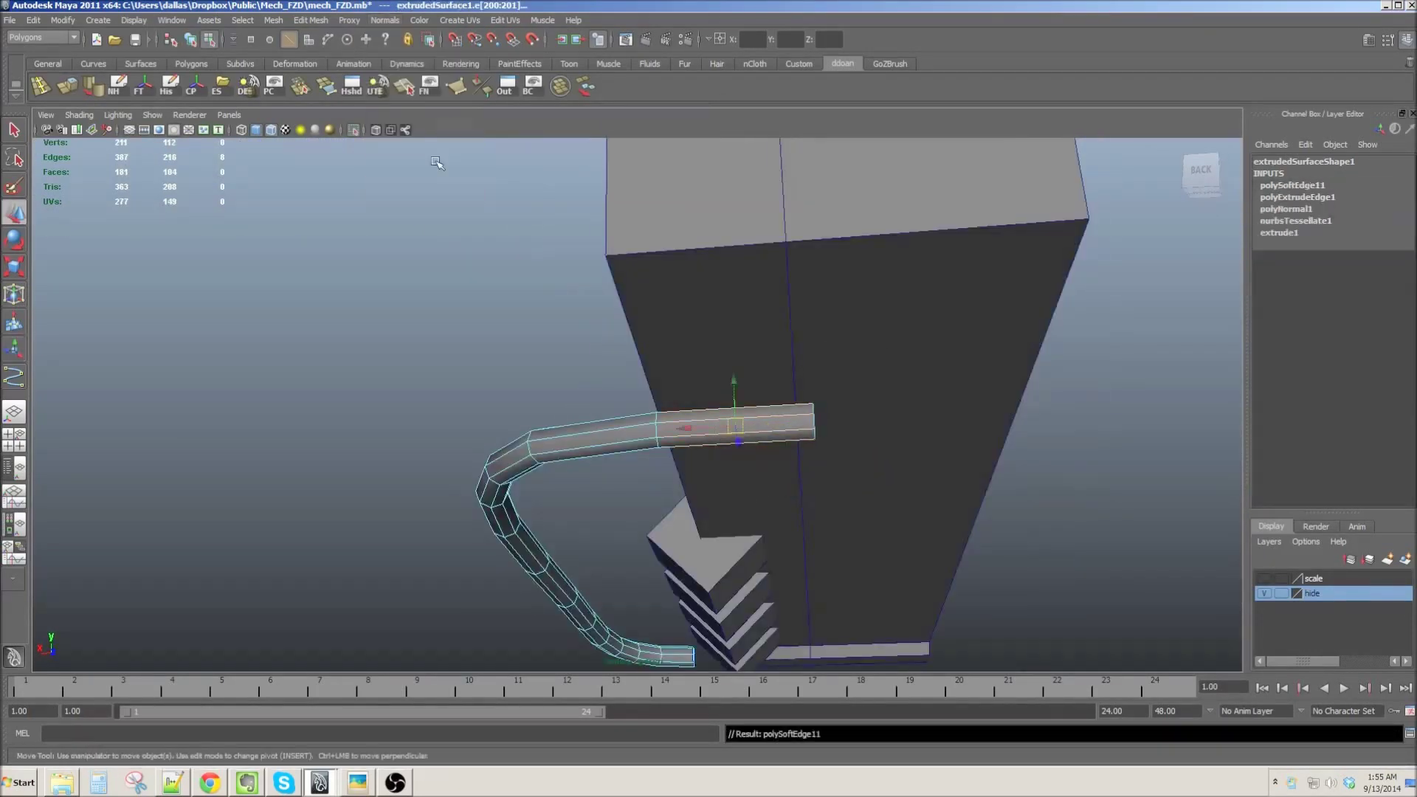
mouse_move(437, 162)
left_mouse_down("alt")
mouse_move(694, 428)
mouse_move(671, 480)
left_mouse_up("alt")
key("F8")
mouse_move(812, 465)
left_mouse_down("alt")
mouse_move(812, 449)
mouse_move(894, 424)
left_mouse_up("alt")
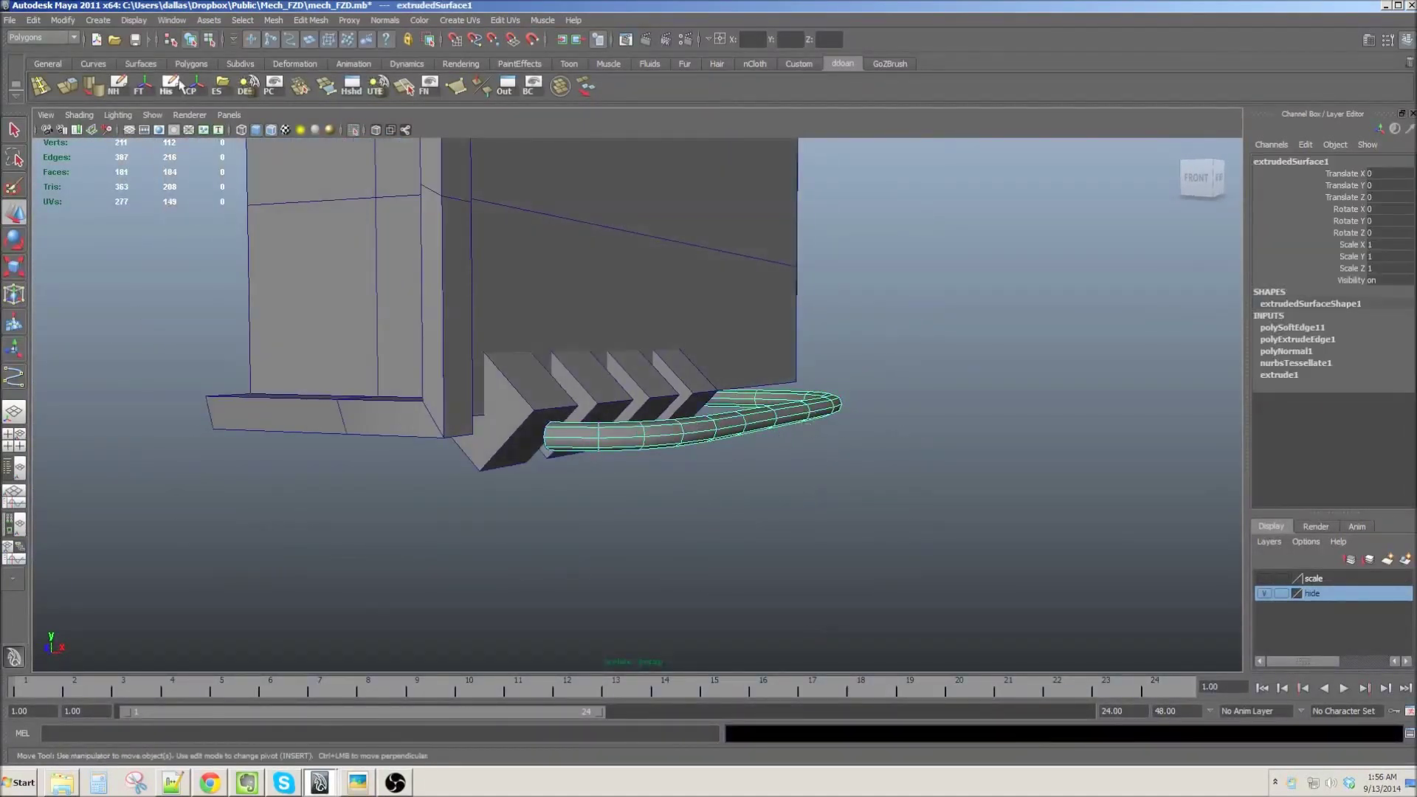
mouse_move(632, 371)
left_mouse_down("alt")
mouse_move(654, 385)
mouse_move(701, 346)
left_mouse_up("alt")
right_click_drag(701, 347, 768, 317, "alt")
left_click(177, 90)
Step: Switch the scene to wireframe display and select the circle profile
left_click_drag(767, 347, 871, 363, "alt")
left_click(870, 364)
mouse_move(750, 379)
left_mouse_down("alt")
mouse_move(804, 358)
mouse_move(807, 311)
left_mouse_up("alt")
key("4")
mouse_move(938, 400)
left_mouse_down("alt")
mouse_move(945, 354)
mouse_move(901, 357)
mouse_move(847, 332)
left_mouse_up("alt")
left_click(946, 354)
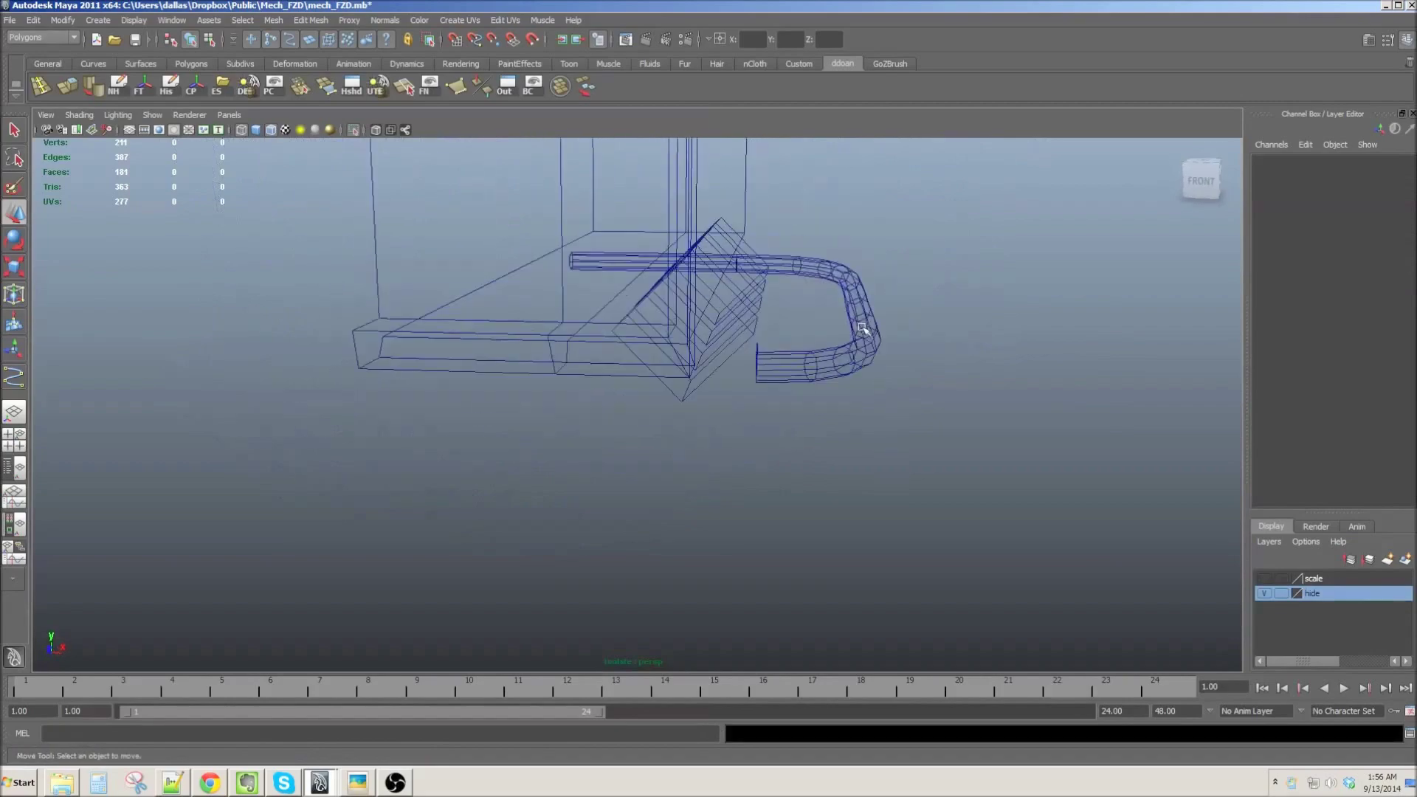
left_click(694, 376)
key("space")
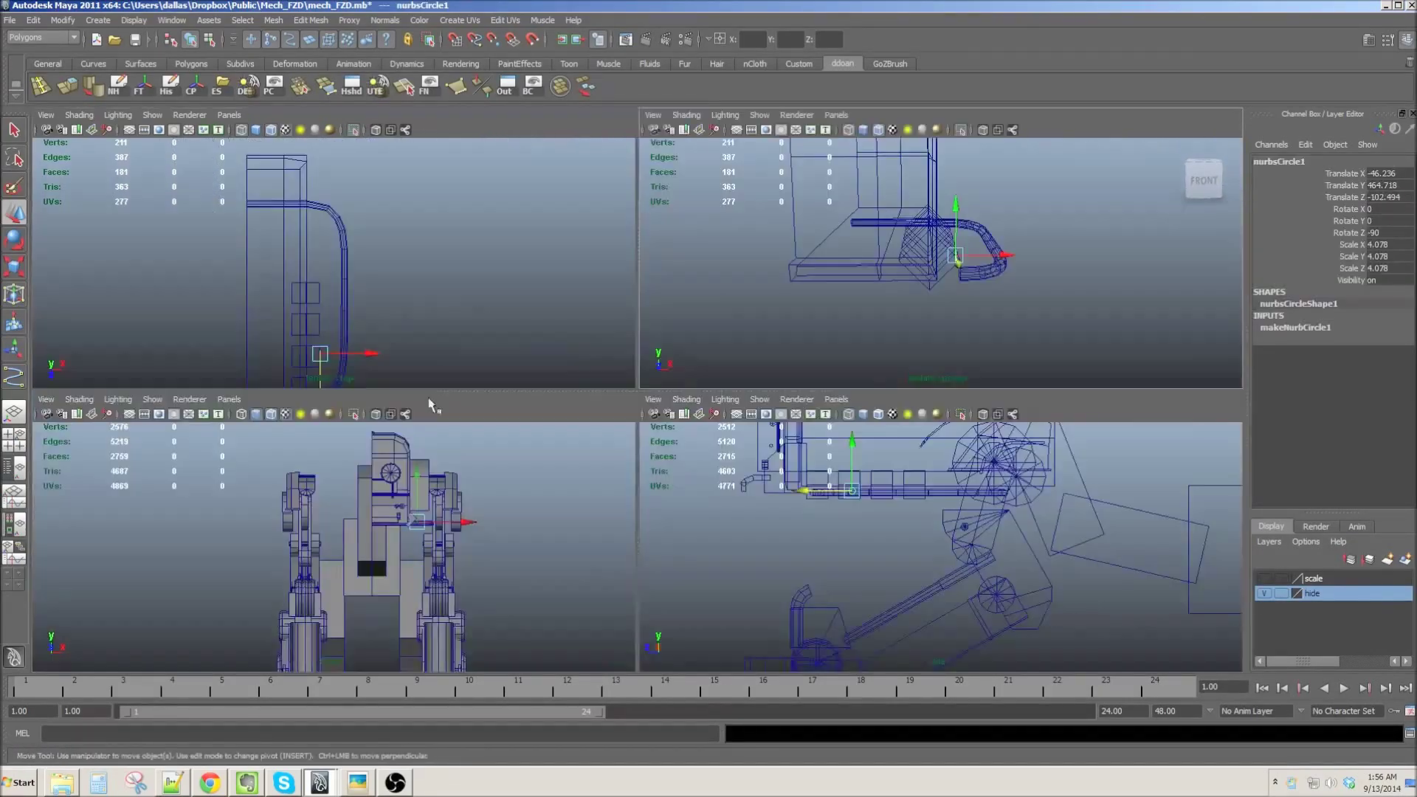
Step: Draw a new CV curve in the maximized wireframe front view, redoing the first attempt
key("space")
scroll(626, 407, "up", 5)
key("4")
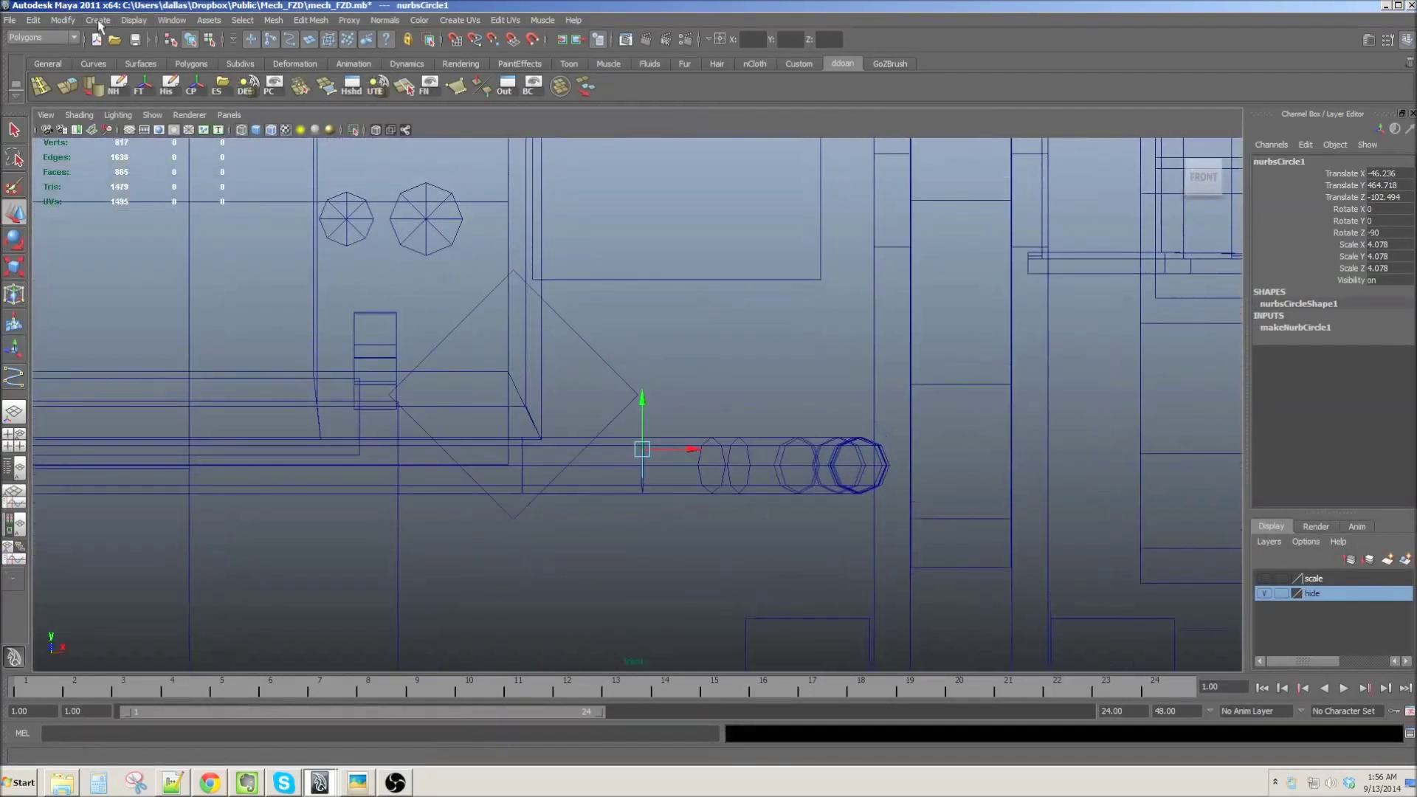
left_click(98, 19)
left_click(122, 118)
middle_click_drag(607, 422, 573, 380, "alt")
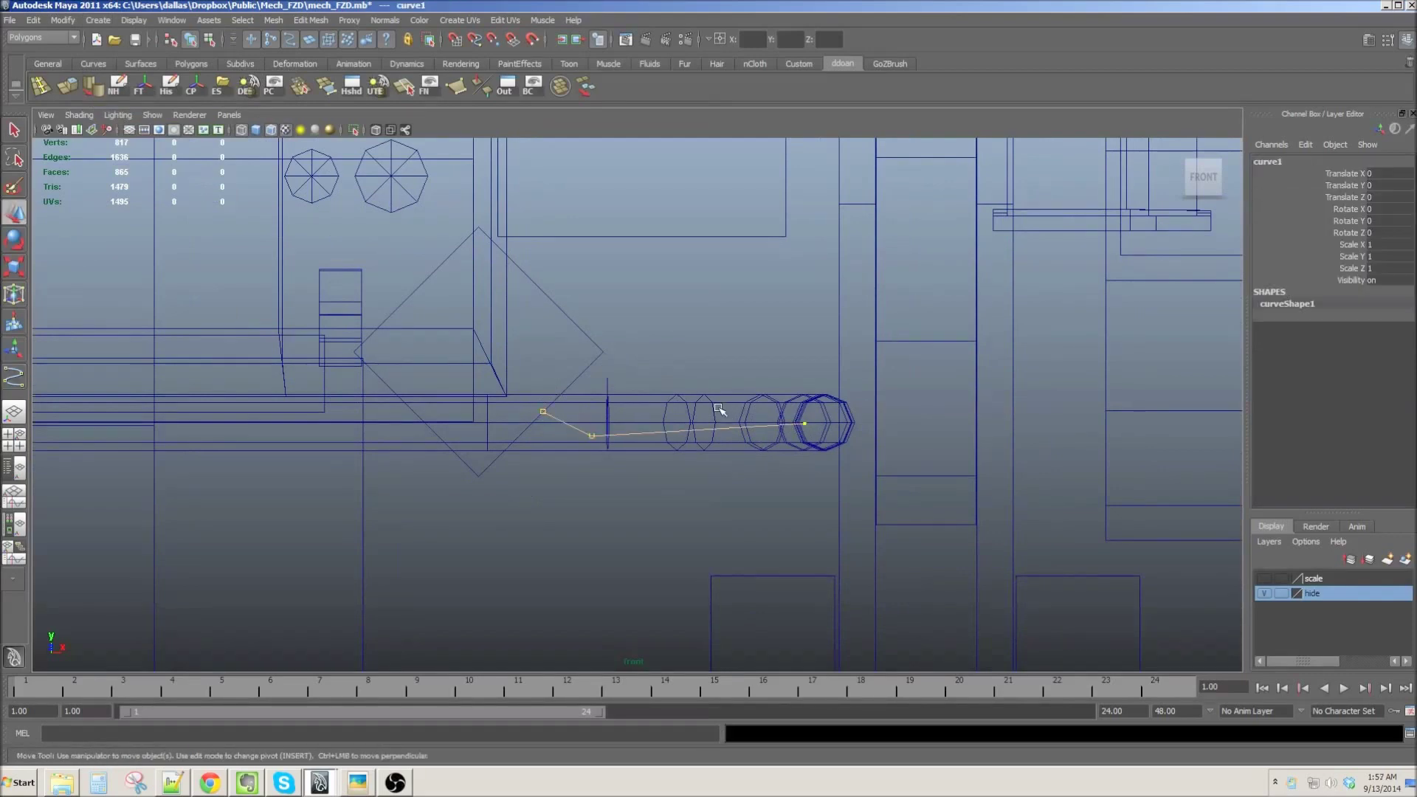
key("Delete")
left_click(98, 20)
left_click(122, 118)
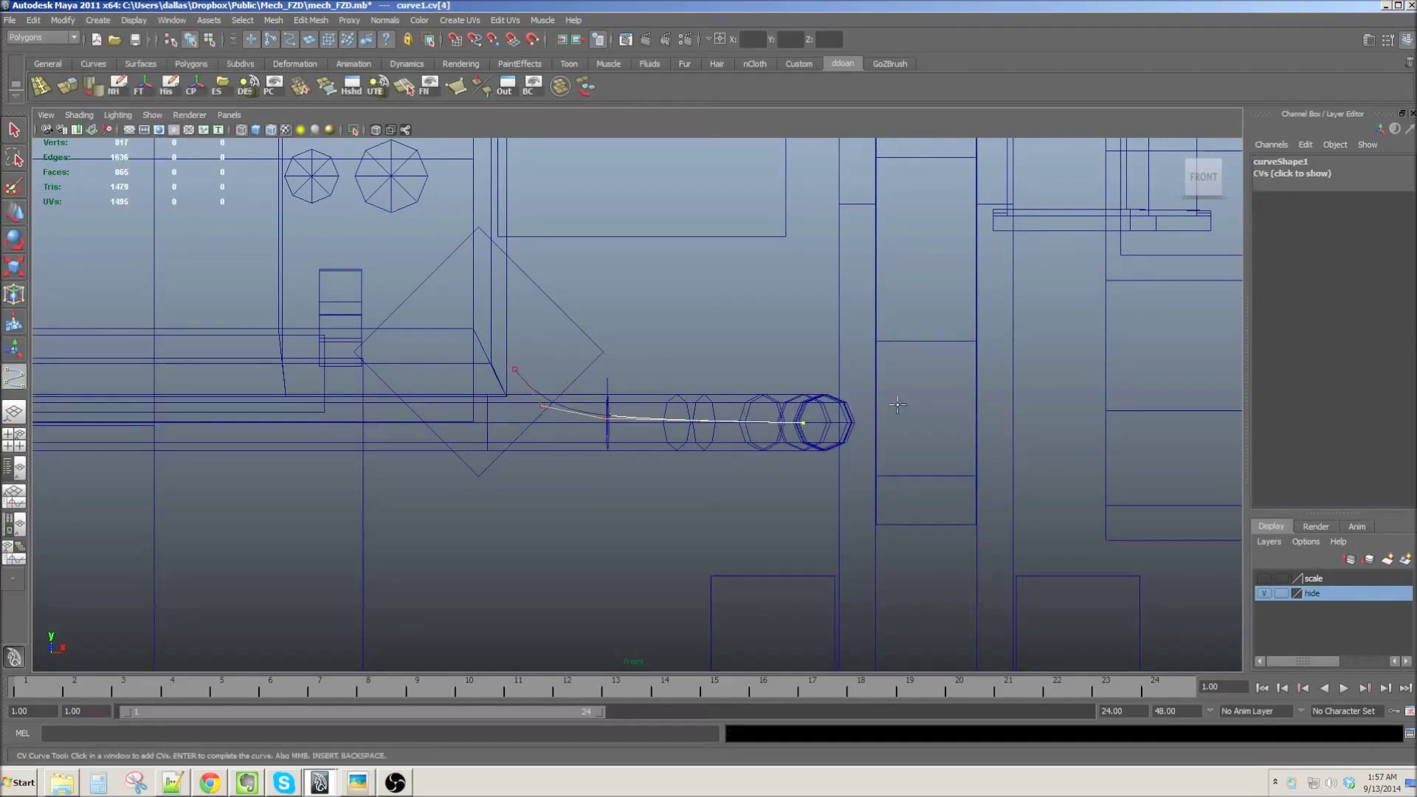
key("Return")
key("w")
Step: Add the new curve to the isolated view and move the circle to its start
left_click_drag(674, 354, 666, 374, "alt")
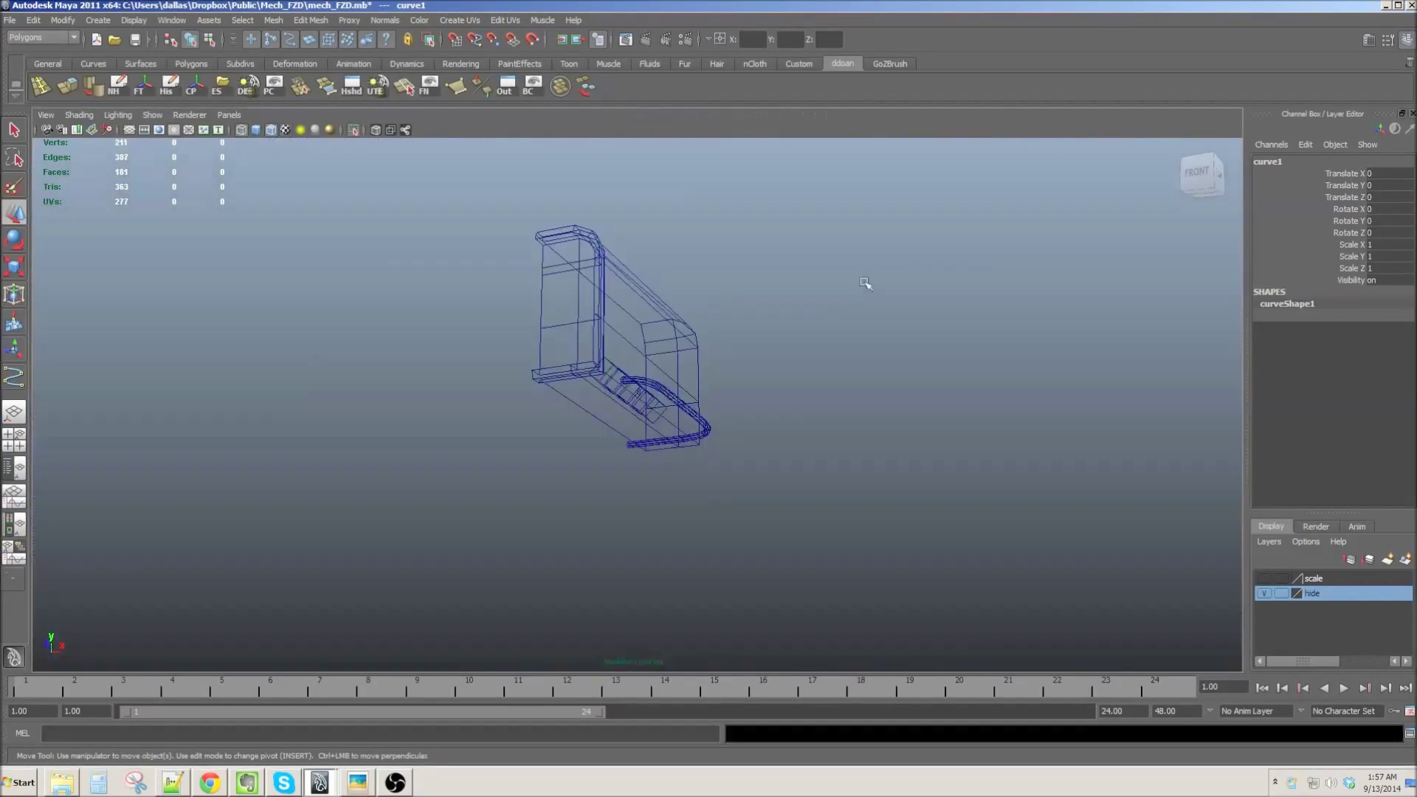
left_click(152, 114)
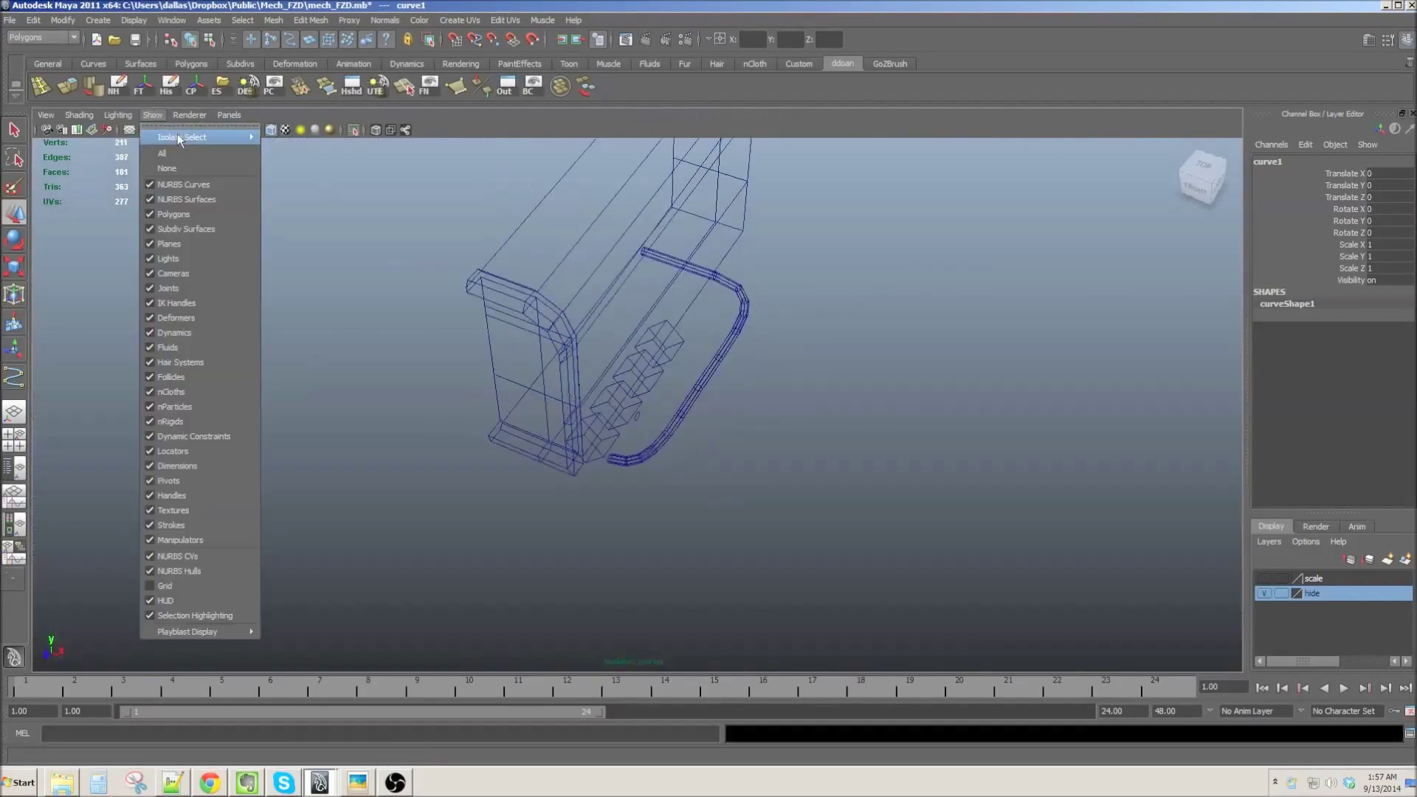
left_click(350, 206)
left_click(665, 370)
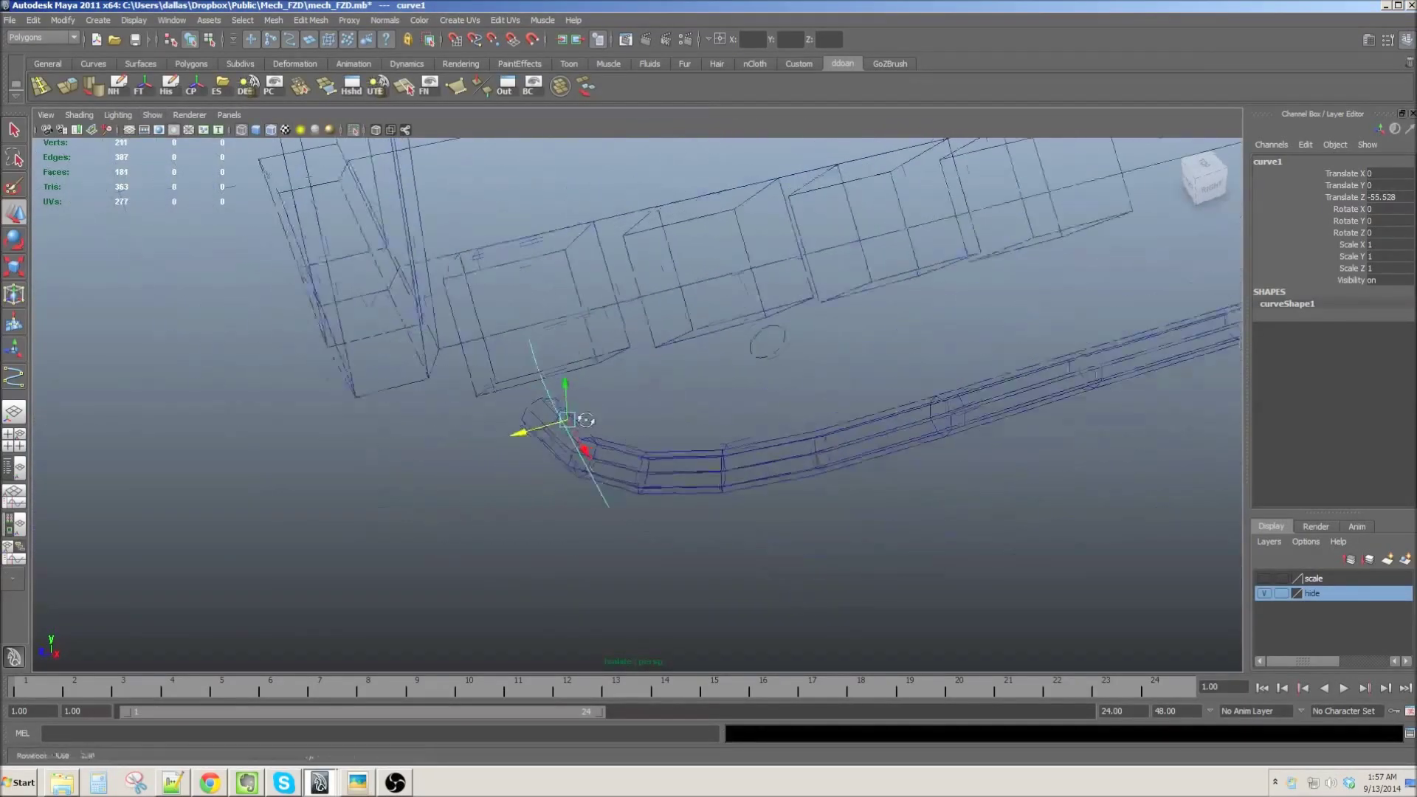
left_click_drag(665, 370, 653, 462, "alt")
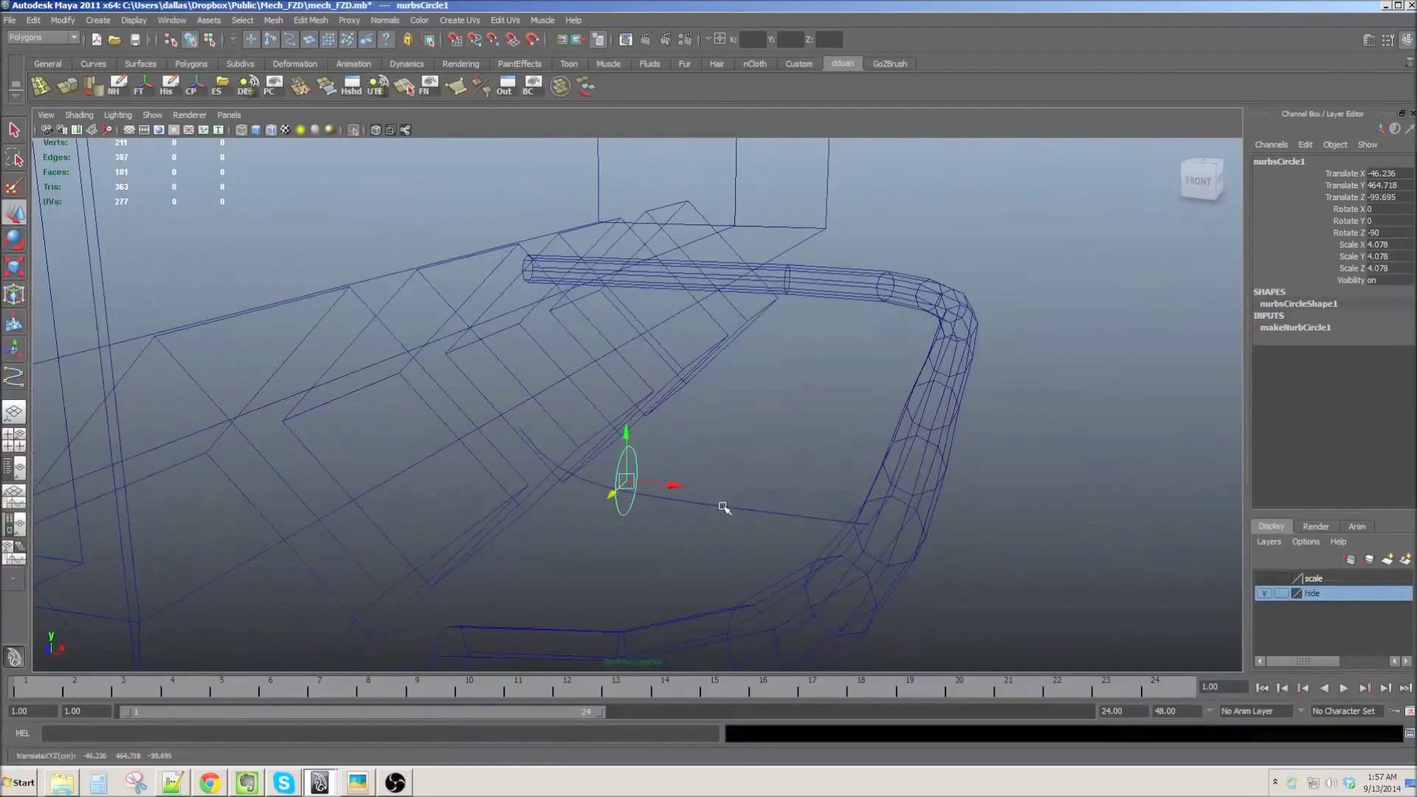
mouse_move(781, 513)
left_mouse_down("alt")
mouse_move(592, 499)
mouse_move(672, 372)
mouse_move(585, 405)
mouse_move(657, 437)
left_mouse_up("alt")
key("e")
key("space")
key("space")
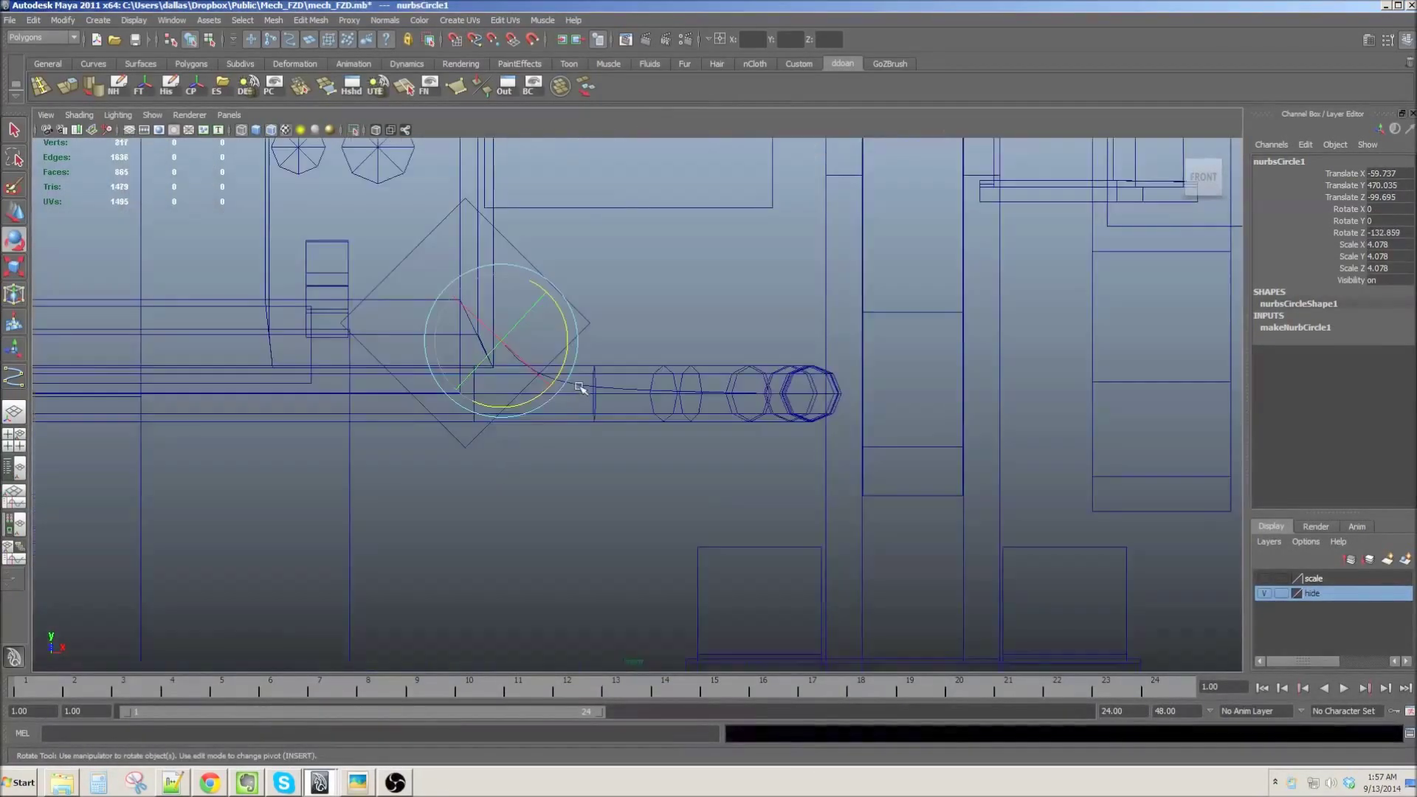
scroll(591, 402, "up", 3)
key("ctrl+z")
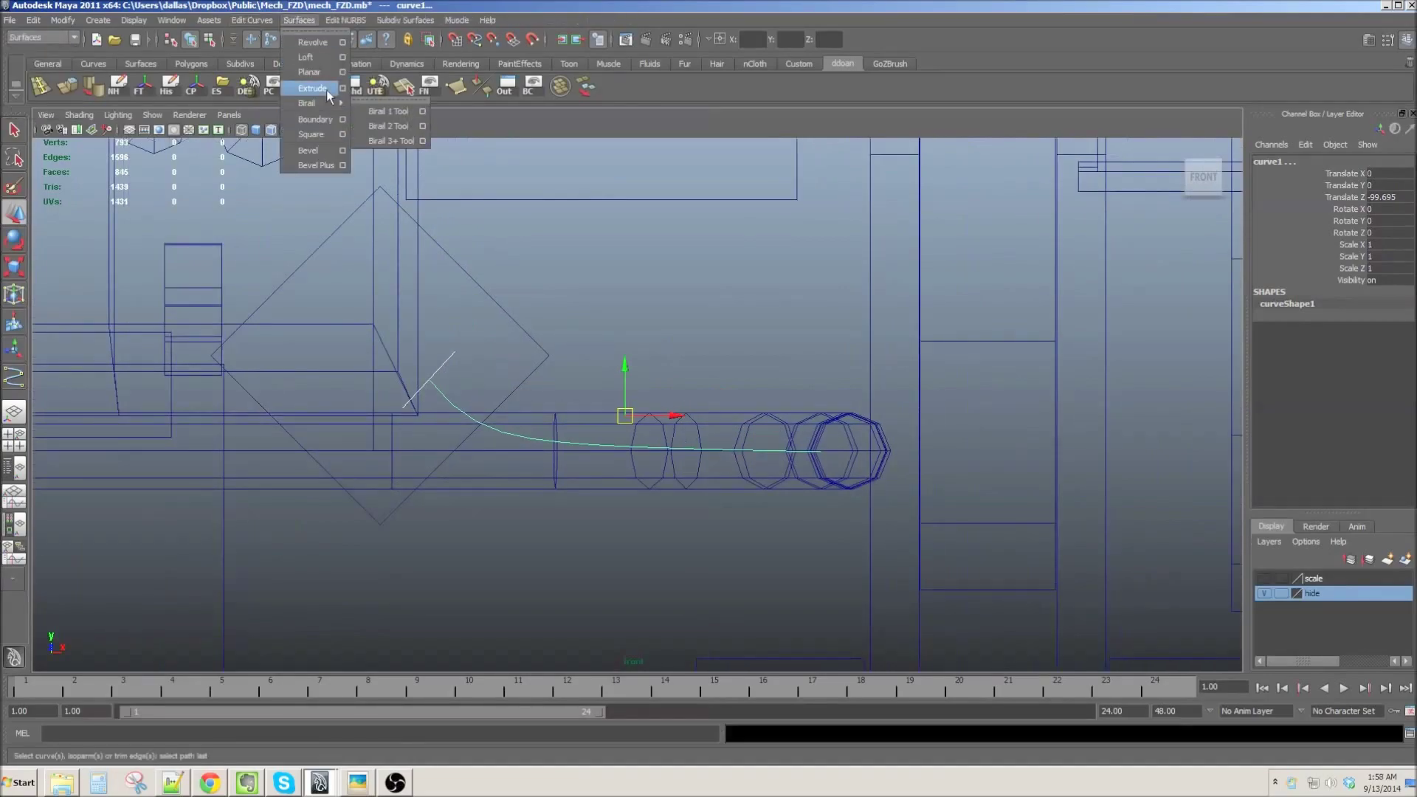
Step: Extrude the circle along the new curve and inspect the shaded tube in isolation
left_click(313, 88)
mouse_move(649, 353)
left_mouse_down("alt")
mouse_move(596, 371)
mouse_move(679, 420)
left_mouse_up("alt")
key("5")
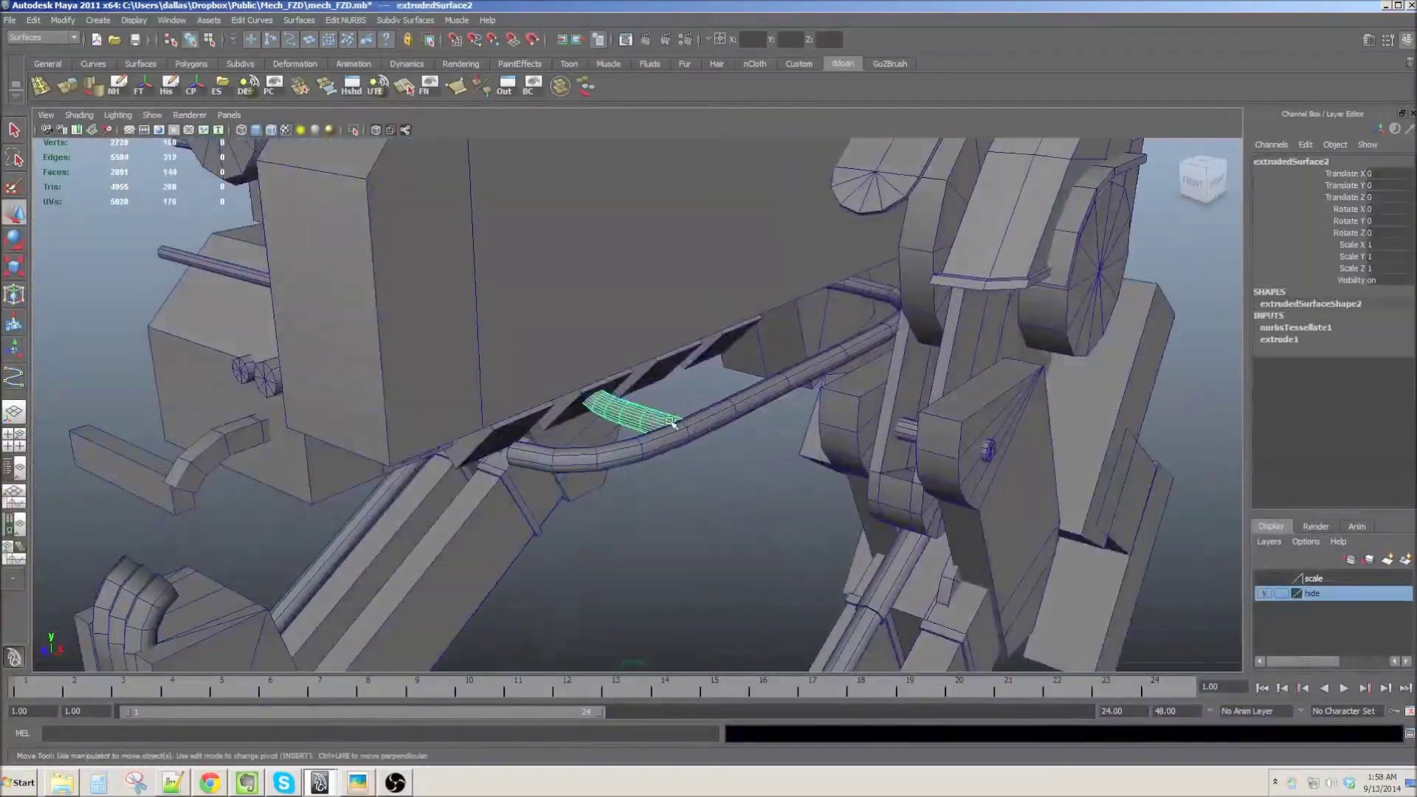
left_click(152, 114)
left_click(243, 131)
key("f")
left_click(588, 404)
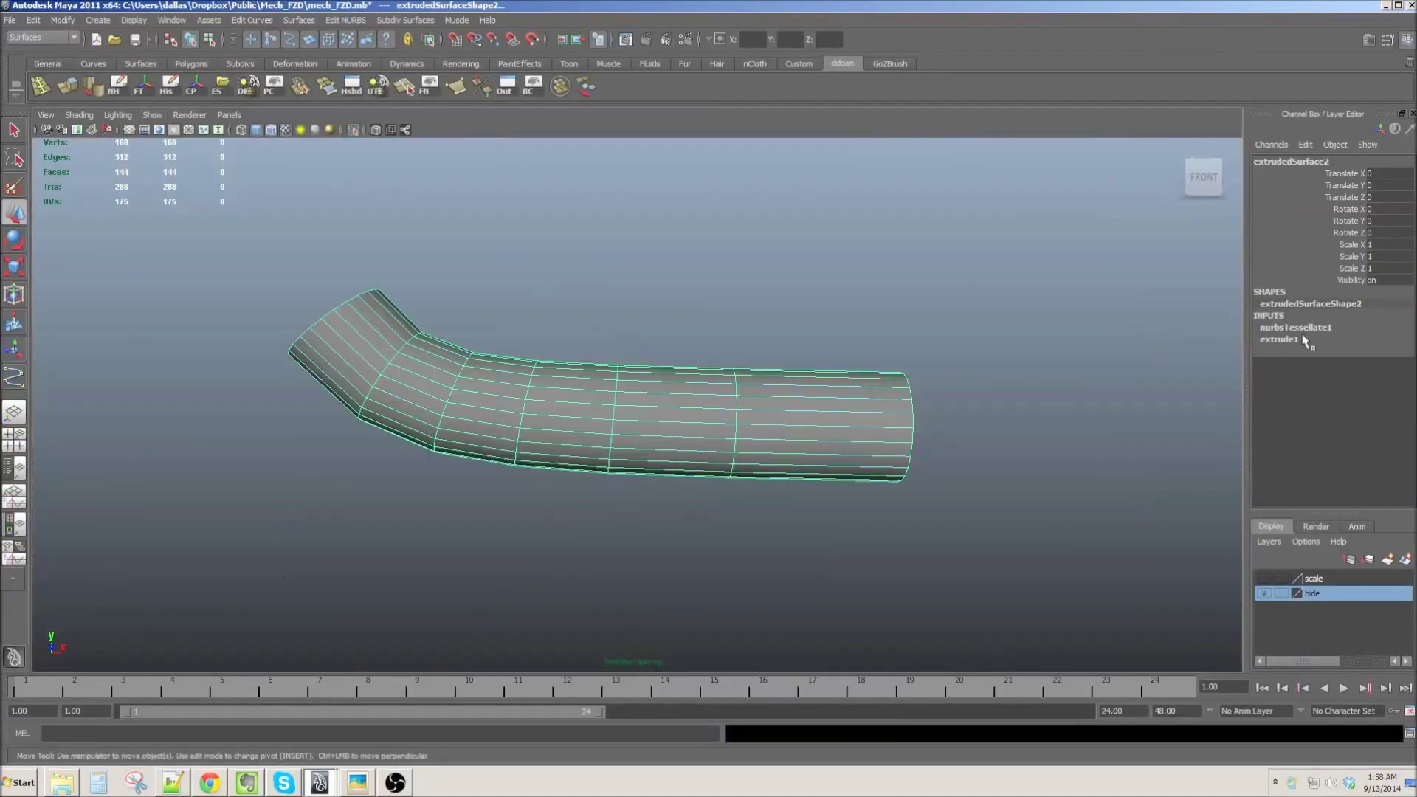
left_click(152, 114)
left_click(244, 131)
left_click(341, 89)
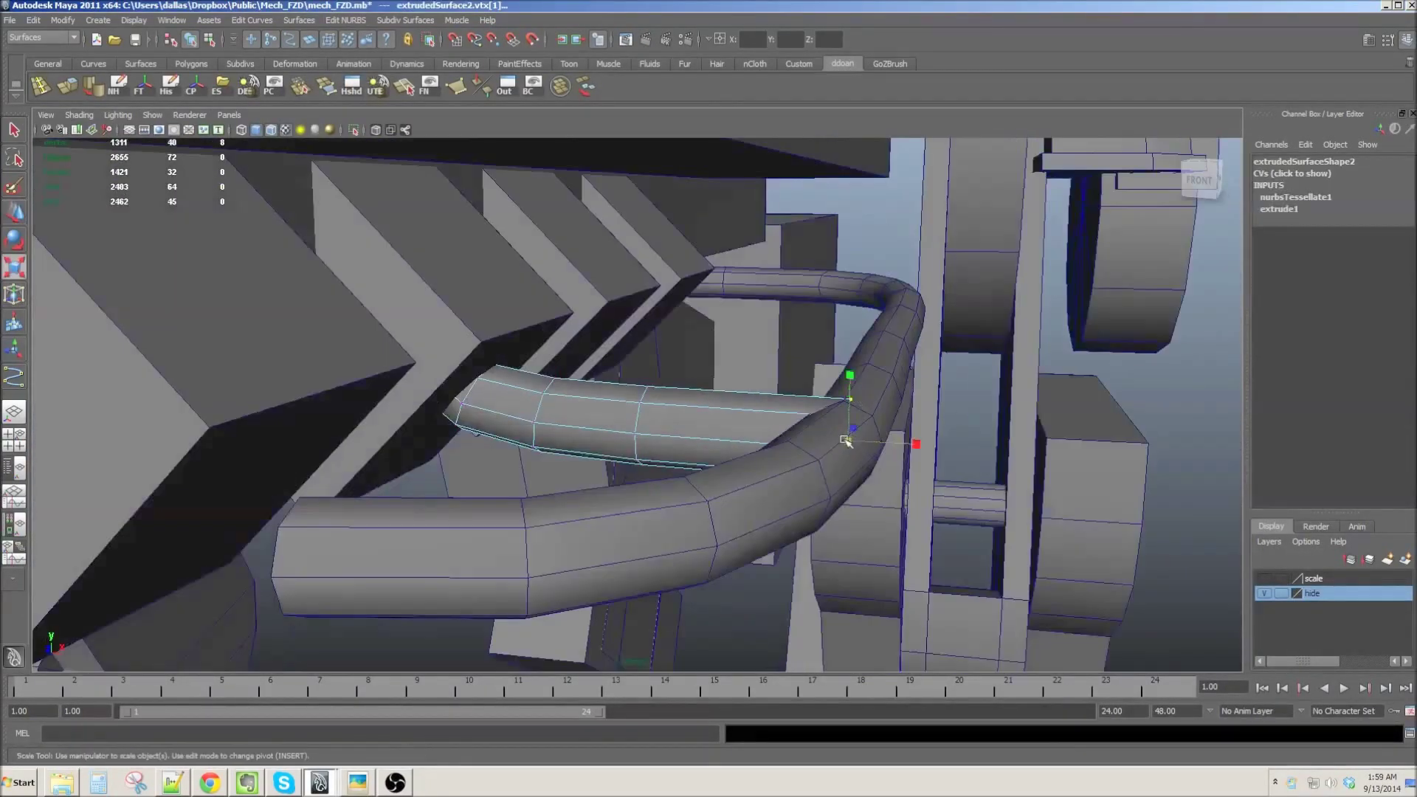
Step: Orbit around the mech in shaded view to inspect the extruded pipe beneath the body
left_click_drag(853, 437, 594, 418, "alt")
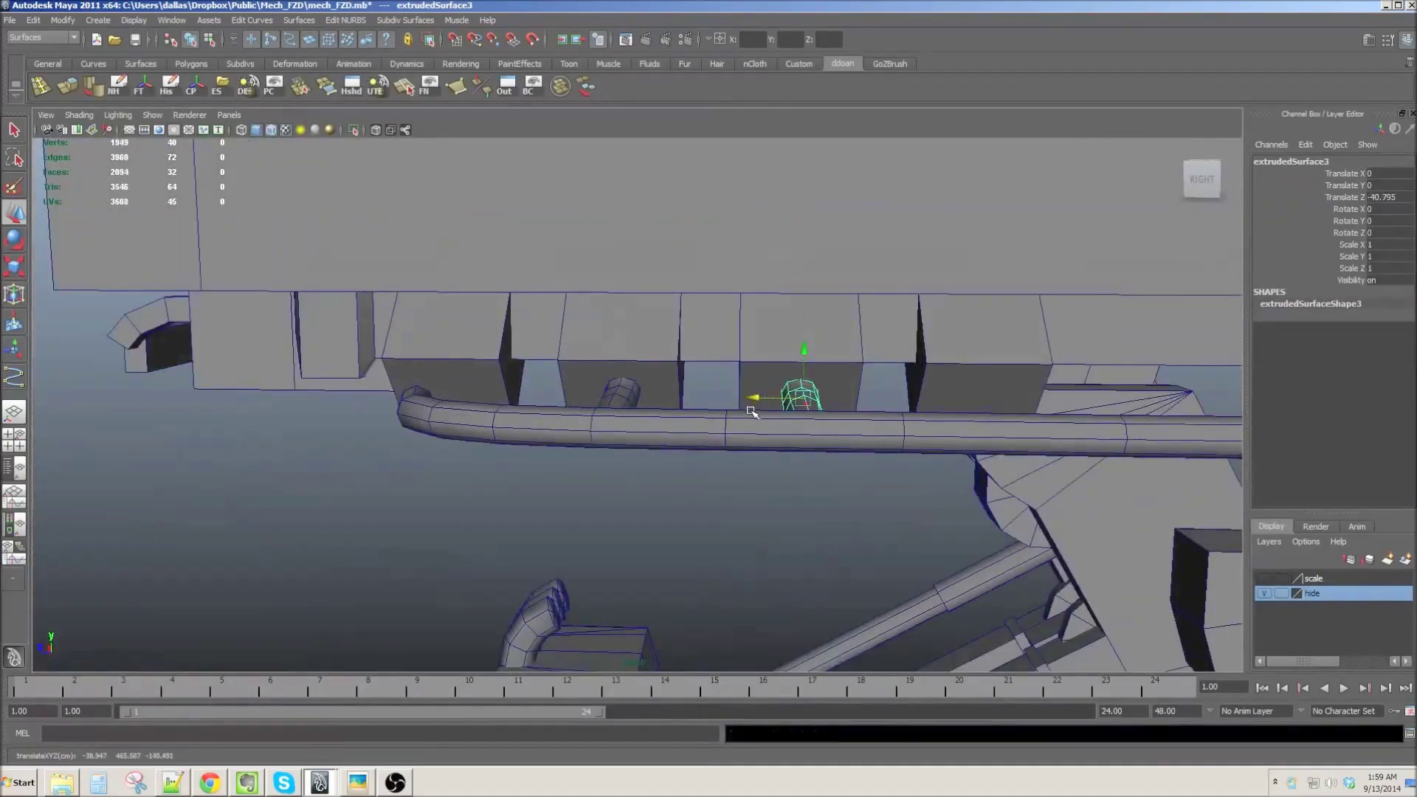
left_click_drag(752, 411, 586, 411, "alt")
mouse_move(818, 420)
left_mouse_down("alt")
mouse_move(722, 364)
mouse_move(665, 434)
mouse_move(451, 500)
left_mouse_up("alt")
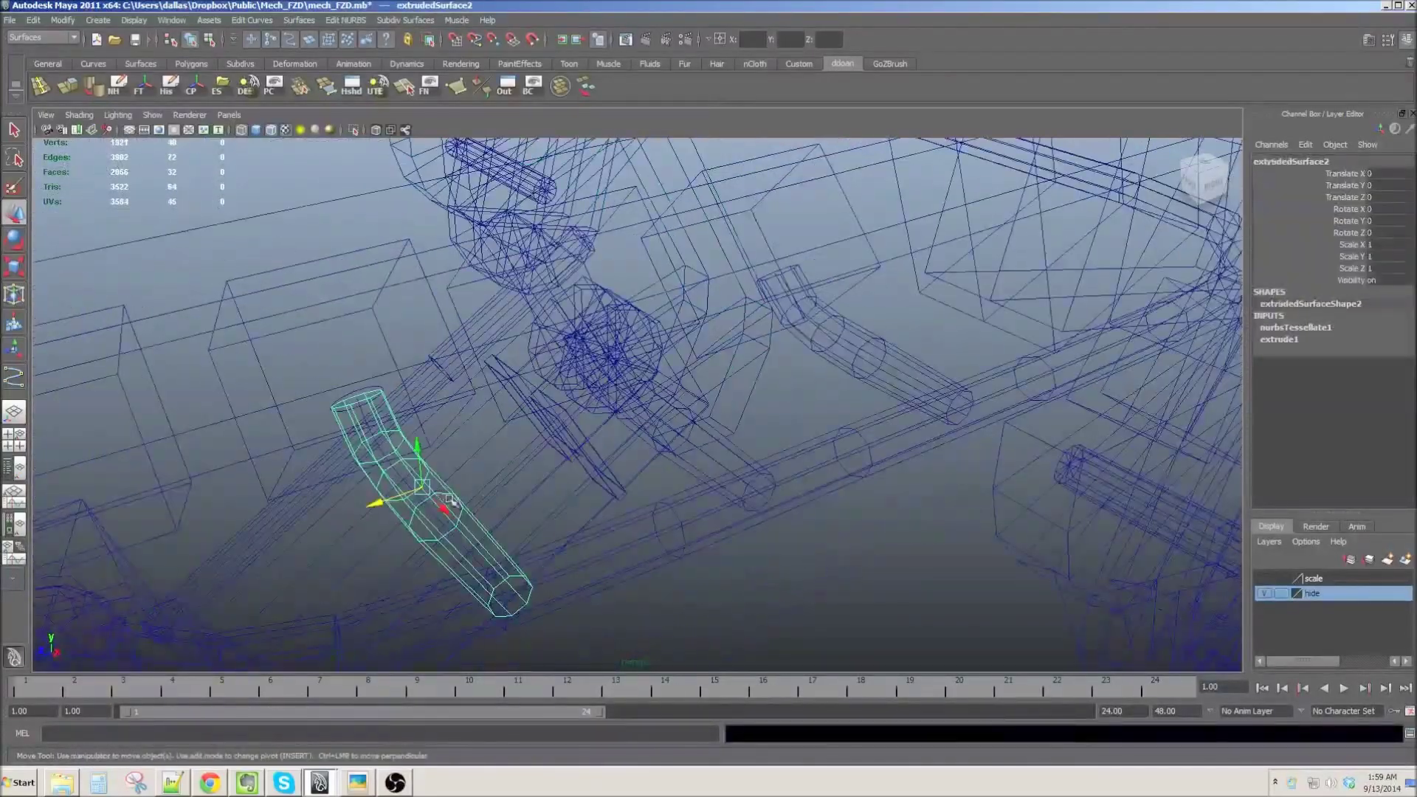
mouse_move(318, 318)
left_mouse_down("alt")
mouse_move(507, 316)
mouse_move(567, 433)
left_mouse_up("alt")
key("5")
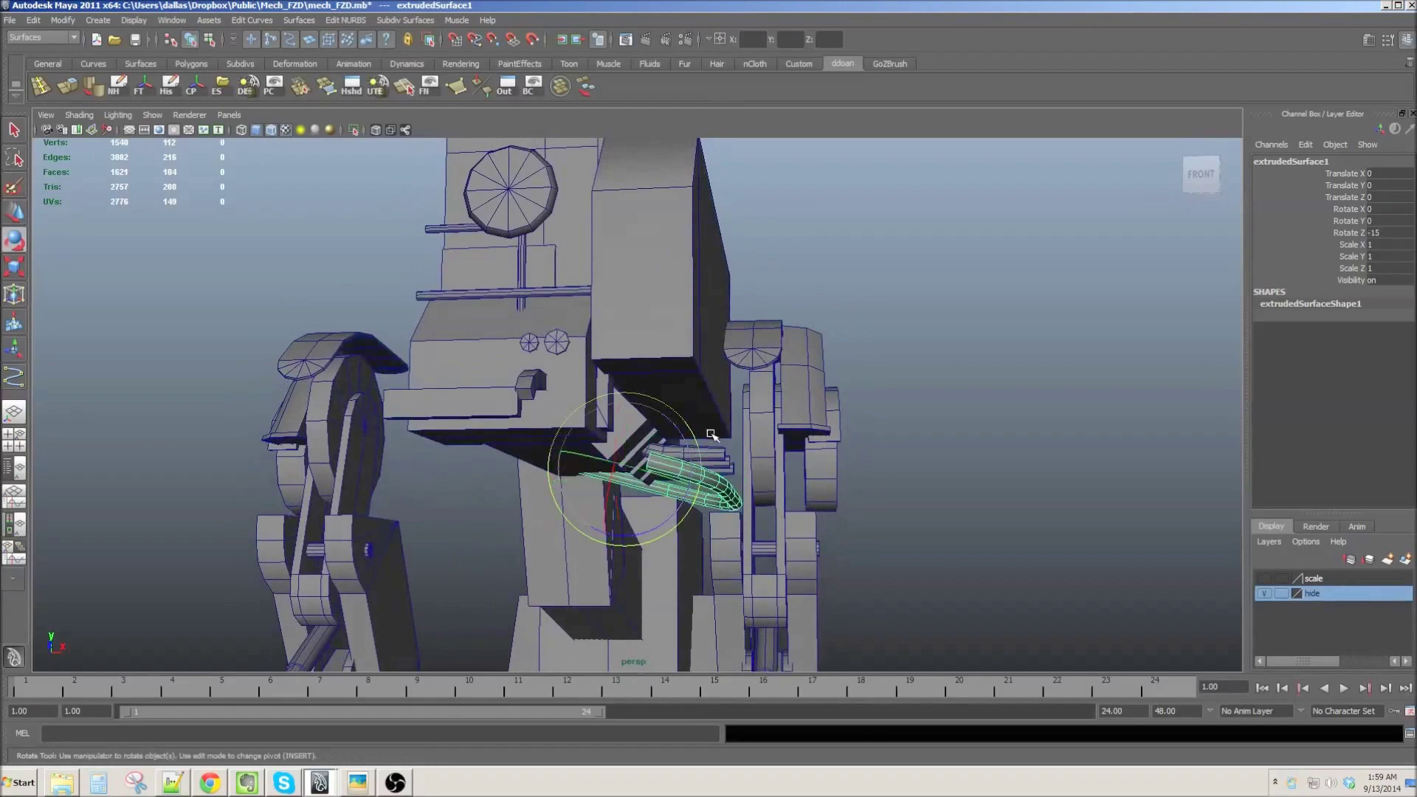
left_click_drag(624, 415, 644, 478, "alt")
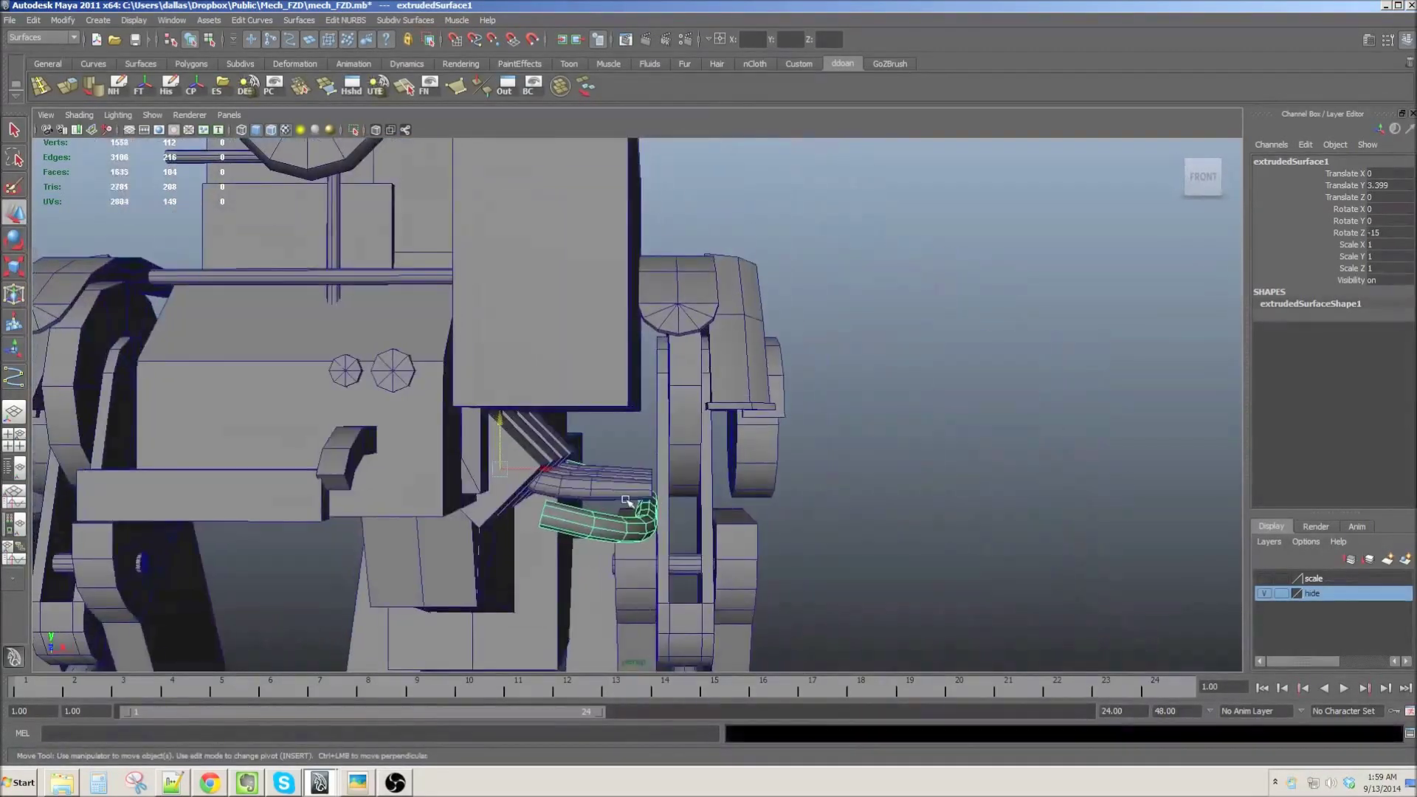
Step: Select the other pipe, its path curve and the tube-end vertices to check the bend
left_click(644, 478)
mouse_move(598, 432)
left_mouse_down("alt")
mouse_move(617, 480)
mouse_move(569, 405)
mouse_move(860, 337)
mouse_move(727, 396)
mouse_move(655, 399)
mouse_move(563, 516)
mouse_move(529, 461)
left_mouse_up("alt")
left_click(617, 480)
left_click(727, 396)
left_click(529, 462)
right_click_drag(529, 461, 488, 435, "alt")
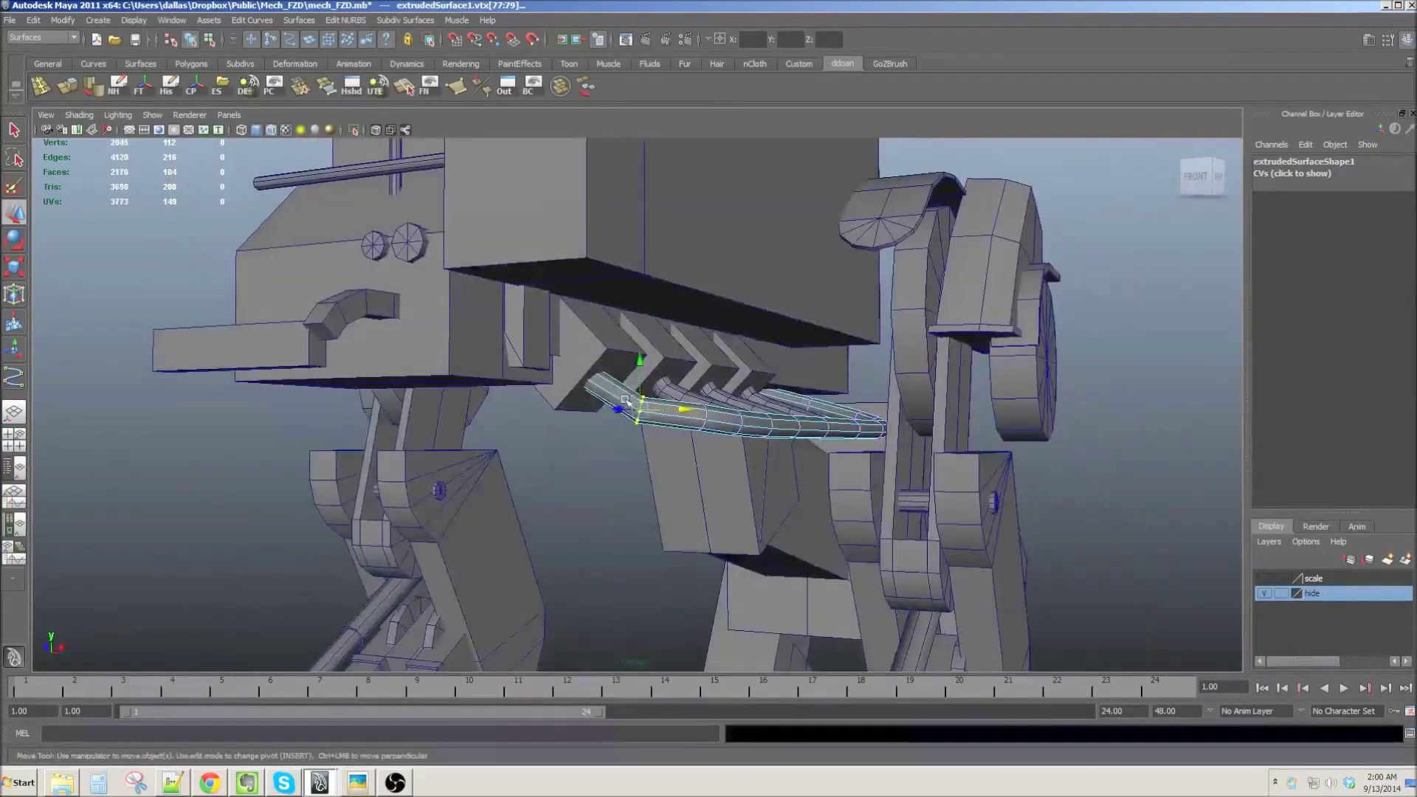
key("4")
key("5")
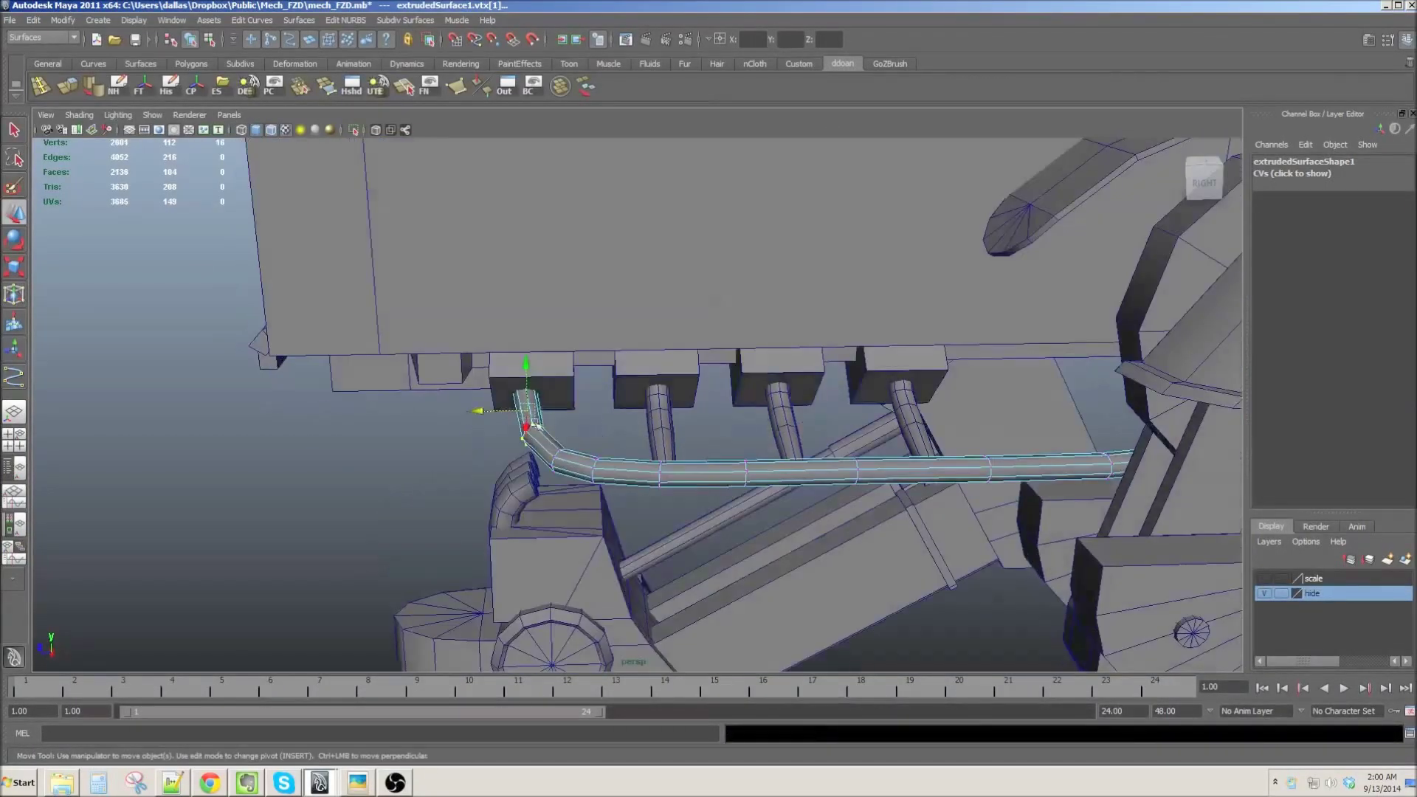
Step: Pull back to the whole mech and select body parts, ending on pCylinder8
mouse_move(583, 490)
left_mouse_down("alt")
mouse_move(699, 488)
mouse_move(565, 495)
left_mouse_up("alt")
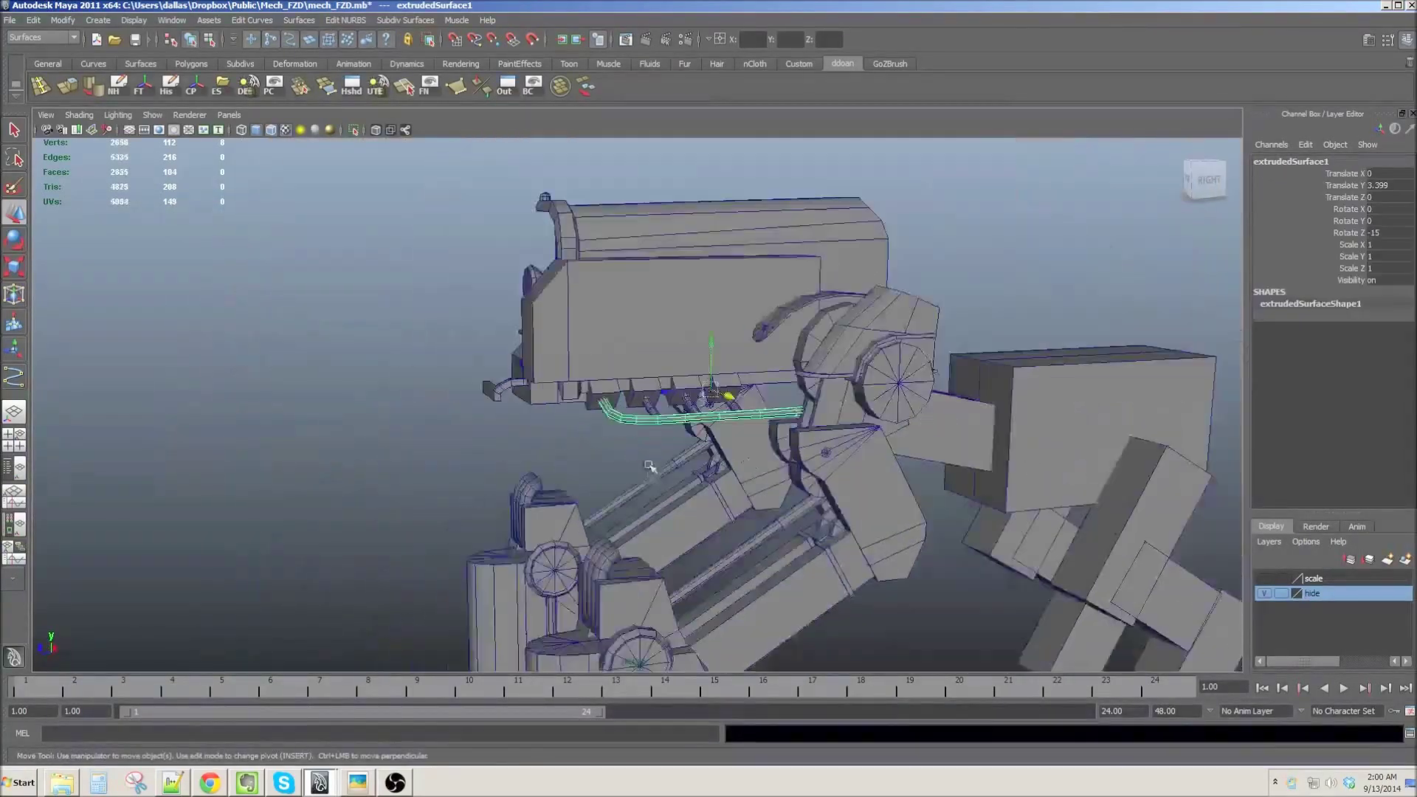
left_click_drag(565, 495, 704, 436, "alt")
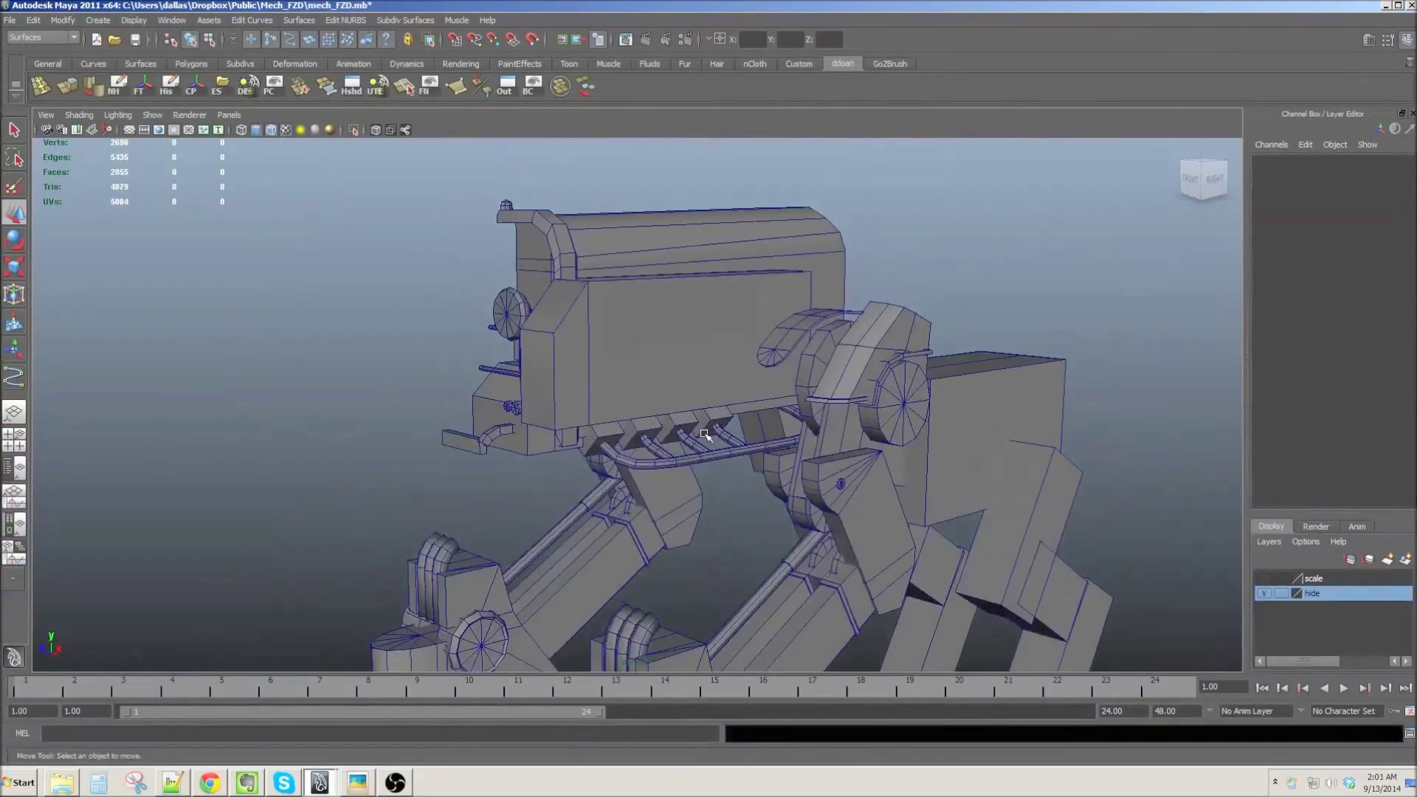
mouse_move(705, 435)
left_mouse_down("alt")
mouse_move(634, 409)
mouse_move(677, 350)
mouse_move(664, 384)
mouse_move(623, 253)
mouse_move(850, 296)
left_mouse_up("alt")
left_click(668, 525)
left_click(677, 350)
left_click(728, 395)
left_click(623, 253)
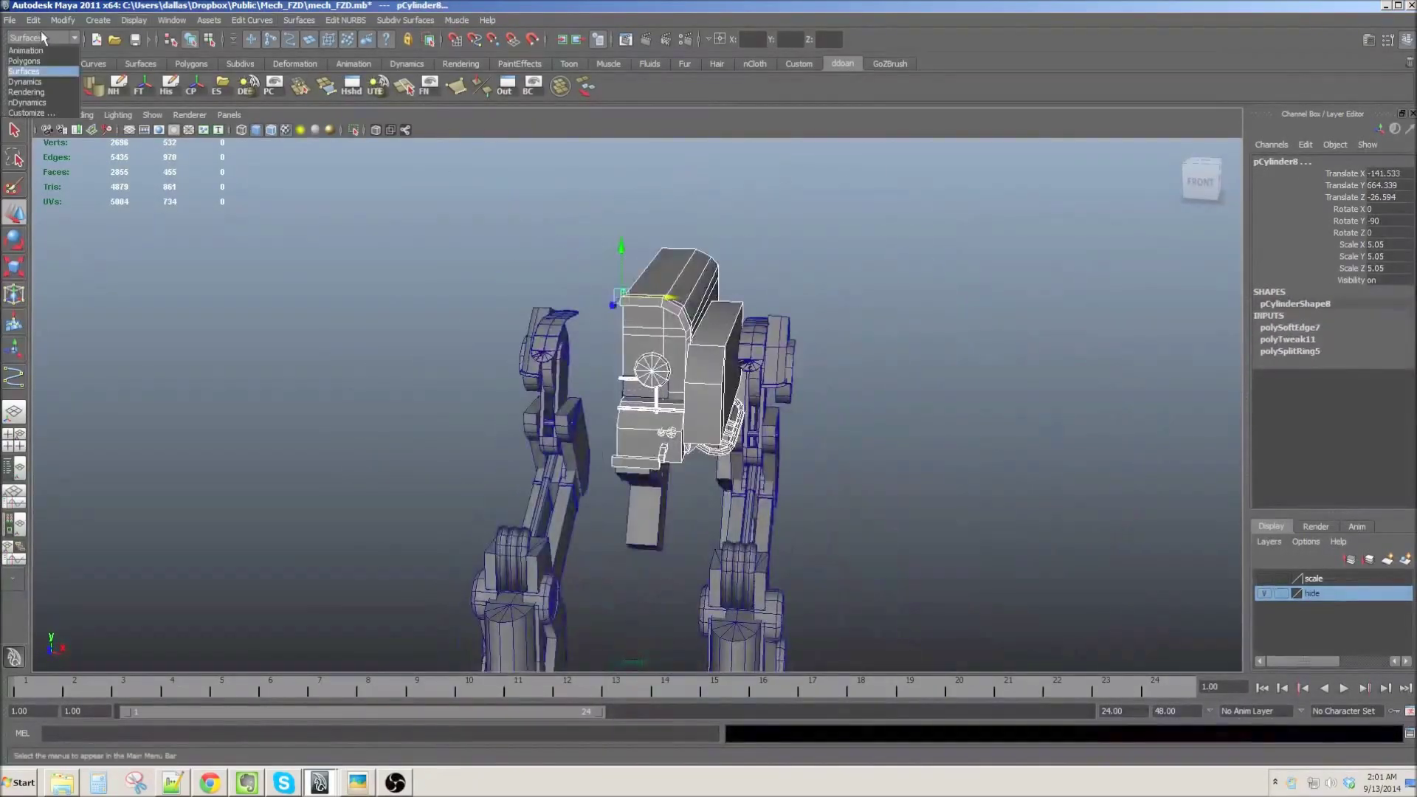
Step: Mirror the mech body with Edit Mesh > Mirror Geometry, merging both halves
scroll(669, 397, "up", 5)
scroll(627, 334, "down", 3)
left_click(627, 334)
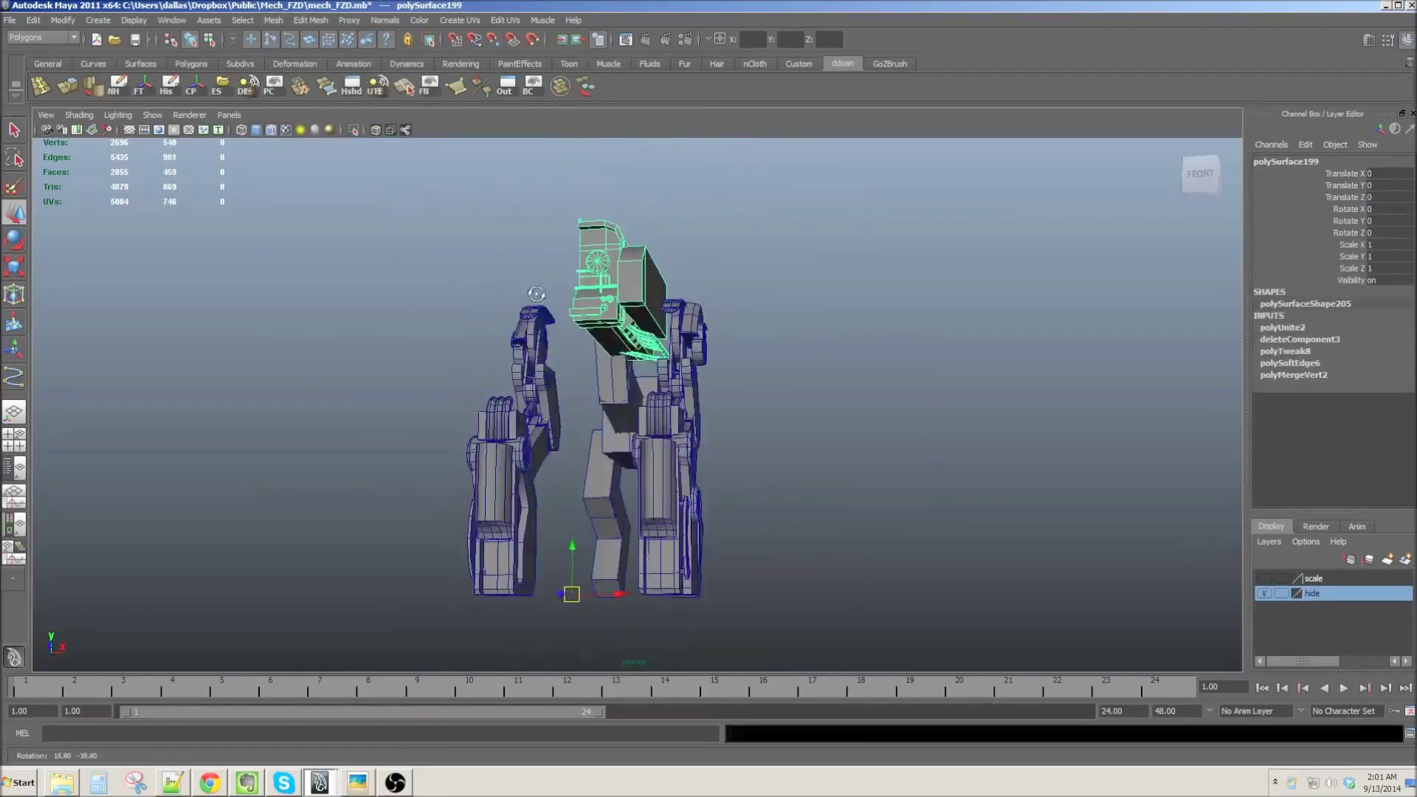
left_click(299, 19)
left_click(411, 330)
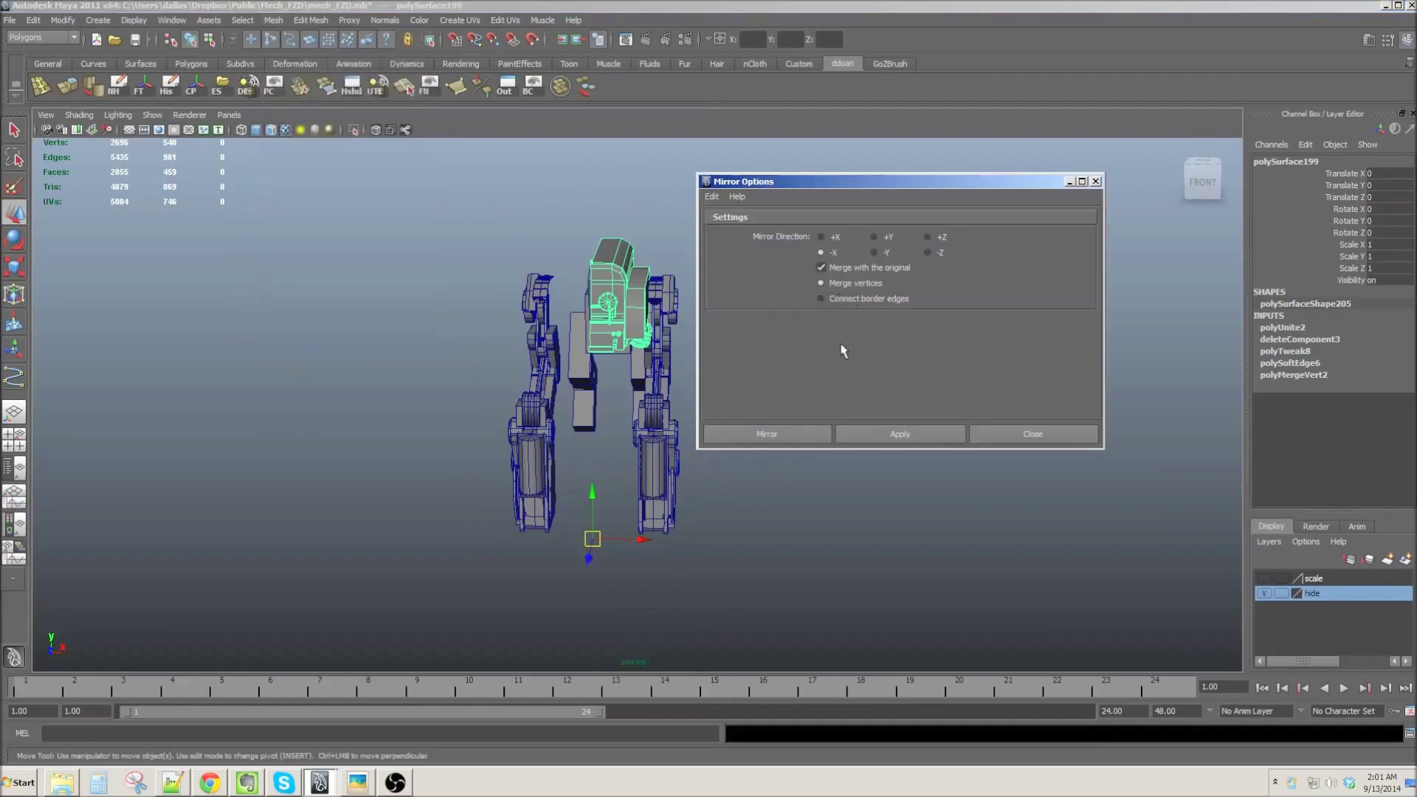
left_click(776, 433)
Step: Orbit to check the mirrored body, reselect it and switch to wireframe
left_click_drag(813, 405, 516, 384, "alt")
key("ctrl+F9")
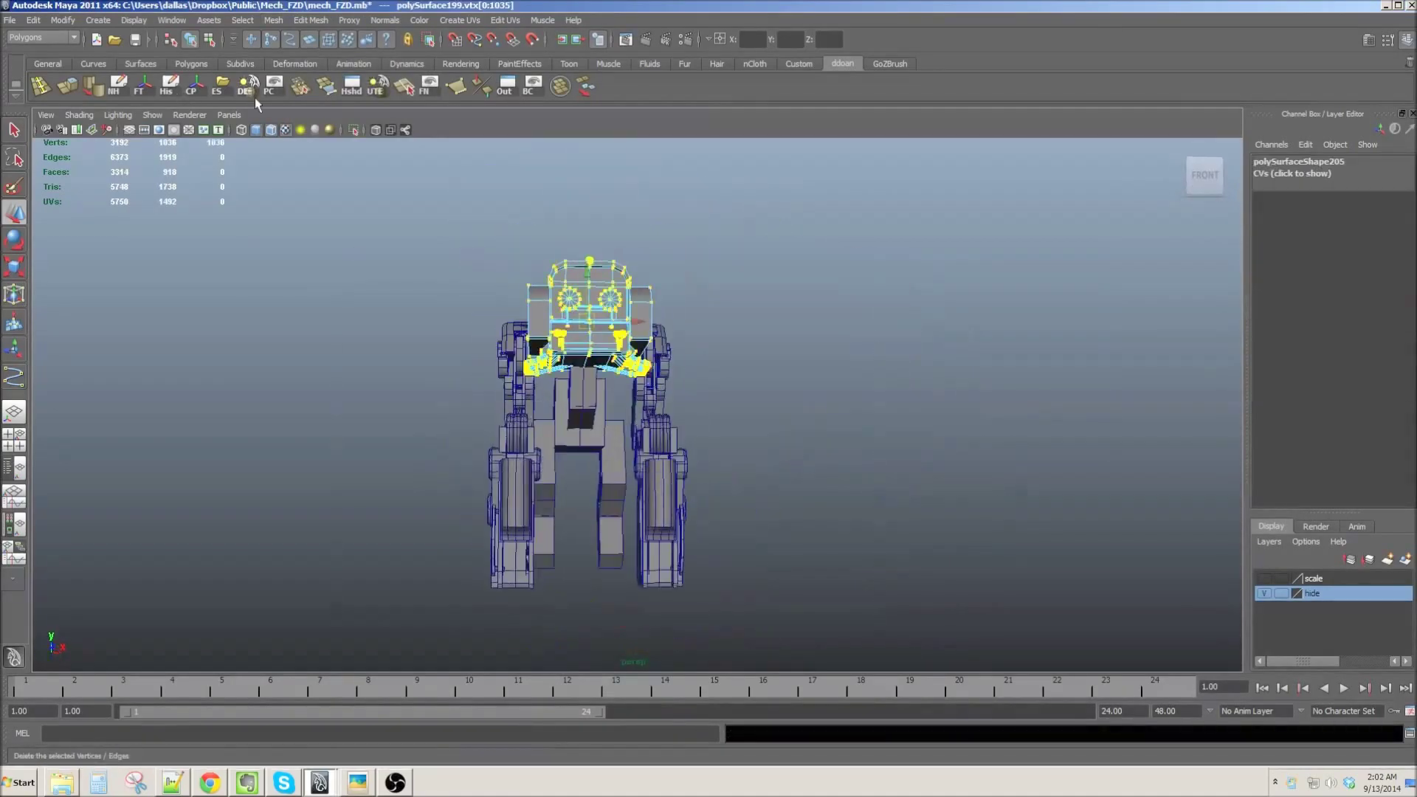
key("F8")
left_click_drag(641, 338, 633, 406, "alt")
scroll(633, 406, "up", 5)
left_click_drag(450, 336, 472, 288, "alt")
left_click(472, 288)
key("4")
Step: Marquee-select the vertices along the top of the body
left_click_drag(743, 298, 743, 300)
left_click_drag(742, 300, 730, 299, "alt")
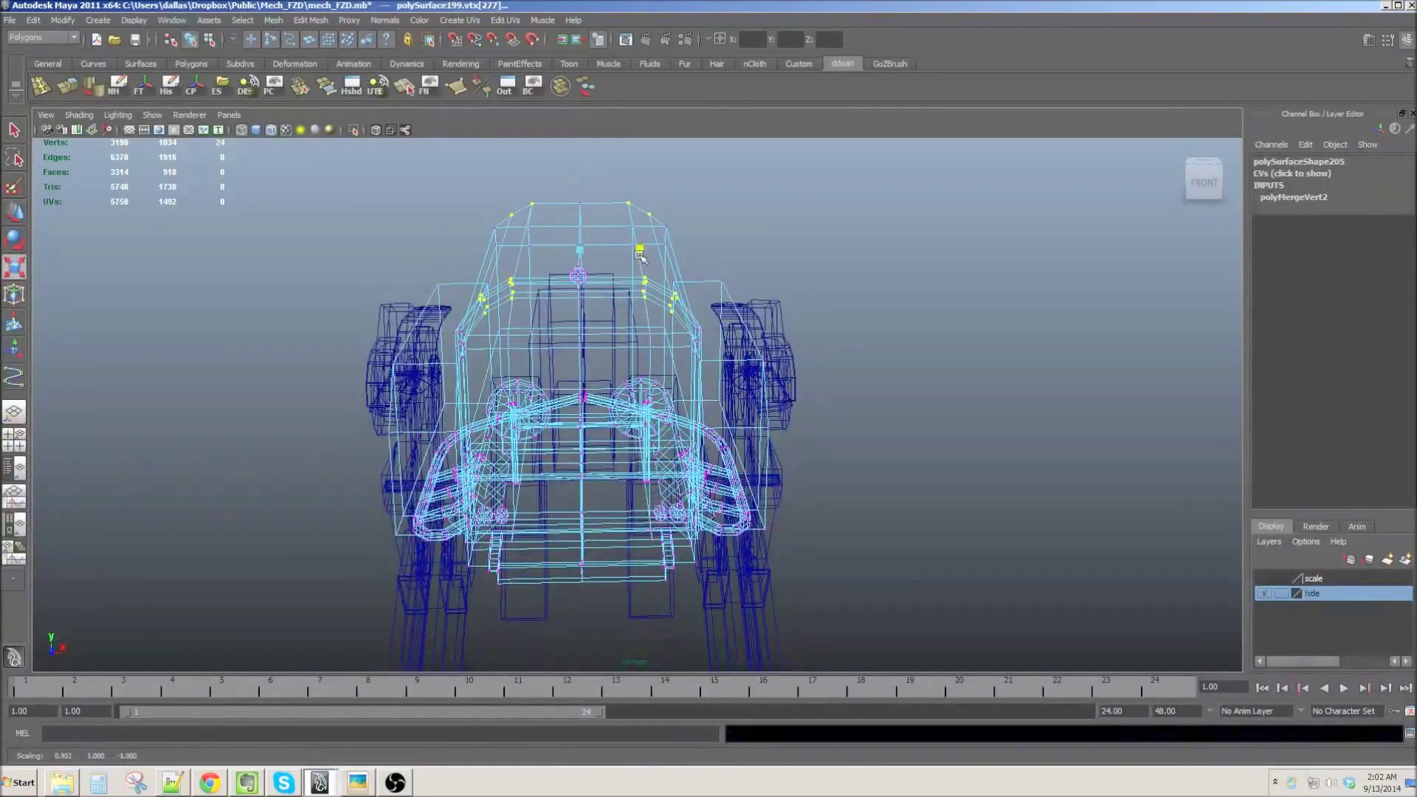
left_click_drag(649, 275, 548, 411, "alt")
key("5")
left_click(641, 375)
Step: Return to object selection and turn the view to the mech's side
scroll(640, 376, "down", 2)
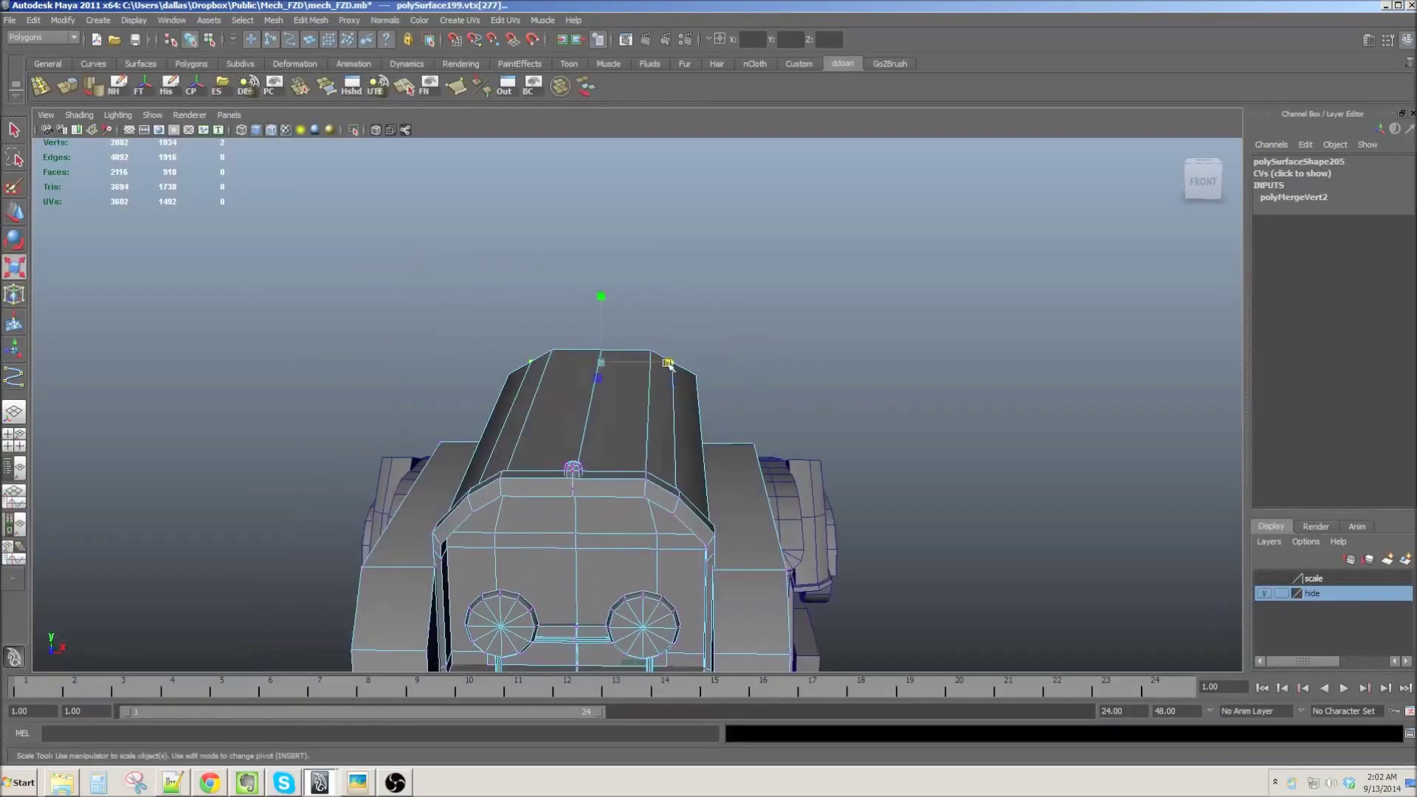
left_click_drag(640, 376, 629, 455, "alt")
key("F8")
scroll(700, 384, "down", 4)
left_click_drag(699, 384, 752, 414, "alt")
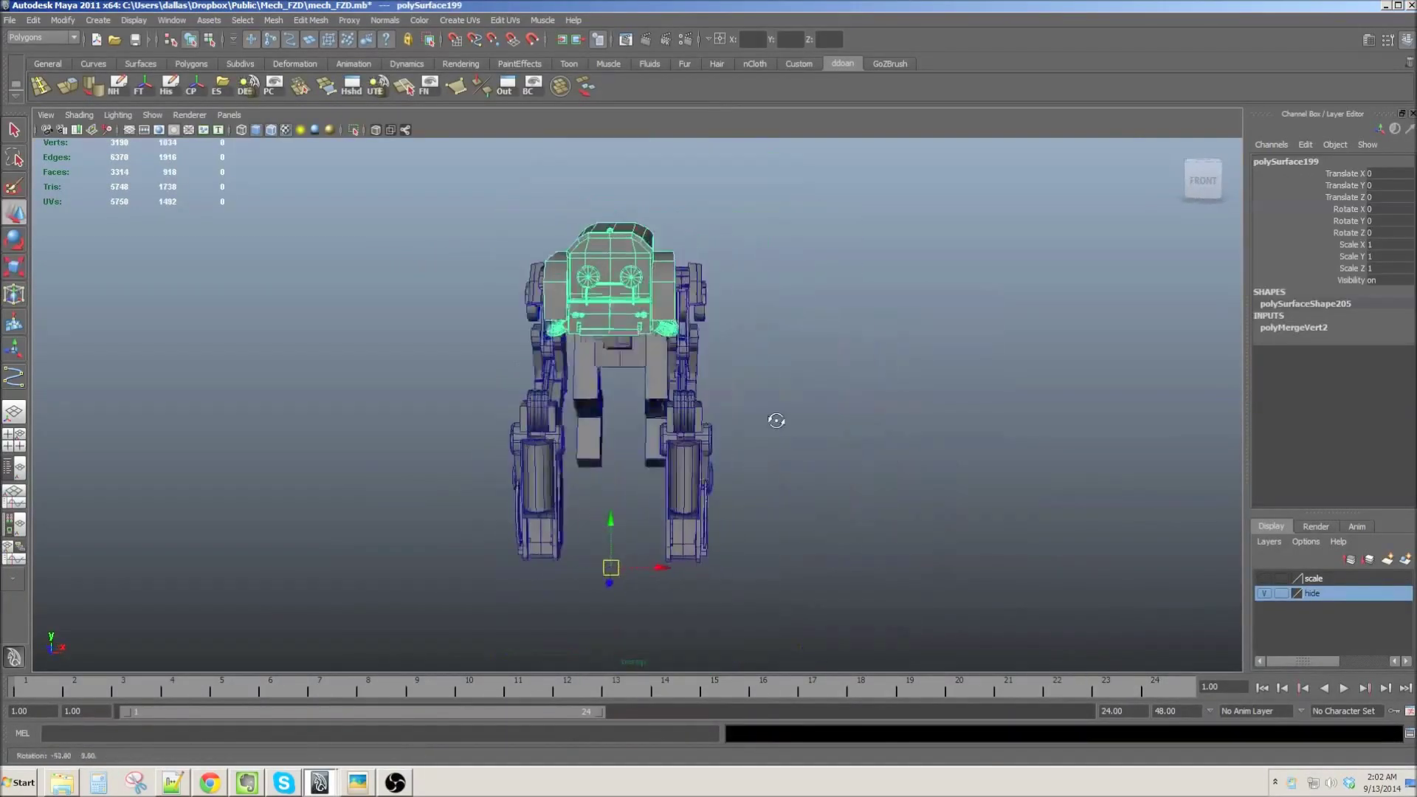
scroll(707, 373, "up", 3)
left_click_drag(707, 373, 656, 312, "alt")
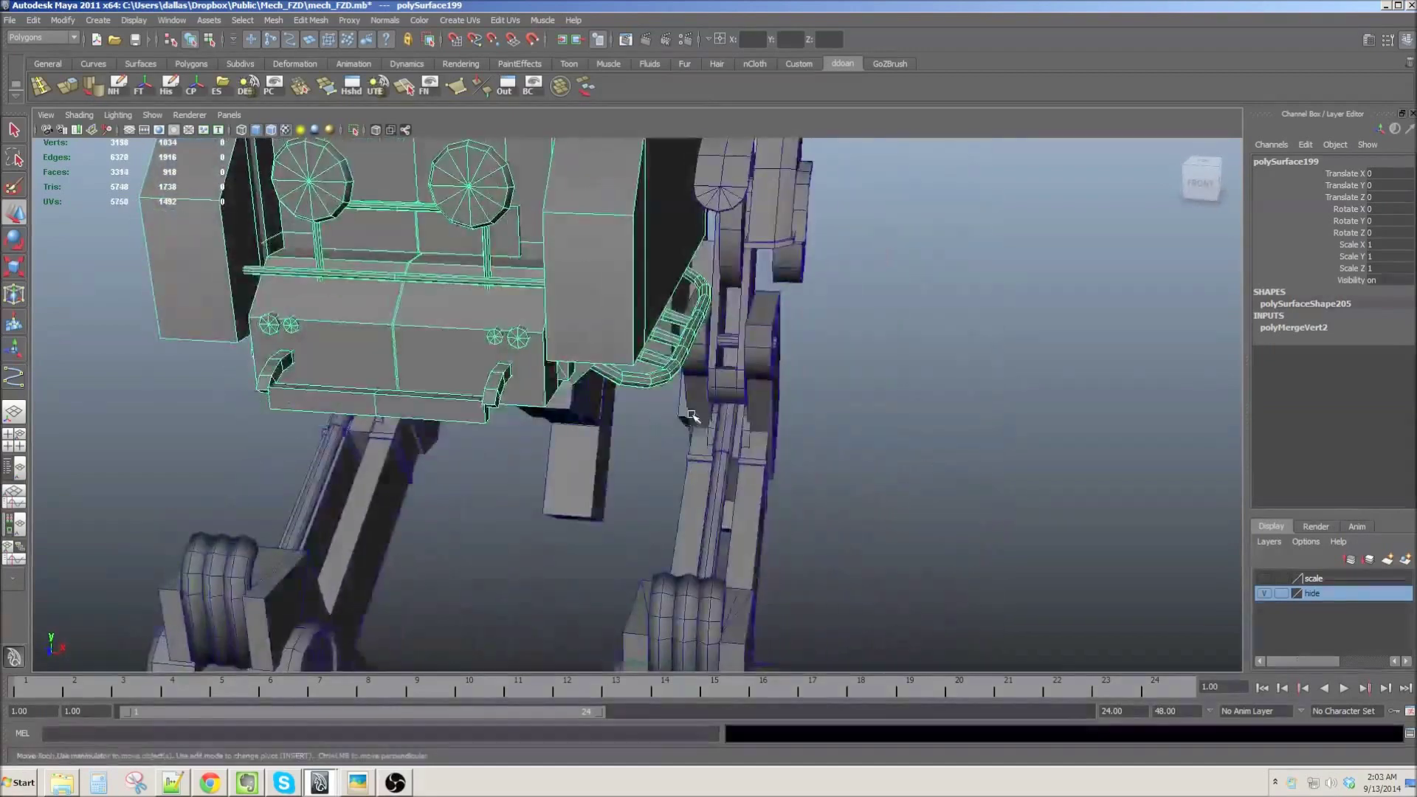
Step: Rotate the body 15 degrees about X and orbit to check the tilt
scroll(656, 312, "down", 4)
key("e")
middle_click_drag(519, 578, 549, 501, "alt")
left_click_drag(546, 510, 525, 493)
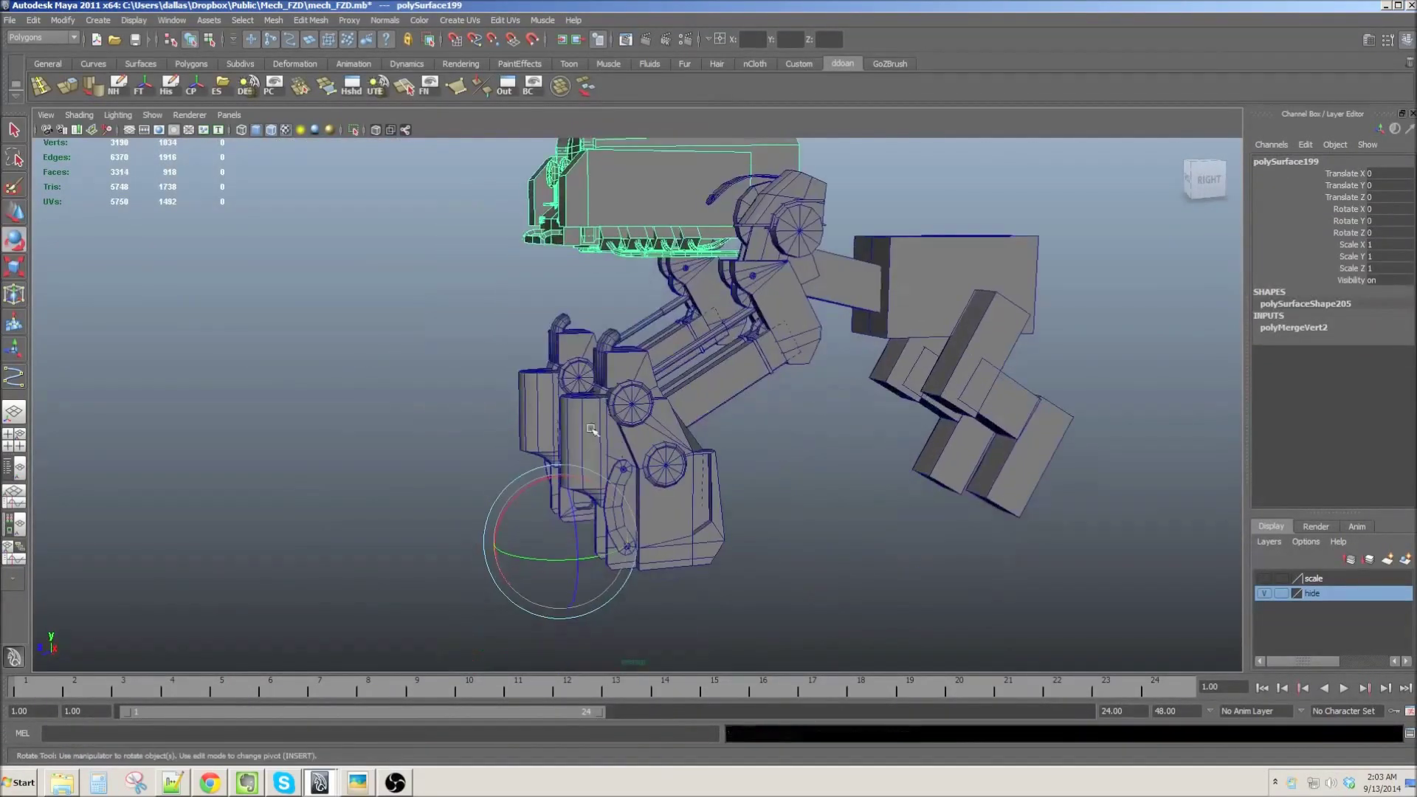
left_click_drag(682, 357, 538, 526, "alt")
key("Insert")
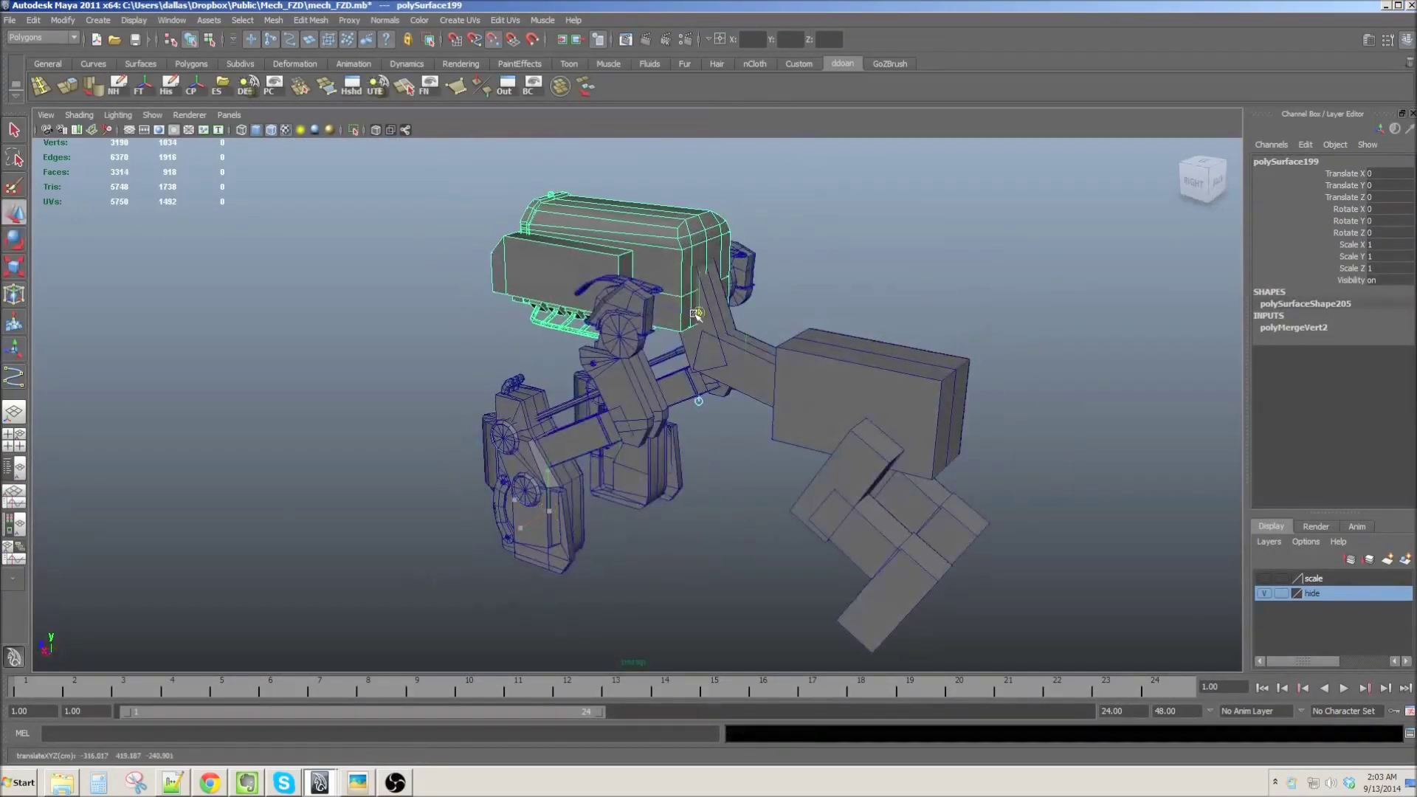
left_click_drag(697, 314, 634, 352, "alt")
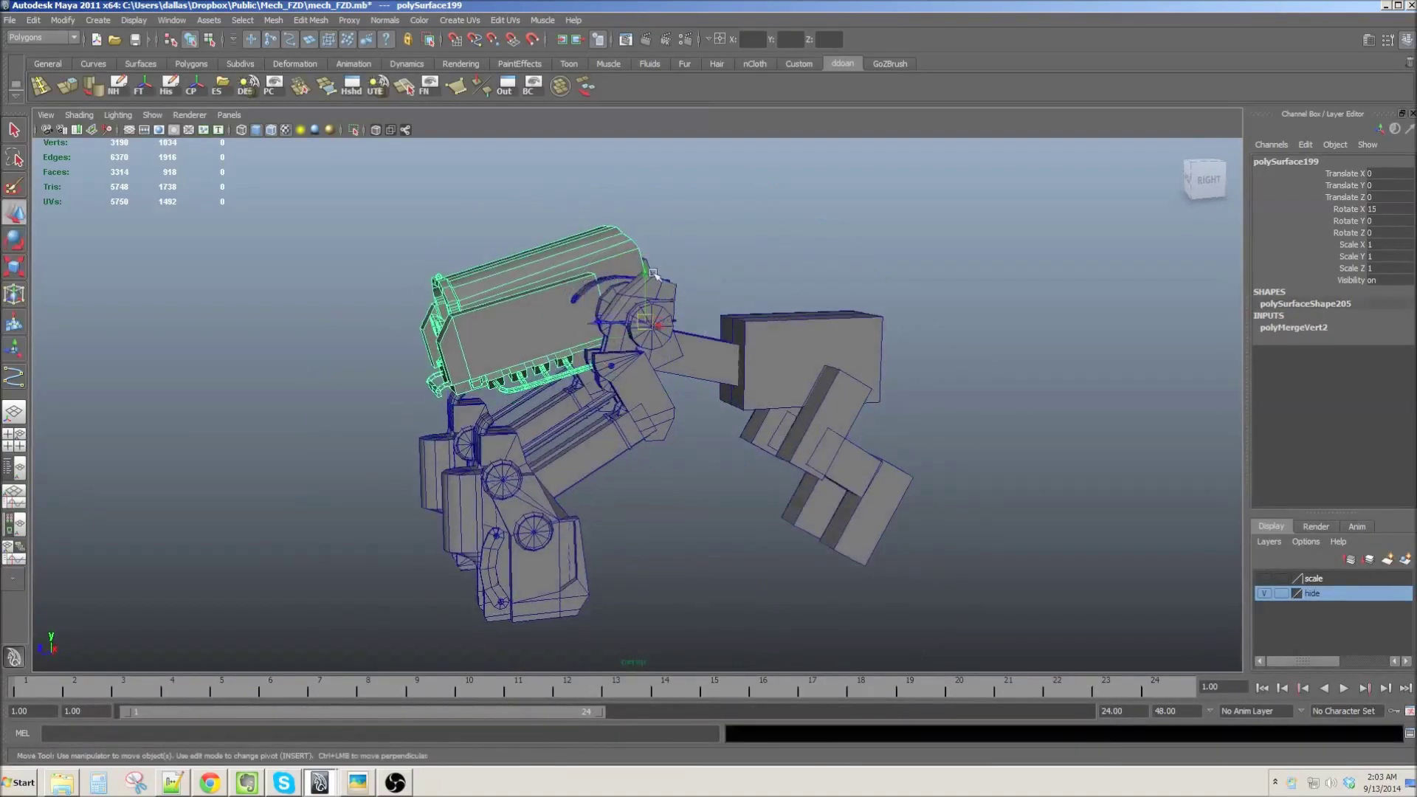
left_click_drag(696, 283, 561, 310, "alt")
Step: Hide NURBS curves in the viewport Show menu
left_click(959, 517)
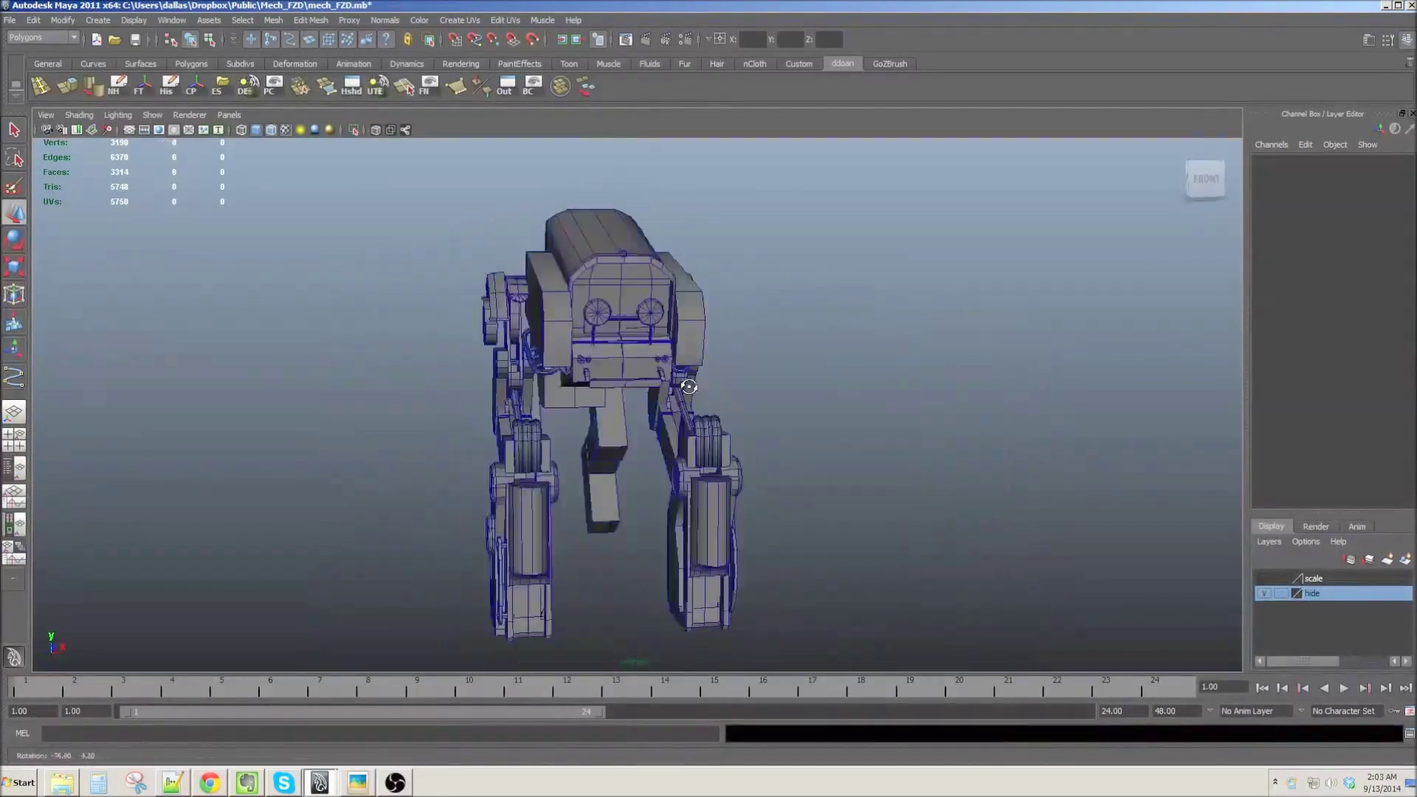
left_click(152, 114)
left_click(213, 184)
mouse_move(576, 325)
left_mouse_down("alt")
mouse_move(630, 340)
mouse_move(596, 304)
left_mouse_up("alt")
Step: Select the body, inspect its front closely, then undo back to the whole mech
left_click(685, 241)
left_click_drag(685, 242, 866, 309, "alt")
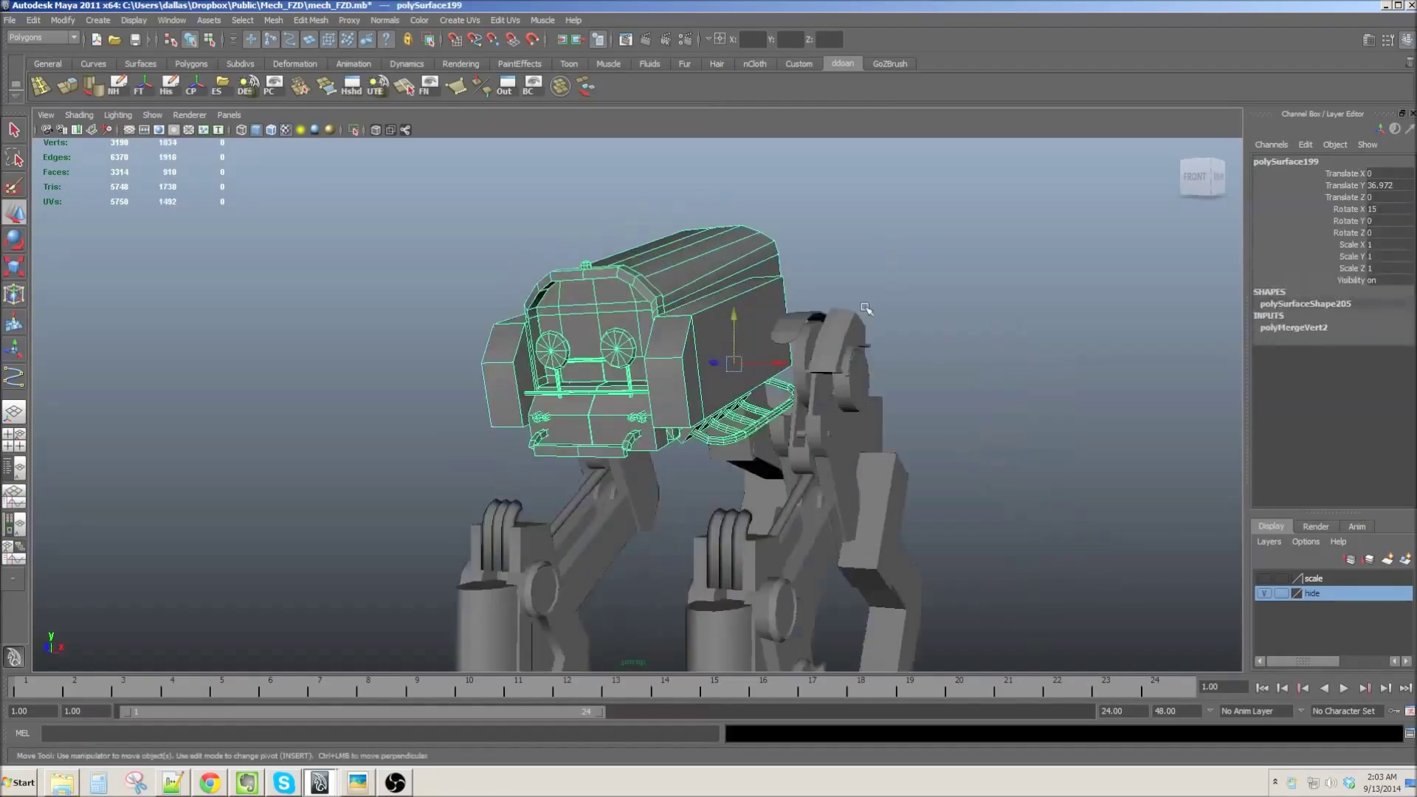
left_click_drag(664, 369, 738, 399, "alt")
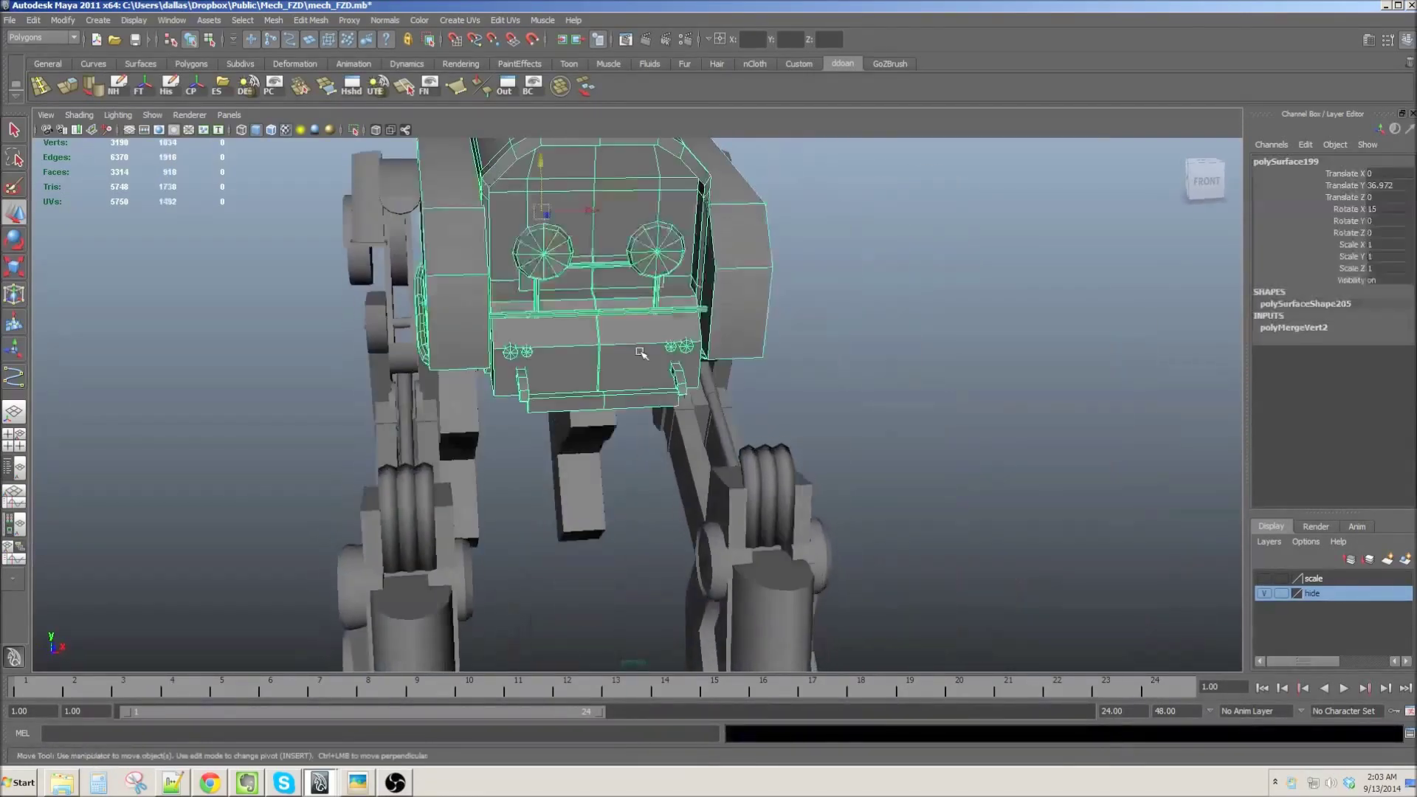
right_click_drag(738, 398, 743, 414, "alt")
key("ctrl+z")
key("ctrl+z")
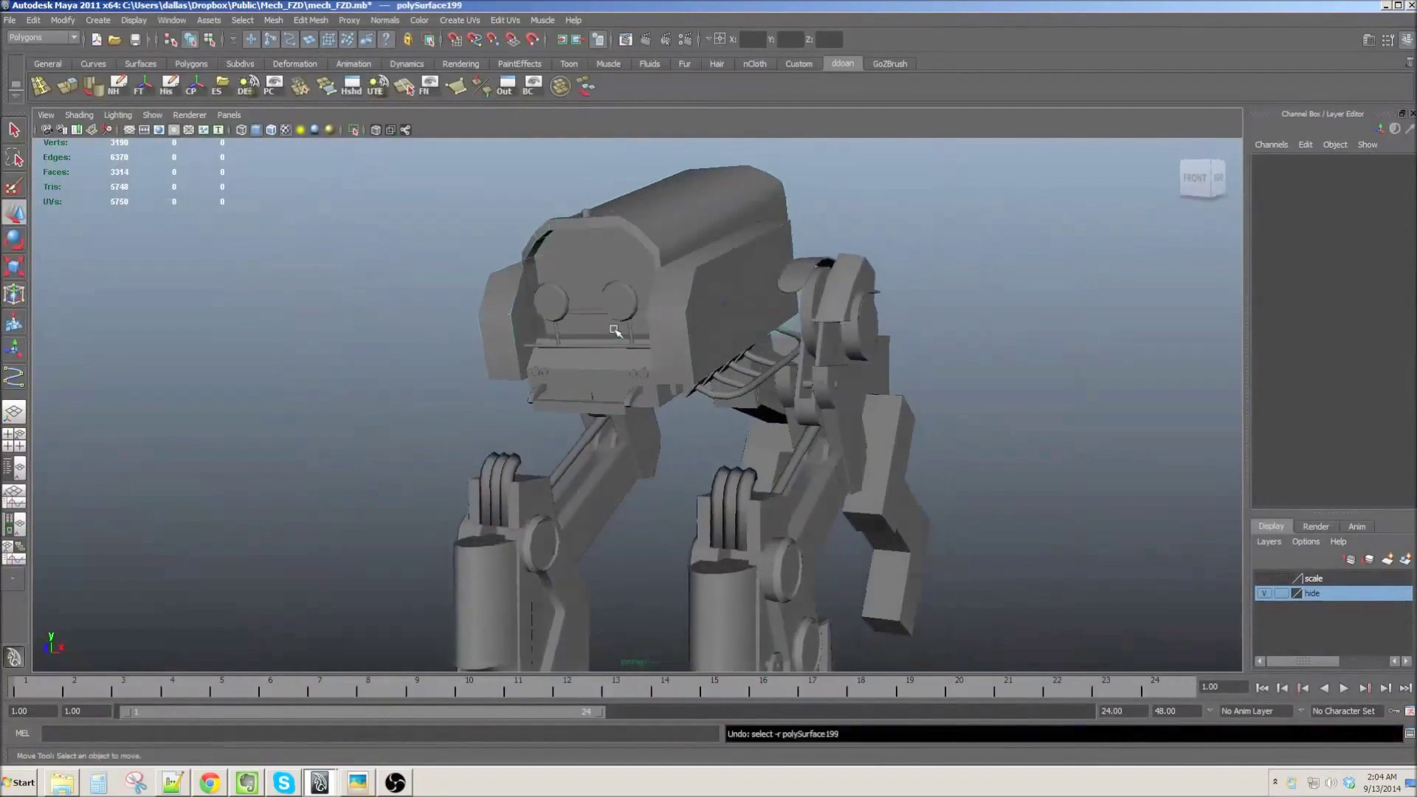
key("ctrl+z")
key("ctrl+z")
key("ctrl+z")
Step: Select the body's corner and left-edge vertices, then return to shaded object view
key("F9")
left_click_drag(568, 210, 591, 230)
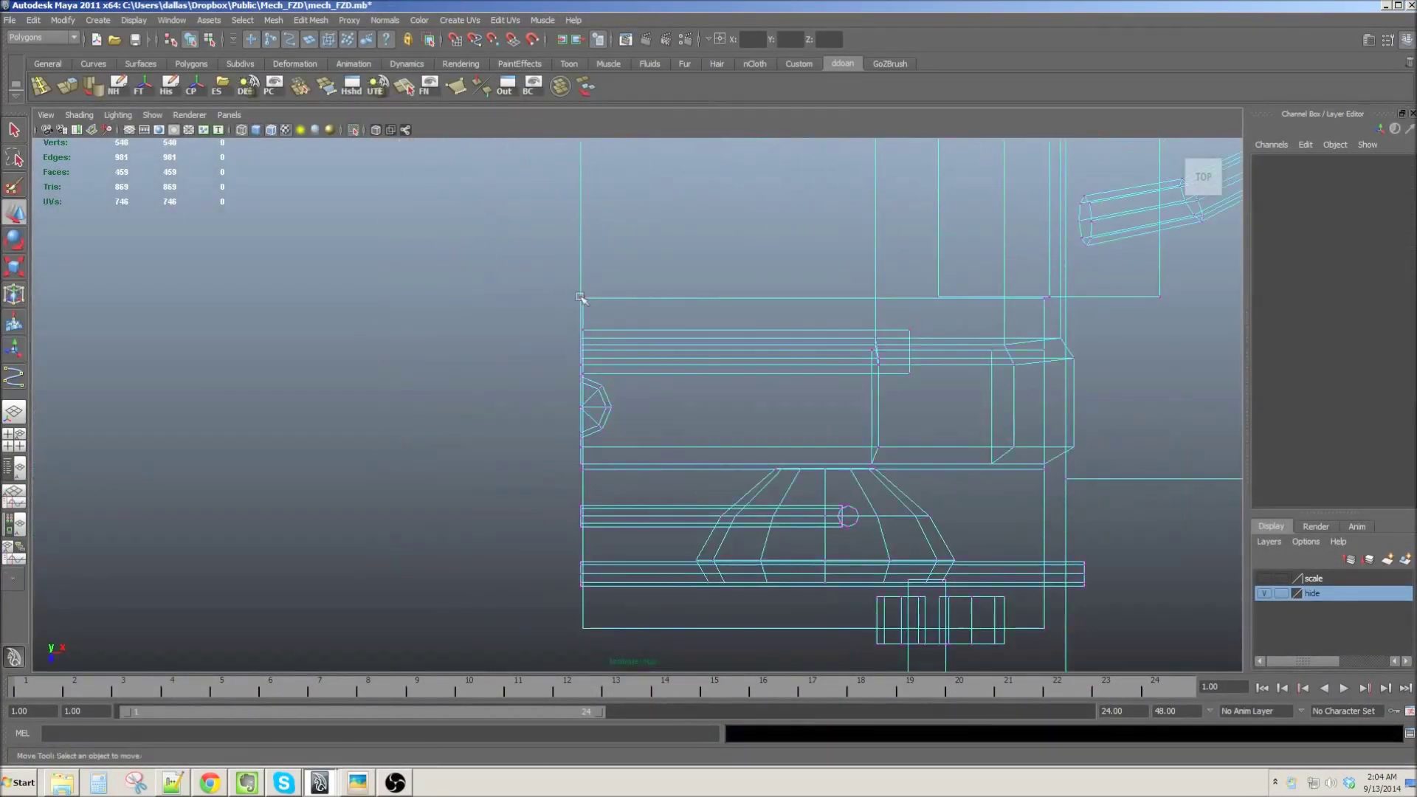
scroll(581, 206, "up", 3)
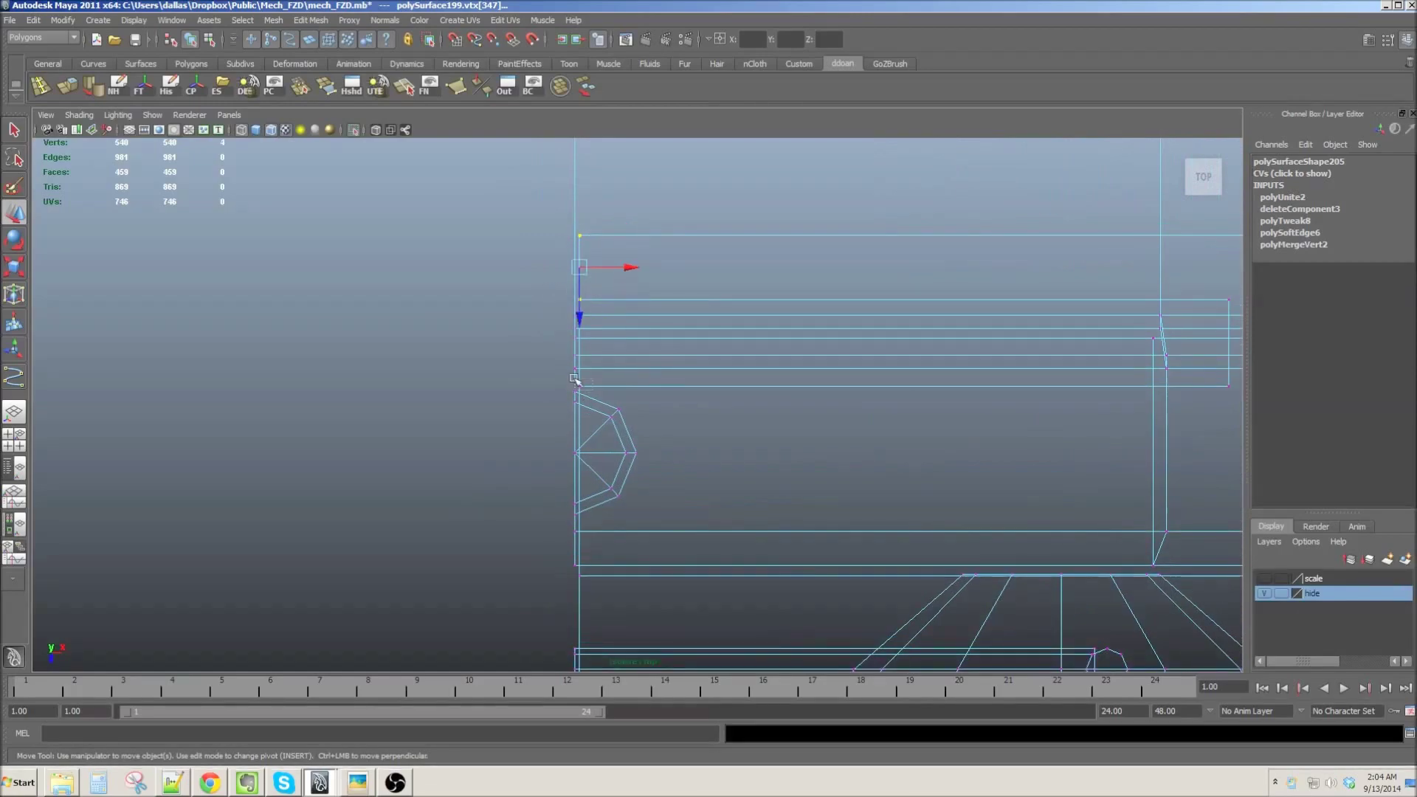
scroll(576, 380, "down", 2)
middle_click_drag(583, 496, 573, 545, "alt")
left_click_drag(561, 192, 620, 665)
middle_click_drag(620, 177, 652, 443, "alt")
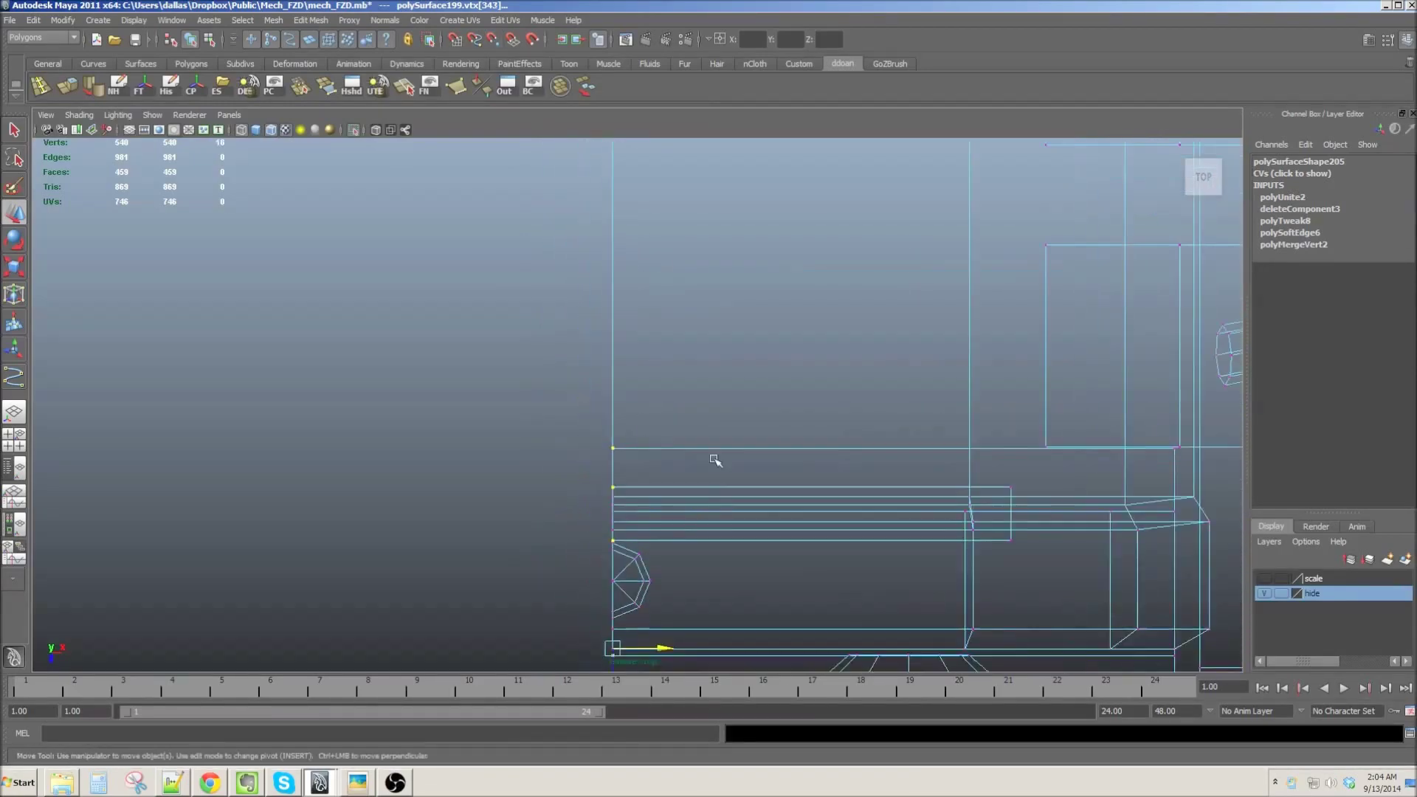
key("5")
mouse_move(721, 314)
left_mouse_down("alt")
mouse_move(656, 317)
mouse_move(738, 324)
mouse_move(665, 332)
left_mouse_up("alt")
key("F8")
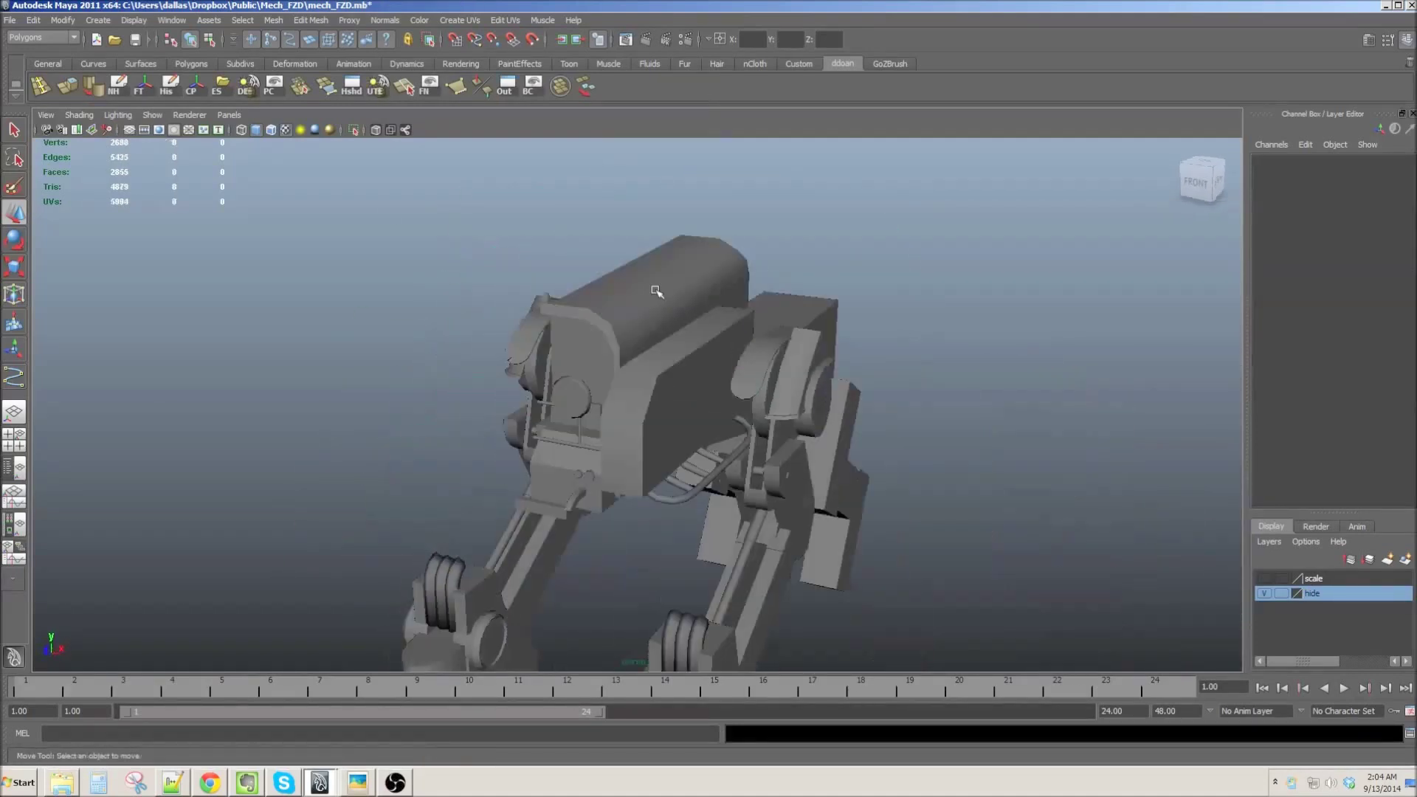
Step: Create a polygon cube, scale it up and position it above the body
left_click(98, 20)
left_click(282, 79)
left_click_drag(517, 369, 662, 481, "alt")
key("f")
key("r")
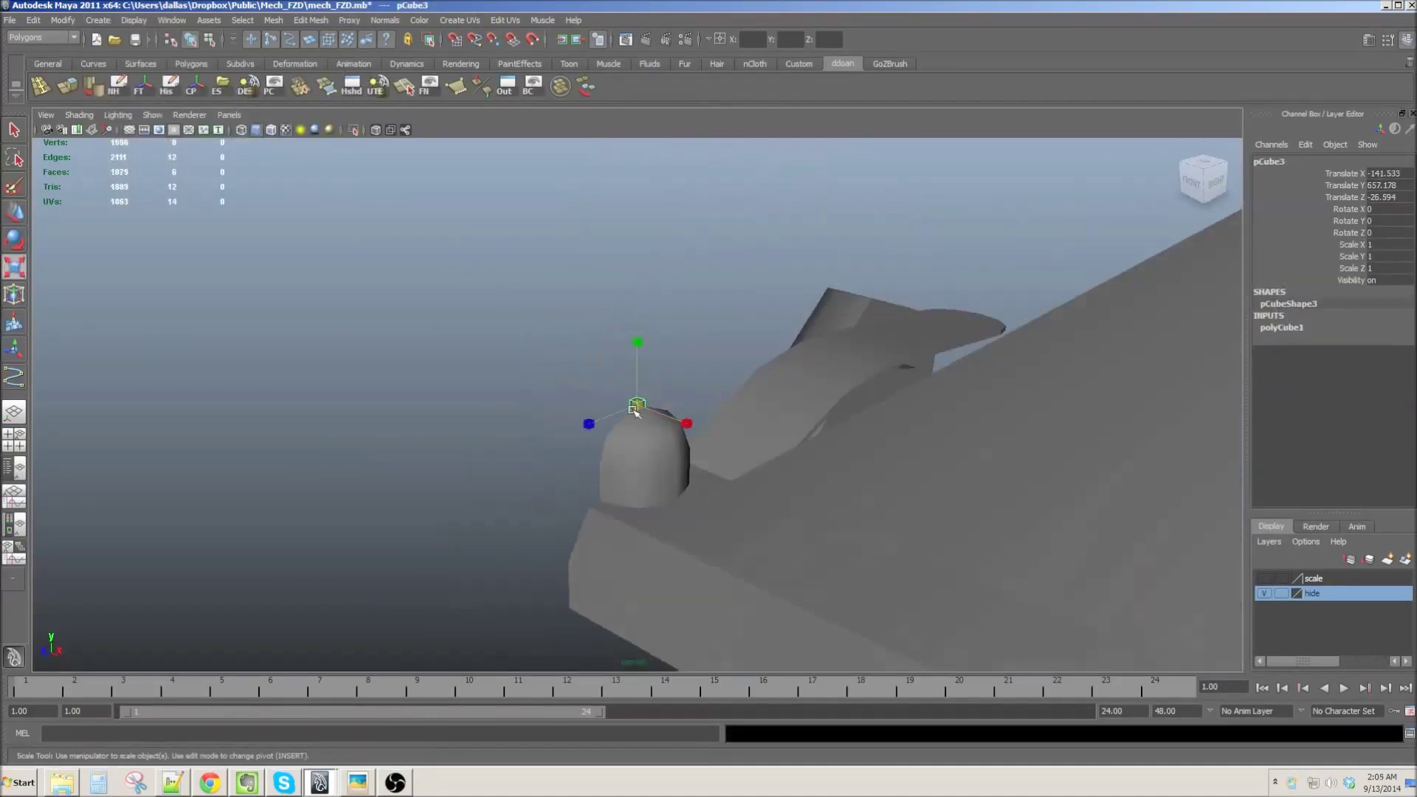
left_click_drag(637, 405, 561, 432)
mouse_move(883, 338)
left_mouse_down("alt")
mouse_move(664, 384)
mouse_move(709, 347)
mouse_move(741, 396)
left_mouse_up("alt")
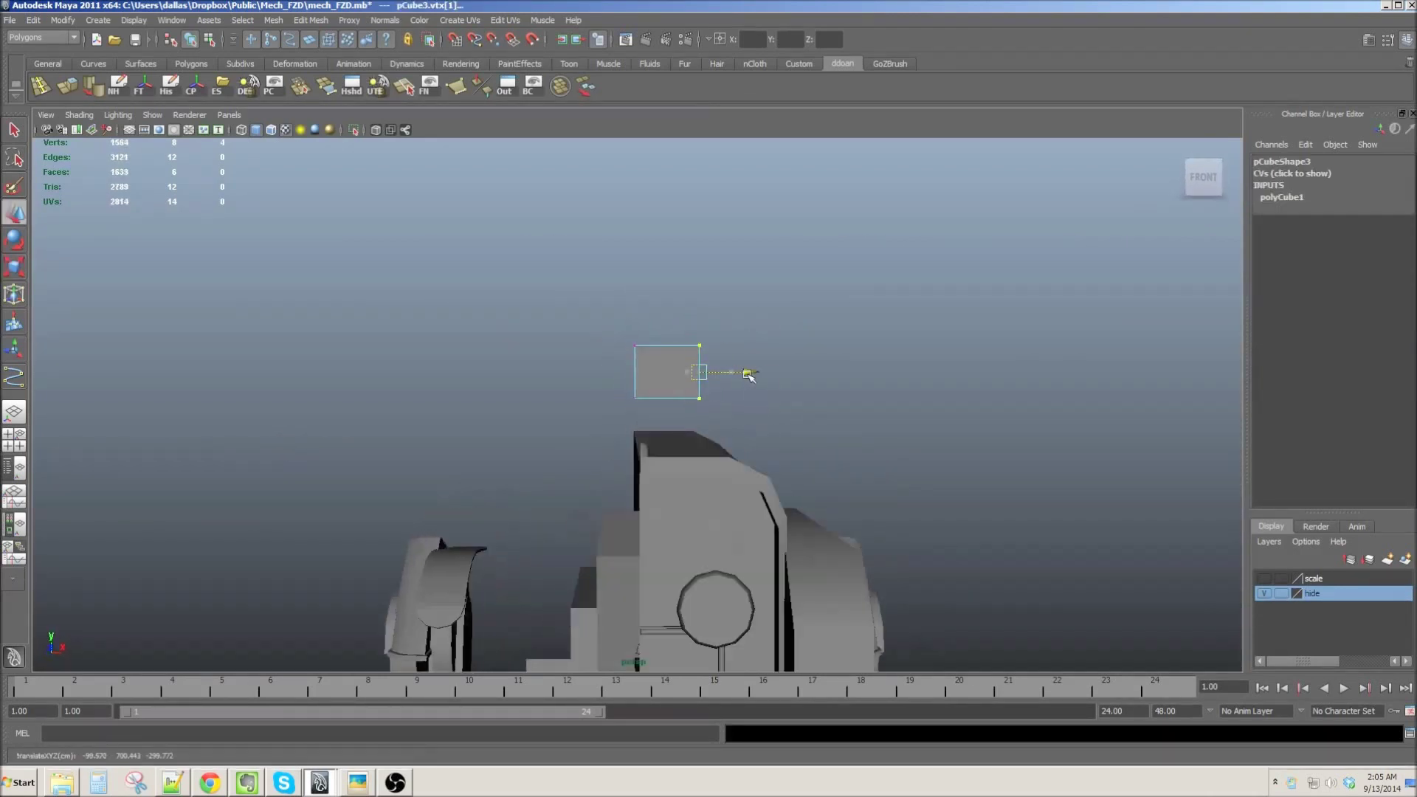
mouse_move(690, 389)
left_mouse_down("alt")
mouse_move(590, 380)
mouse_move(605, 380)
left_mouse_up("alt")
mouse_move(655, 447)
left_mouse_down("alt")
mouse_move(648, 487)
mouse_move(635, 458)
mouse_move(649, 453)
mouse_move(745, 457)
mouse_move(720, 540)
mouse_move(688, 491)
mouse_move(469, 380)
mouse_move(668, 459)
mouse_move(596, 443)
left_mouse_up("alt")
Step: Duplicate the cube as an upright support post beneath the flat panel
key("ctrl+d")
key("e")
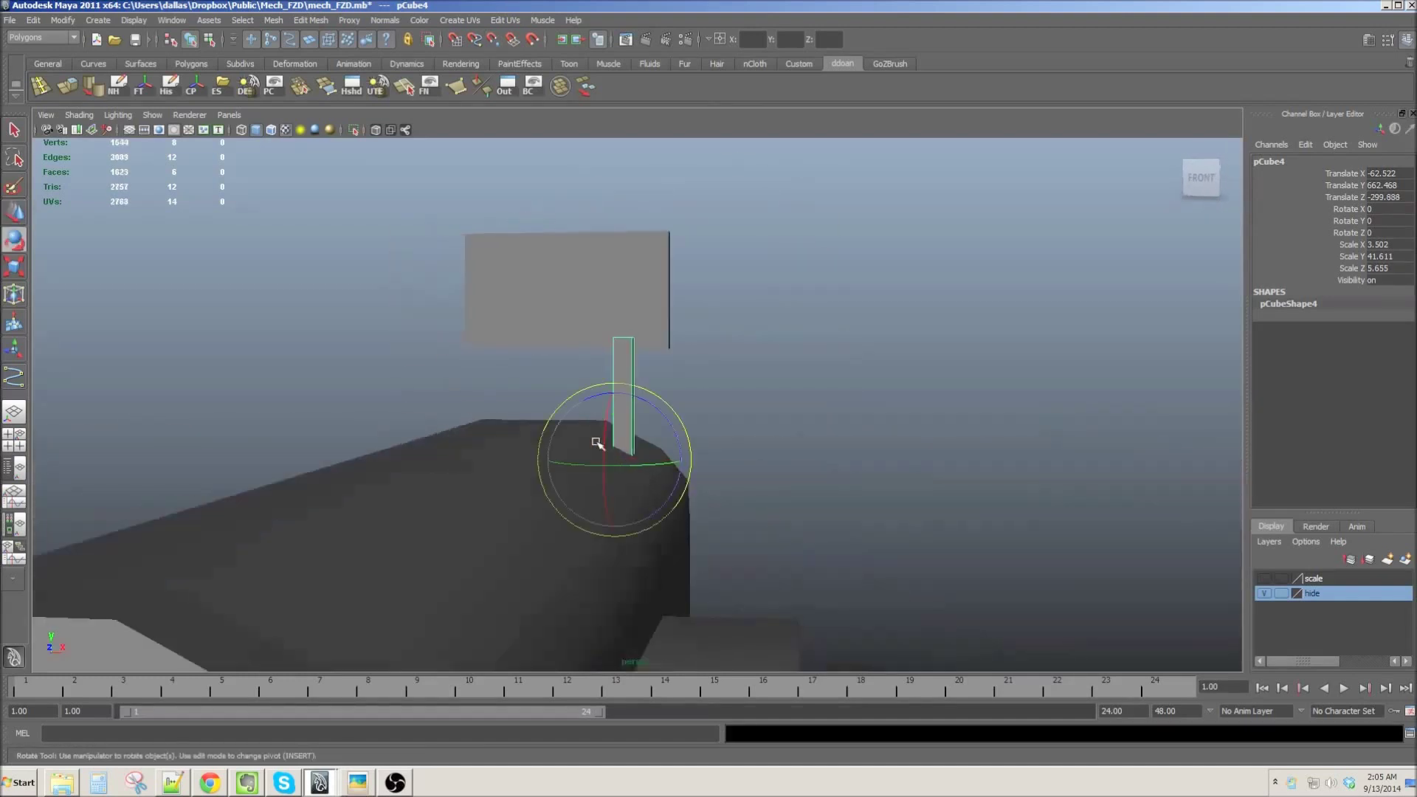
key("ctrl+z")
mouse_move(711, 448)
left_mouse_down("alt")
mouse_move(633, 468)
mouse_move(636, 339)
mouse_move(642, 413)
mouse_move(690, 411)
left_mouse_up("alt")
left_click(509, 310)
mouse_move(509, 310)
left_mouse_down("alt")
mouse_move(759, 453)
mouse_move(742, 458)
mouse_move(690, 380)
mouse_move(573, 396)
mouse_move(582, 332)
mouse_move(591, 408)
left_mouse_up("alt")
Step: Tilt the top panel back 15 degrees and select the body beneath it
left_click(690, 380)
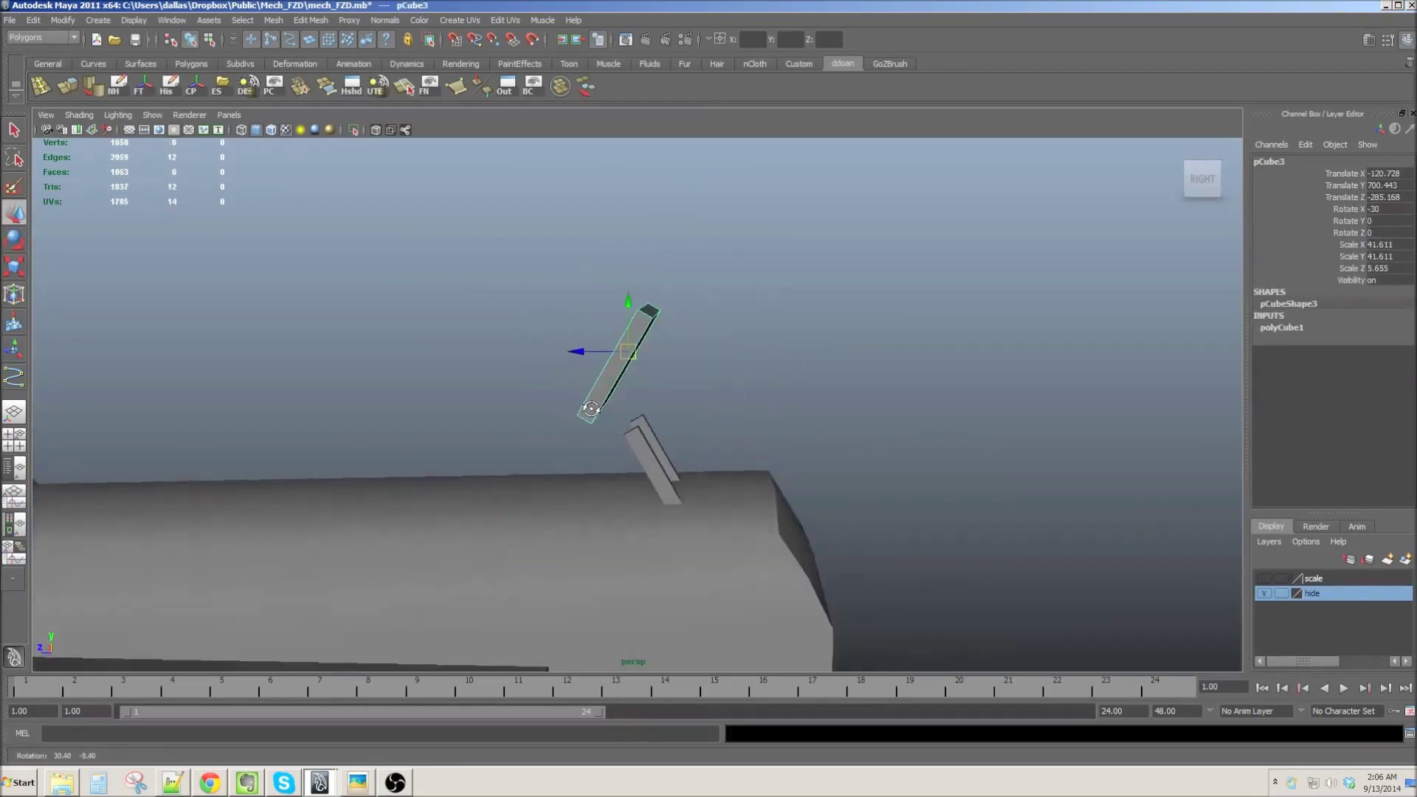
mouse_move(620, 280)
left_mouse_down("alt")
mouse_move(743, 320)
mouse_move(680, 336)
mouse_move(600, 321)
left_mouse_up("alt")
key("e")
mouse_move(724, 411)
left_mouse_down("alt")
mouse_move(576, 371)
mouse_move(712, 463)
mouse_move(769, 396)
left_mouse_up("alt")
scroll(642, 342, "up", 5)
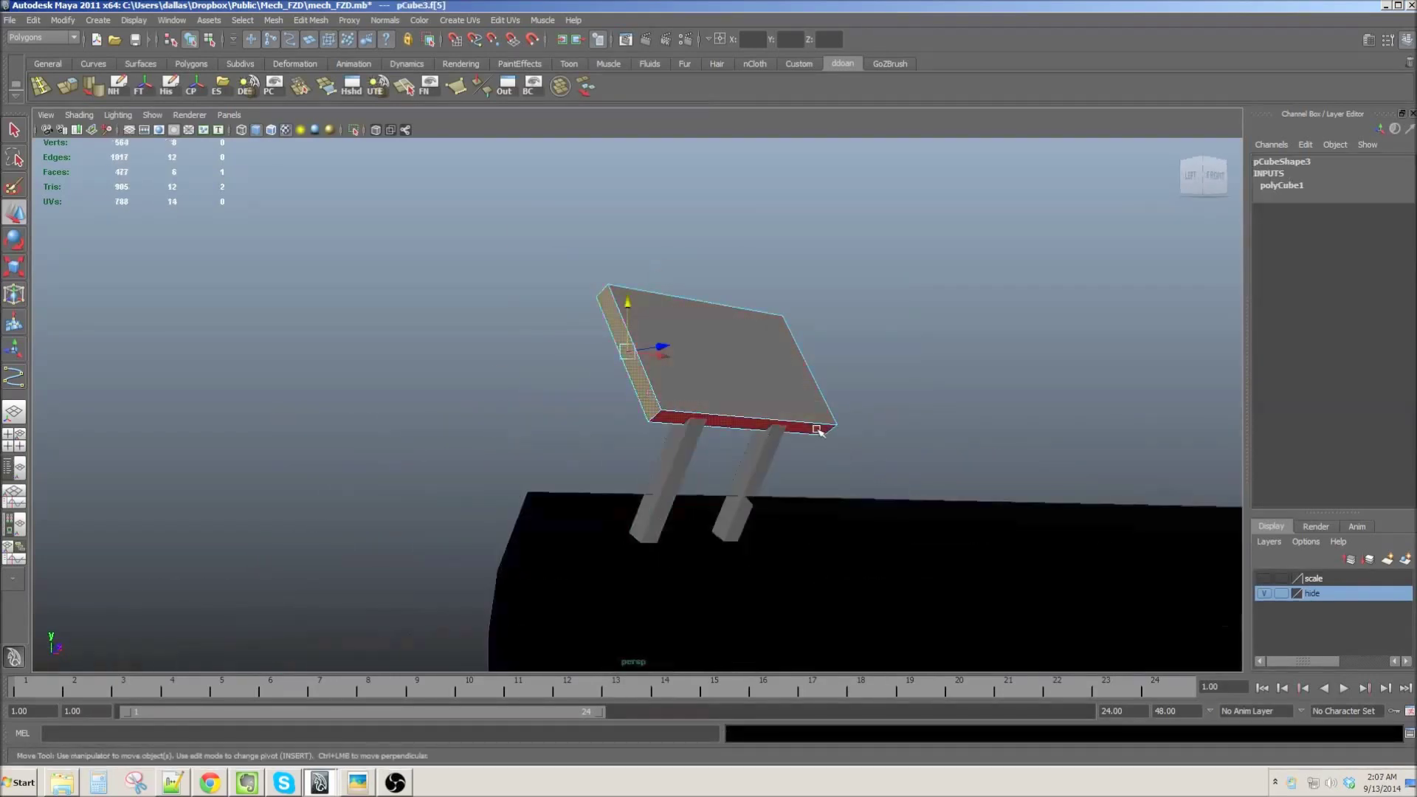
key("Up")
Step: Frame the body, clear the selection and select the body with its top panel
key("f")
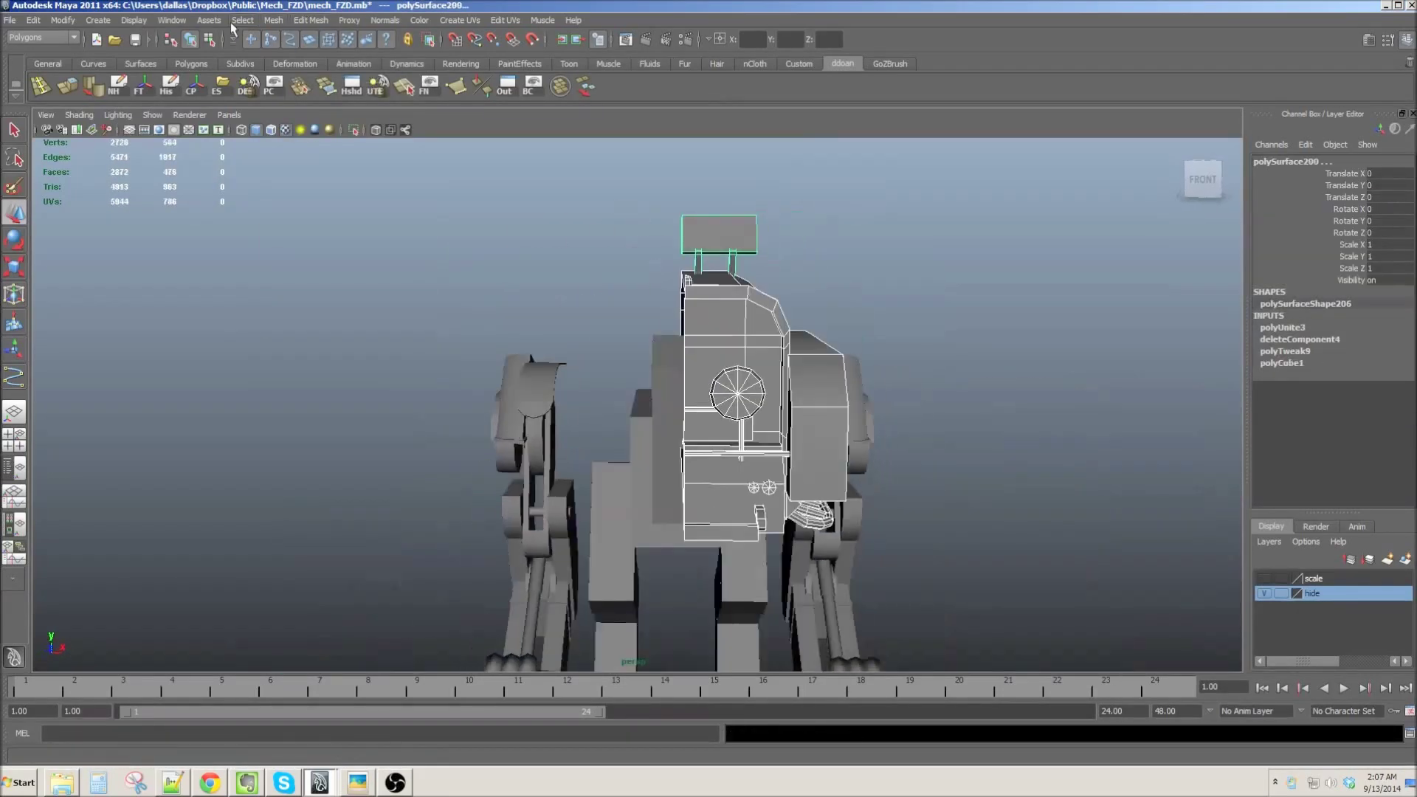
left_click_drag(634, 310, 663, 293, "alt")
left_click(242, 20)
left_click(346, 329)
mouse_move(347, 329)
left_mouse_down("alt")
mouse_move(727, 367)
mouse_move(558, 316)
left_mouse_up("alt")
left_click(727, 366)
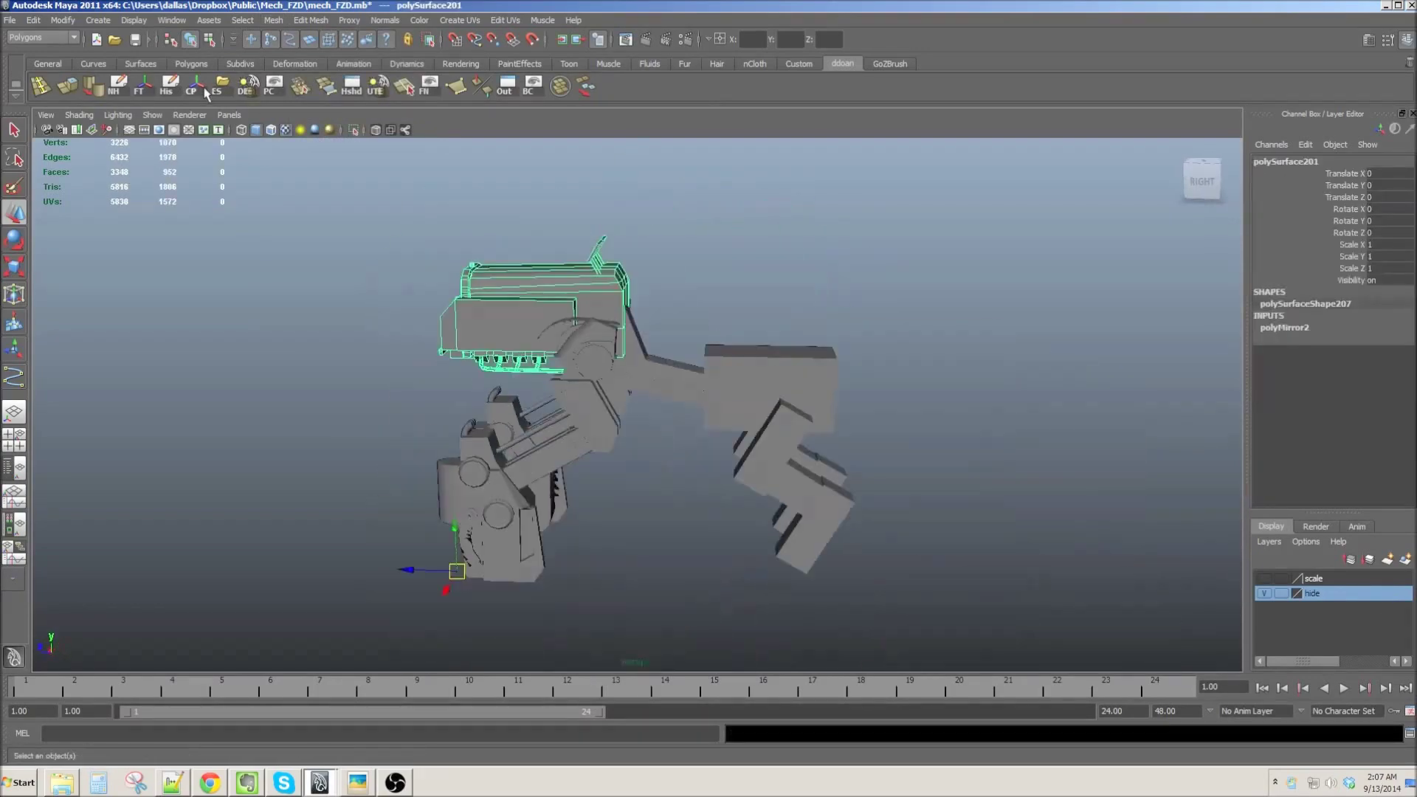
Step: Rotate the body 15 degrees on X and click around the mech to check it
left_click_drag(716, 419, 643, 330, "alt")
key("e")
mouse_move(753, 308)
left_mouse_down("alt")
mouse_move(652, 423)
mouse_move(605, 413)
left_mouse_up("alt")
key("w")
left_click(652, 423)
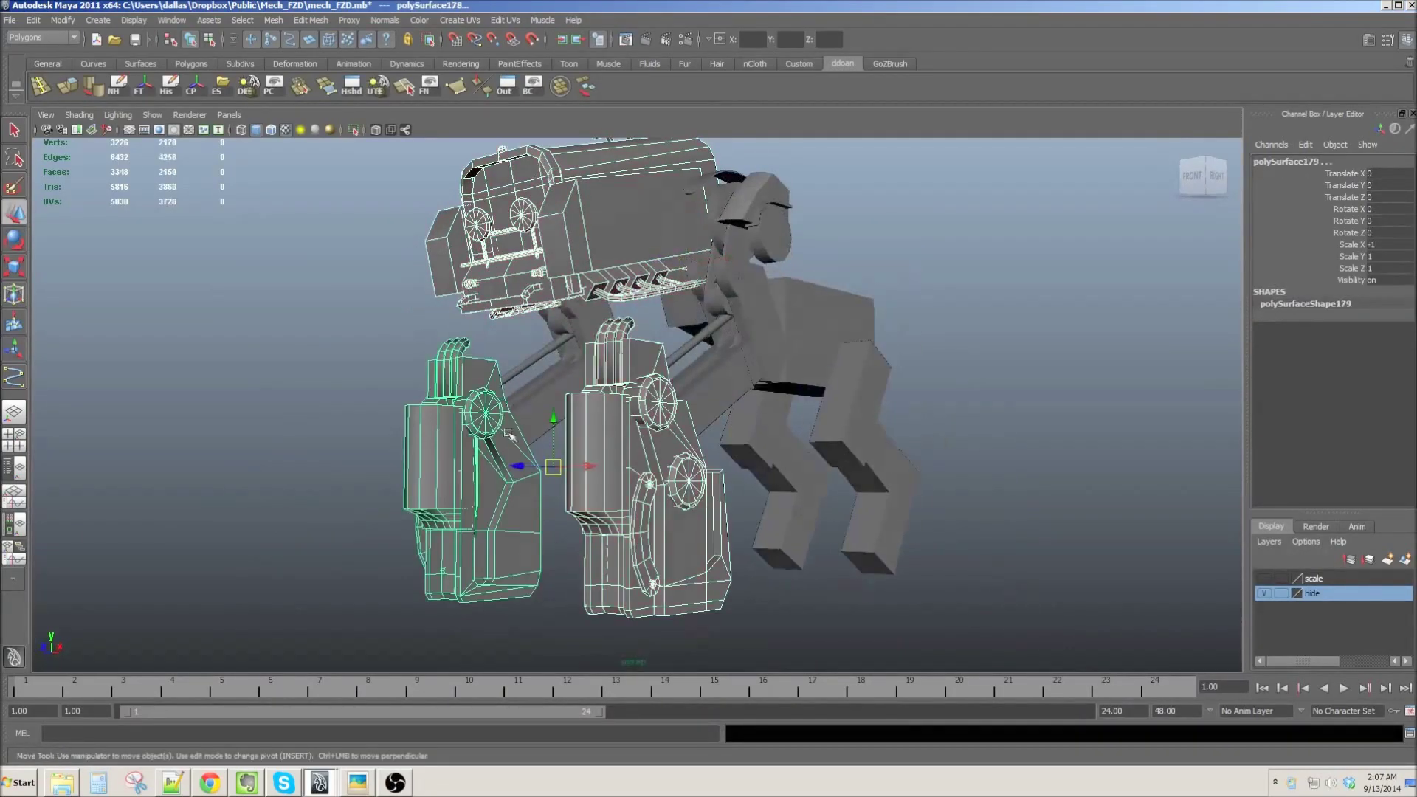
mouse_move(899, 405)
left_mouse_down("alt")
mouse_move(734, 401)
mouse_move(771, 317)
left_mouse_up("alt")
left_click(733, 401)
left_click(814, 363)
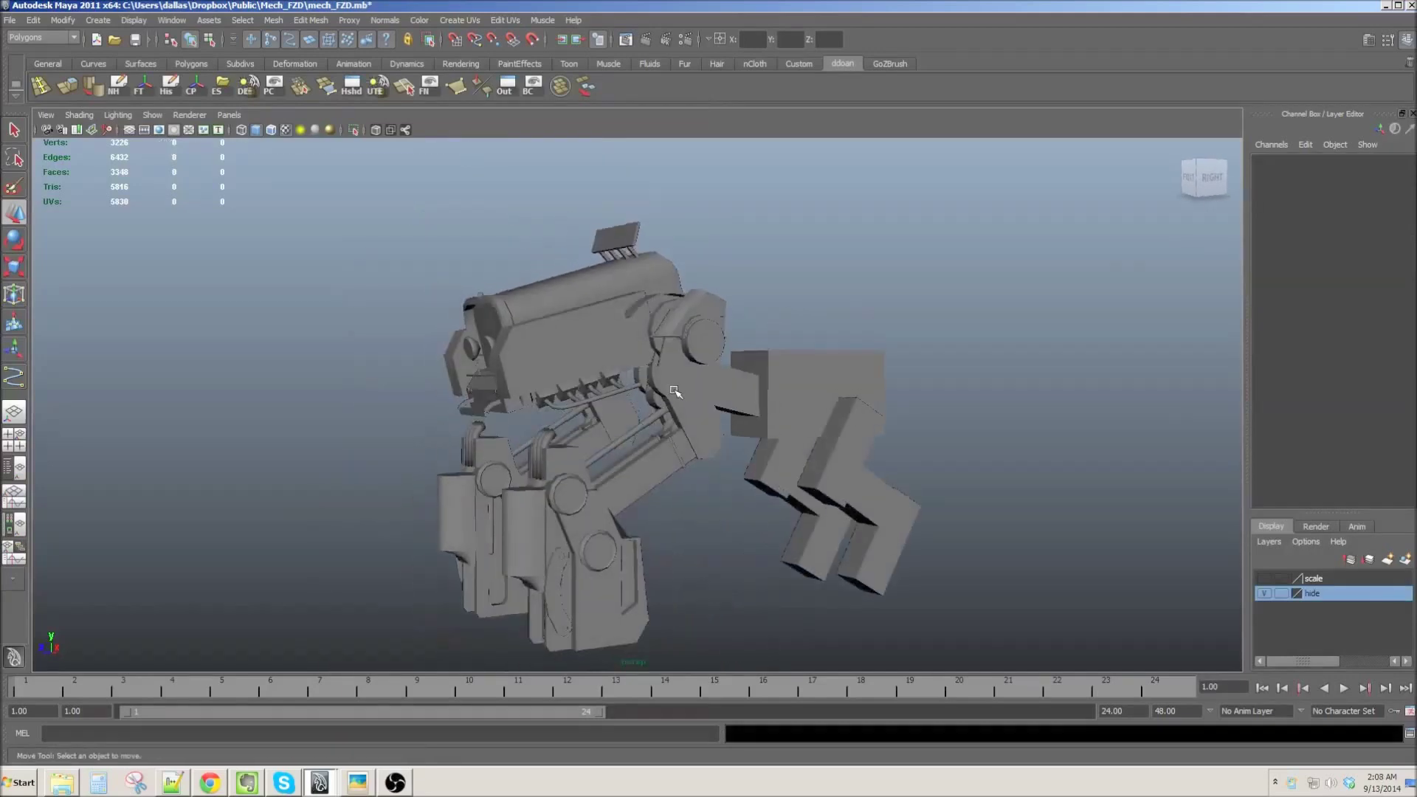